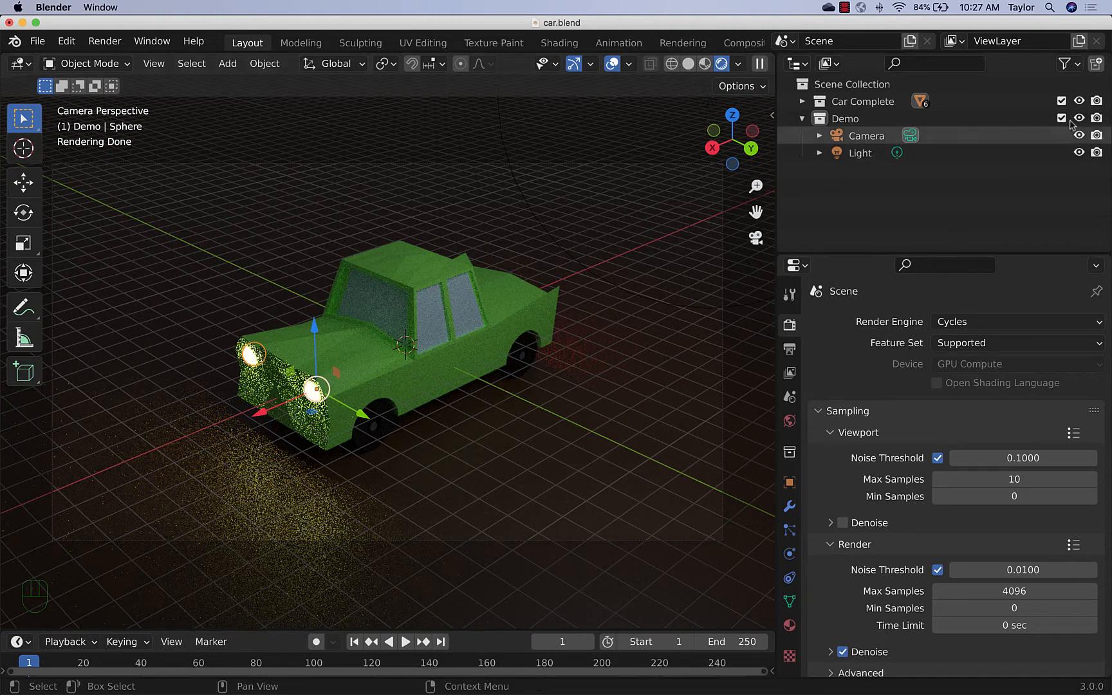
Step: Hide the Car Complete collection, leave the camera view and add a cube mesh at the scene's centre
{"action": "left_click", "coordinate": [1079, 101]}
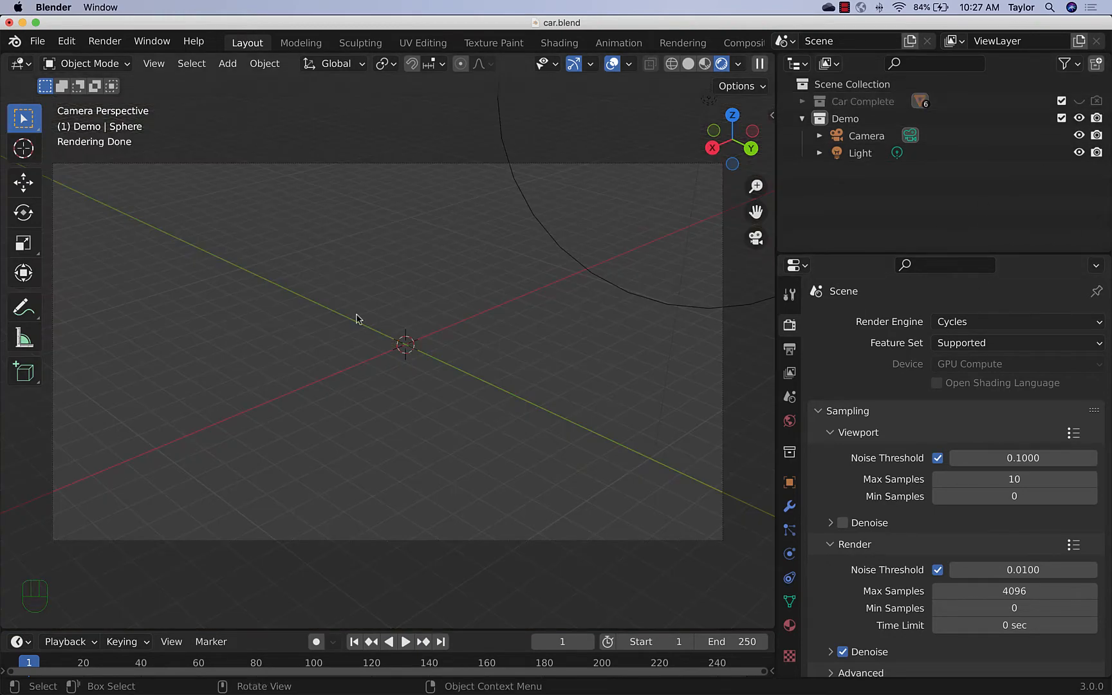
{"action": "left_click", "coordinate": [756, 238]}
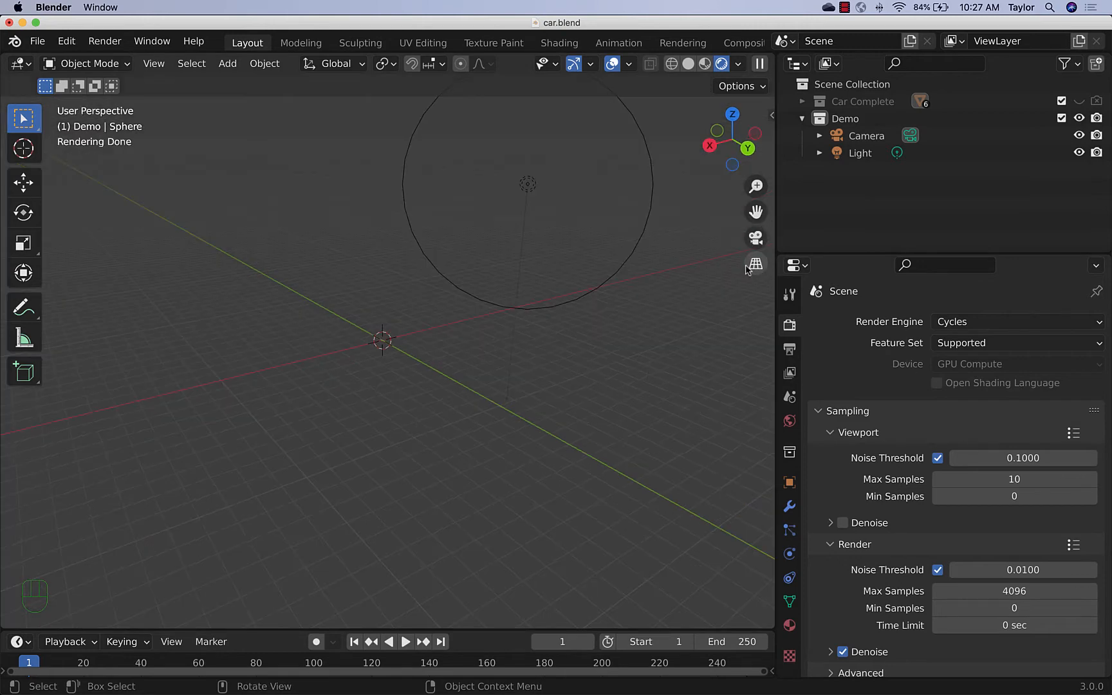
{"action": "key", "text": "shift+a"}
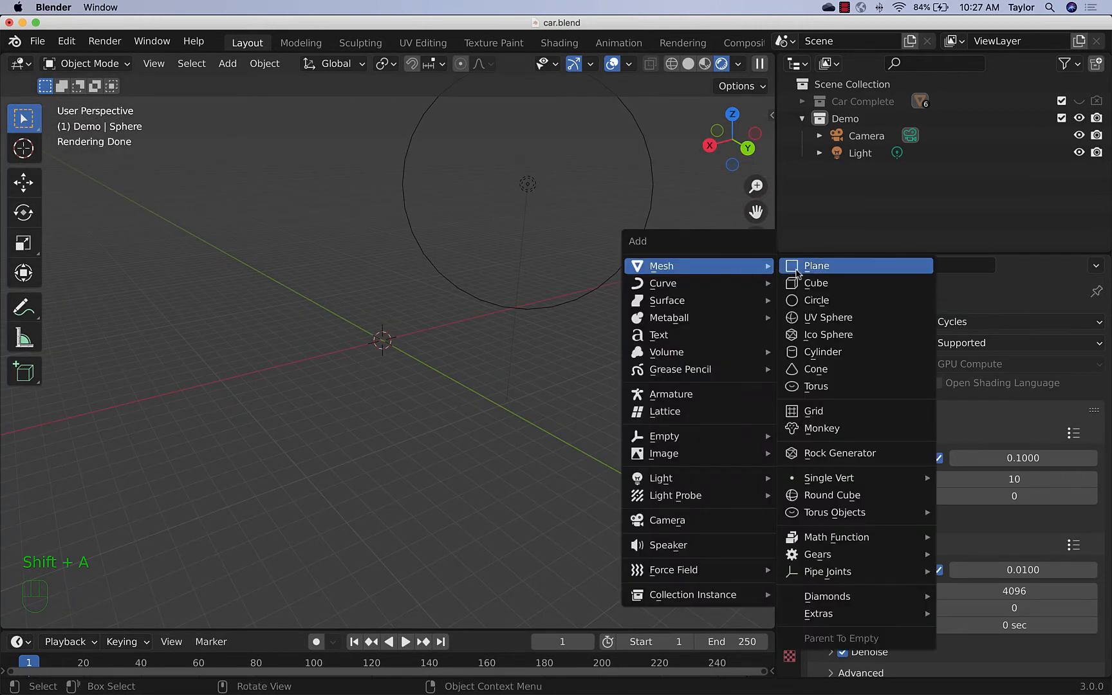
{"action": "left_click", "coordinate": [815, 283]}
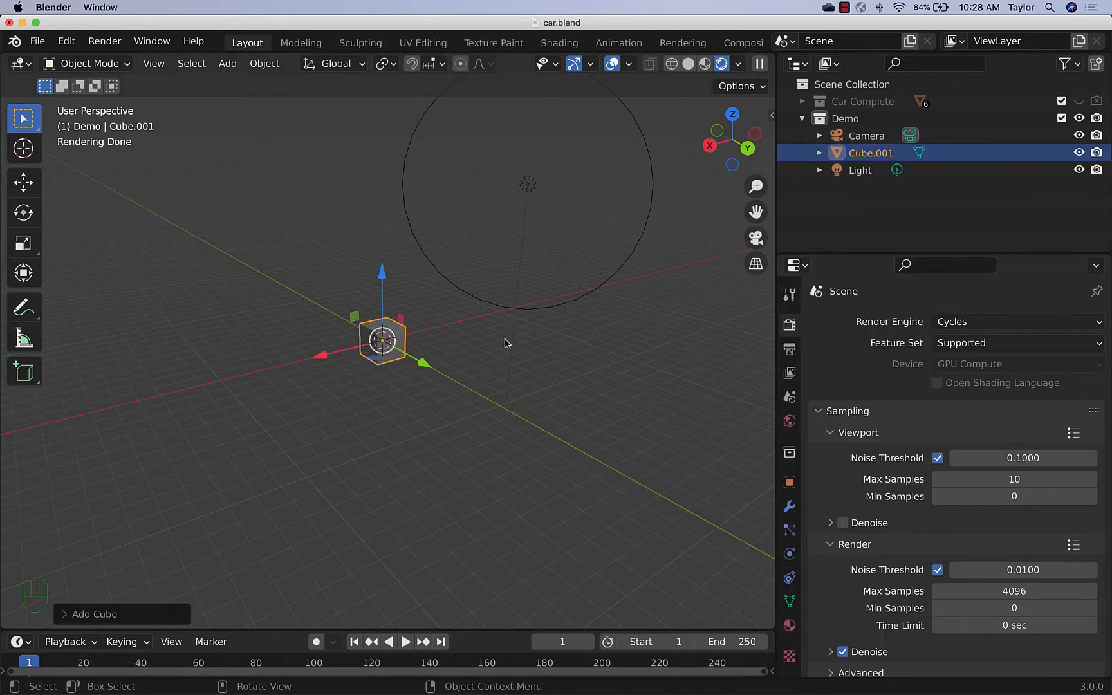
{"action": "scroll", "coordinate": [385, 341], "scroll_direction": "up", "scroll_amount": 6}
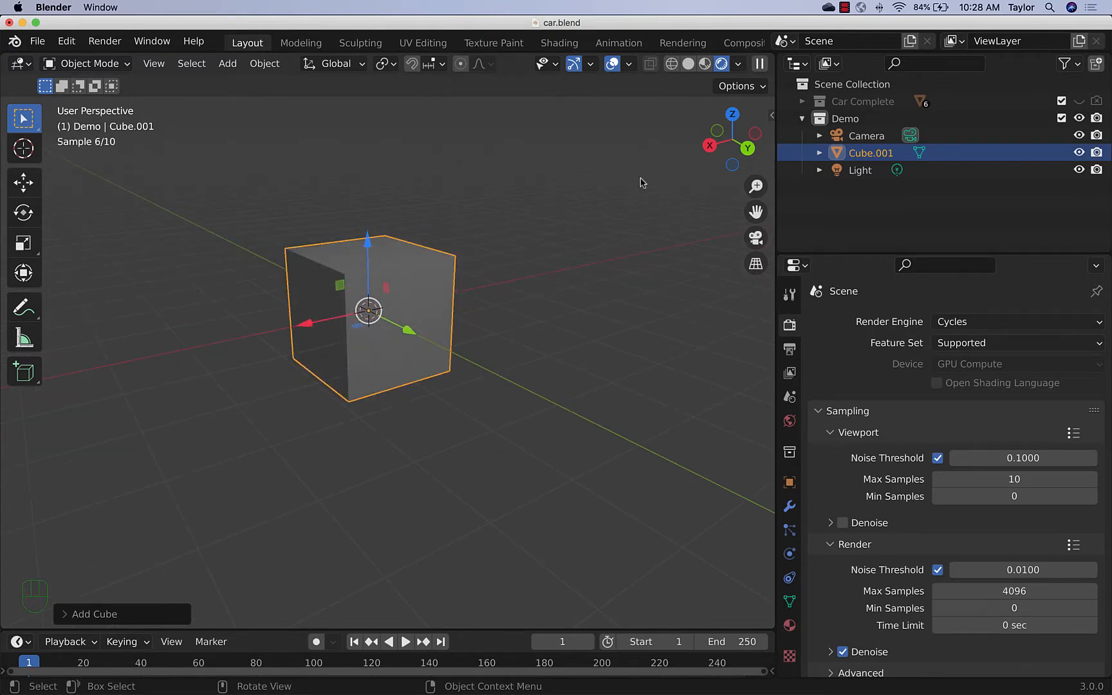
Step: Set the viewport to solid shading and enter Edit Mode with all of the cube's faces selected
{"action": "left_click", "coordinate": [690, 66]}
{"action": "middle_click_drag", "start_coordinate": [425, 360], "coordinate": [412, 387]}
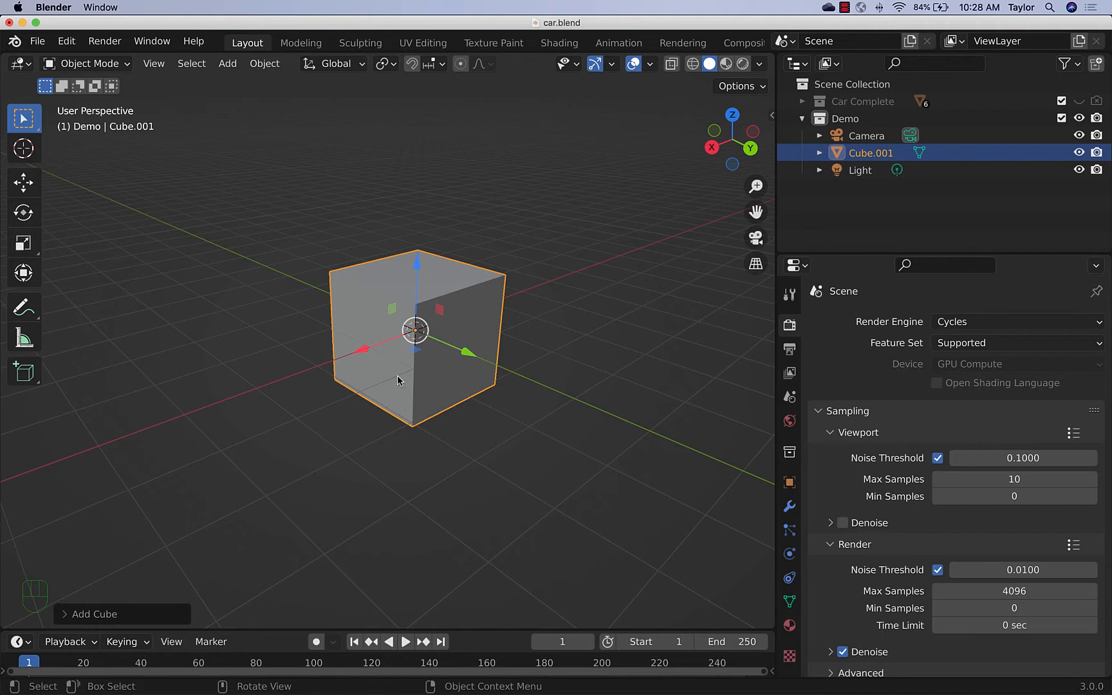
{"action": "key", "text": "Tab"}
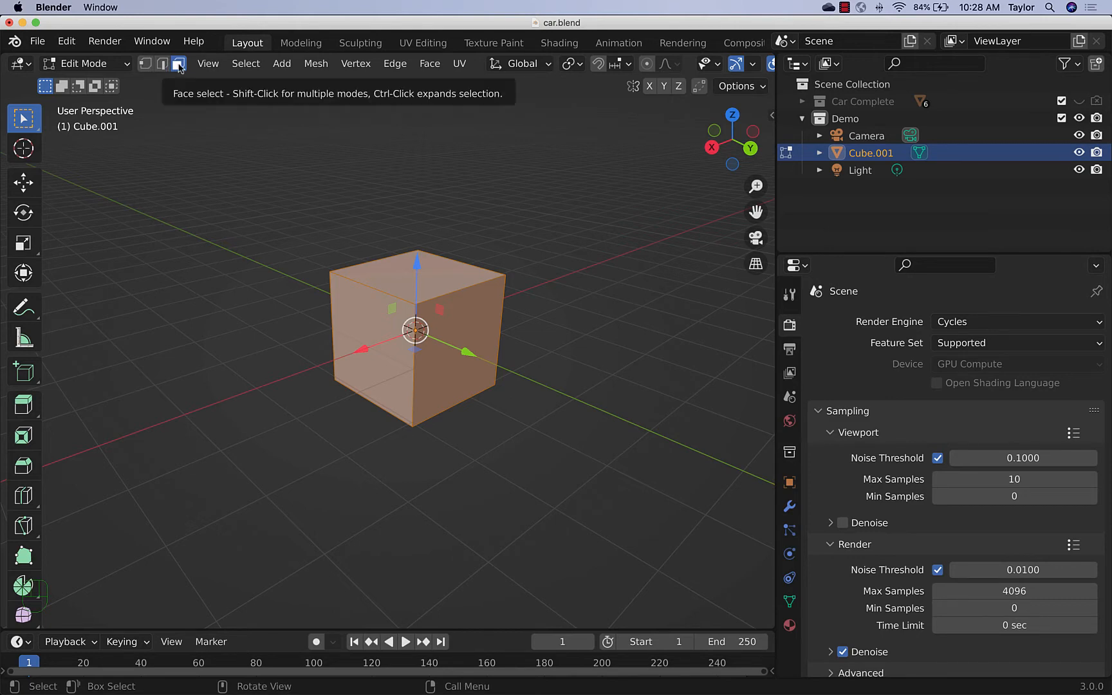
{"action": "key", "text": "b"}
{"action": "left_click_drag", "start_coordinate": [242, 173], "coordinate": [588, 513]}
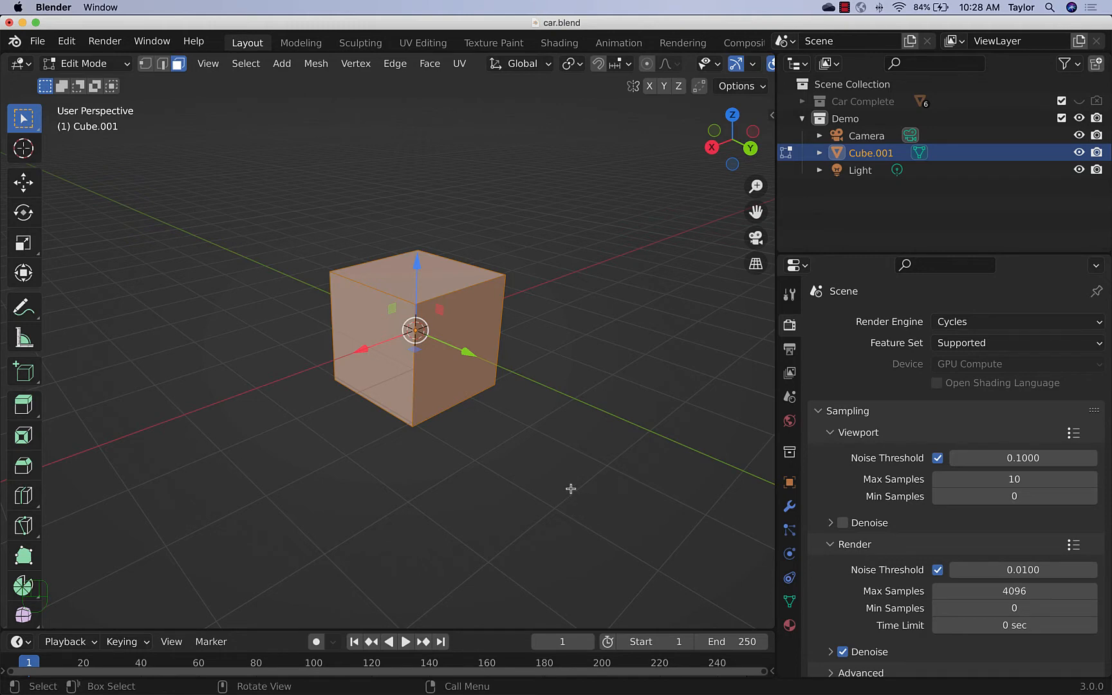
Step: Scale the whole cube along the X axis to a length of about 8.4 m
{"action": "key", "text": "s"}
{"action": "key", "text": "x"}
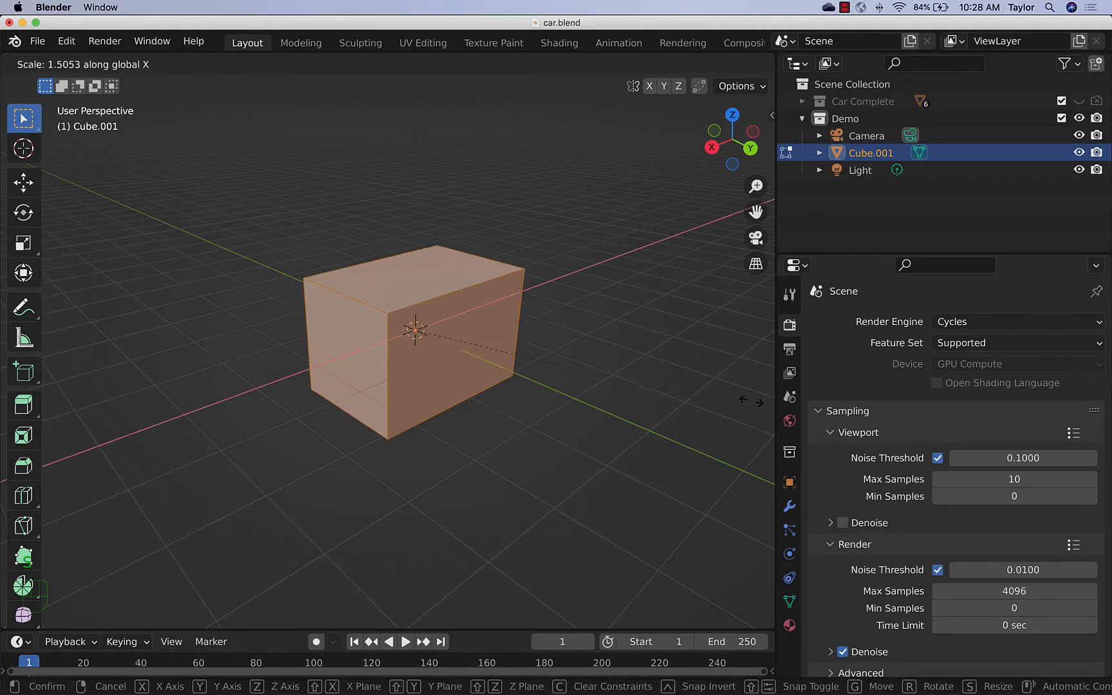
{"action": "left_click", "coordinate": [688, 334]}
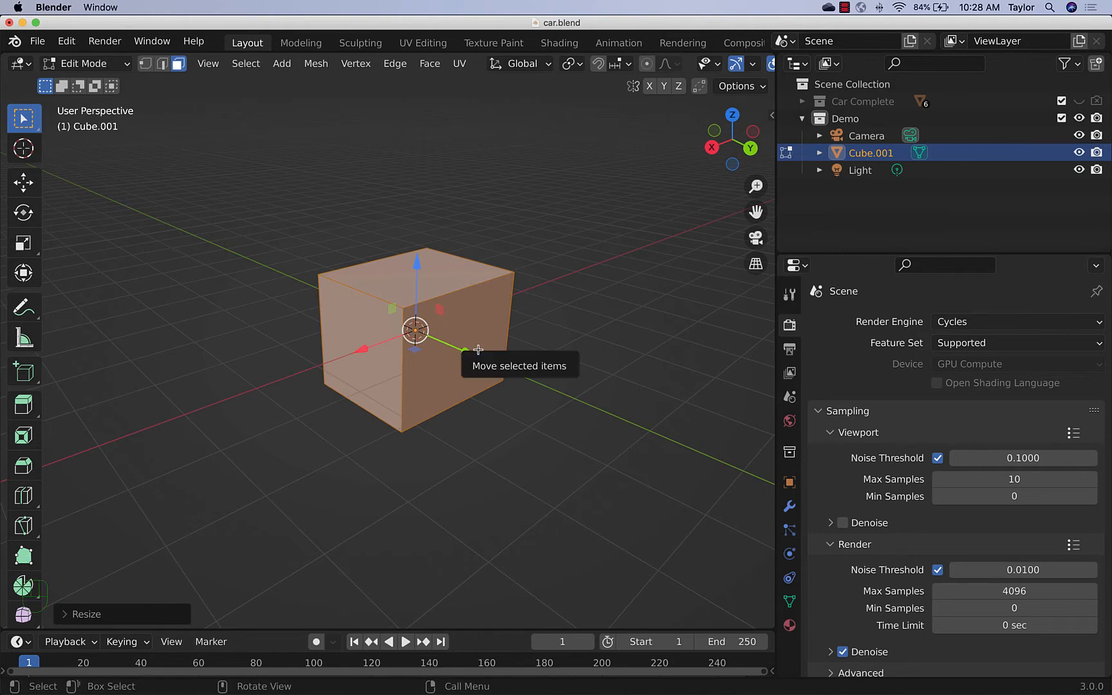
{"action": "key", "text": "s"}
{"action": "key", "text": "x"}
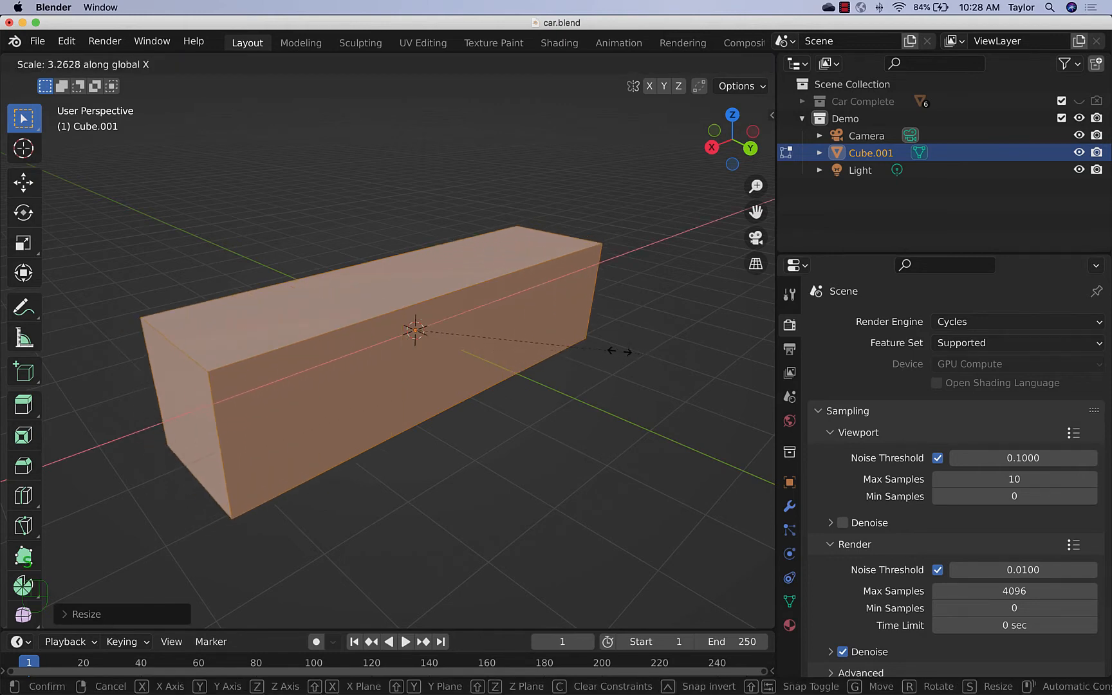
{"action": "left_click", "coordinate": [638, 351]}
Step: Scale the box along Y to about 4.6 m wide and along Z to about 1.4 m high
{"action": "key", "text": "s"}
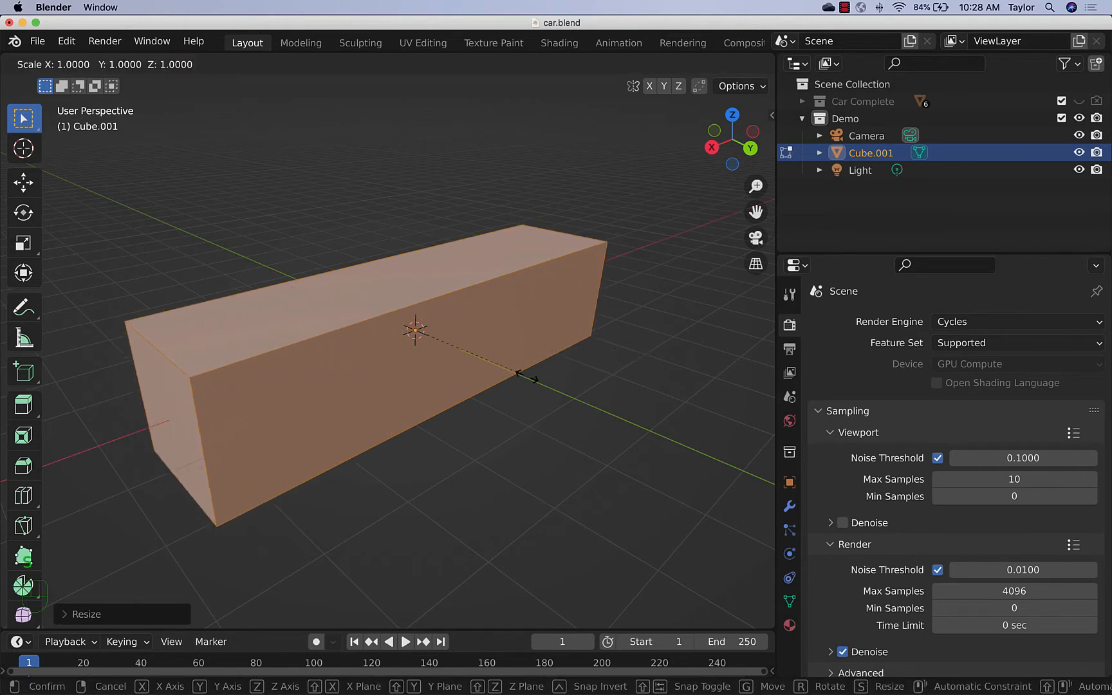
{"action": "key", "text": "y"}
{"action": "left_click", "coordinate": [652, 474]}
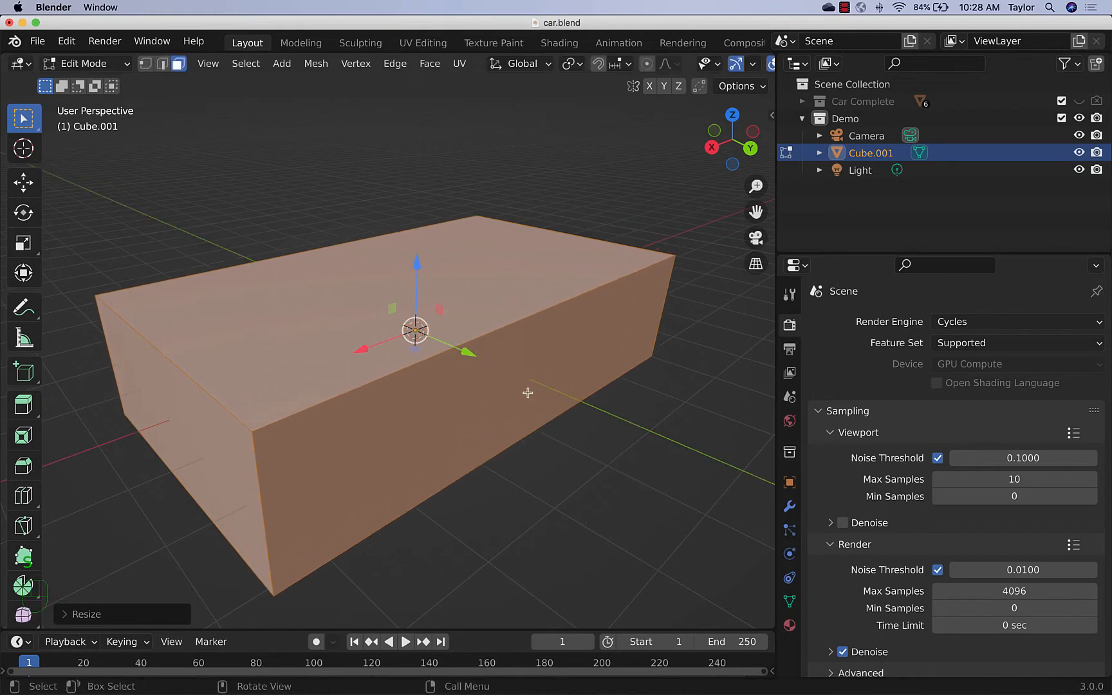
{"action": "key", "text": "s"}
{"action": "key", "text": "z"}
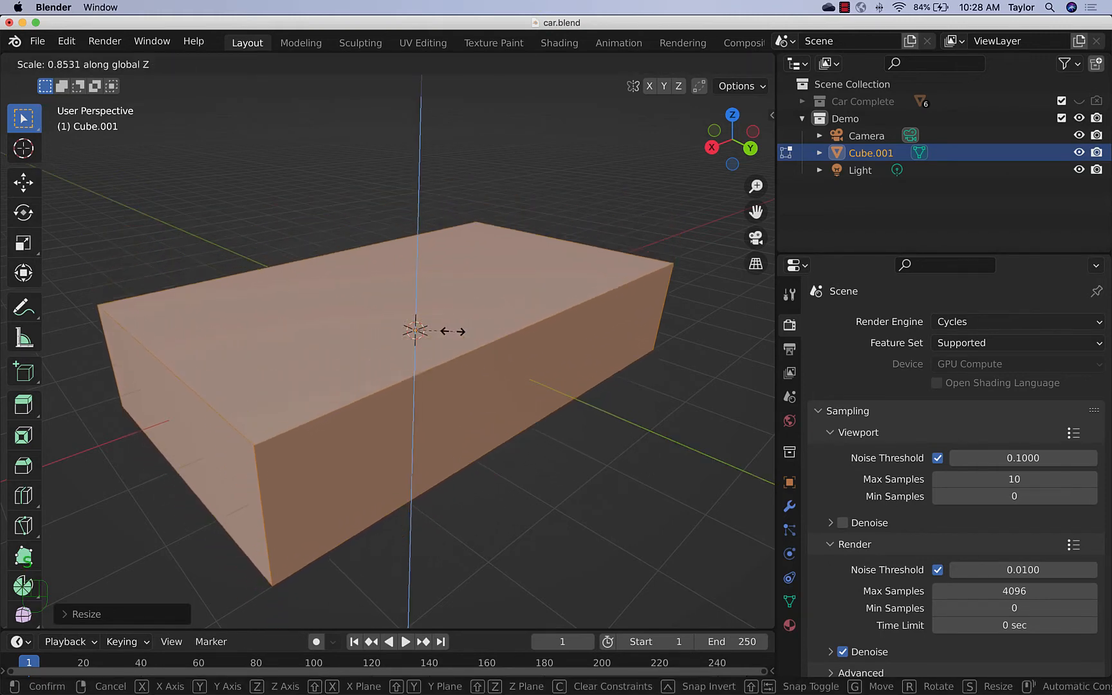
{"action": "left_click", "coordinate": [446, 330]}
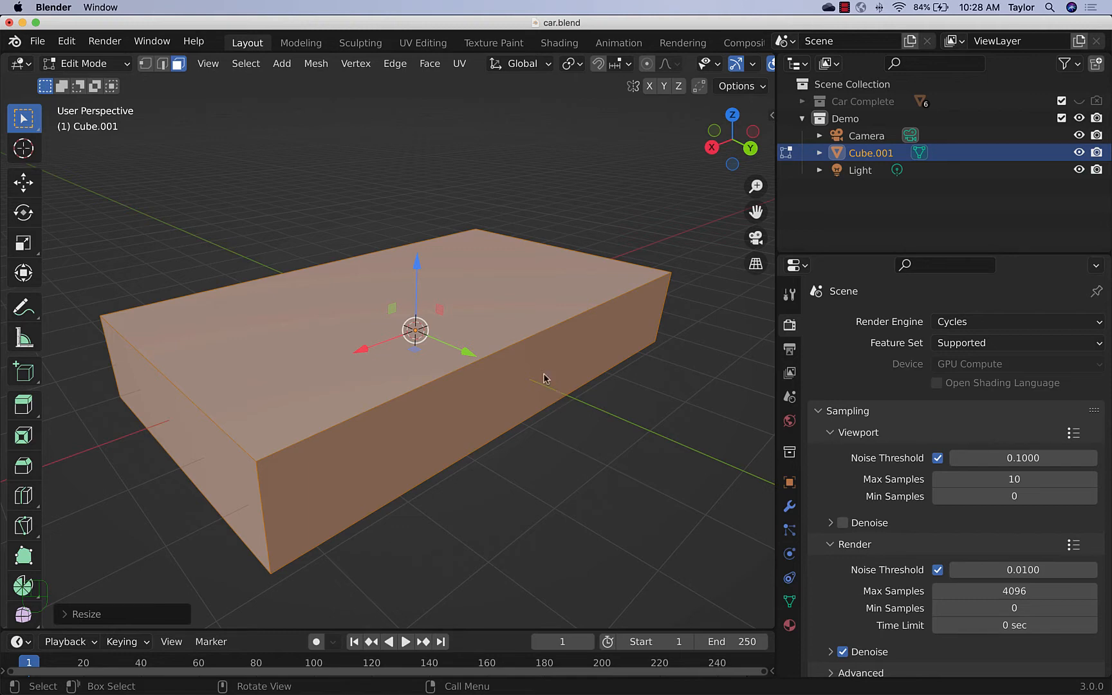
Step: Return to Object Mode and check the box's scale and dimensions in its transform properties
{"action": "key", "text": "Tab"}
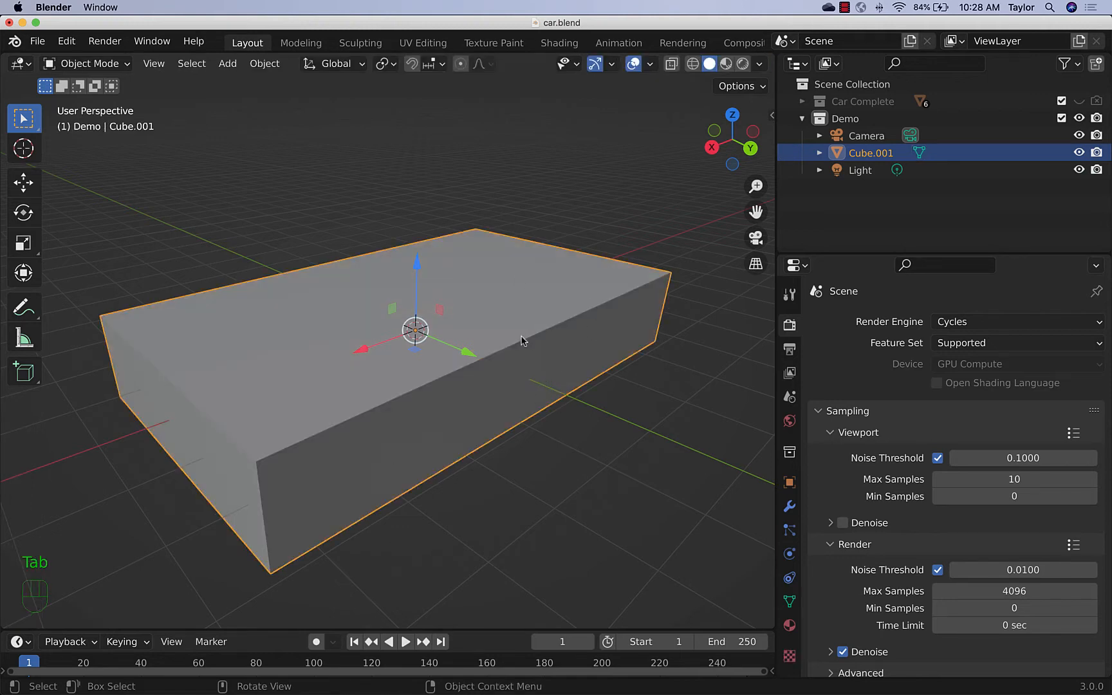
{"action": "key", "text": "n"}
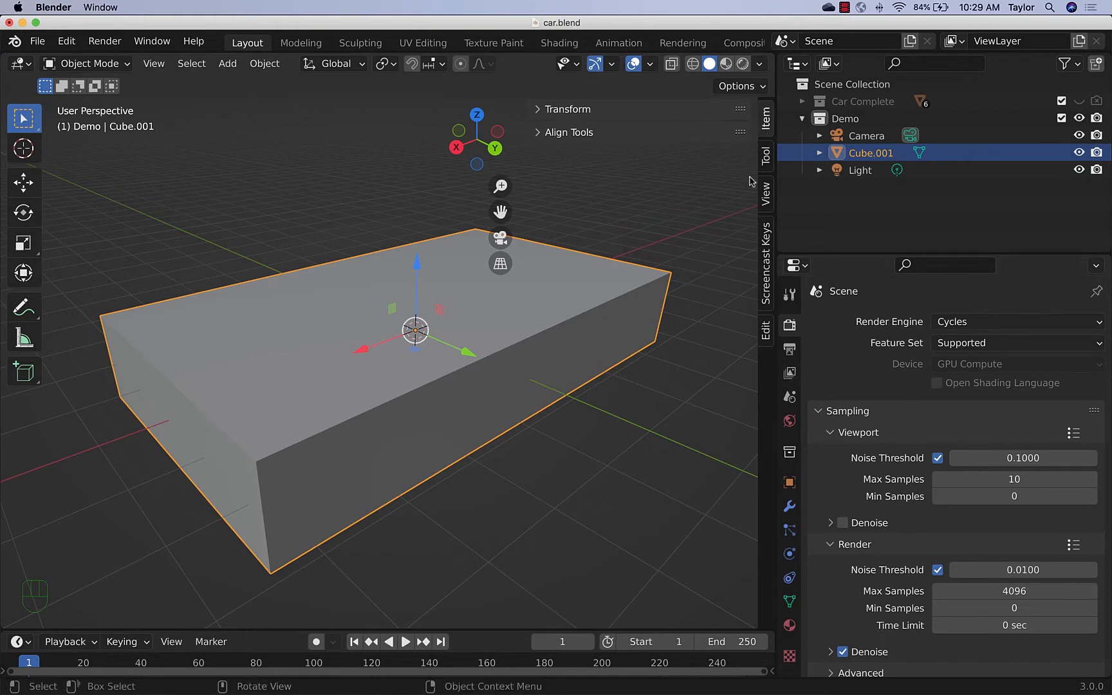
{"action": "left_click", "coordinate": [767, 200]}
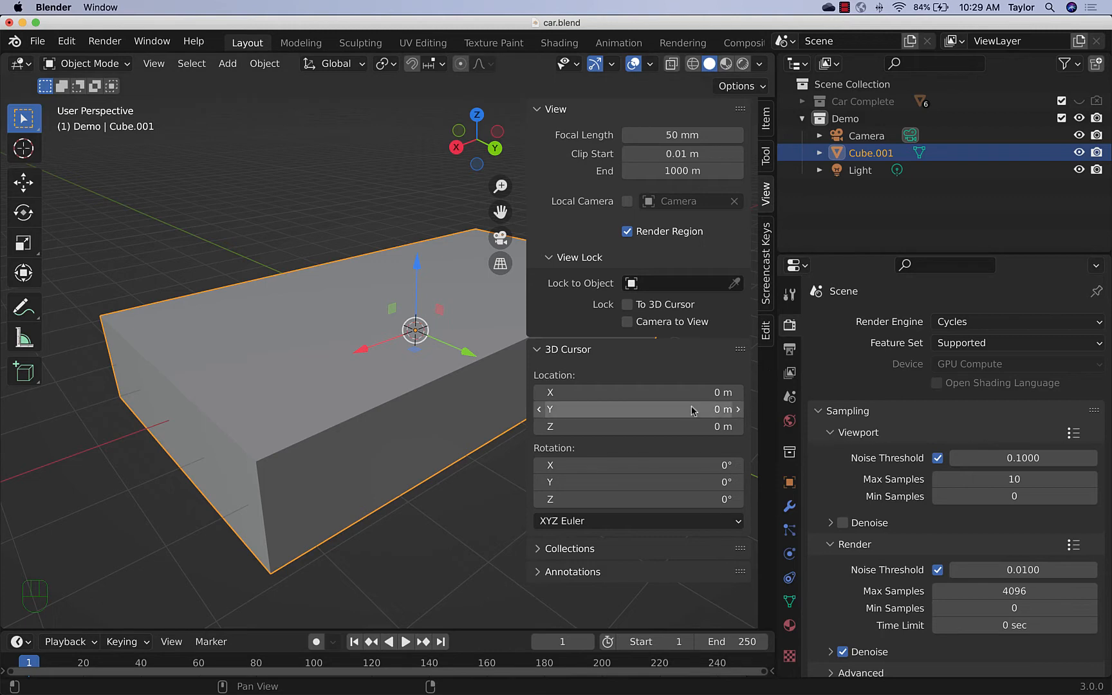
{"action": "left_click", "coordinate": [767, 329]}
{"action": "left_click", "coordinate": [767, 122]}
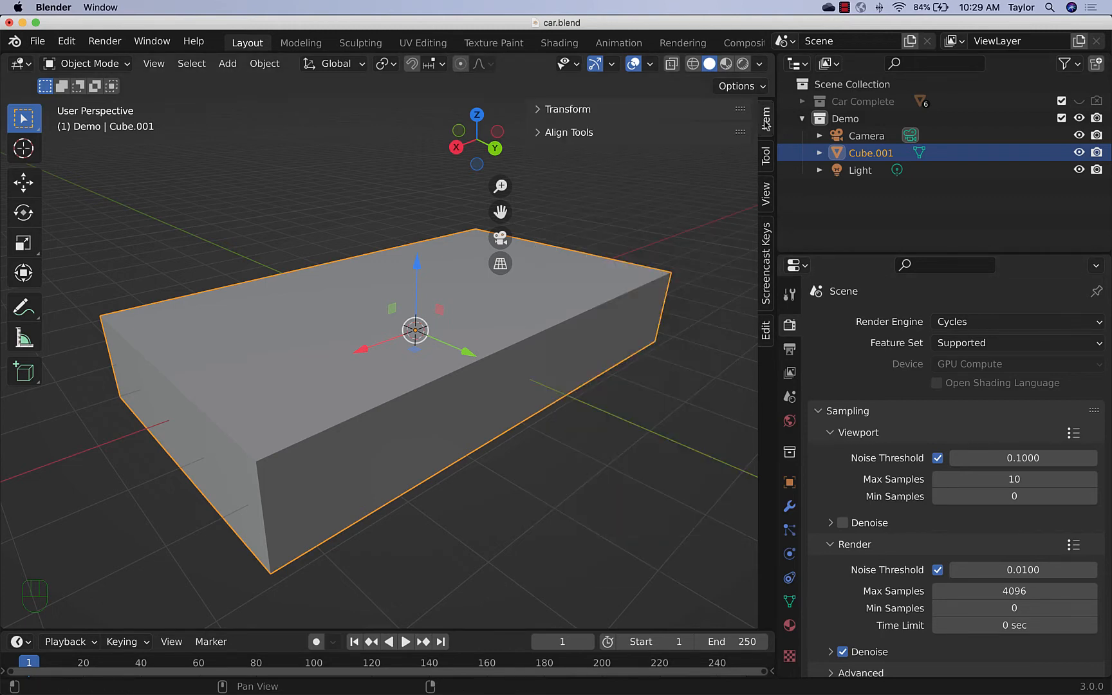
{"action": "left_click", "coordinate": [534, 114]}
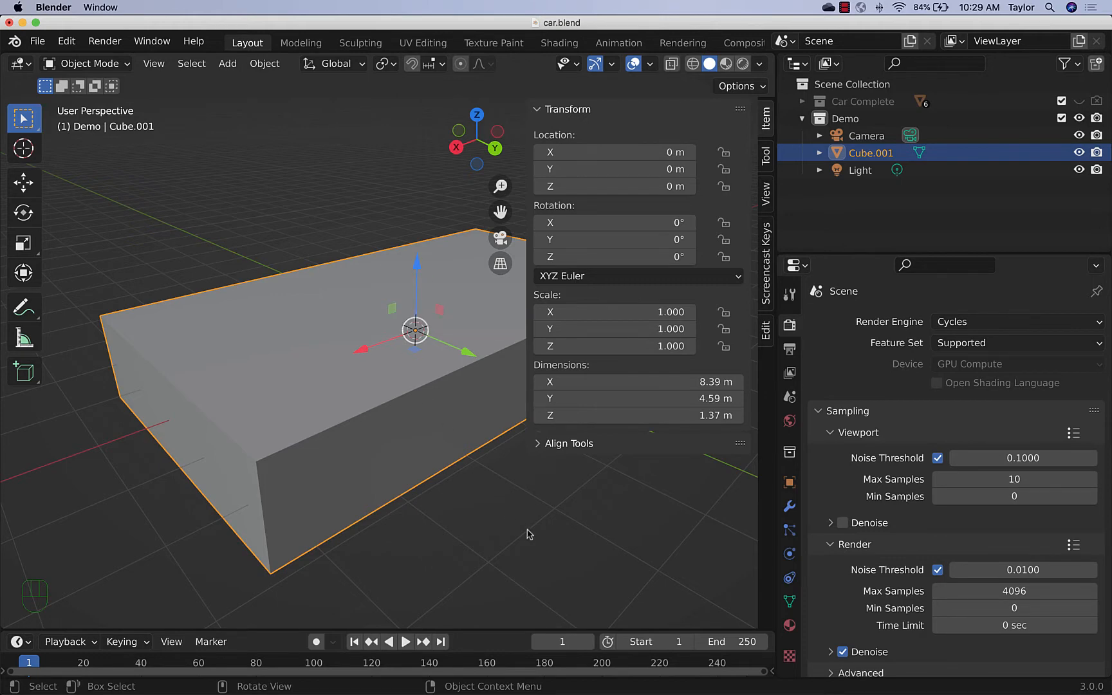
{"action": "key", "text": "n"}
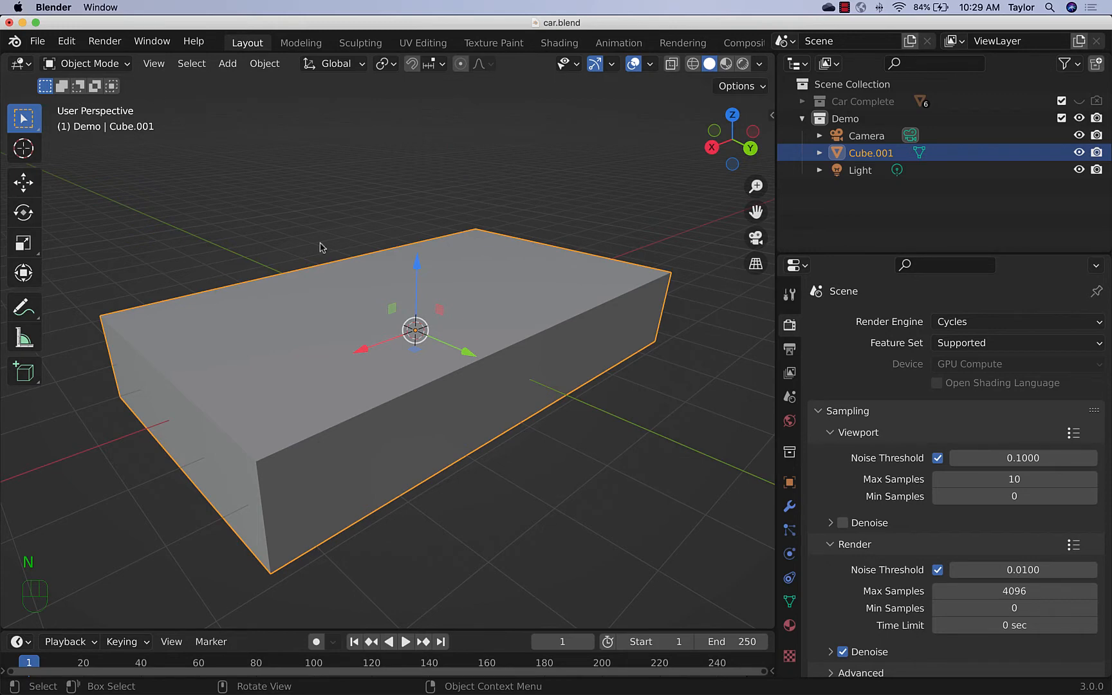
Step: Put the box back into Edit Mode and switch to vertex selection
{"action": "left_click", "coordinate": [125, 65]}
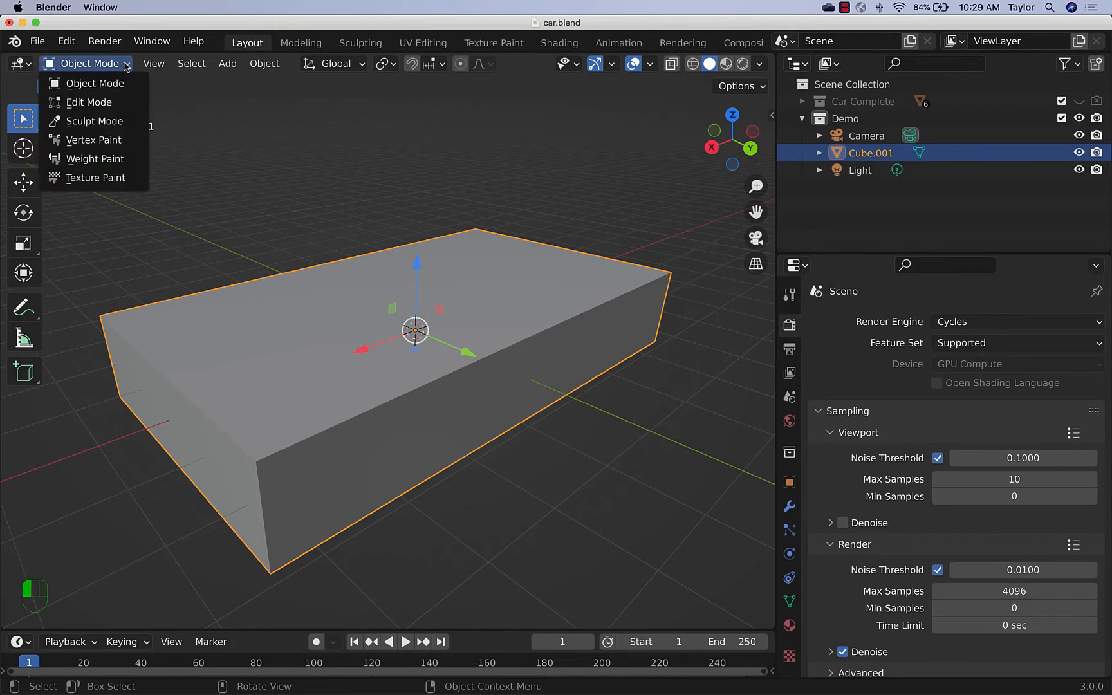
{"action": "left_click", "coordinate": [109, 103]}
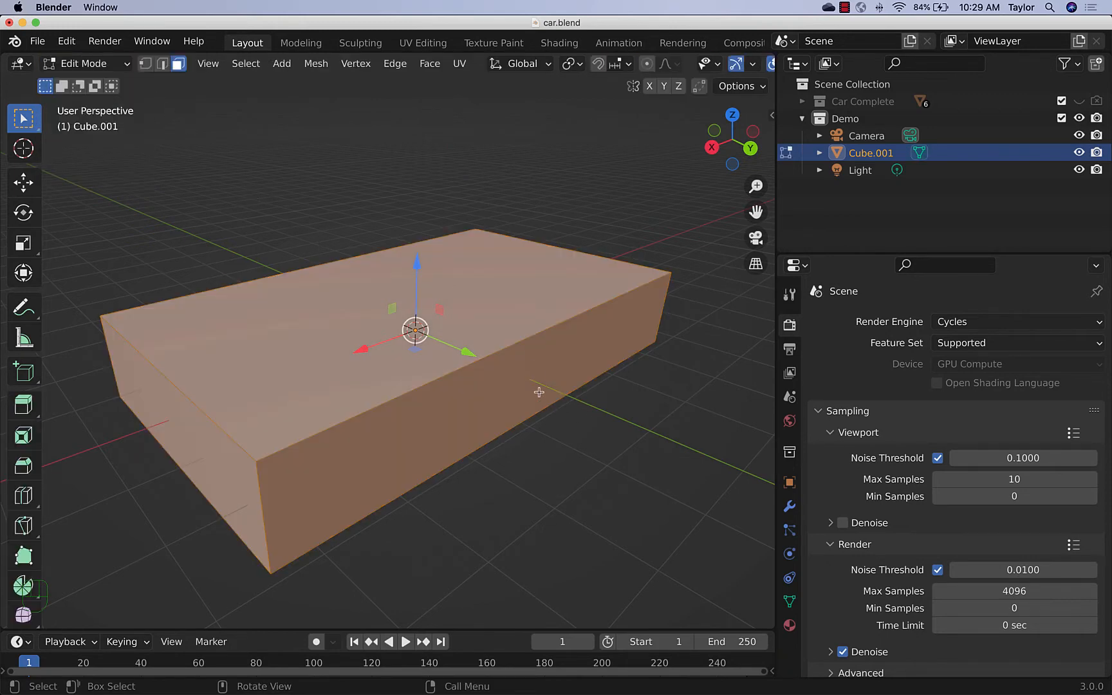
{"action": "mouse_move", "coordinate": [536, 390]}
{"action": "middle_mouse_down"}
{"action": "mouse_move", "coordinate": [524, 377]}
{"action": "mouse_move", "coordinate": [557, 387]}
{"action": "mouse_move", "coordinate": [536, 390]}
{"action": "middle_mouse_up"}
{"action": "scroll", "coordinate": [553, 402], "scroll_direction": "down", "scroll_amount": 3}
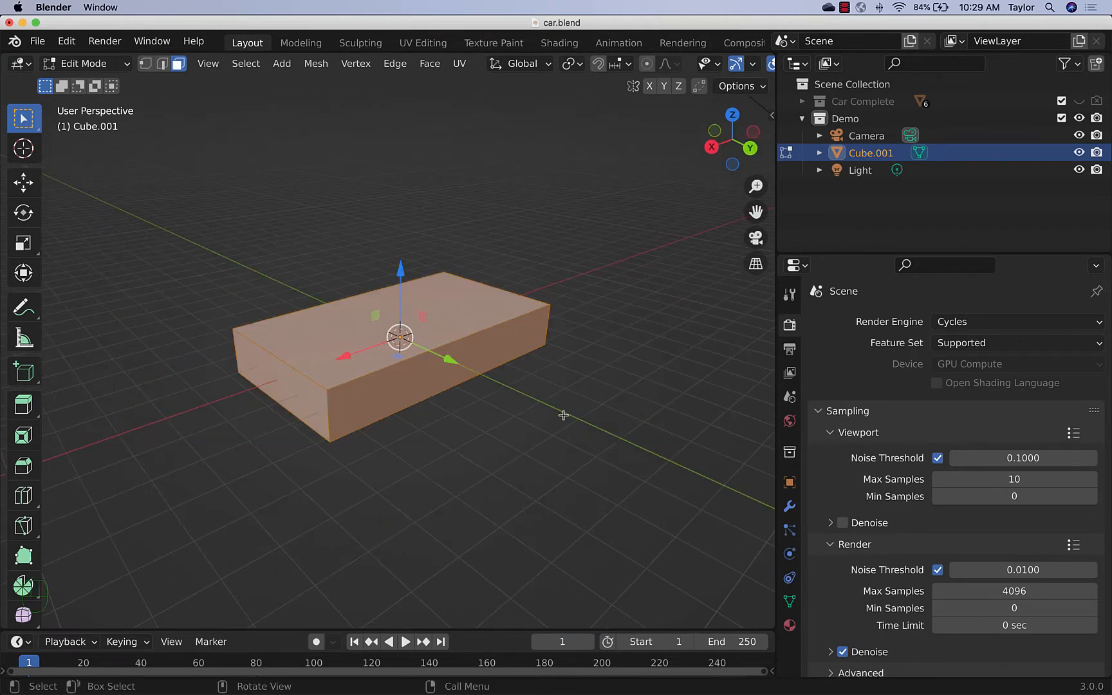
{"action": "scroll", "coordinate": [386, 345], "scroll_direction": "up", "scroll_amount": 3}
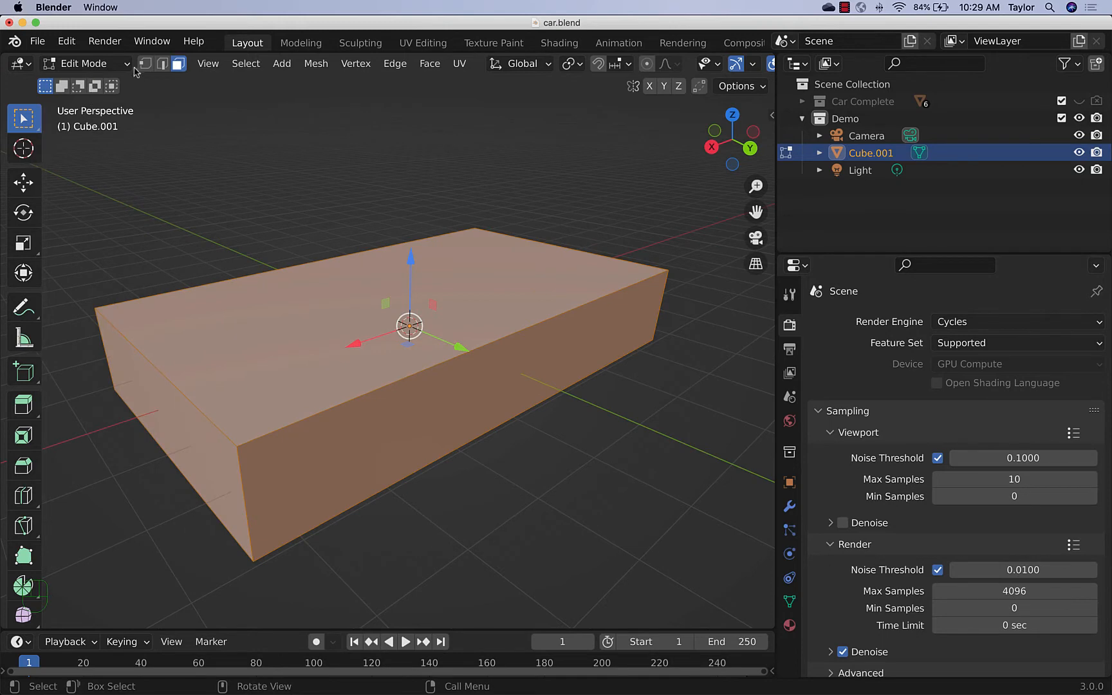
{"action": "key", "text": "1"}
Step: Try raising a single top corner vertex of the box along Z, and undo the move
{"action": "left_click", "coordinate": [97, 310]}
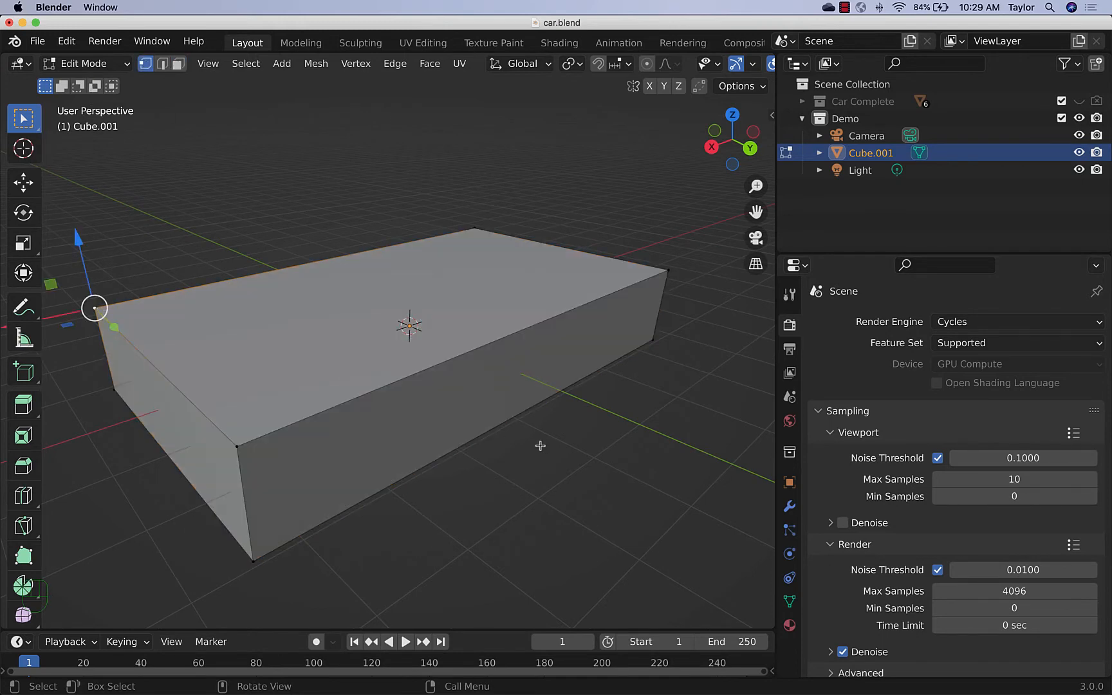
{"action": "left_click_drag", "start_coordinate": [77, 239], "coordinate": [62, 153]}
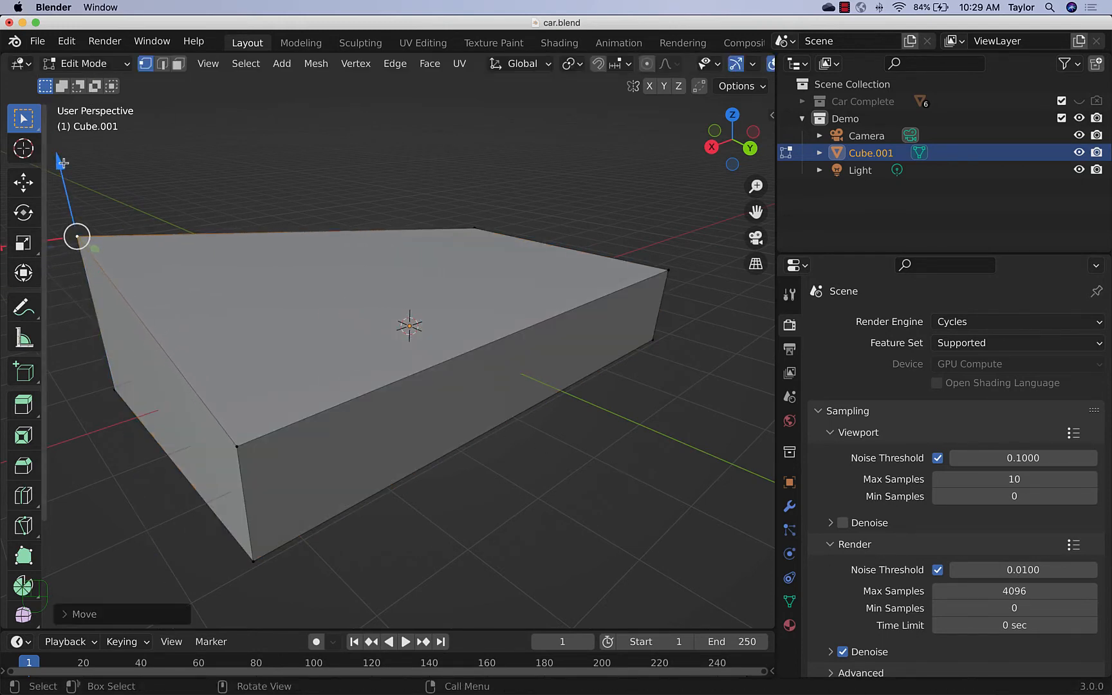
{"action": "middle_click_drag", "start_coordinate": [296, 392], "coordinate": [367, 414]}
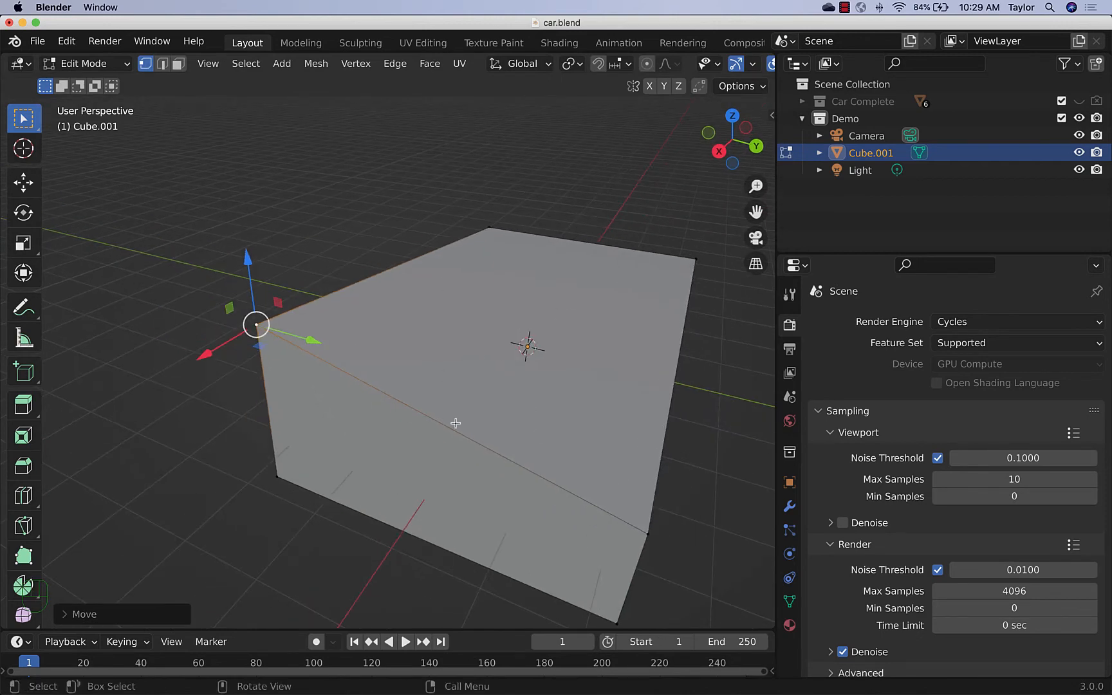
{"action": "key", "text": "super+z"}
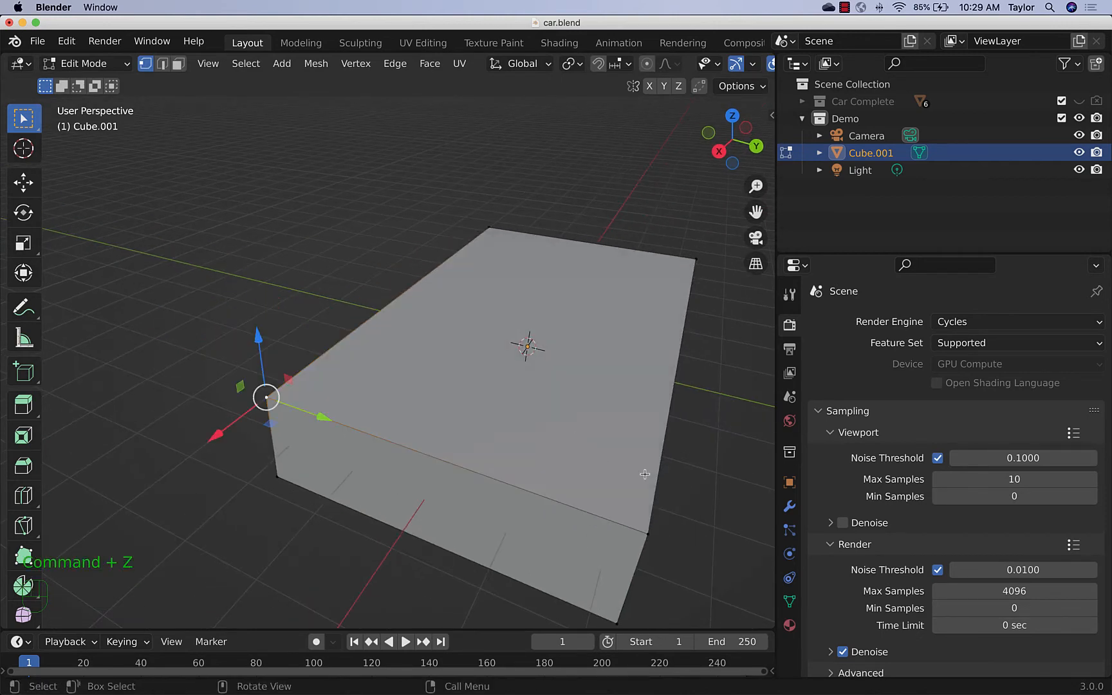
{"action": "middle_click_drag", "start_coordinate": [643, 473], "coordinate": [613, 471]}
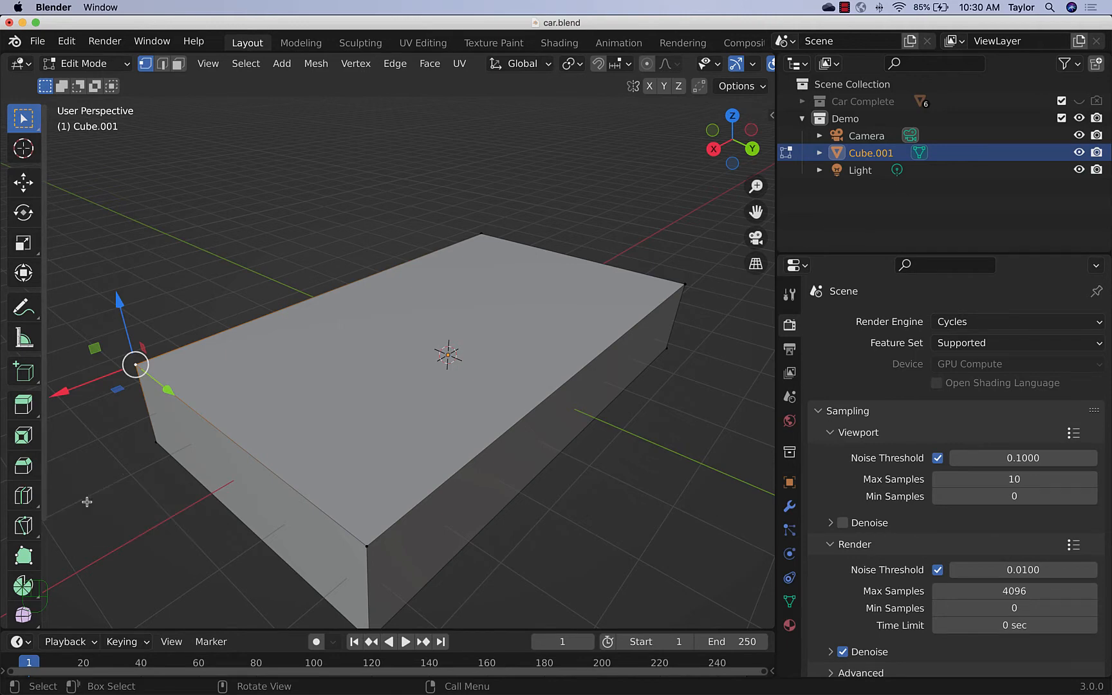
Step: Add loop cuts across the box's width, spaced evenly along its length, with the number of cuts set to 6
{"action": "left_click", "coordinate": [23, 495]}
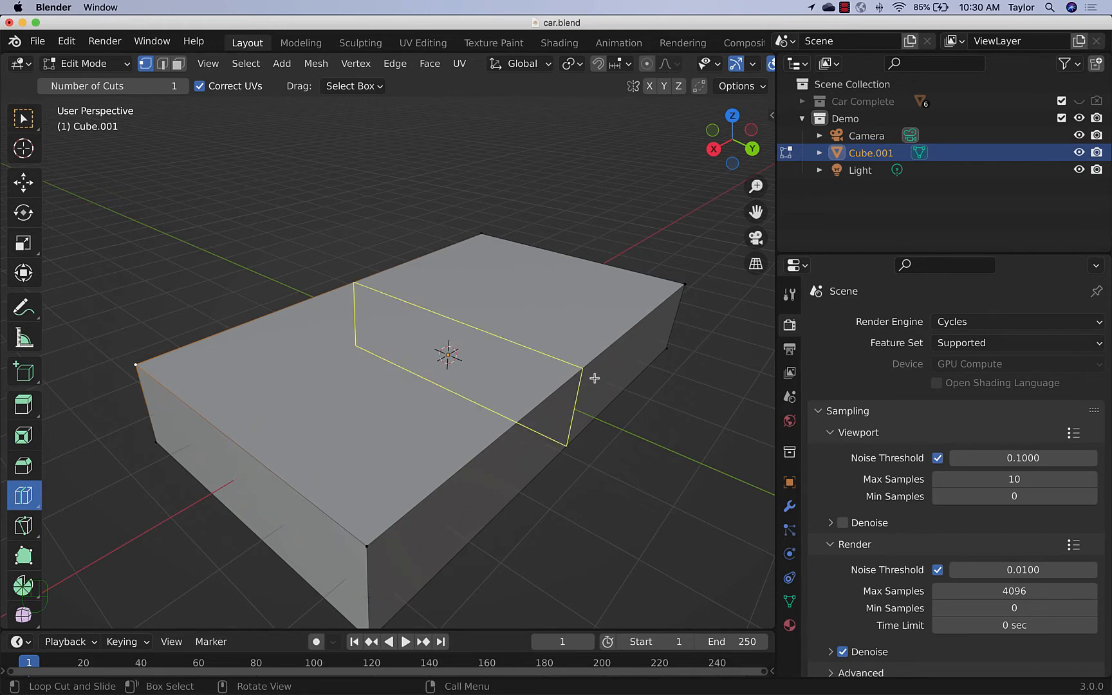
{"action": "left_click", "coordinate": [467, 457]}
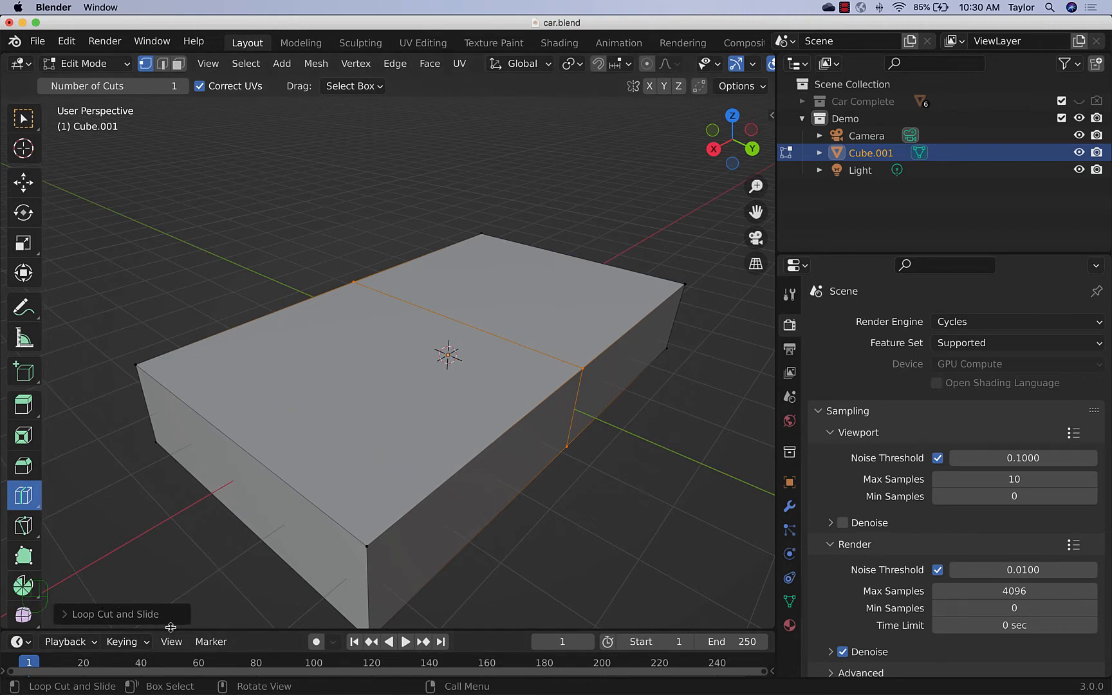
{"action": "left_click", "coordinate": [65, 619]}
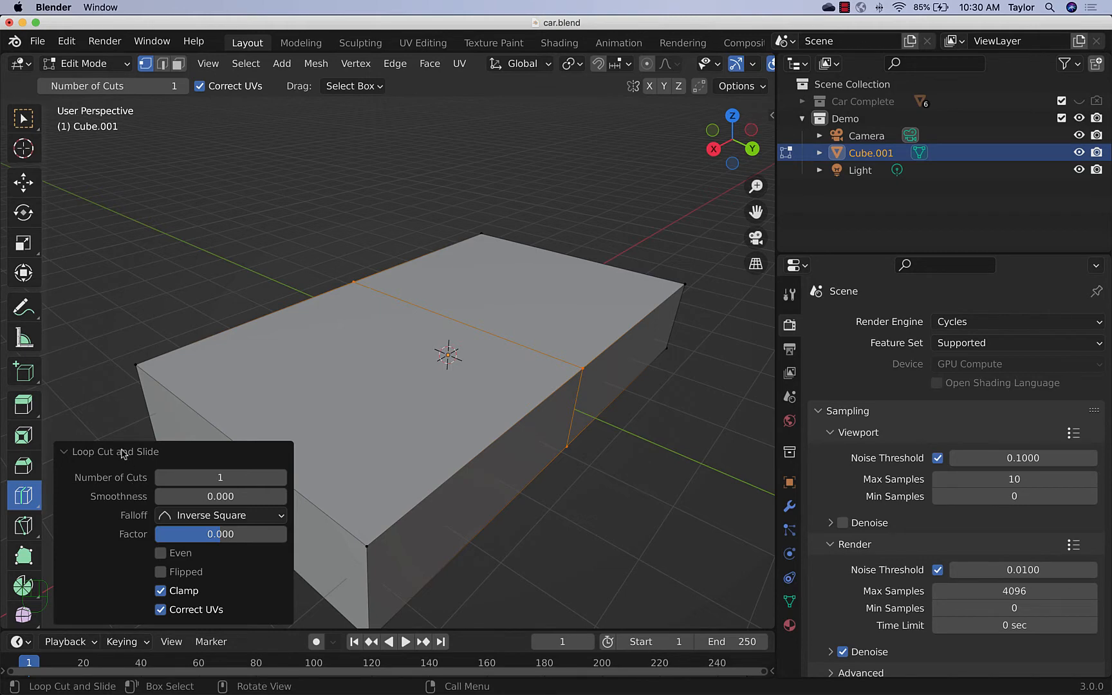
{"action": "left_click", "coordinate": [281, 478]}
{"action": "left_click", "coordinate": [281, 477]}
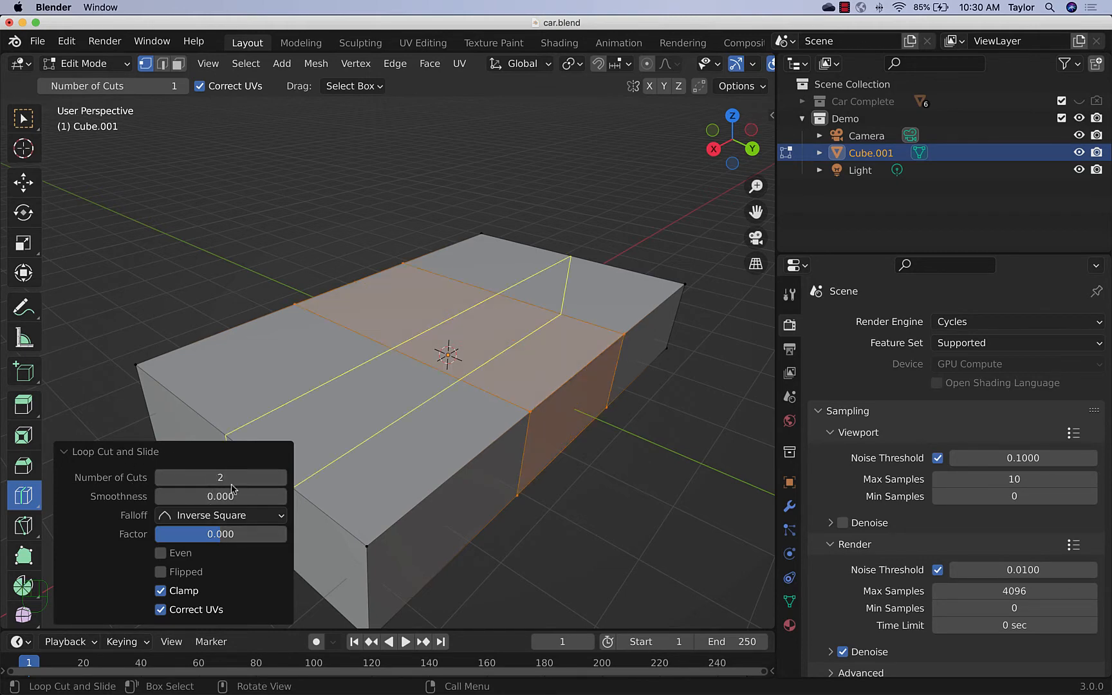
{"action": "left_click", "coordinate": [281, 477]}
{"action": "left_click", "coordinate": [282, 481]}
{"action": "left_click", "coordinate": [281, 481]}
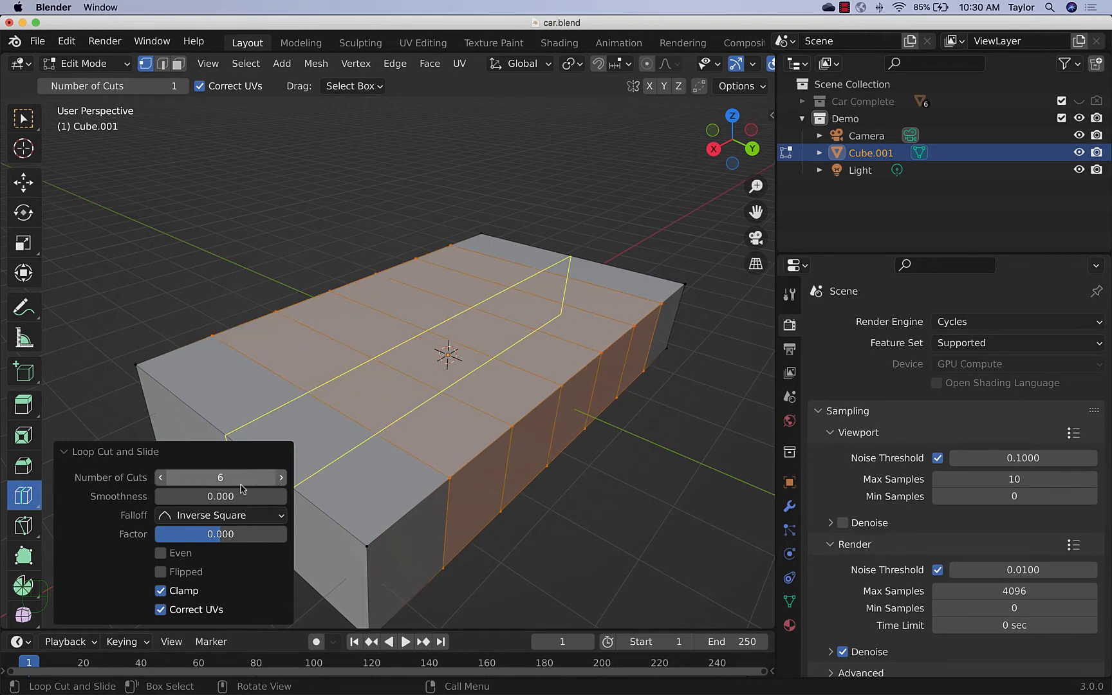
Step: Reduce the number of loop cuts across the box to 2, return to the Select Box tool and clear the selection
{"action": "left_click", "coordinate": [164, 482]}
{"action": "left_click", "coordinate": [165, 483]}
{"action": "left_click", "coordinate": [165, 482]}
{"action": "left_click", "coordinate": [164, 483]}
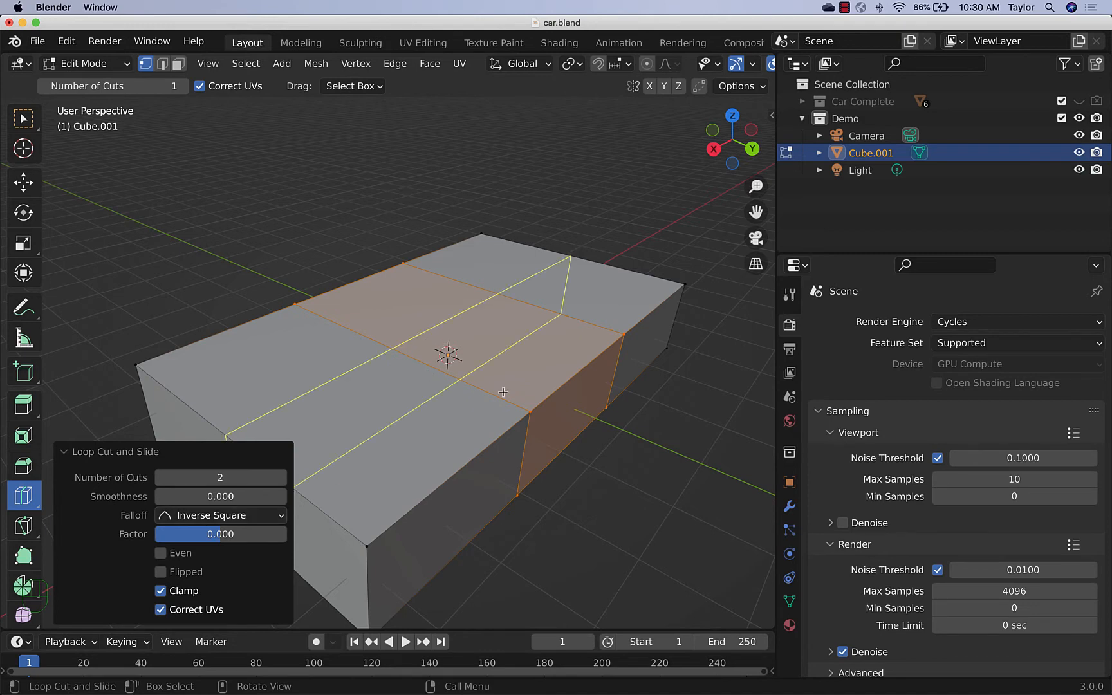
{"action": "left_click", "coordinate": [21, 118]}
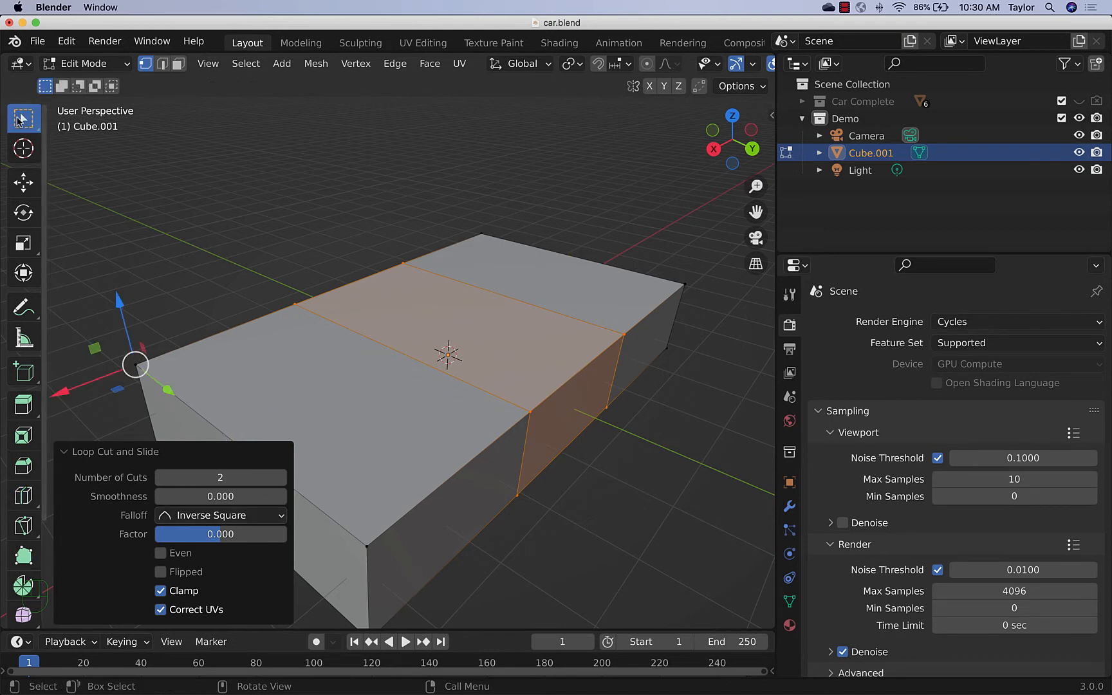
{"action": "left_click", "coordinate": [203, 280]}
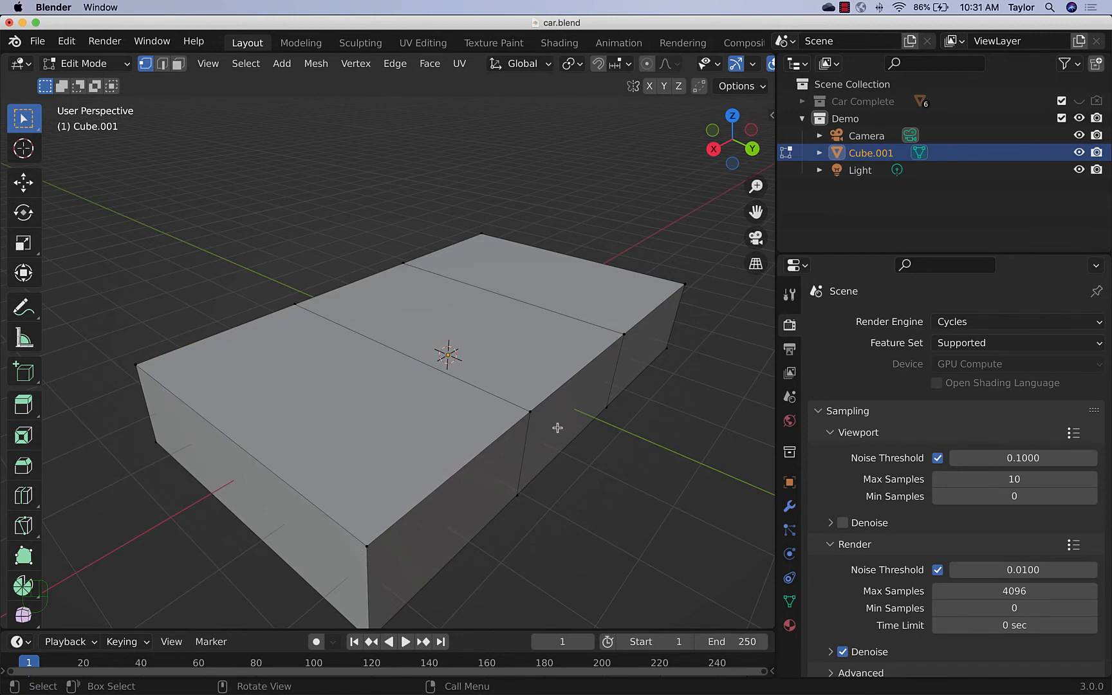
Step: In face selection, extrude the box's middle top face up about 1.9 m along global Z to form the cabin, and deselect it
{"action": "mouse_move", "coordinate": [557, 428]}
{"action": "middle_mouse_down"}
{"action": "mouse_move", "coordinate": [509, 439]}
{"action": "mouse_move", "coordinate": [529, 422]}
{"action": "mouse_move", "coordinate": [564, 434]}
{"action": "mouse_move", "coordinate": [554, 431]}
{"action": "middle_mouse_up"}
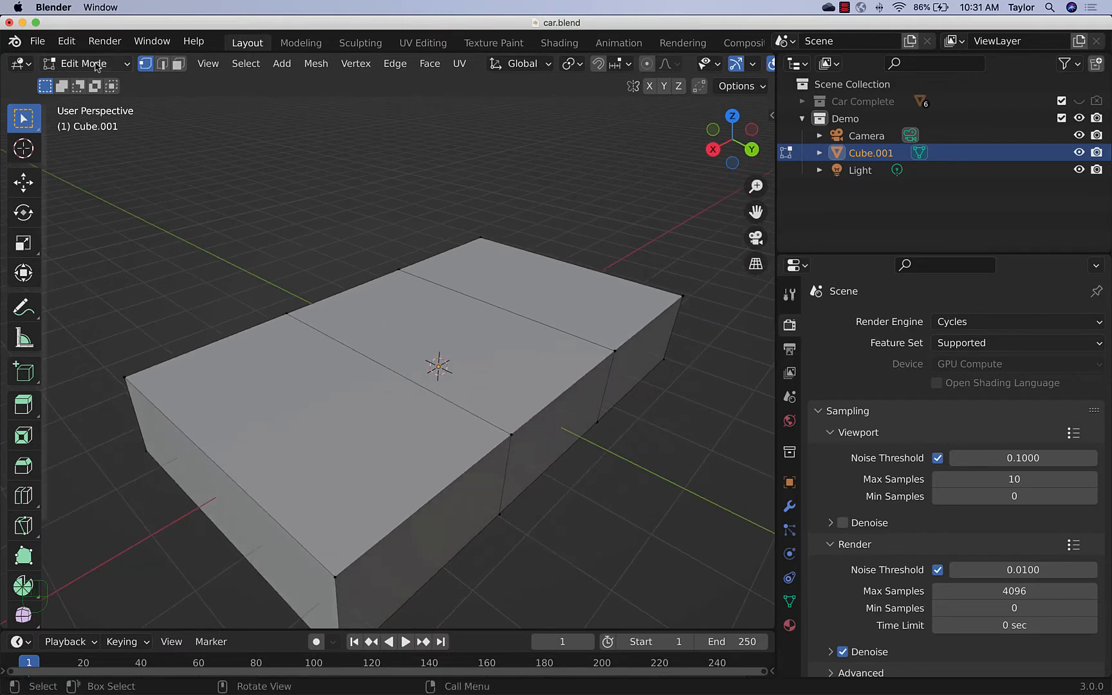
{"action": "left_click", "coordinate": [177, 64]}
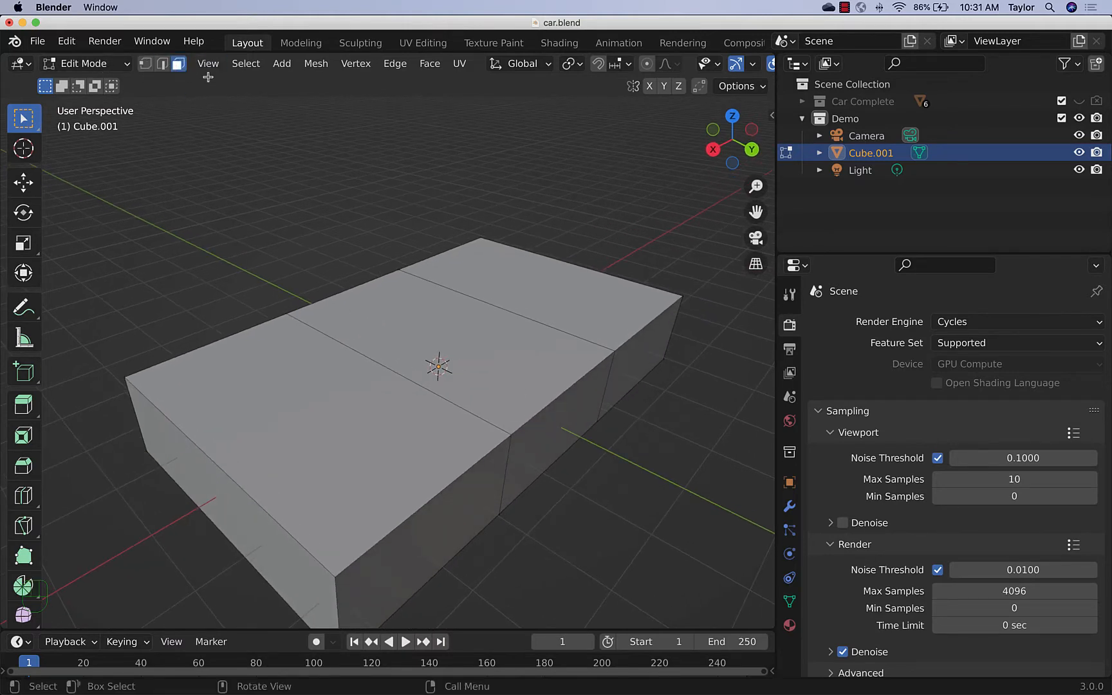
{"action": "left_click", "coordinate": [425, 316]}
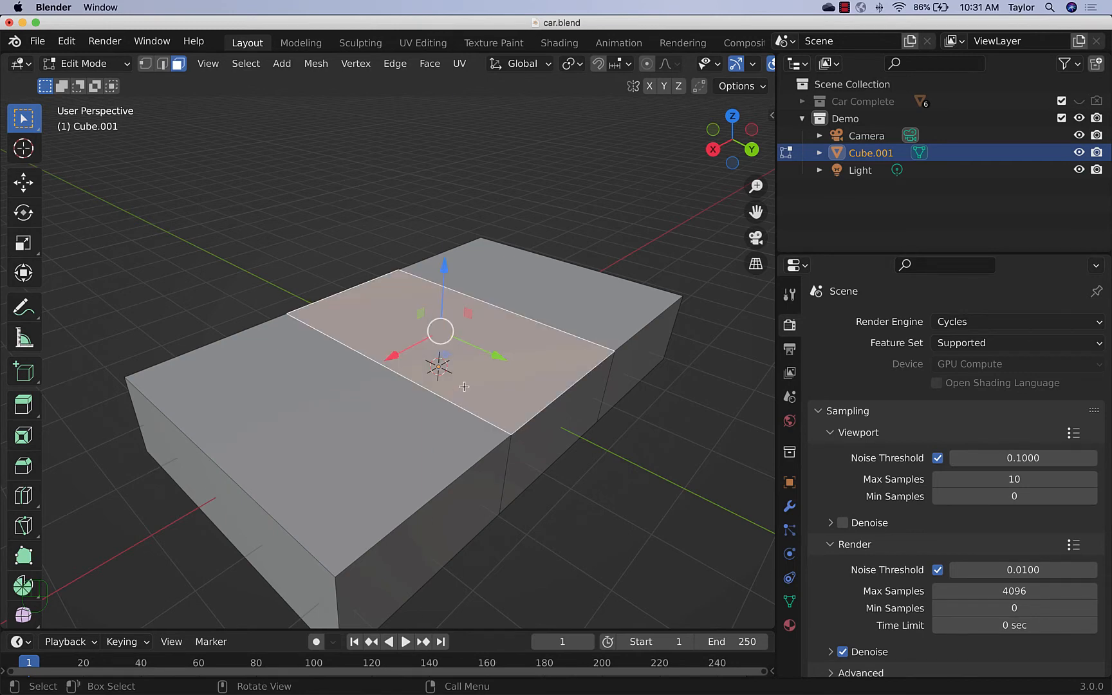
{"action": "key", "text": "e"}
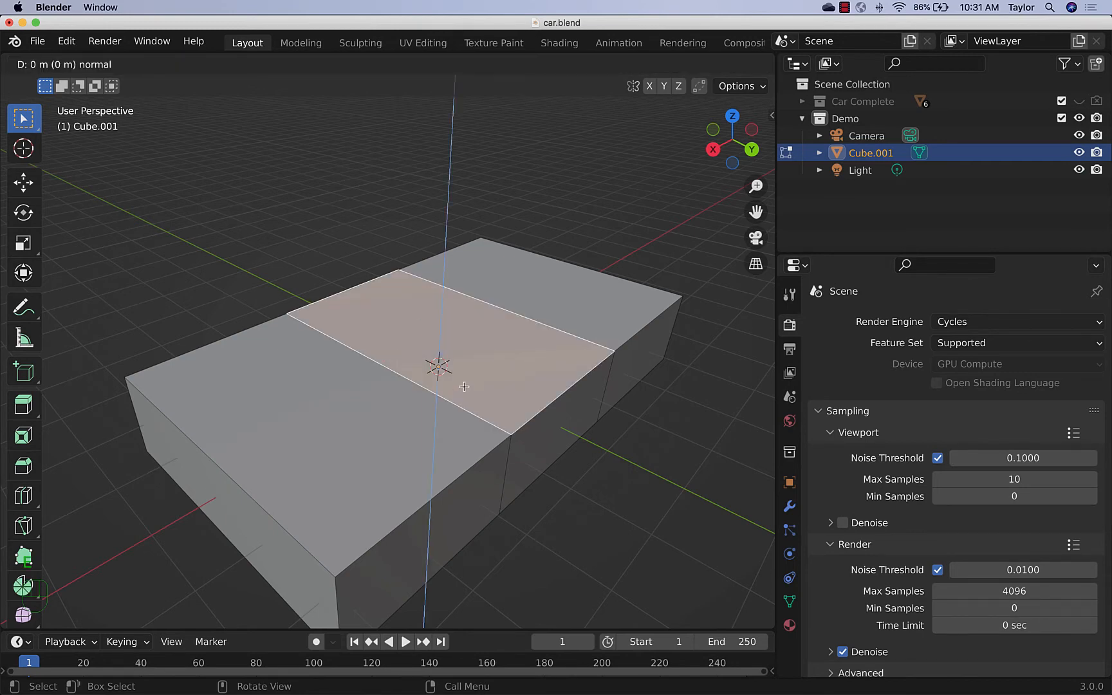
{"action": "middle_click", "coordinate": [464, 387]}
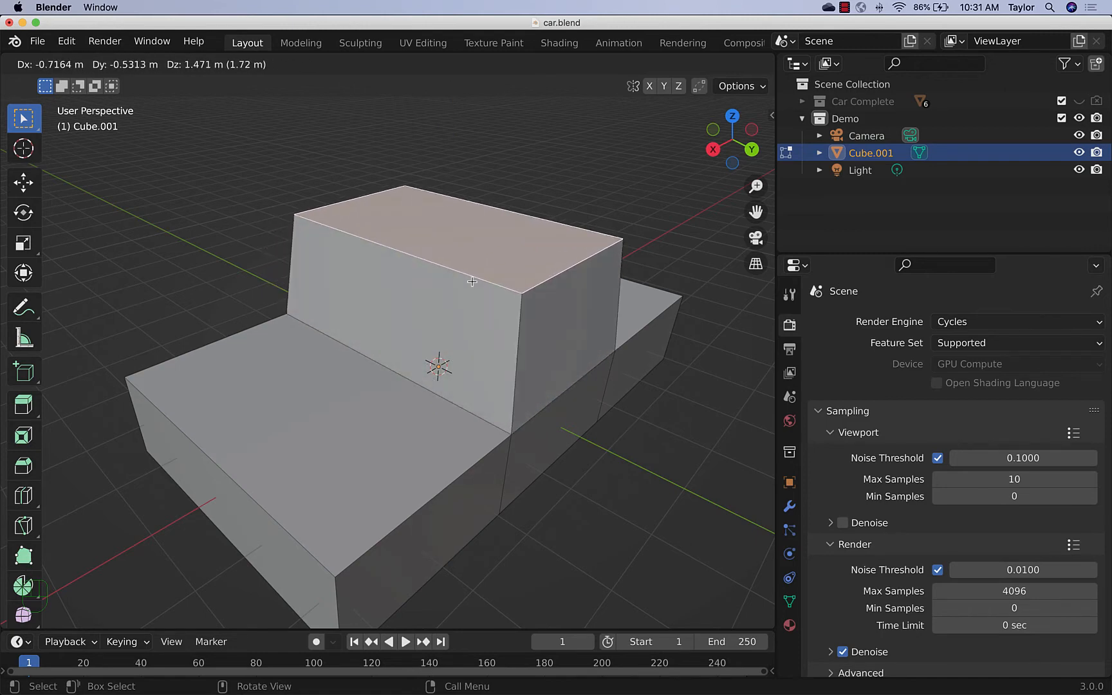
{"action": "key", "text": "z"}
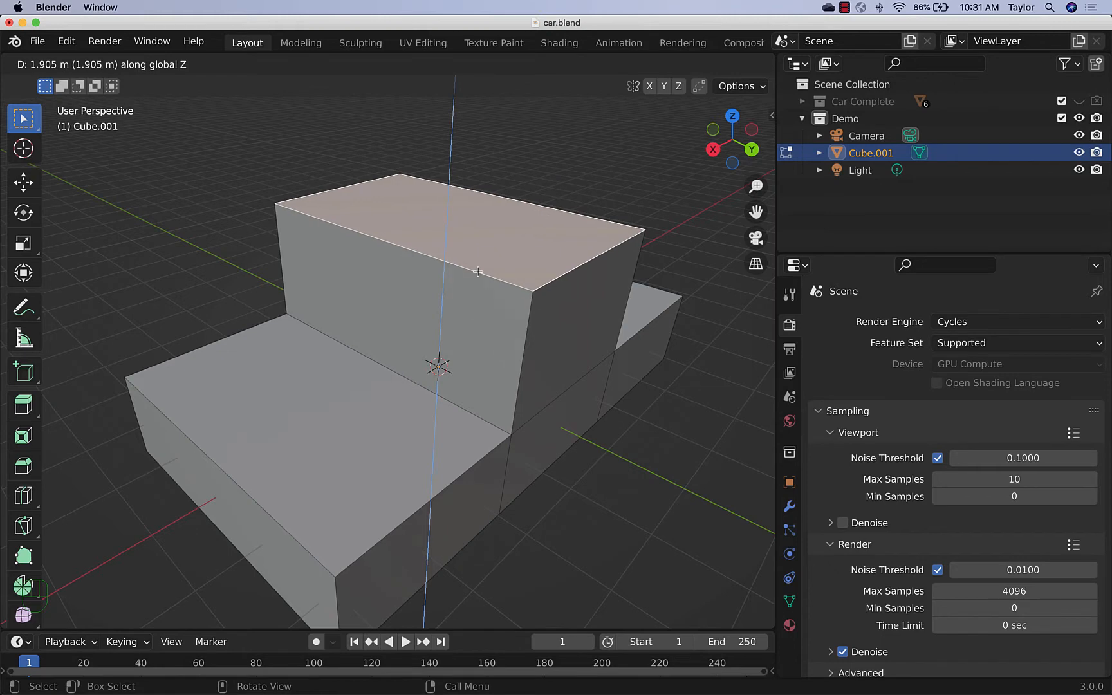
{"action": "left_click", "coordinate": [477, 270]}
{"action": "middle_click_drag", "start_coordinate": [477, 271], "coordinate": [586, 456]}
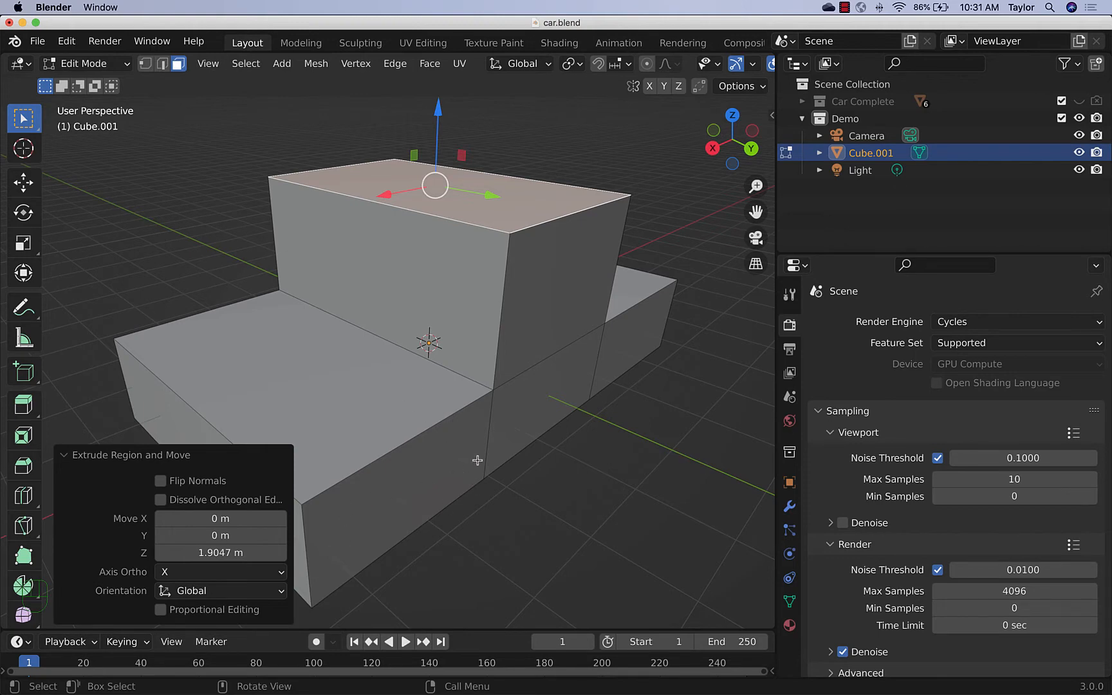
{"action": "scroll", "coordinate": [495, 416], "scroll_direction": "down", "scroll_amount": 3}
{"action": "scroll", "coordinate": [463, 382], "scroll_direction": "up", "scroll_amount": 1}
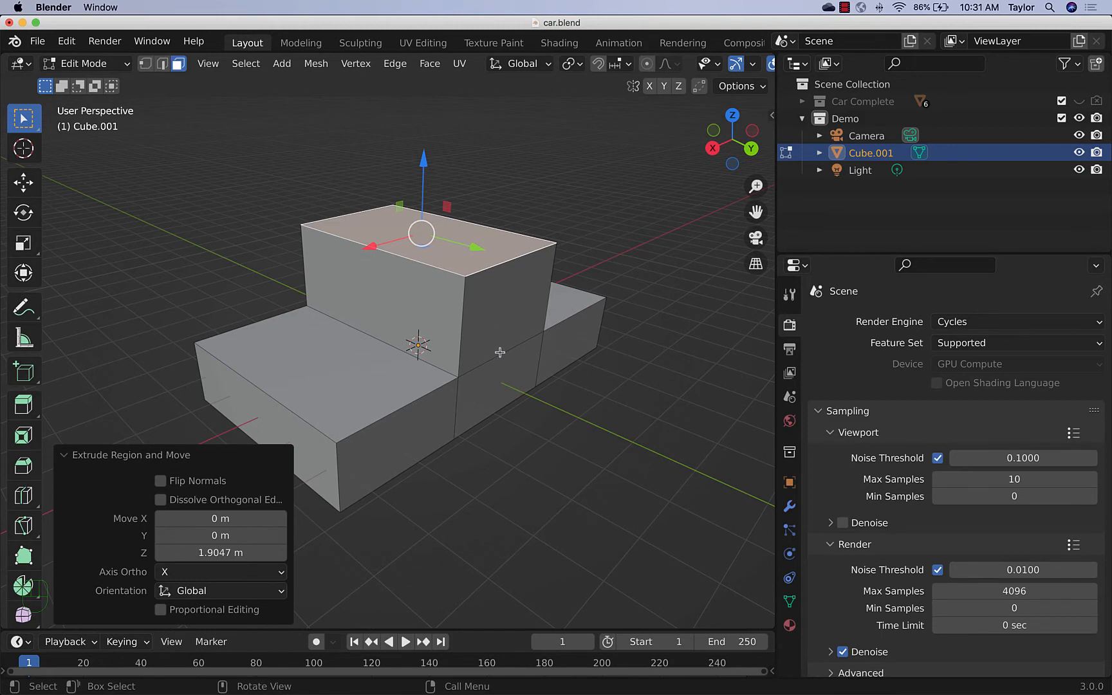
{"action": "left_click", "coordinate": [236, 208]}
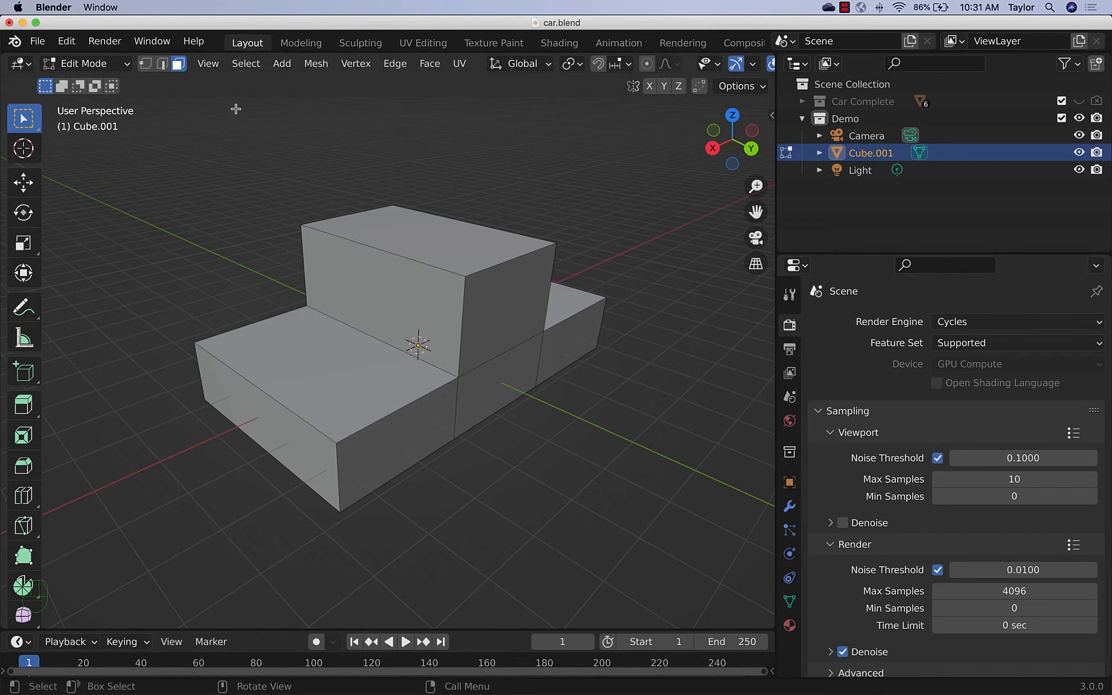
Step: Search the add-on preferences for "mirr" to check whether Mesh: Auto Mirror is enabled, and close the preferences
{"action": "left_click", "coordinate": [102, 41]}
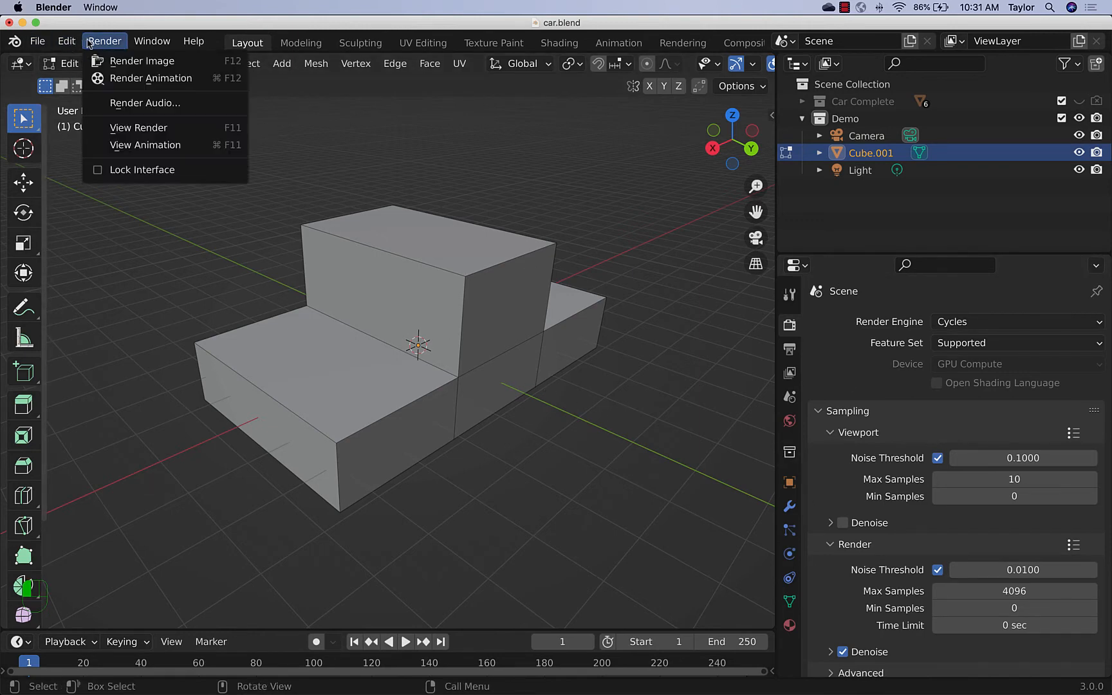
{"action": "left_click", "coordinate": [143, 287]}
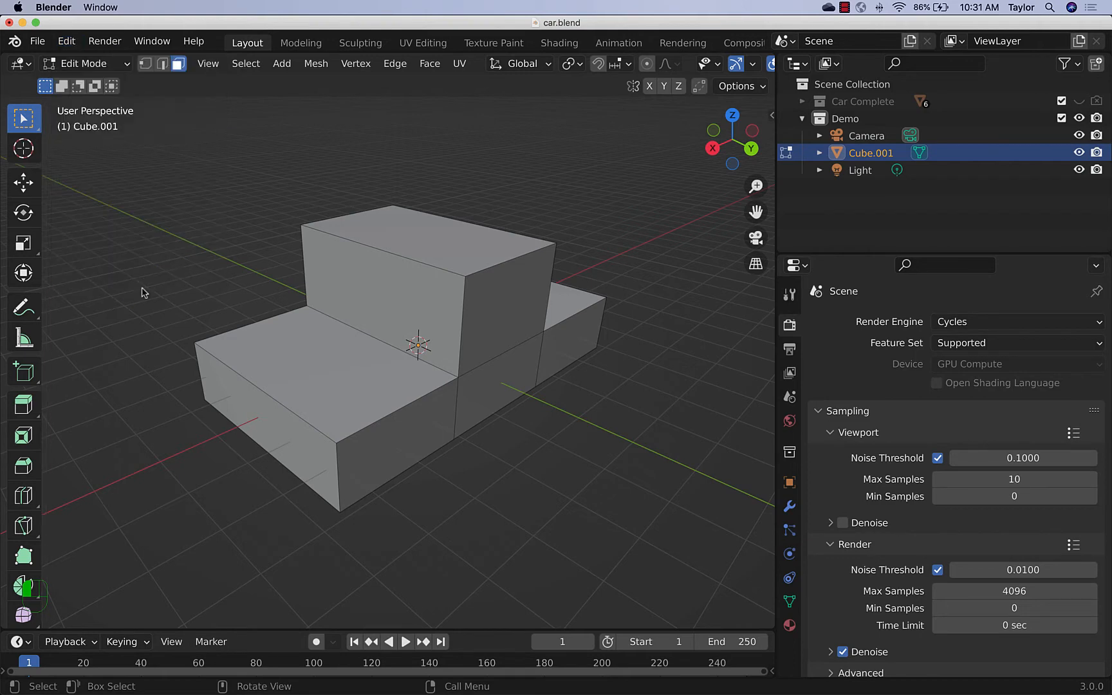
{"action": "left_click", "coordinate": [477, 106]}
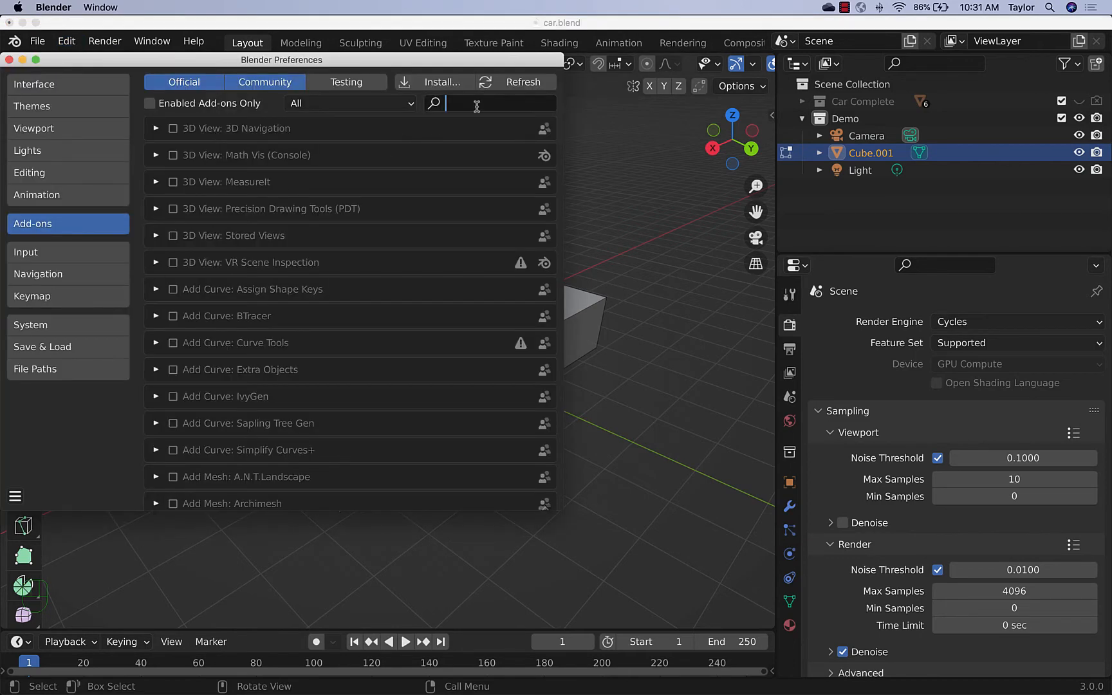
{"action": "type", "text": ";mi"}
{"action": "key", "text": "BackSpace"}
{"action": "type", "text": "mirr"}
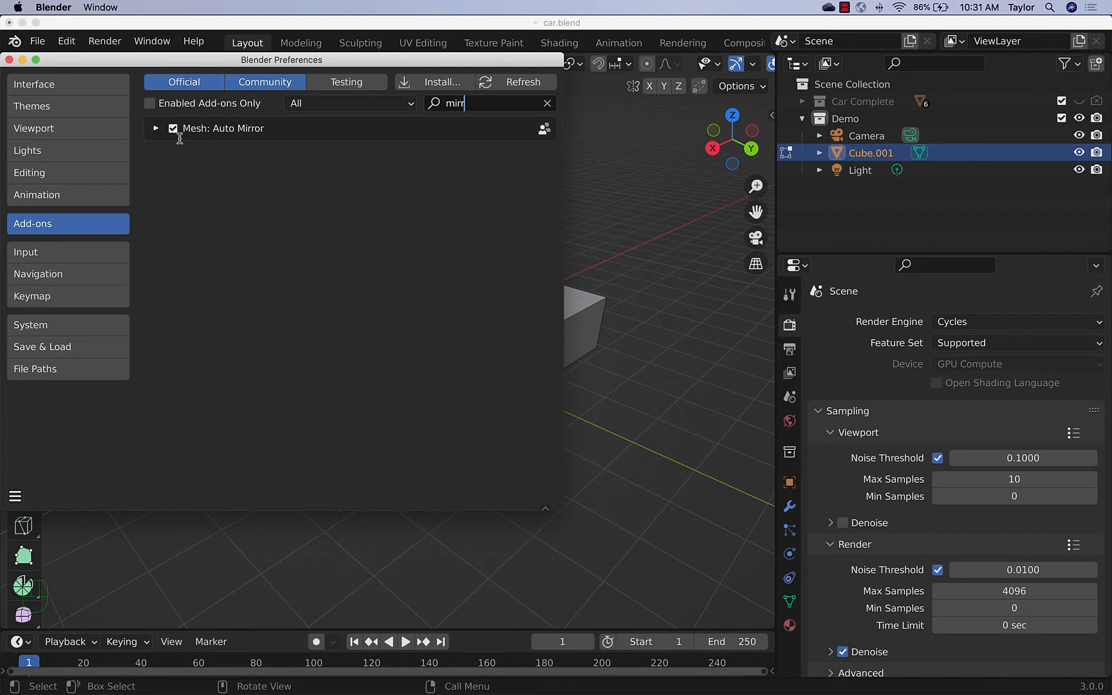
{"action": "left_click", "coordinate": [9, 60]}
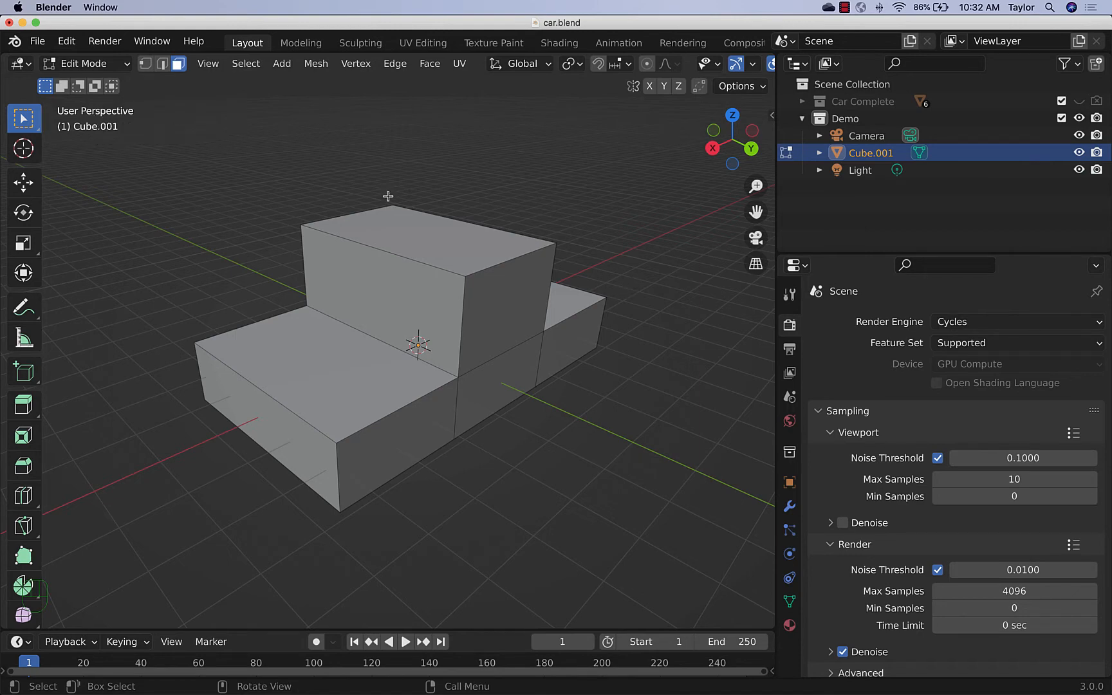
Step: In Object Mode, cut and mirror the car body along the Y axis with AutoMirror in Positive orientation, and return to Edit Mode
{"action": "key", "text": "Tab"}
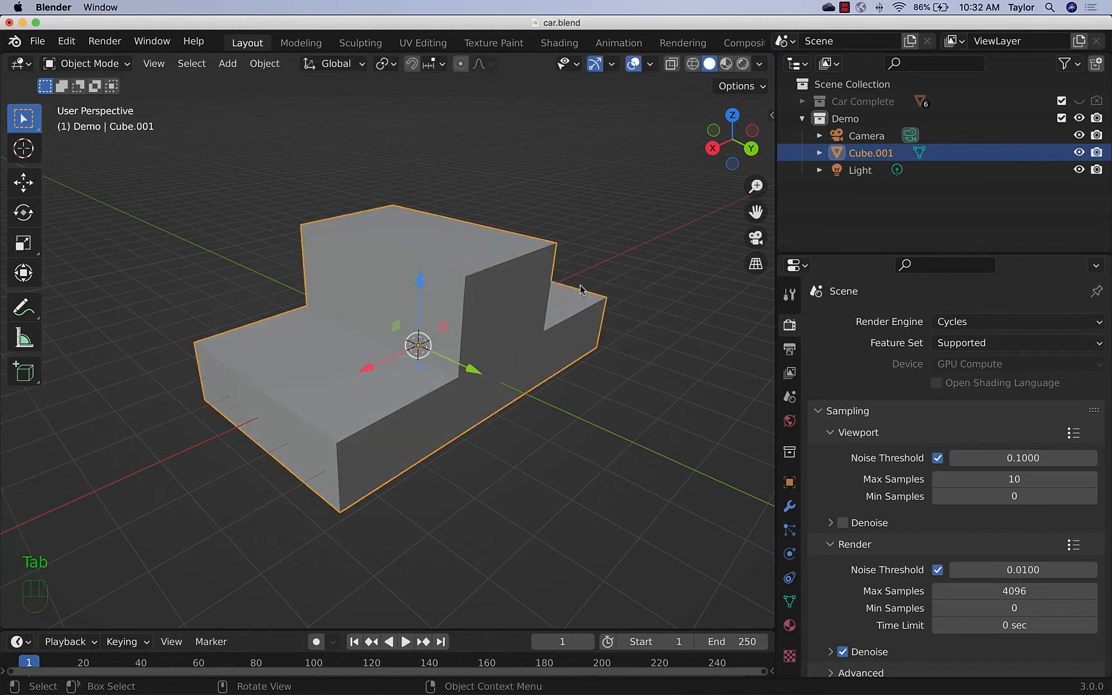
{"action": "key", "text": "n"}
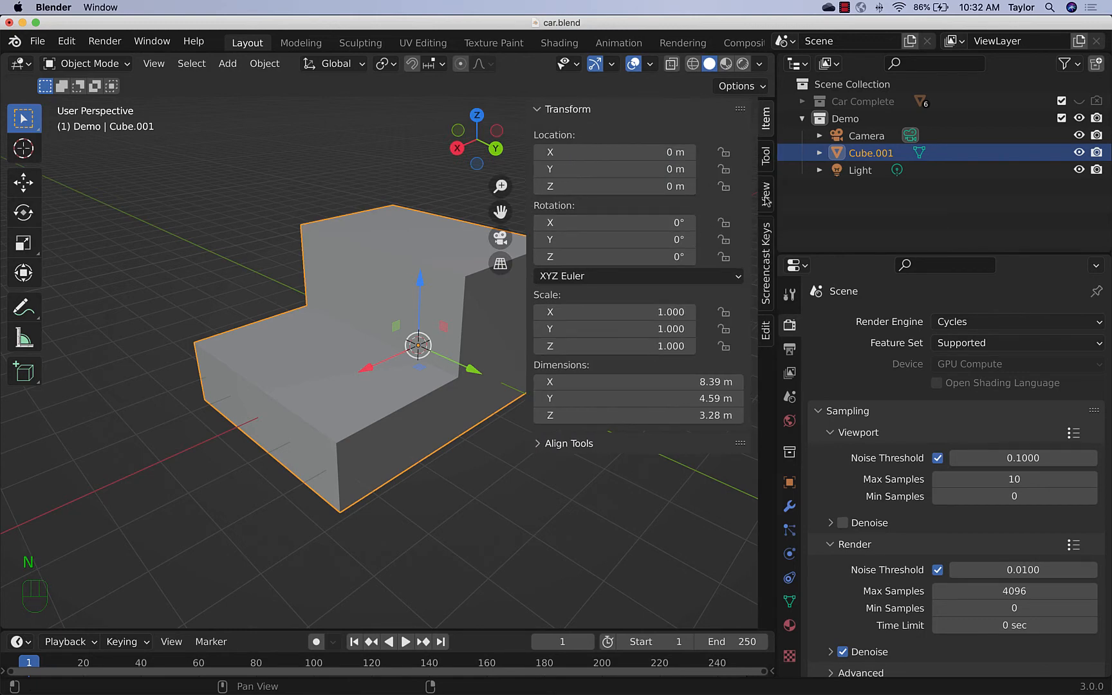
{"action": "left_click", "coordinate": [766, 332]}
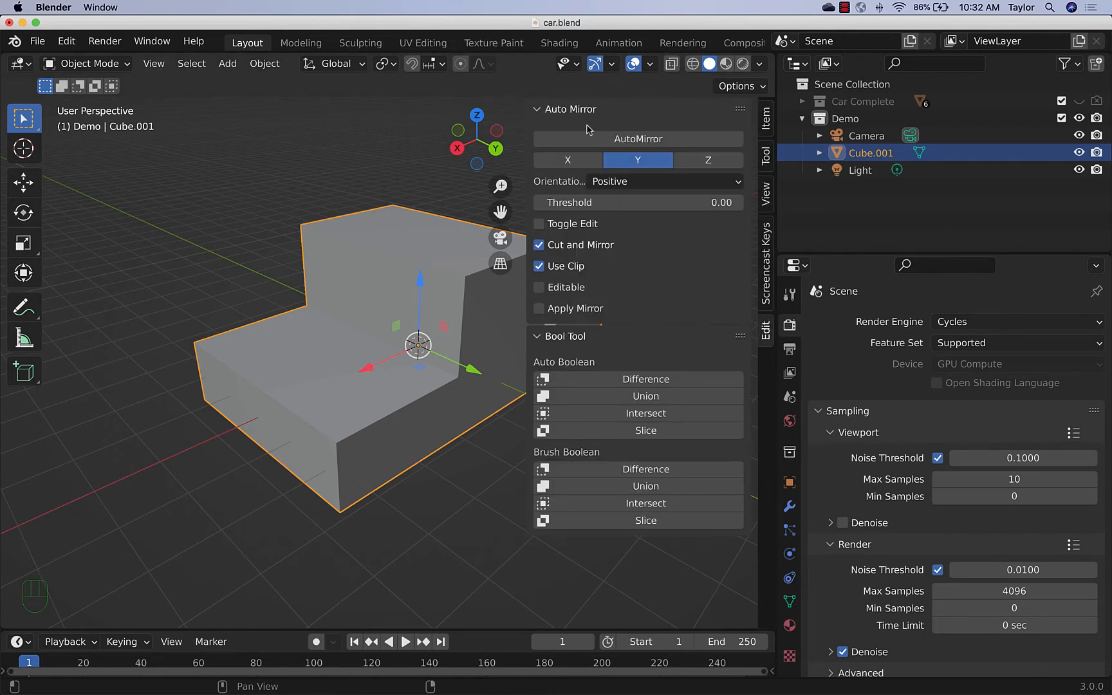
{"action": "left_click", "coordinate": [547, 111]}
{"action": "left_click", "coordinate": [539, 111]}
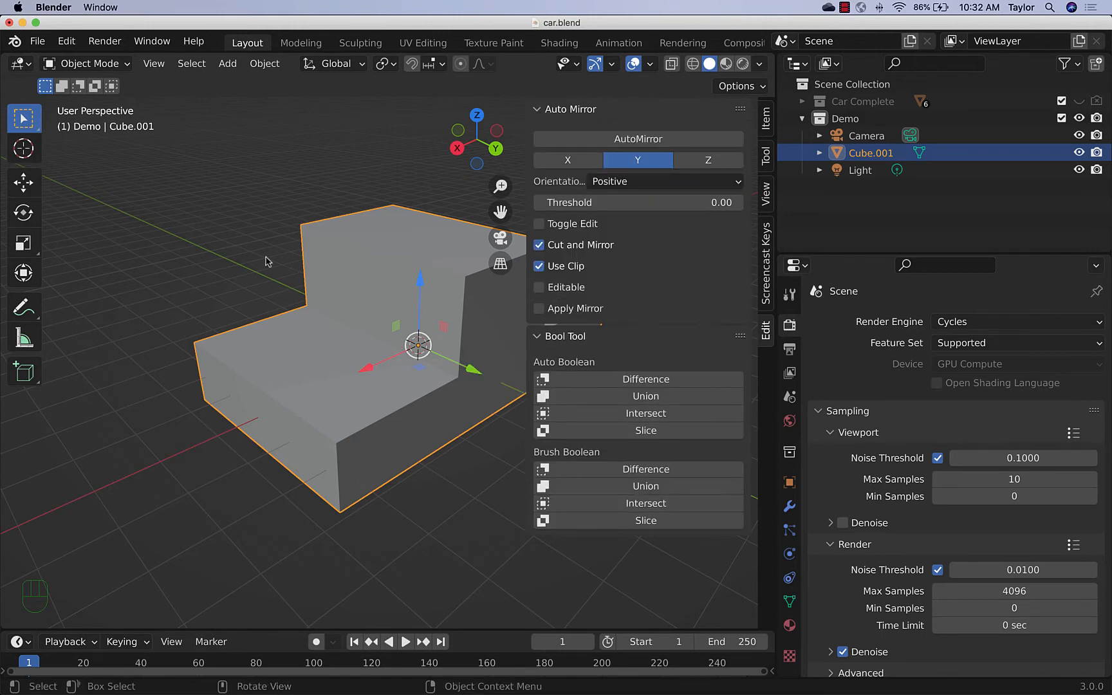
{"action": "middle_click_drag", "start_coordinate": [251, 331], "coordinate": [263, 322]}
{"action": "scroll", "coordinate": [261, 325], "scroll_direction": "down", "scroll_amount": 2}
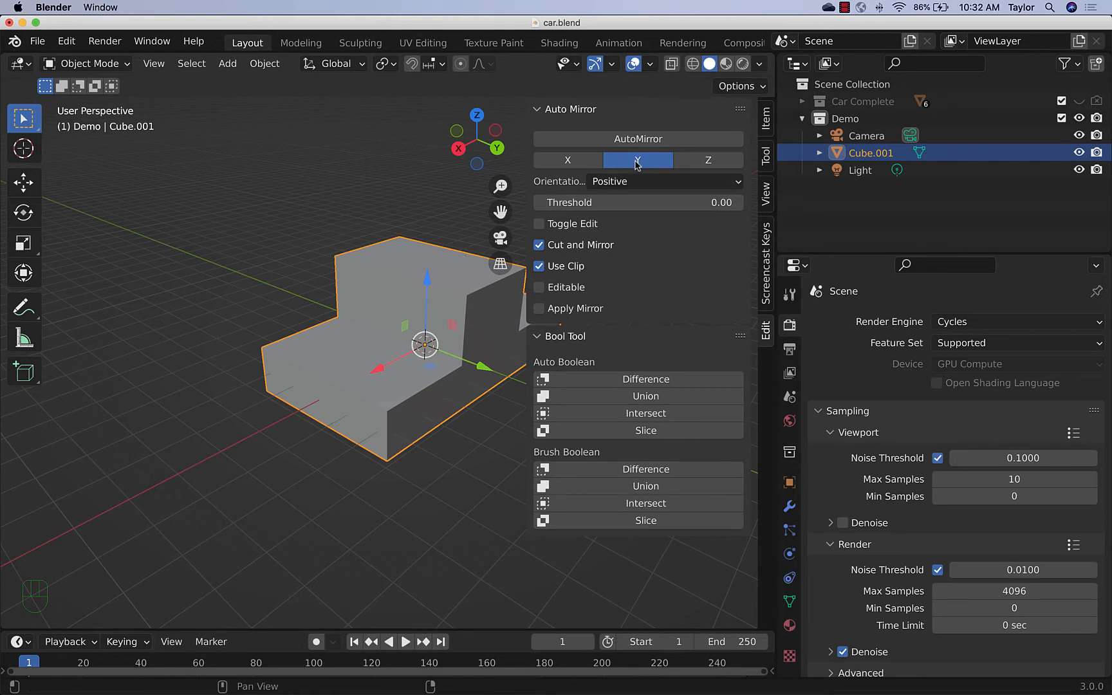
{"action": "left_click", "coordinate": [665, 139]}
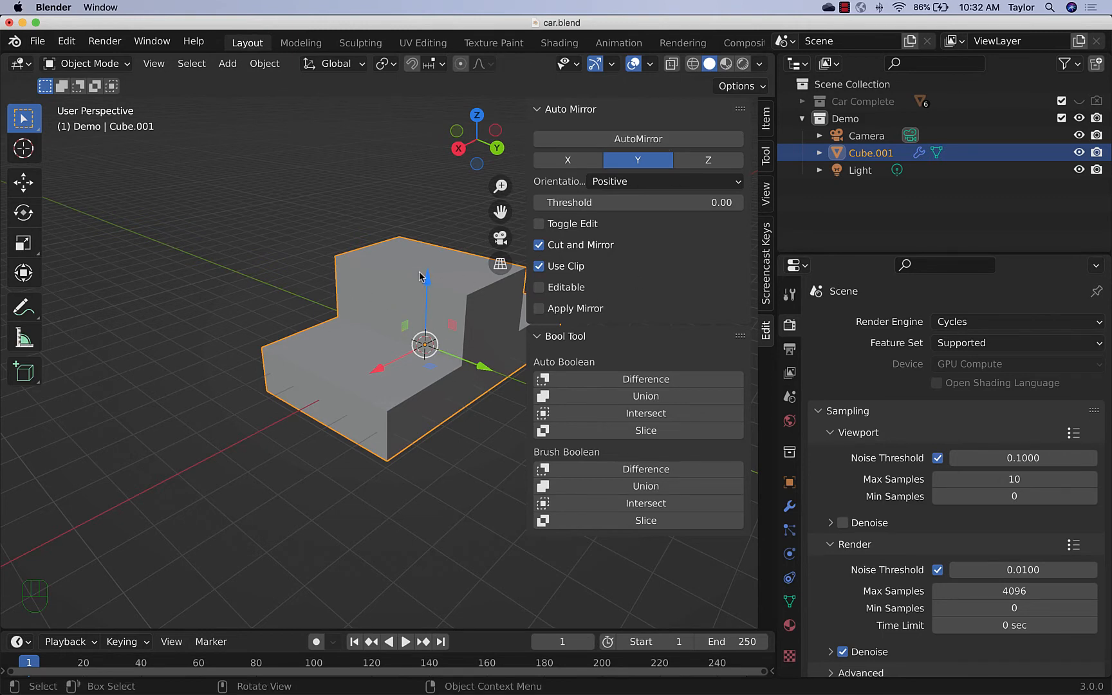
{"action": "key", "text": "n"}
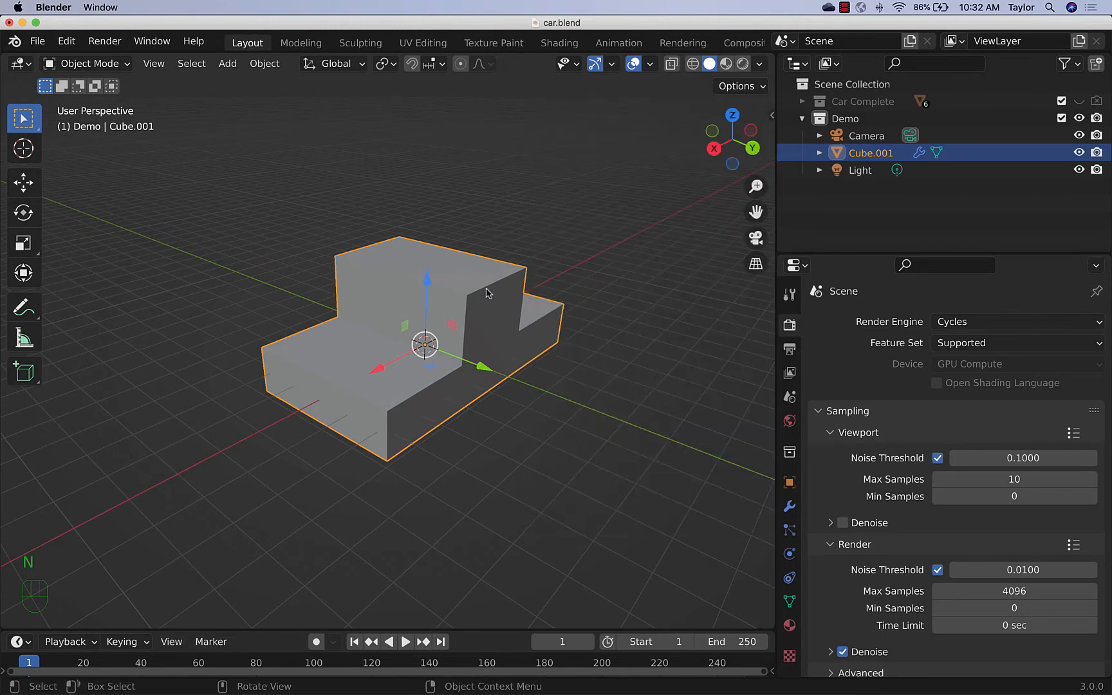
{"action": "key", "text": "Tab"}
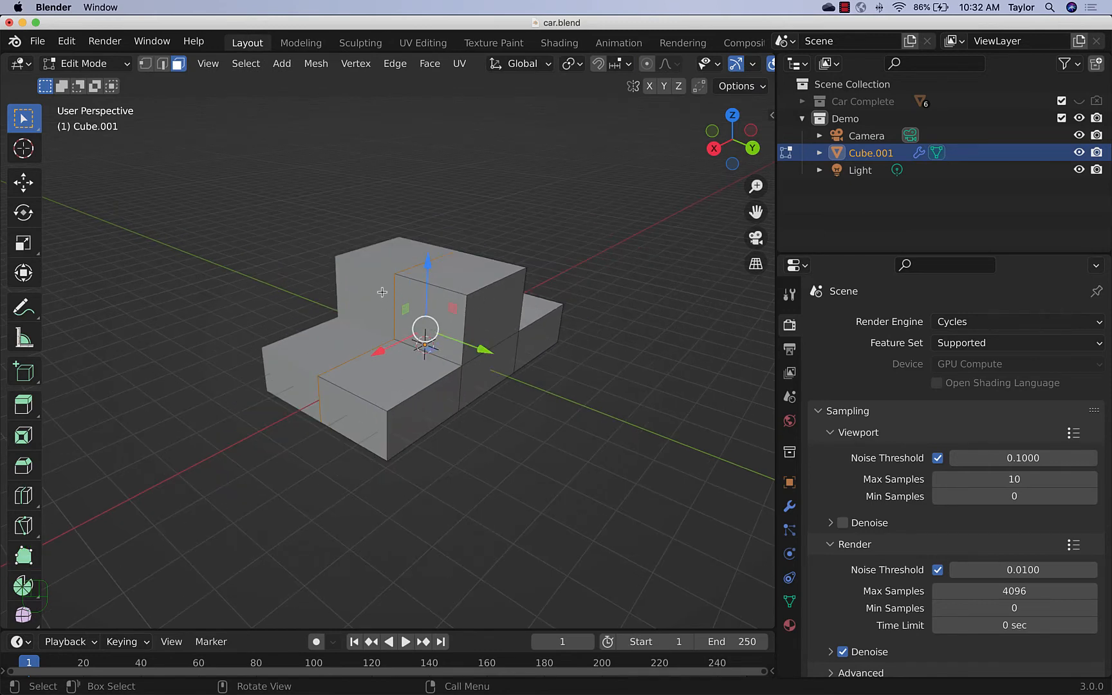
{"action": "scroll", "coordinate": [502, 309], "scroll_direction": "up", "scroll_amount": 2}
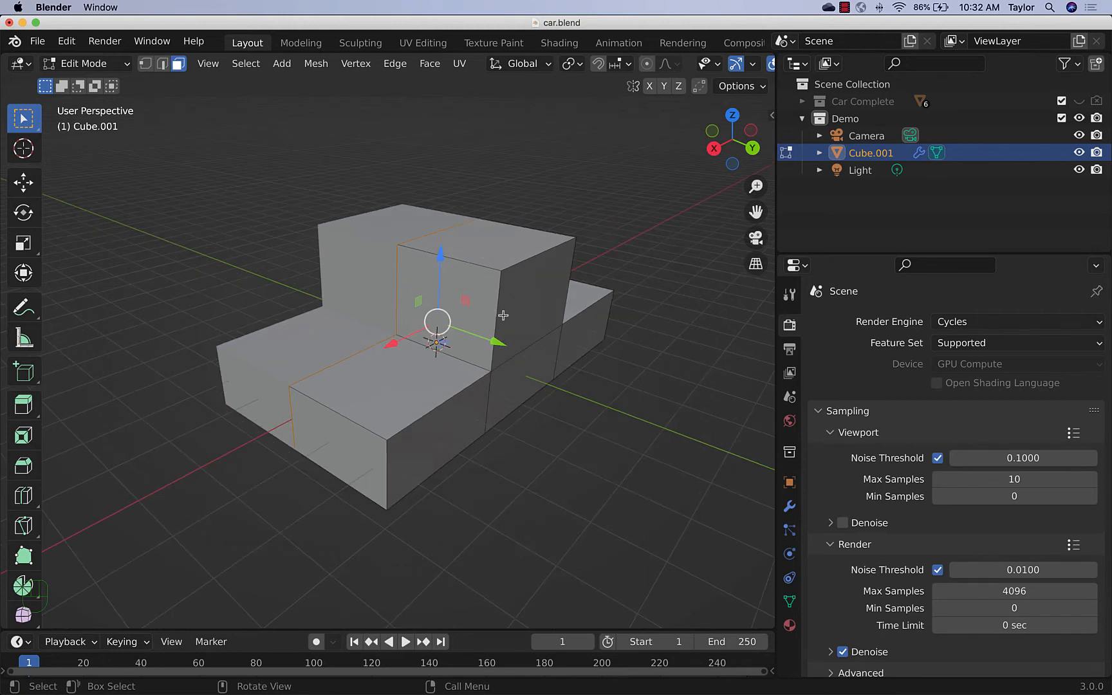
Step: Try moving a top outer corner vertex of the cabin about 0.39 m inward along Y, and undo the move
{"action": "left_click", "coordinate": [146, 63]}
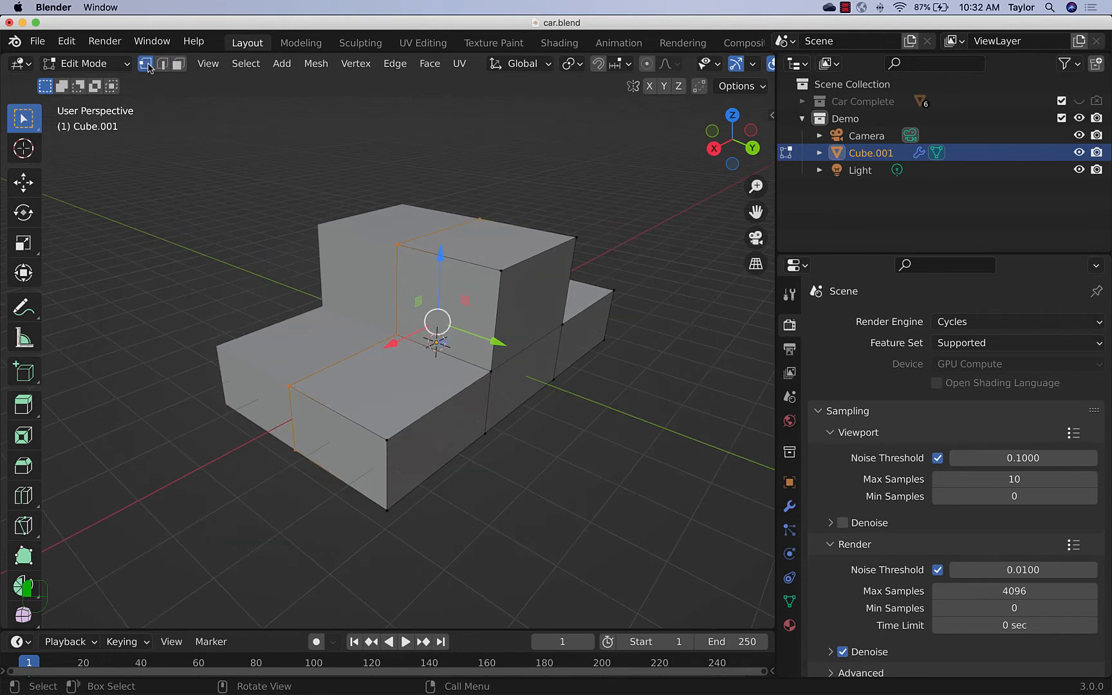
{"action": "left_click", "coordinate": [503, 271]}
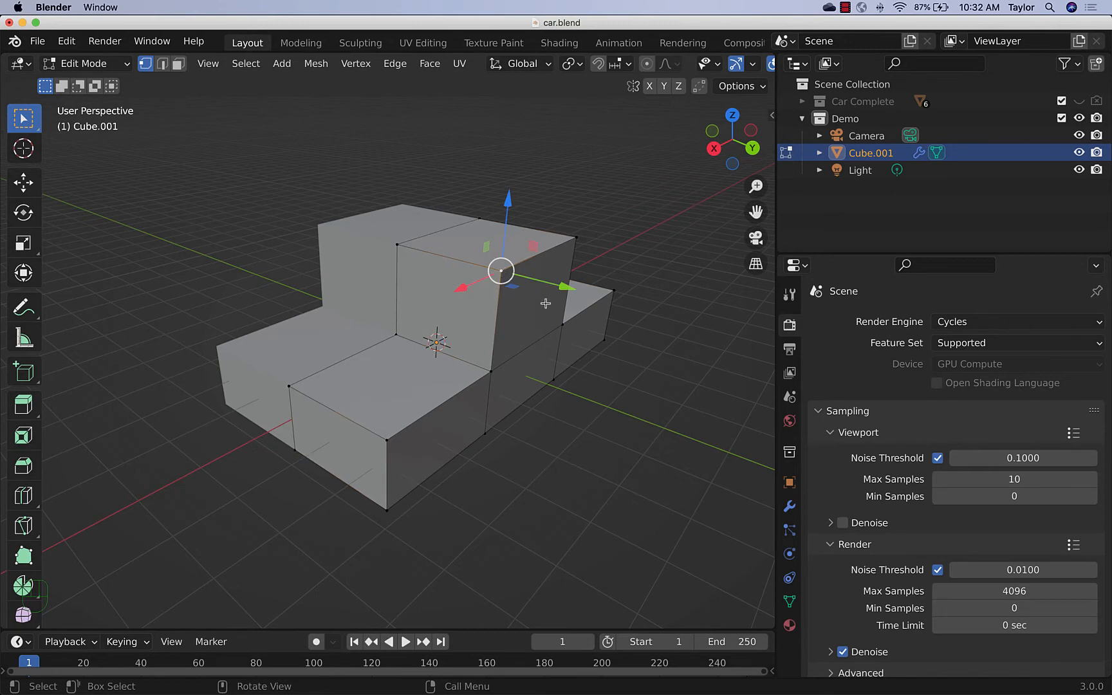
{"action": "key", "text": "g"}
{"action": "key", "text": "y"}
{"action": "left_click", "coordinate": [543, 281]}
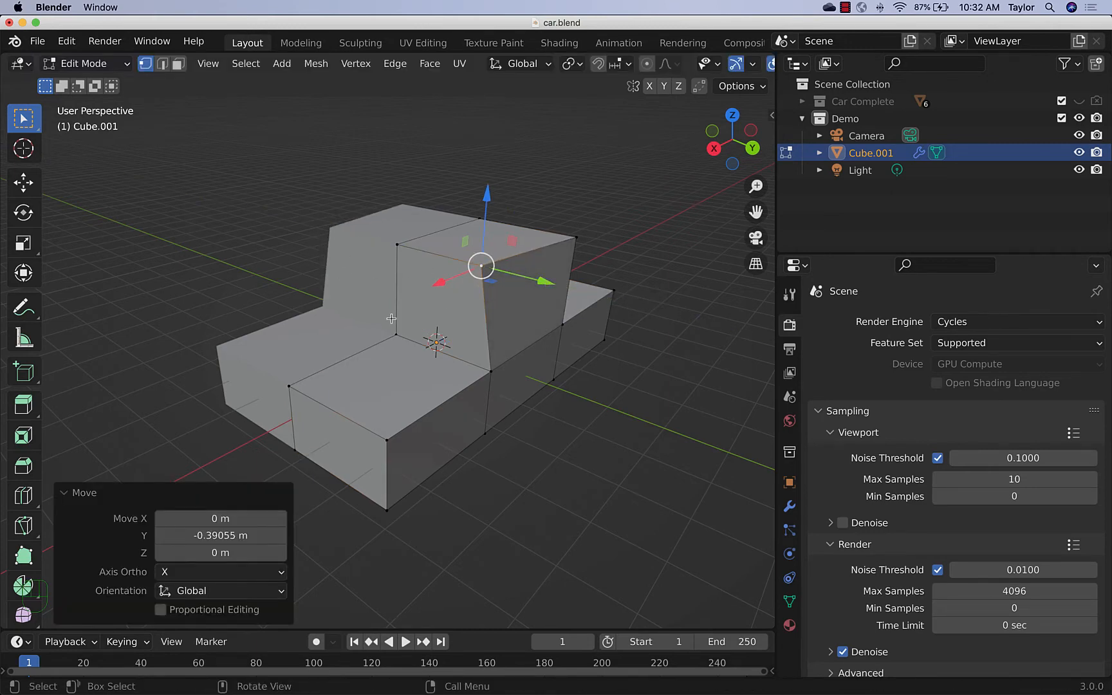
{"action": "key", "text": "super+z"}
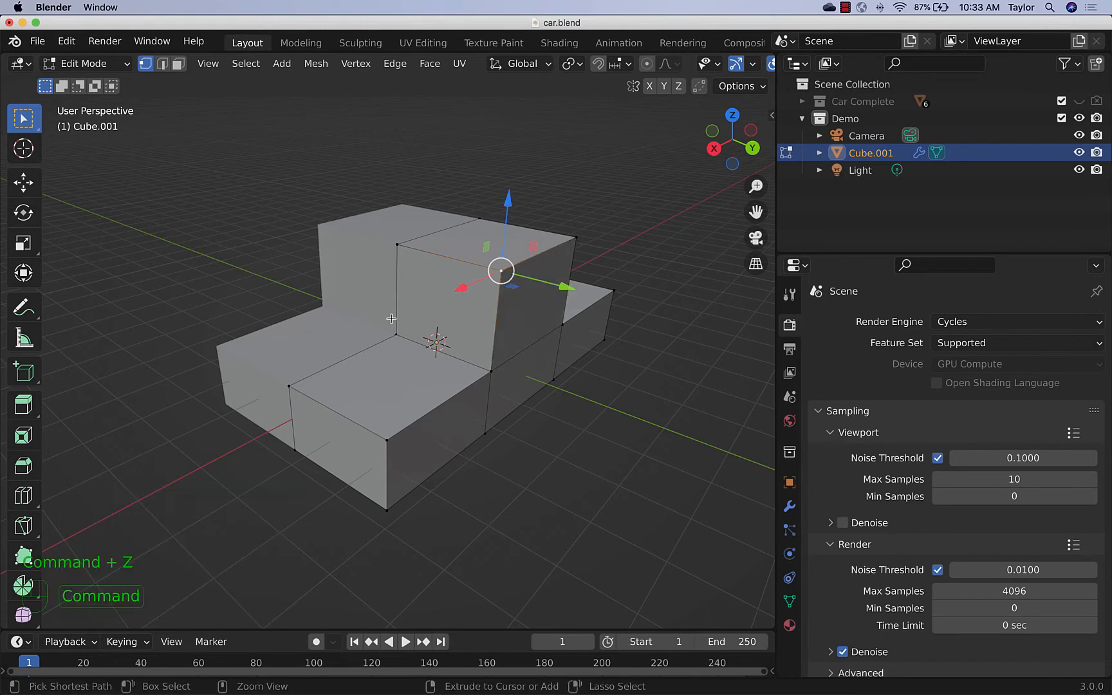
Step: In face selection, scale the top face of the cabin's editable half uniformly to about 0.81
{"action": "left_click", "coordinate": [180, 64]}
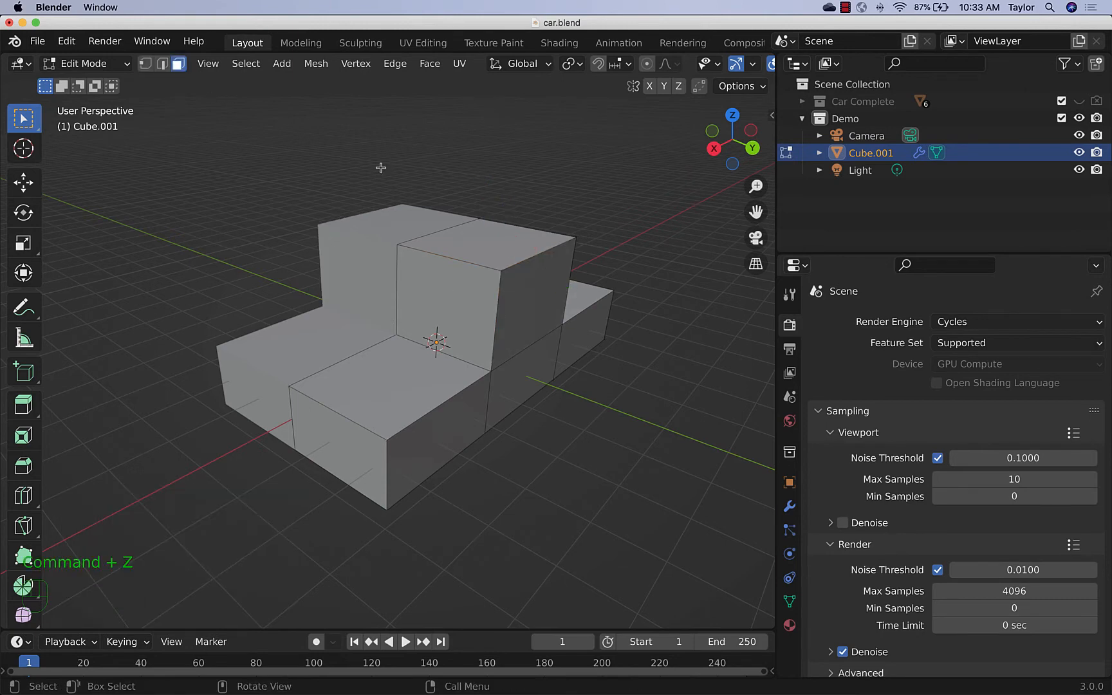
{"action": "left_click", "coordinate": [502, 246]}
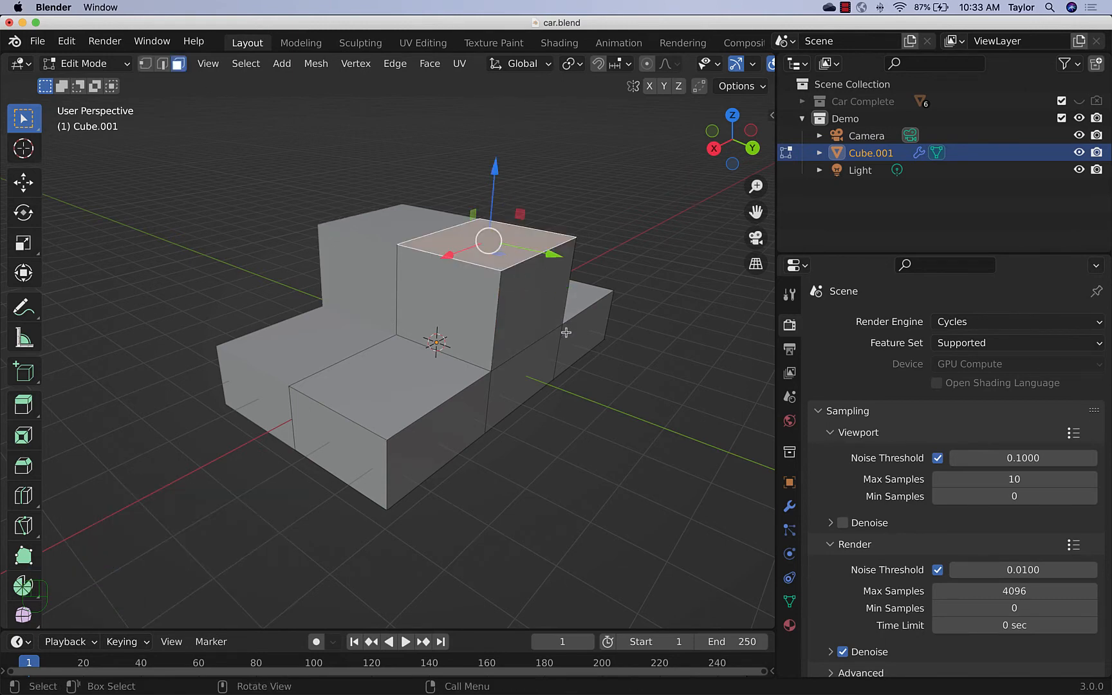
{"action": "key", "text": "s"}
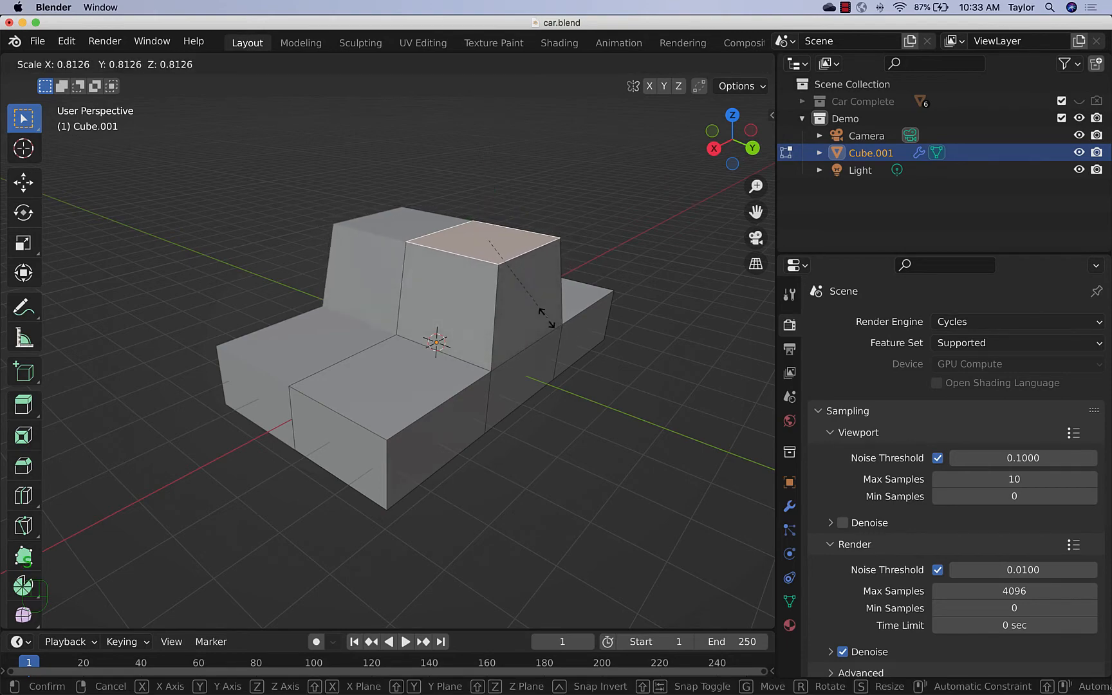
{"action": "left_click", "coordinate": [547, 318]}
{"action": "middle_click_drag", "start_coordinate": [638, 374], "coordinate": [342, 388]}
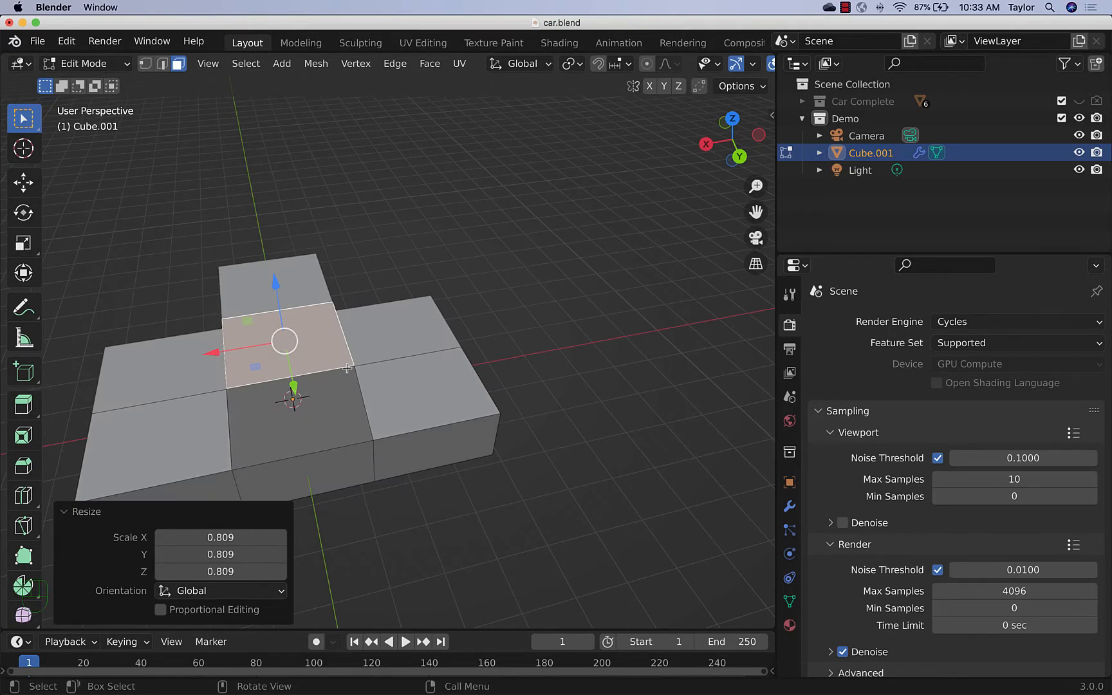
{"action": "middle_click_drag", "start_coordinate": [348, 368], "coordinate": [394, 347]}
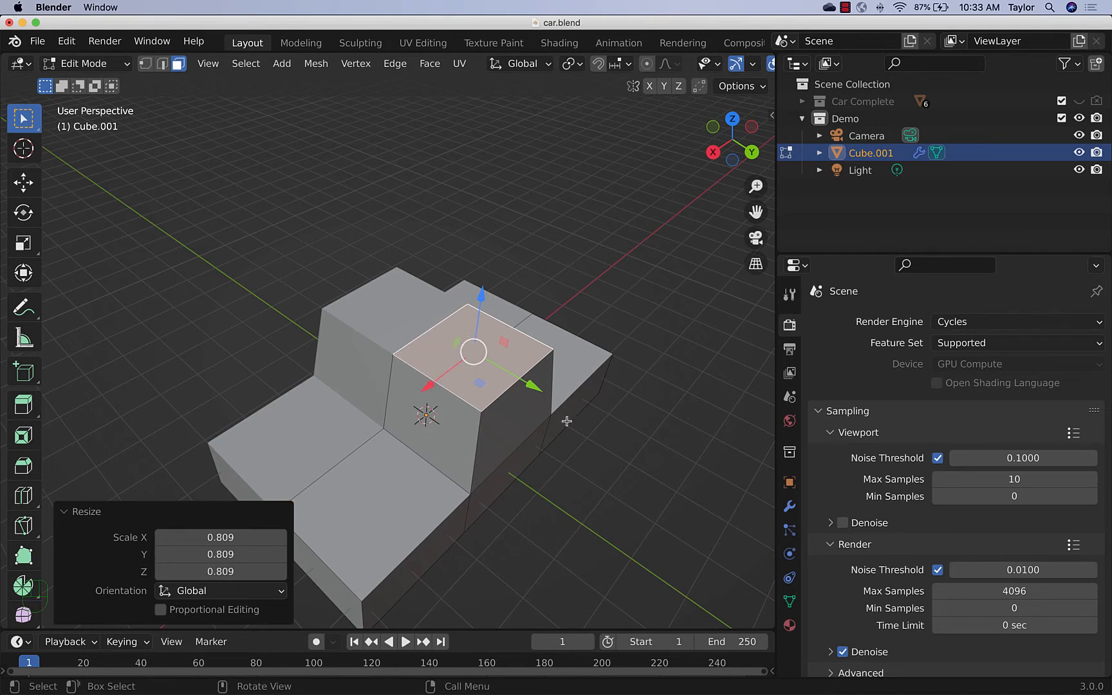
Step: Move the top face of the cabin's editable half about 0.21 m inward along Y
{"action": "middle_click_drag", "start_coordinate": [565, 419], "coordinate": [547, 413]}
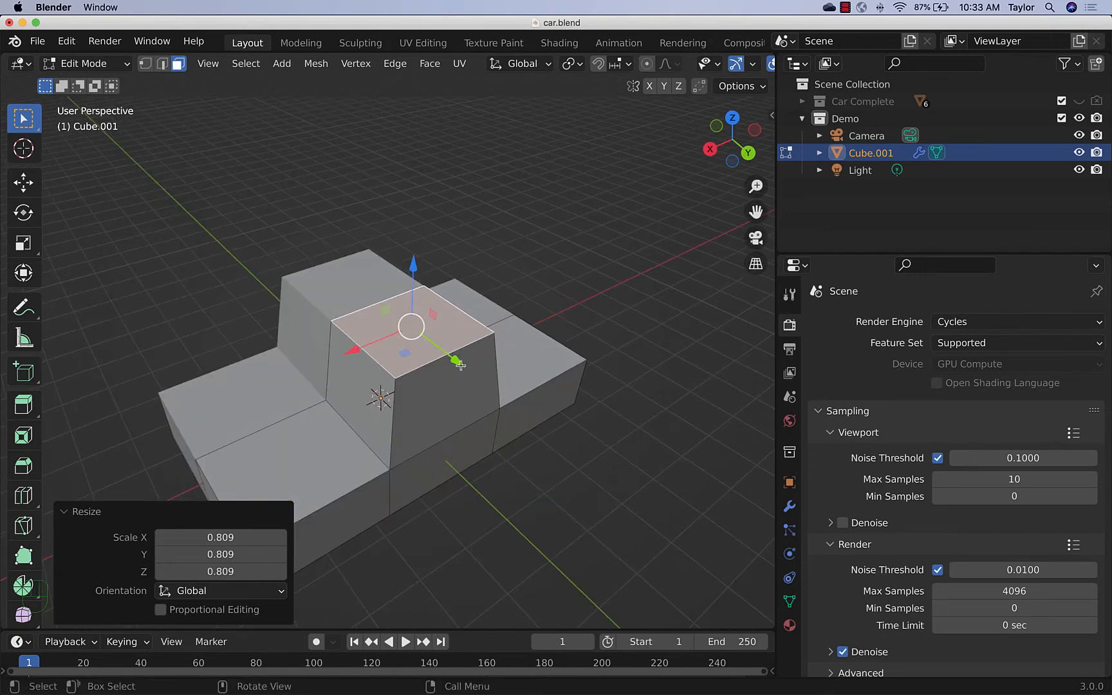
{"action": "left_click_drag", "start_coordinate": [460, 365], "coordinate": [452, 359]}
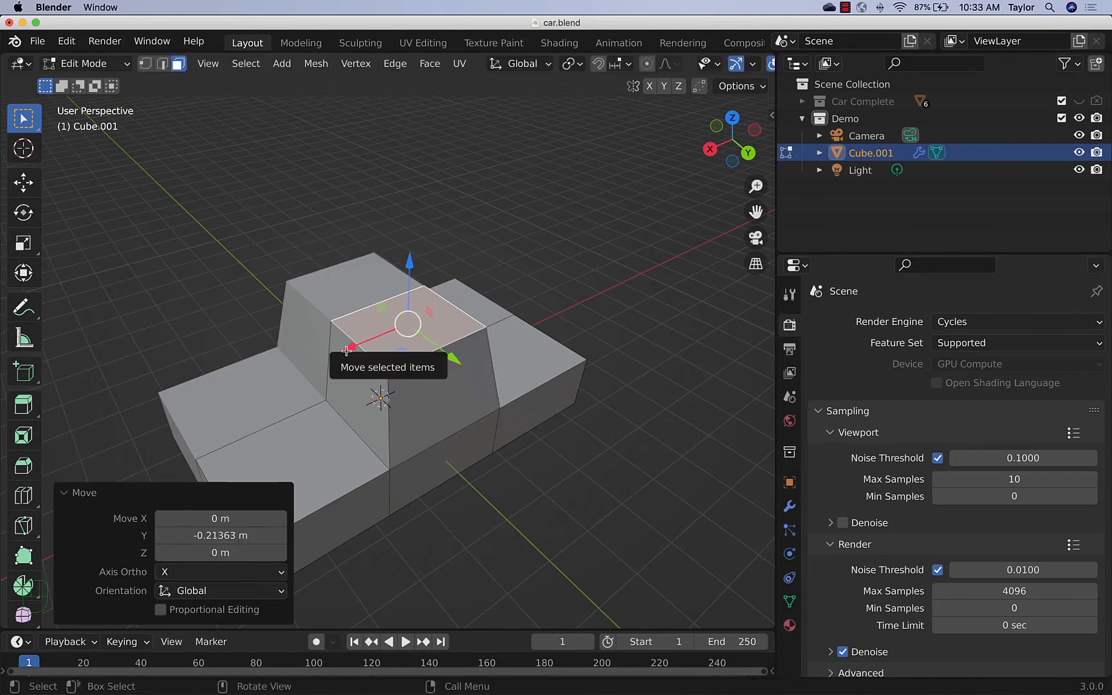
Step: Try moving the cabin's top face about 0.56 m toward the rear along X, and undo the move
{"action": "left_click_drag", "start_coordinate": [347, 350], "coordinate": [367, 342]}
{"action": "middle_click_drag", "start_coordinate": [529, 451], "coordinate": [484, 417]}
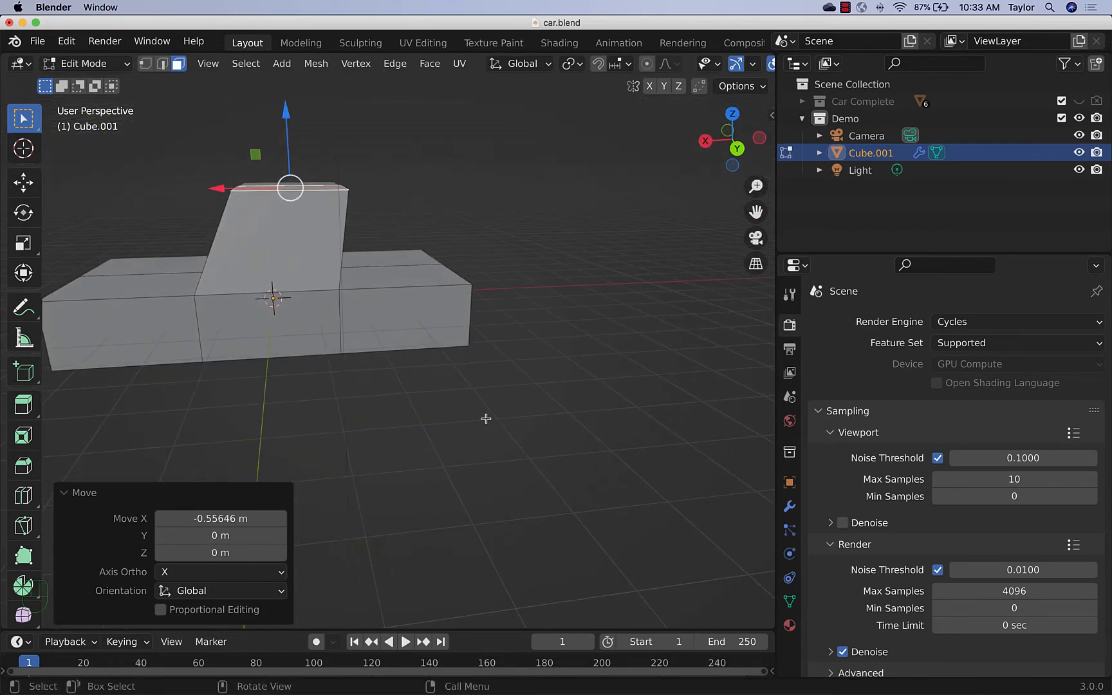
{"action": "key", "text": "super+z"}
Step: In edge selection, move the base edge of the windshield face about 0.78 m forward along X, and return to Object Mode
{"action": "middle_click_drag", "start_coordinate": [345, 397], "coordinate": [423, 424]}
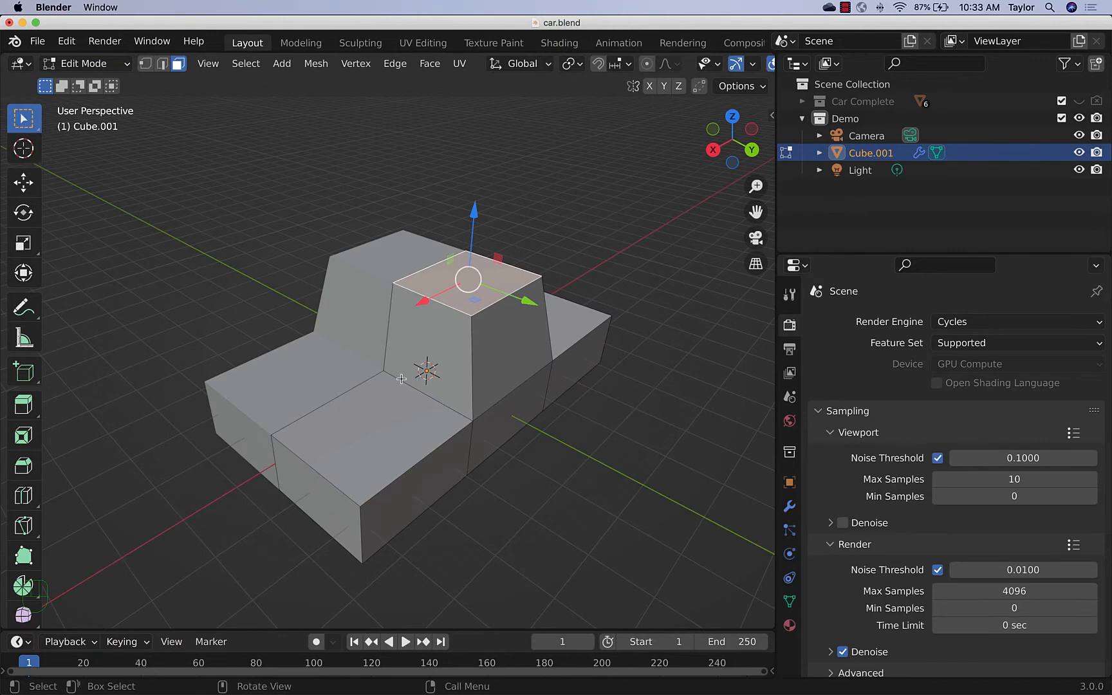
{"action": "left_click", "coordinate": [401, 378]}
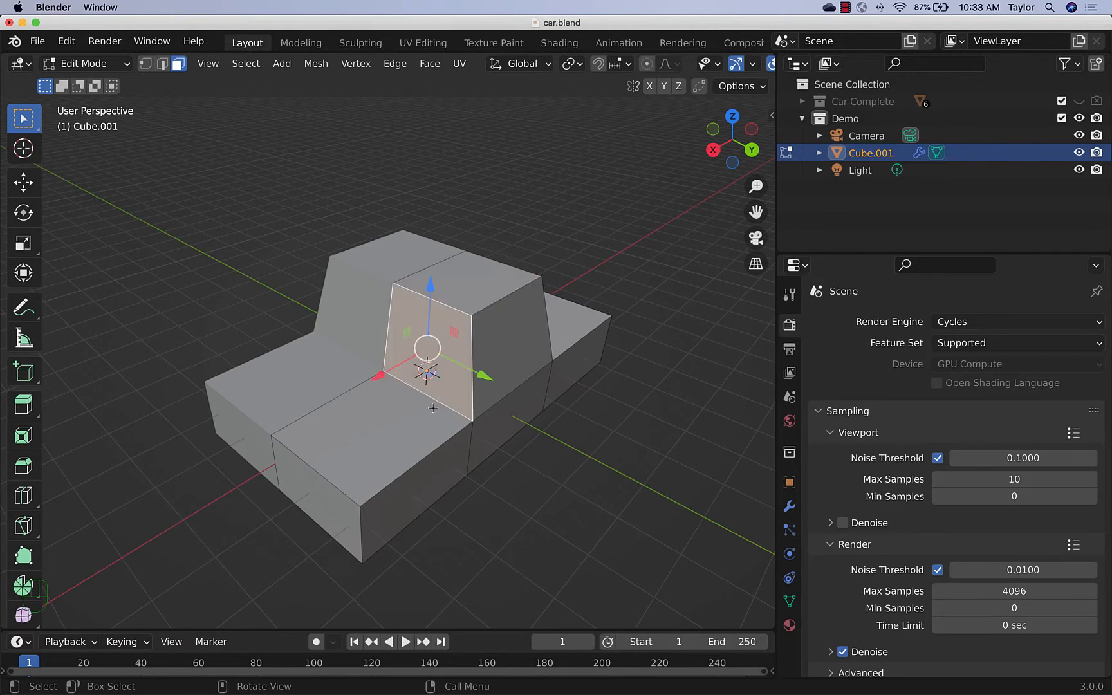
{"action": "left_click", "coordinate": [163, 63]}
{"action": "left_click", "coordinate": [364, 339]}
{"action": "left_click", "coordinate": [418, 391]}
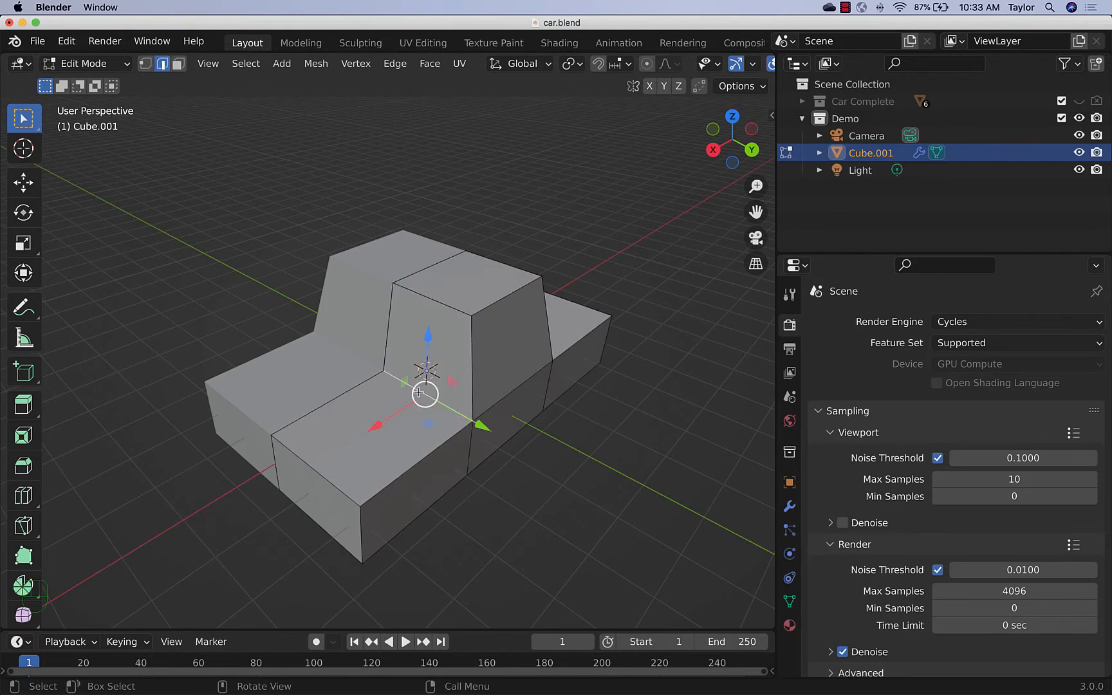
{"action": "left_click_drag", "start_coordinate": [382, 430], "coordinate": [347, 439]}
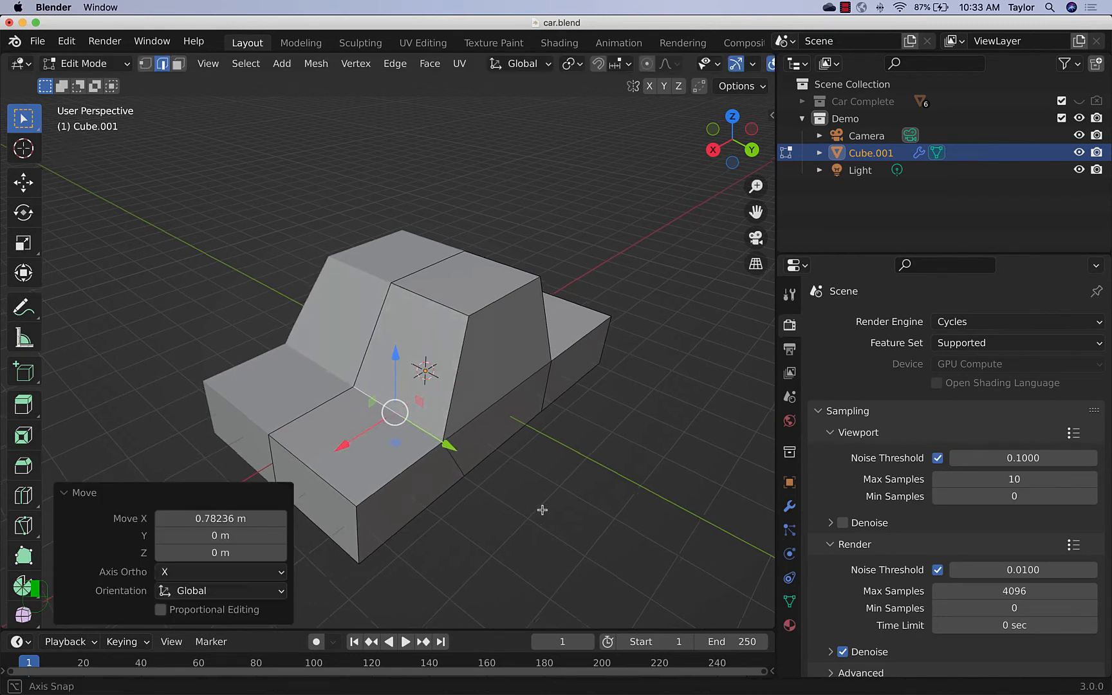
{"action": "middle_click_drag", "start_coordinate": [542, 509], "coordinate": [467, 452]}
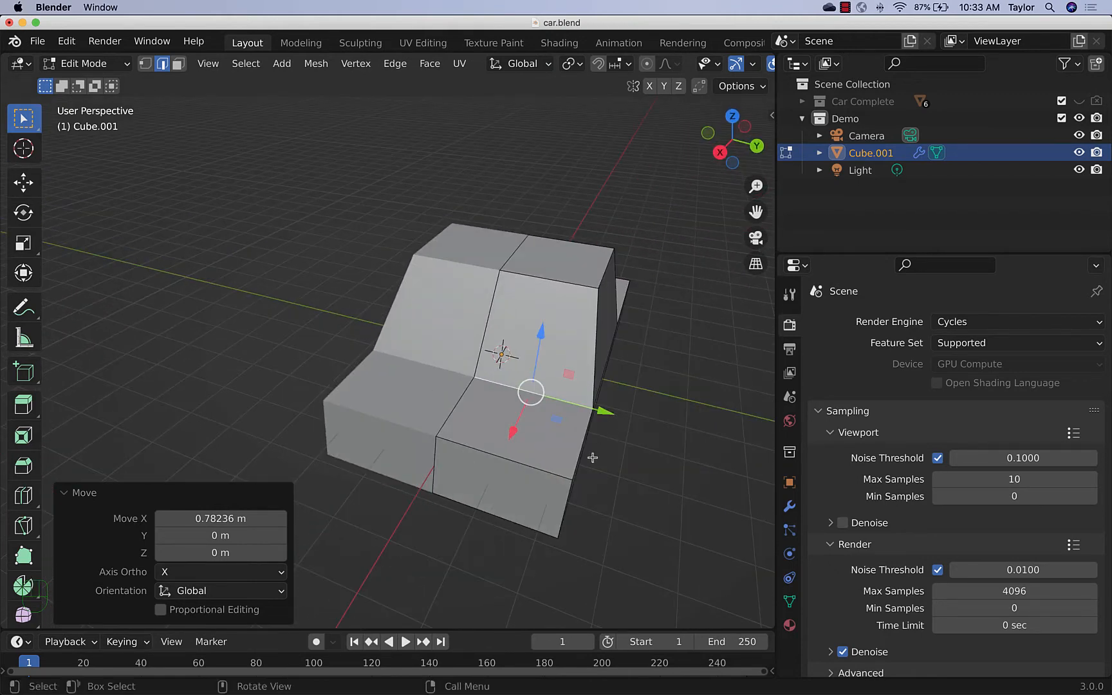
{"action": "scroll", "coordinate": [672, 487], "scroll_direction": "up", "scroll_amount": 2}
{"action": "scroll", "coordinate": [660, 483], "scroll_direction": "down", "scroll_amount": 2}
{"action": "middle_click_drag", "start_coordinate": [632, 475], "coordinate": [488, 306]}
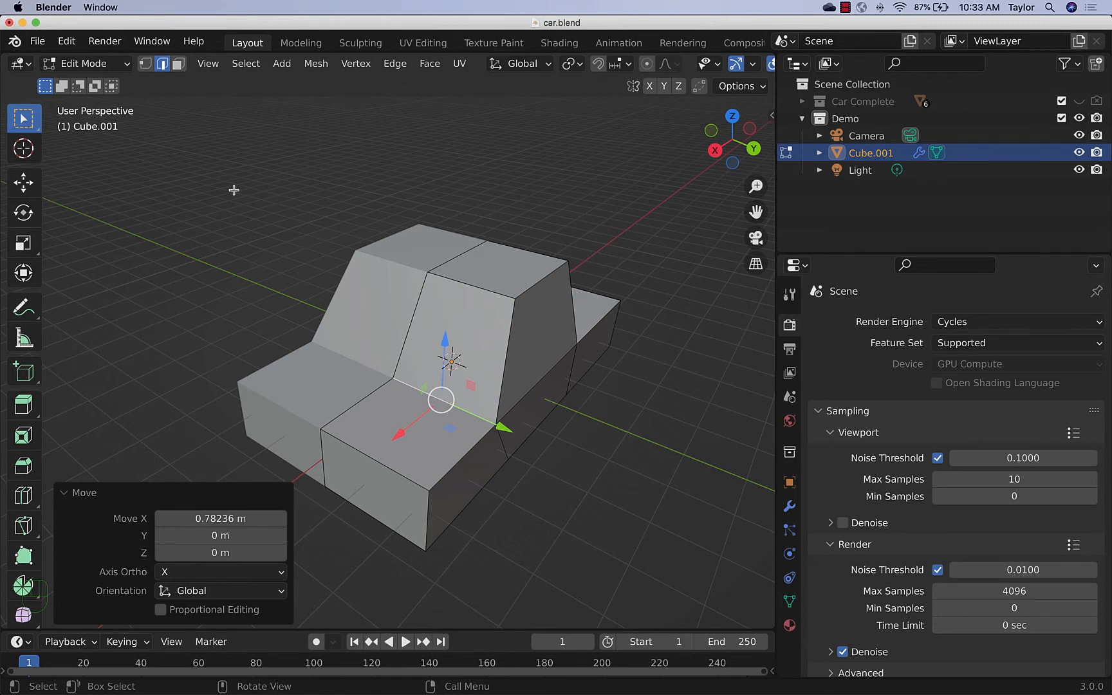
{"action": "key", "text": "Tab"}
{"action": "middle_click_drag", "start_coordinate": [566, 444], "coordinate": [542, 389]}
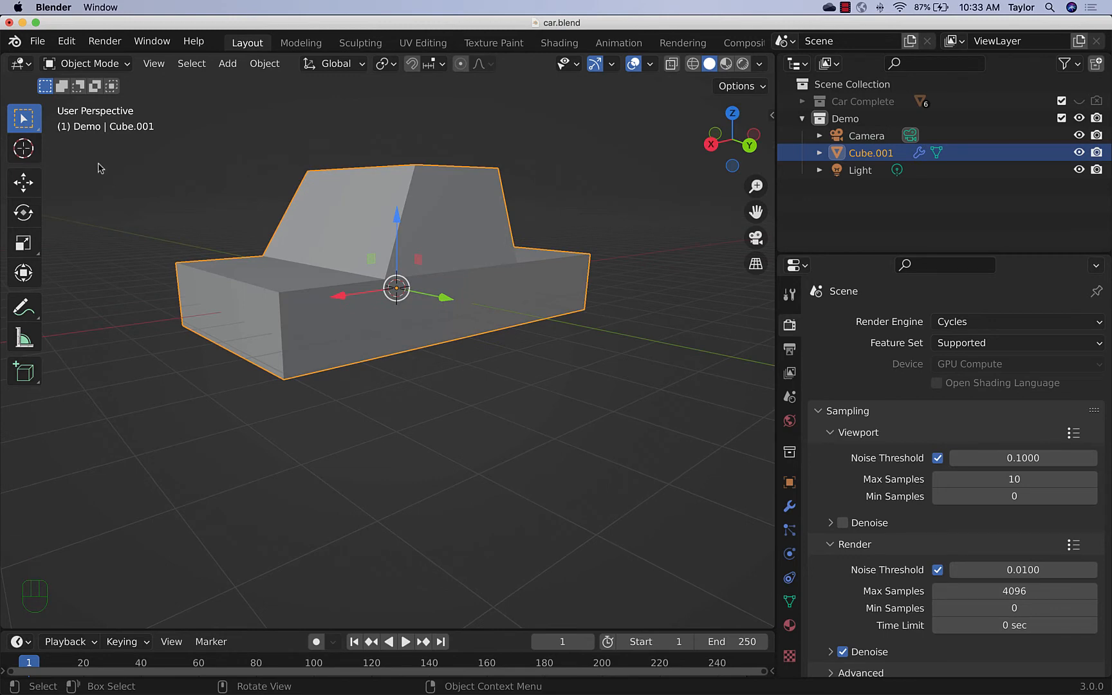
Step: Try adding a cylinder and moving it about 3.1 m along Y, and undo both the move and the addition
{"action": "key", "text": "shift+a"}
{"action": "mouse_move", "coordinate": [100, 166]}
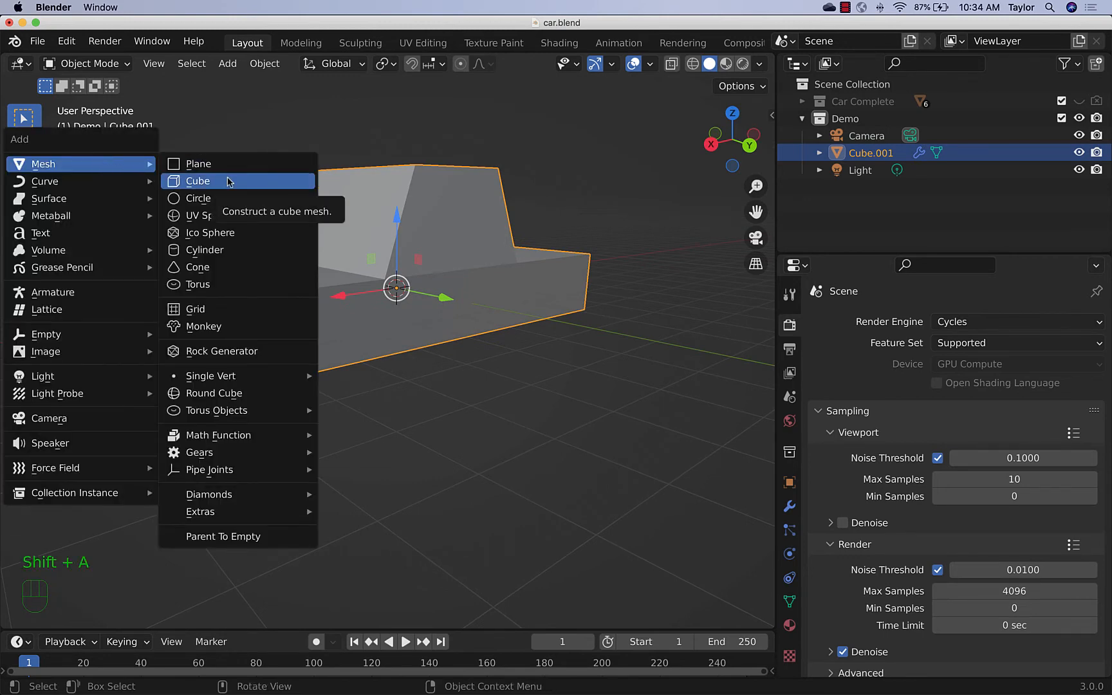
{"action": "left_click", "coordinate": [221, 250]}
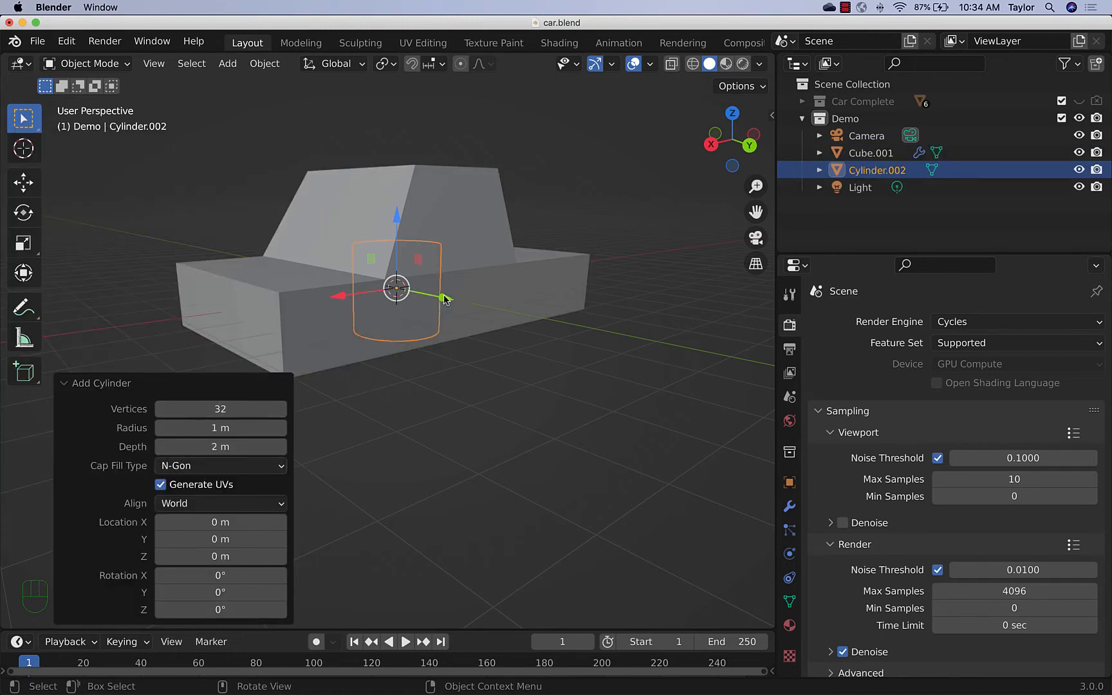
{"action": "left_click_drag", "start_coordinate": [444, 299], "coordinate": [530, 309]}
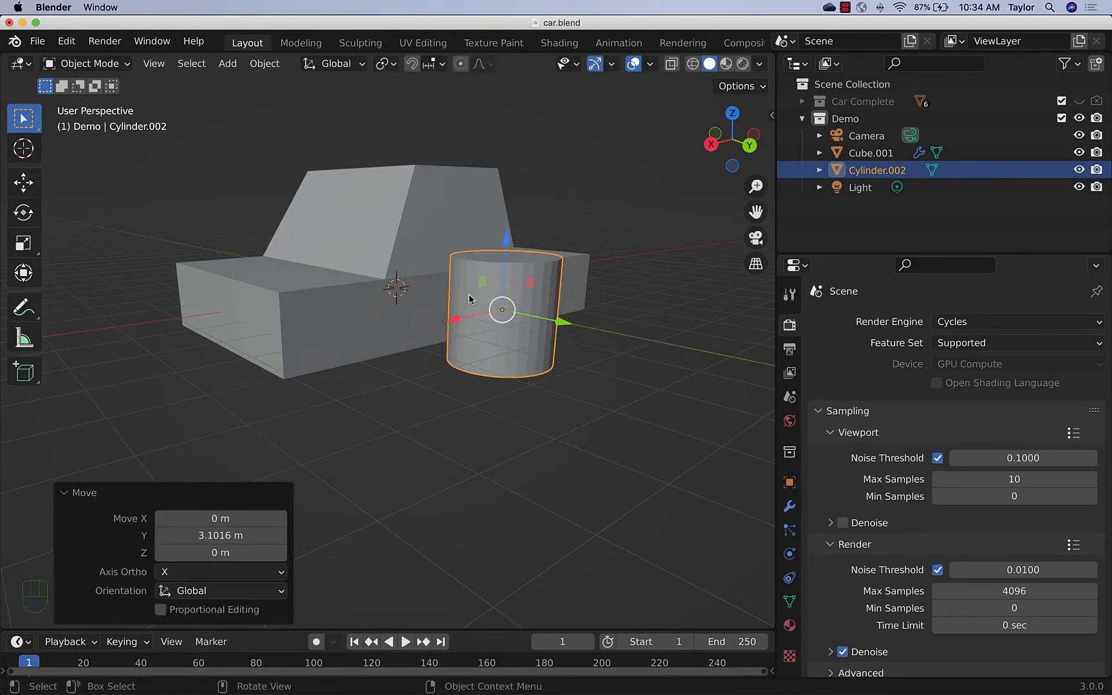
{"action": "key", "text": "super+z"}
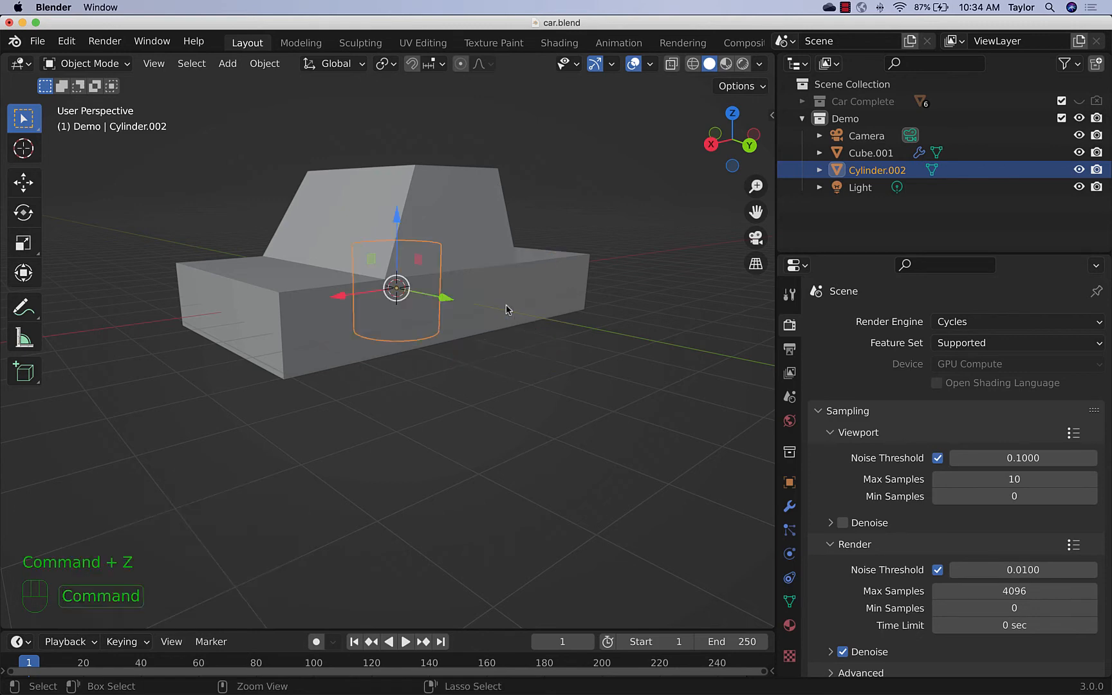
{"action": "key", "text": "super+z"}
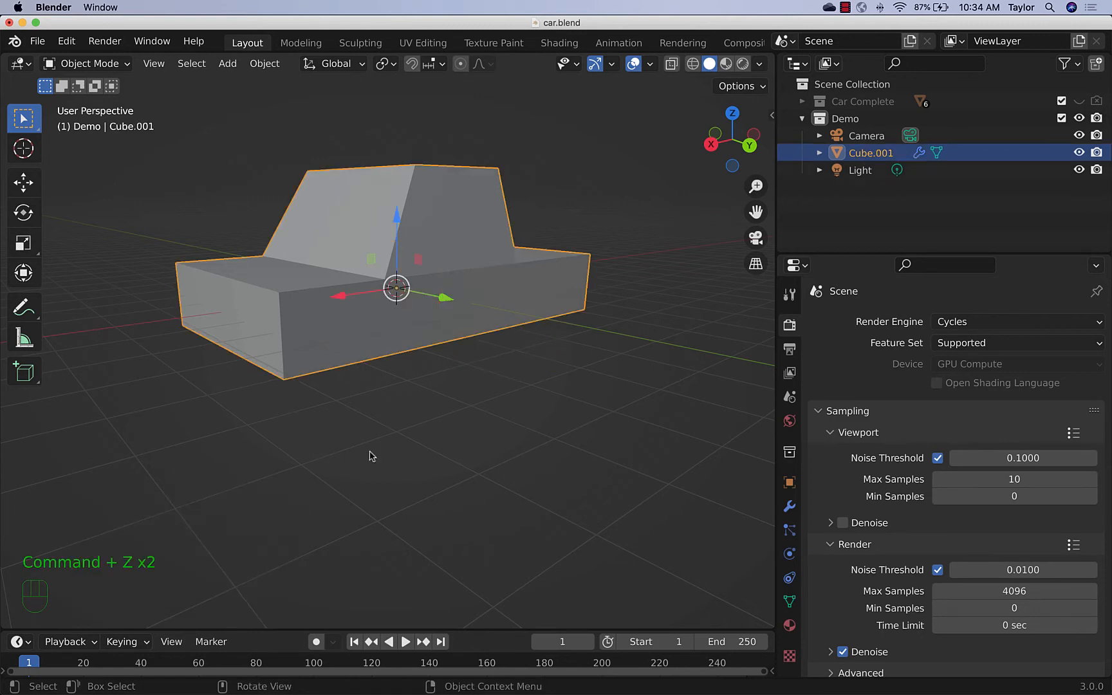
Step: Add a cylinder mesh at the origin for a wheel, and hide the car body to expose it
{"action": "key", "text": "shift+a"}
{"action": "mouse_move", "coordinate": [212, 266]}
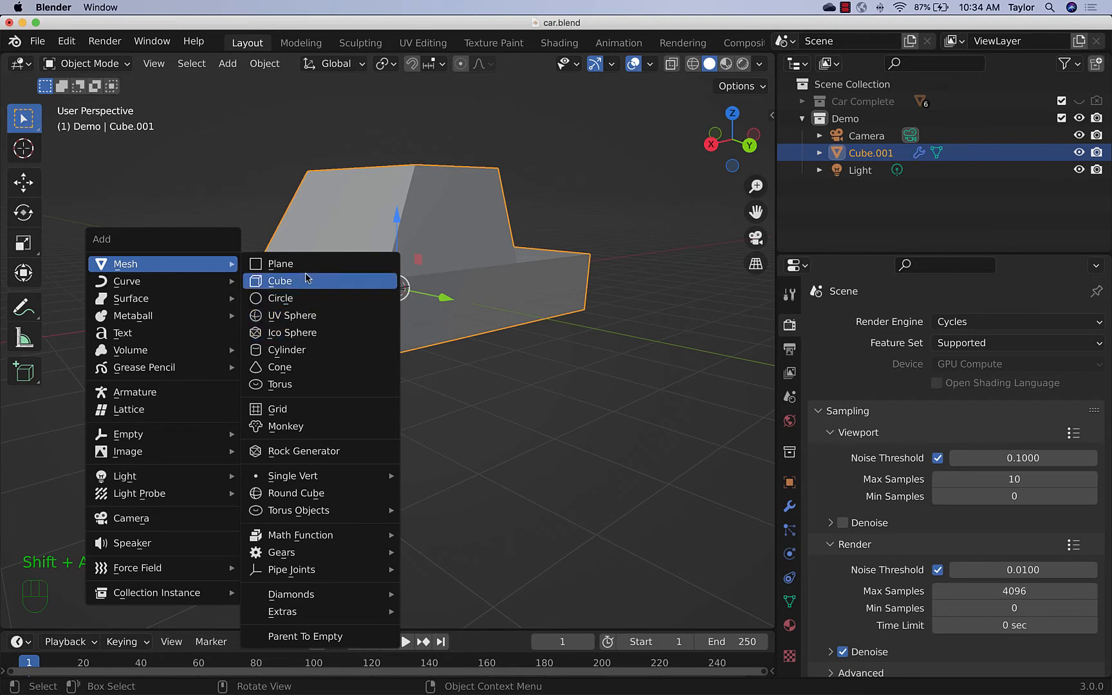
{"action": "left_click", "coordinate": [309, 350]}
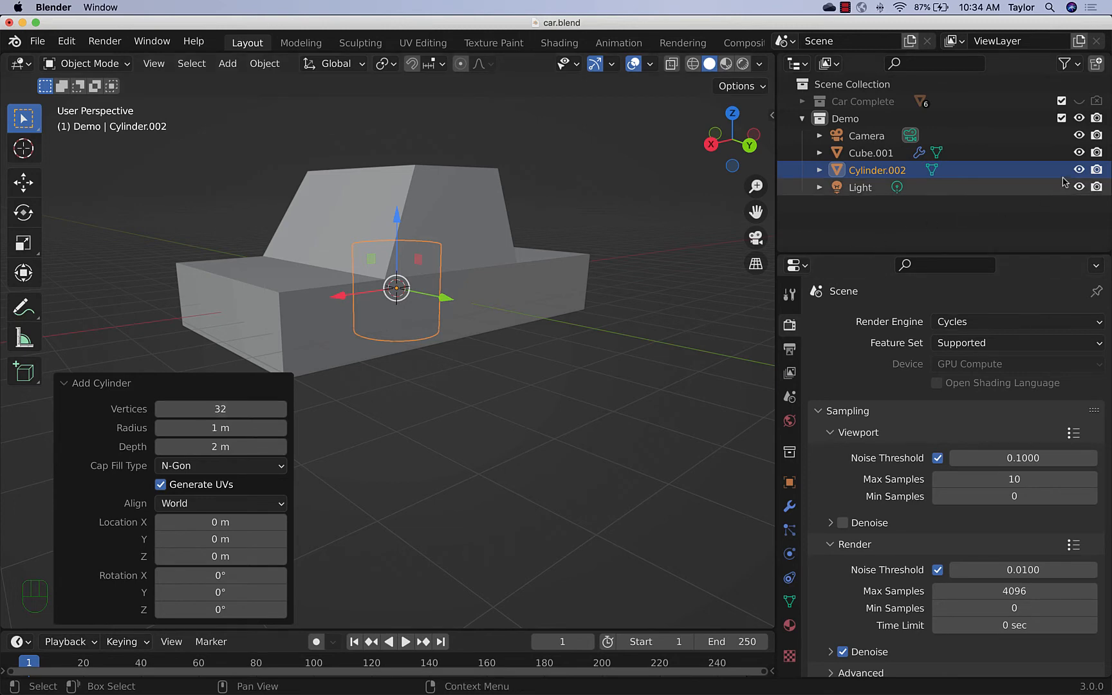
{"action": "left_click", "coordinate": [1079, 153]}
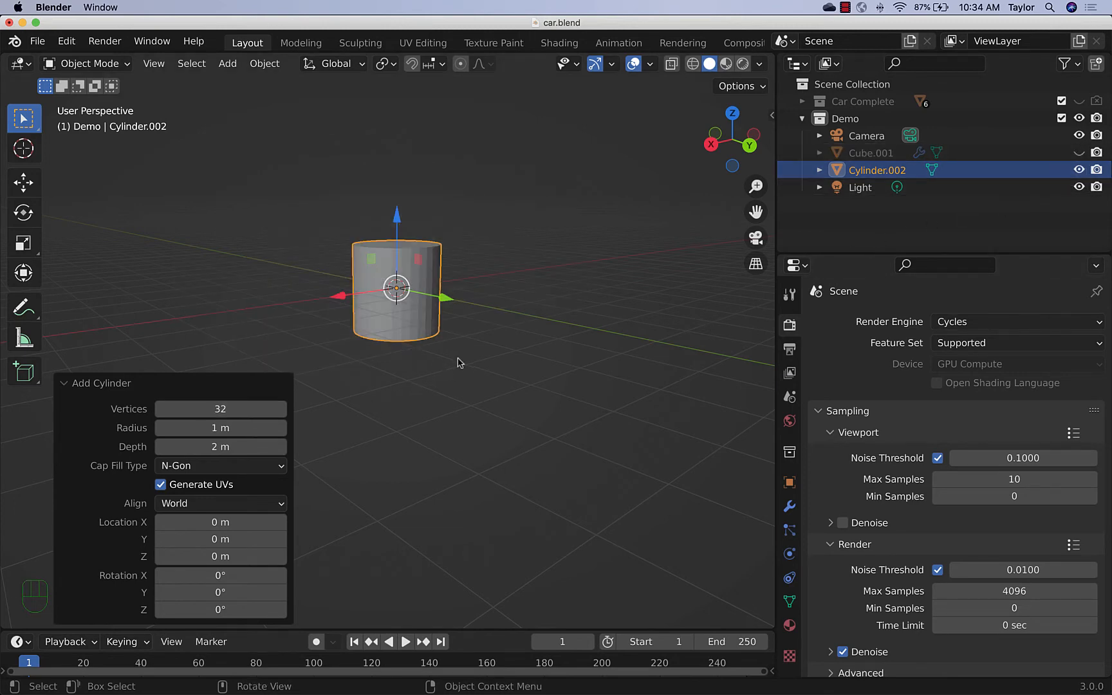
{"action": "middle_click_drag", "start_coordinate": [458, 363], "coordinate": [360, 455]}
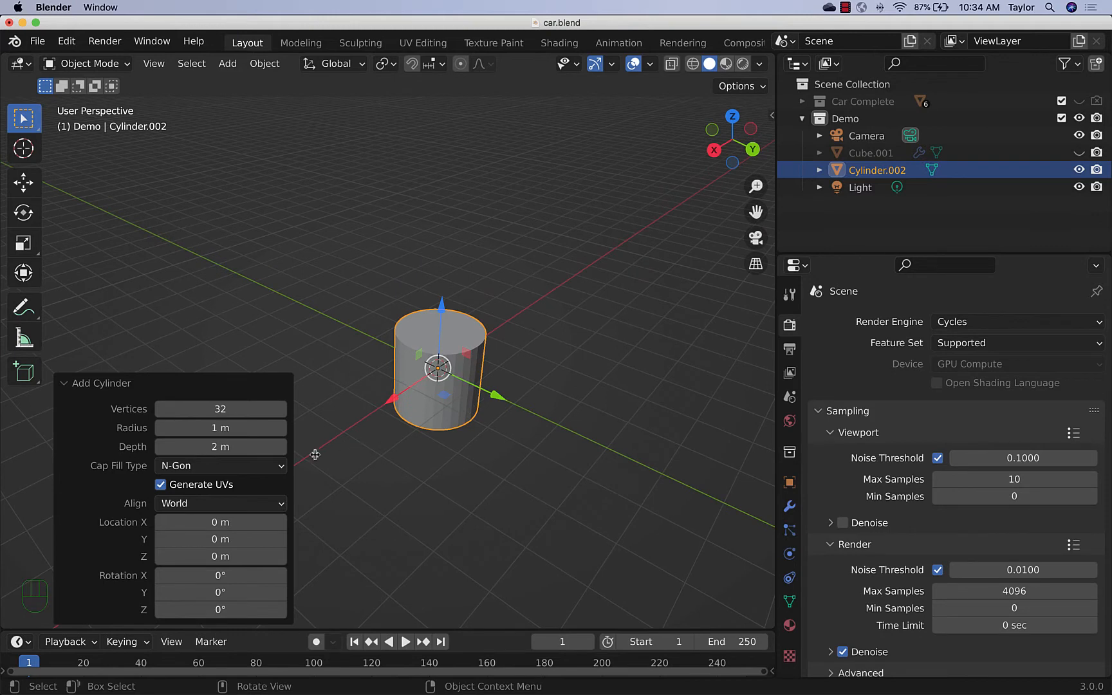
Step: Try the new cylinder with 6 vertices, and hide the car body again to inspect its shape
{"action": "left_click", "coordinate": [250, 409]}
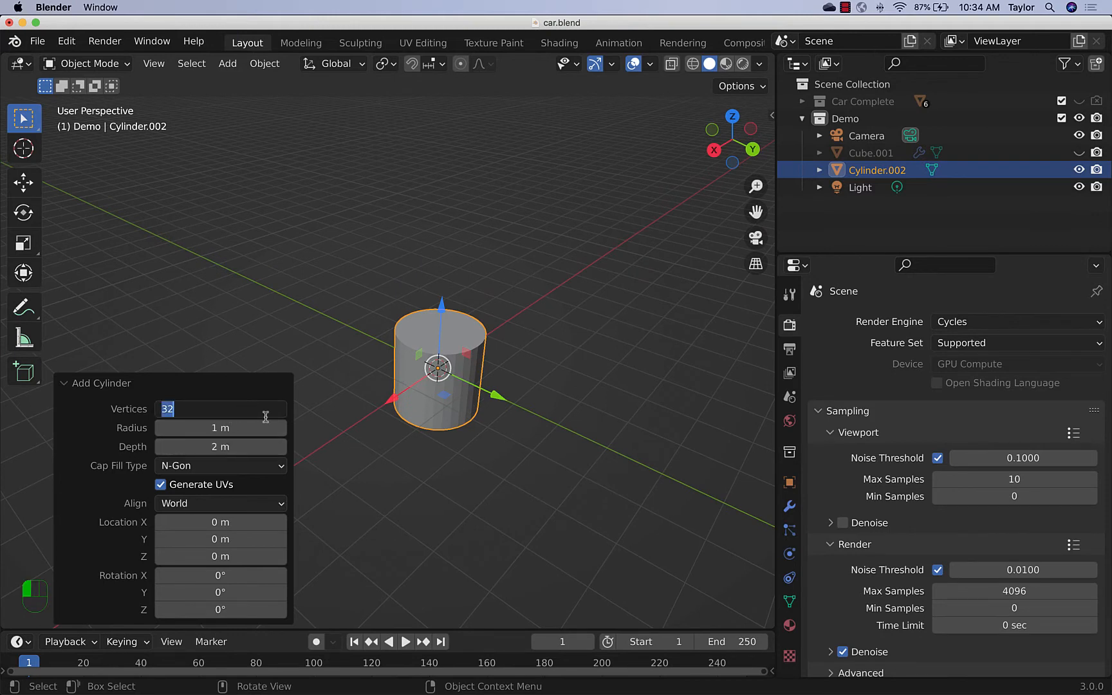
{"action": "type", "text": "6"}
{"action": "key", "text": "Tab"}
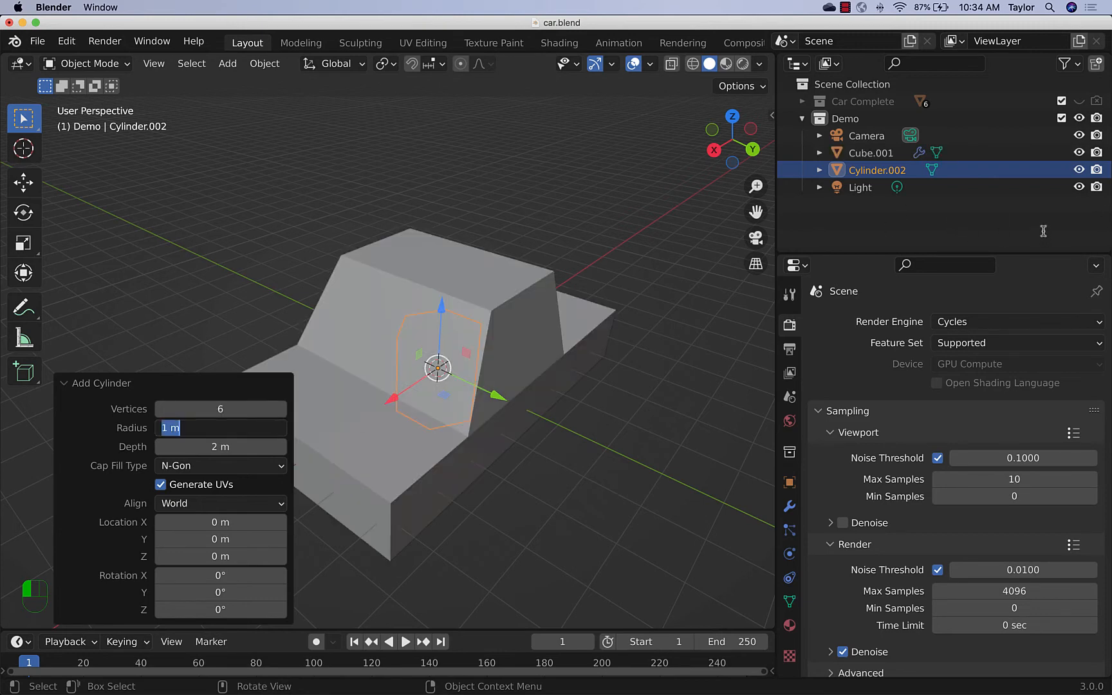
{"action": "left_click", "coordinate": [1082, 175]}
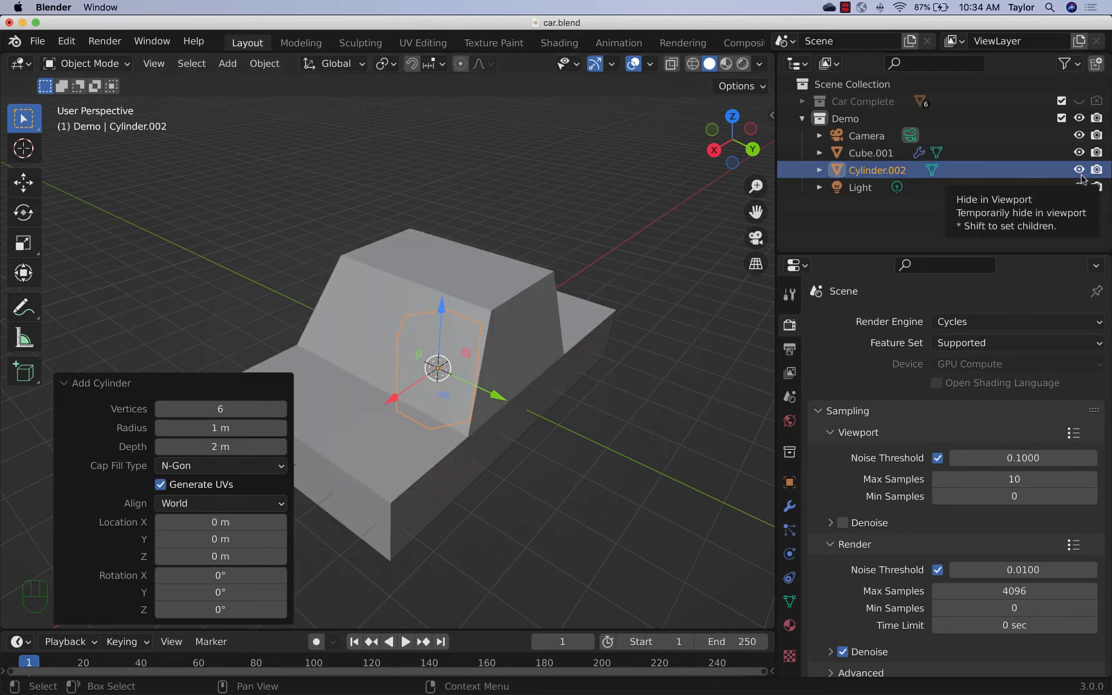
{"action": "left_click", "coordinate": [1079, 153]}
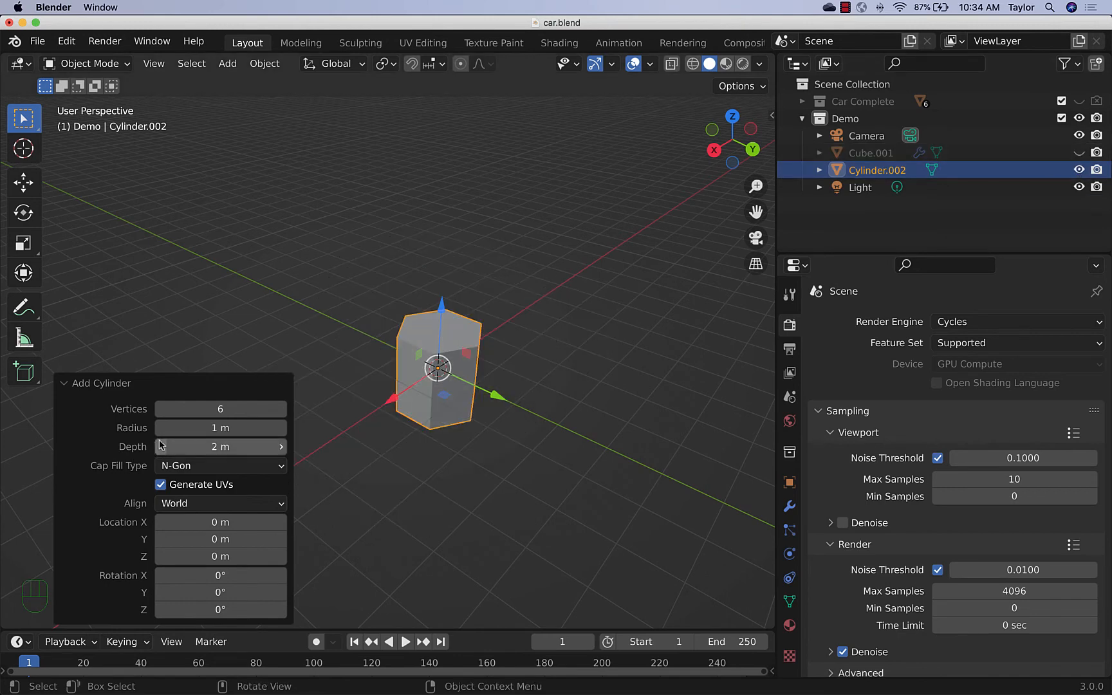
Step: Set the new cylinder to 10 vertices with a 90° rotation about X
{"action": "left_click", "coordinate": [210, 407]}
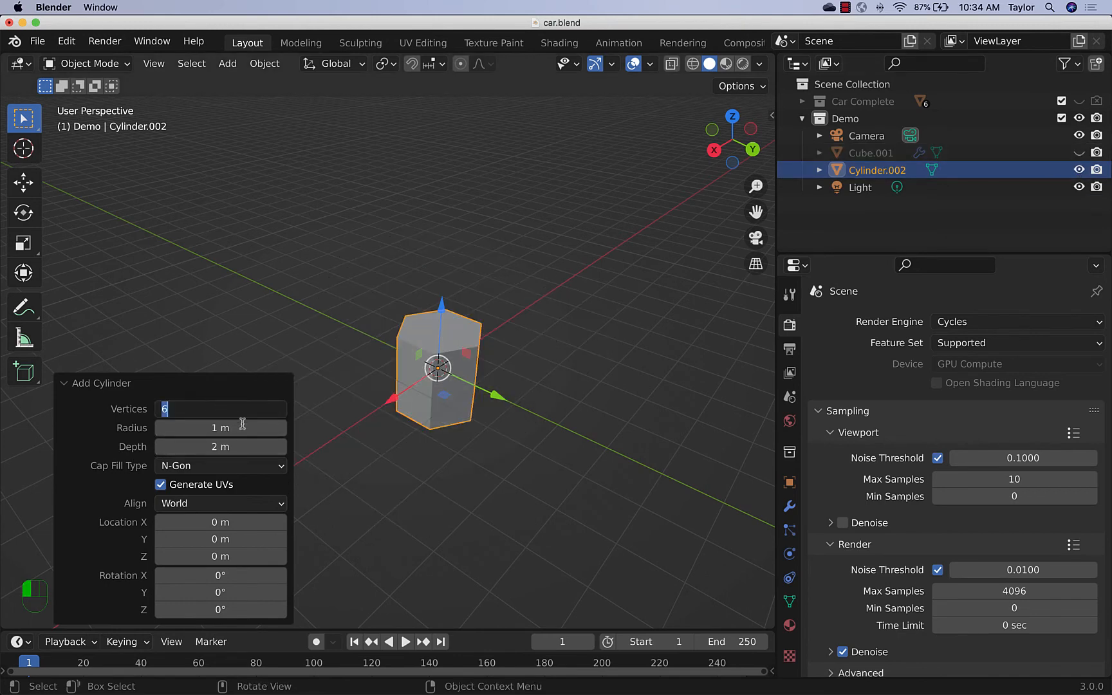
{"action": "type", "text": "10"}
{"action": "key", "text": "Return"}
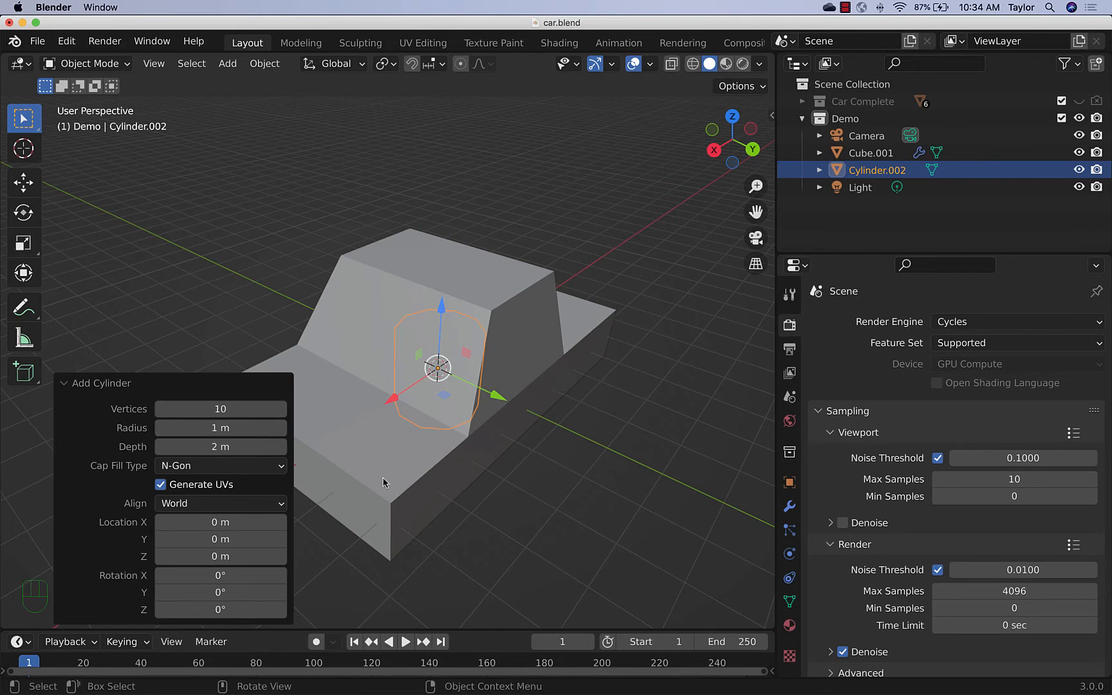
{"action": "left_click", "coordinate": [231, 578]}
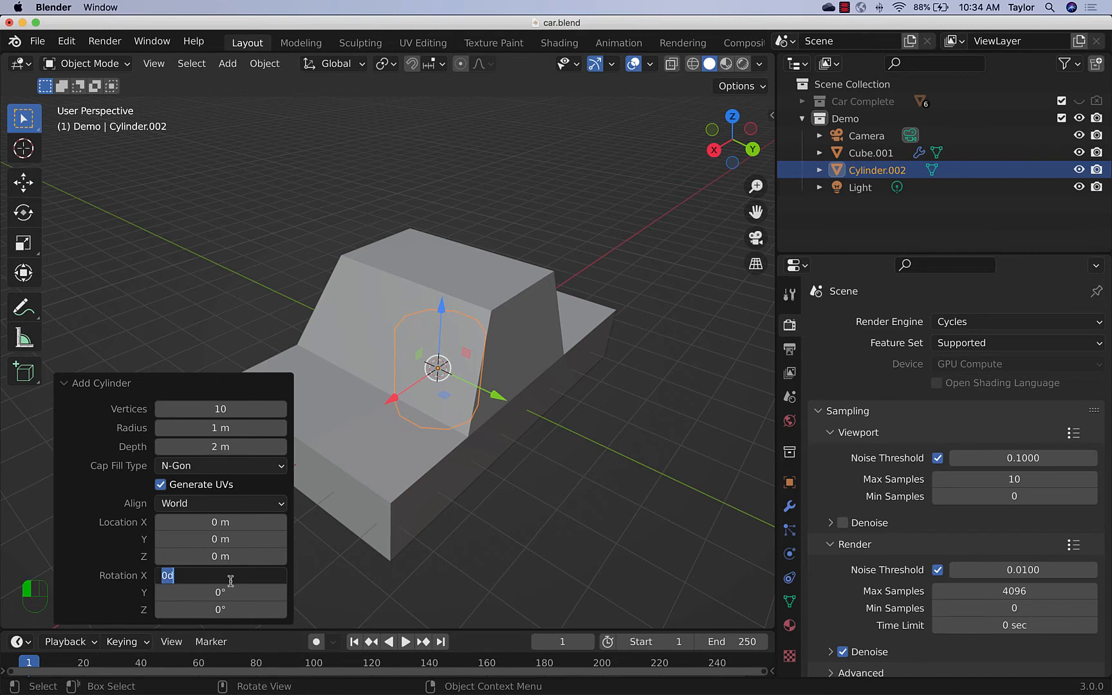
{"action": "type", "text": "90"}
{"action": "key", "text": "Tab"}
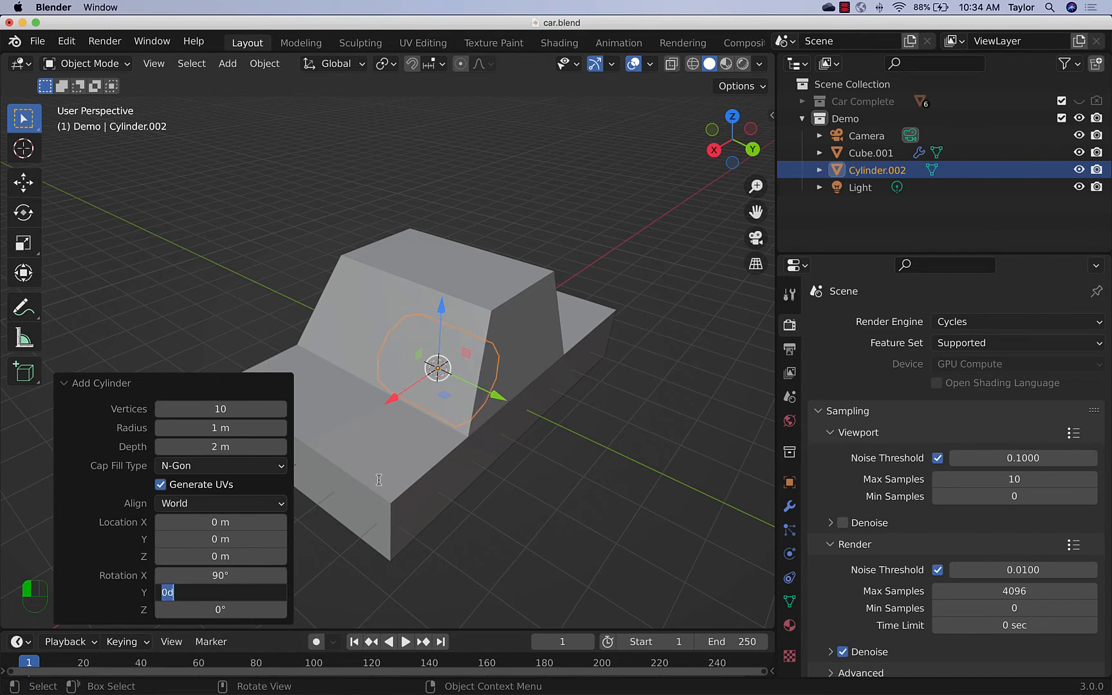
{"action": "left_click", "coordinate": [423, 378]}
Step: Move the cylinder about 2.1 m outward along Y to the car's side, and forward along X toward the front wheel position
{"action": "left_click_drag", "start_coordinate": [502, 401], "coordinate": [591, 445]}
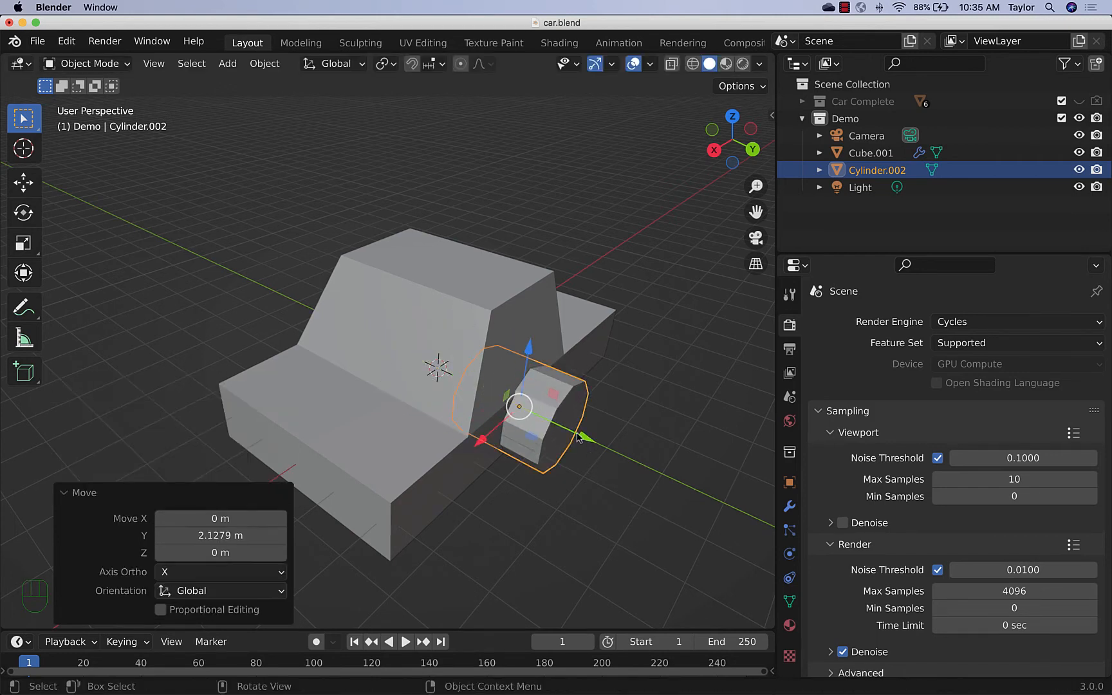
{"action": "left_click", "coordinate": [64, 494]}
{"action": "left_click_drag", "start_coordinate": [490, 450], "coordinate": [389, 502]}
Step: Lower the cylinder along Z to the bottom edge of the car body, and nudge it slightly forward along X
{"action": "middle_click_drag", "start_coordinate": [559, 559], "coordinate": [515, 523]}
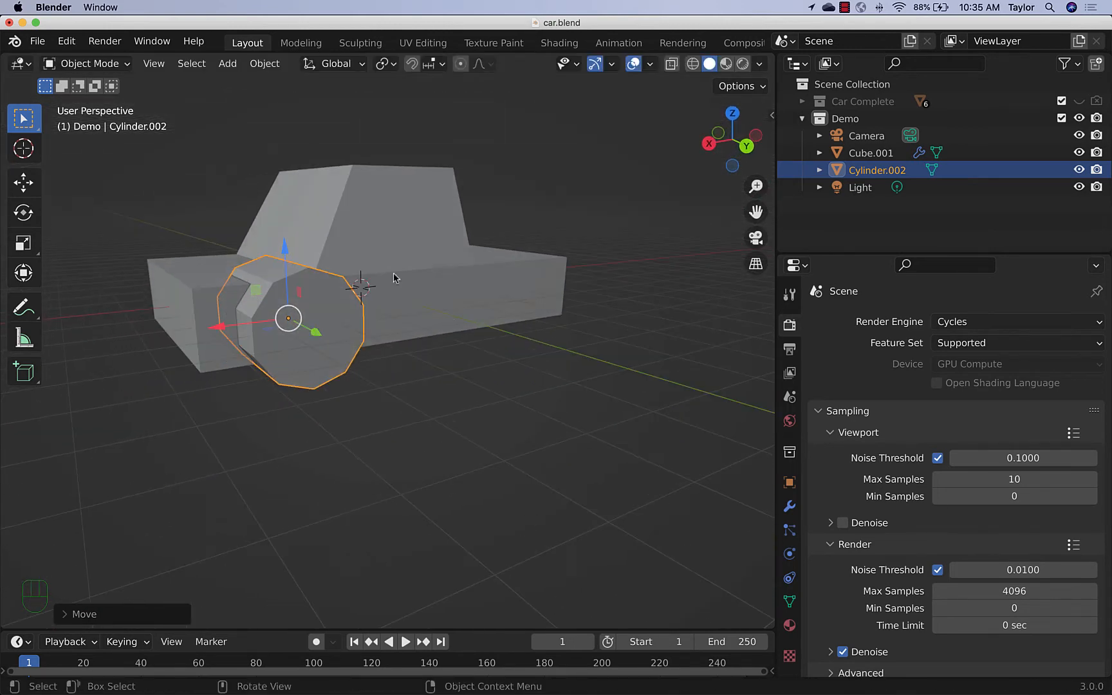
{"action": "left_click_drag", "start_coordinate": [286, 248], "coordinate": [295, 293]}
{"action": "middle_click_drag", "start_coordinate": [409, 435], "coordinate": [538, 397]}
{"action": "scroll", "coordinate": [520, 393], "scroll_direction": "up", "scroll_amount": 2}
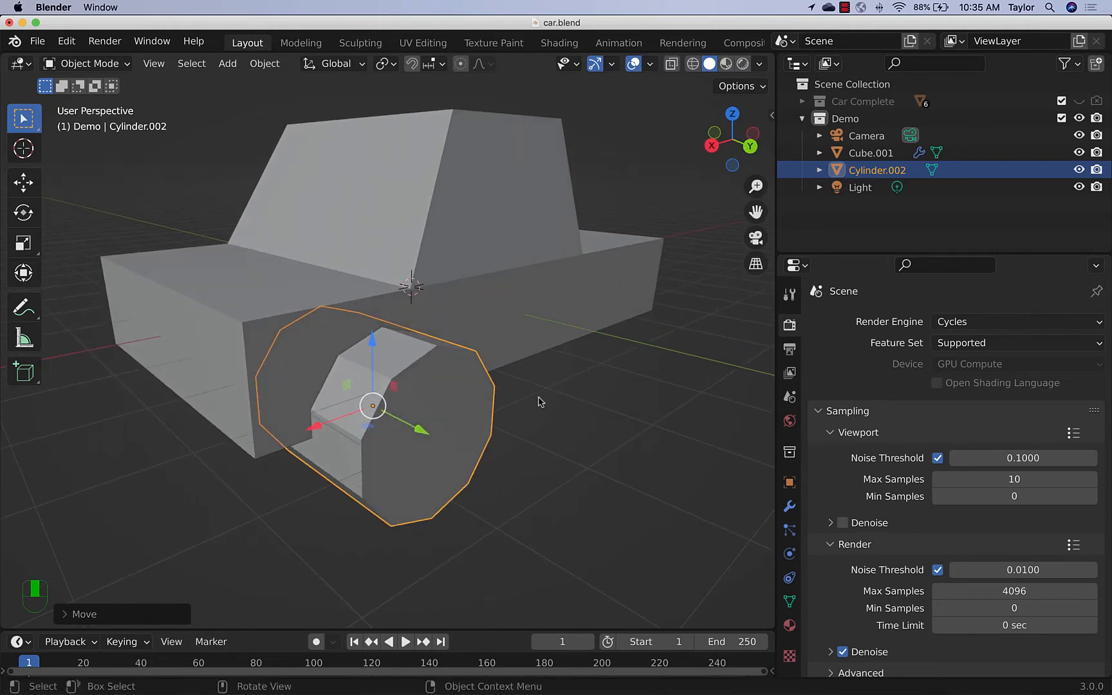
{"action": "left_click_drag", "start_coordinate": [315, 426], "coordinate": [310, 429]}
Step: In the Right Orthographic view, nudge the wheel cylinder slightly outward along Y from the car body
{"action": "middle_click_drag", "start_coordinate": [440, 460], "coordinate": [484, 426]}
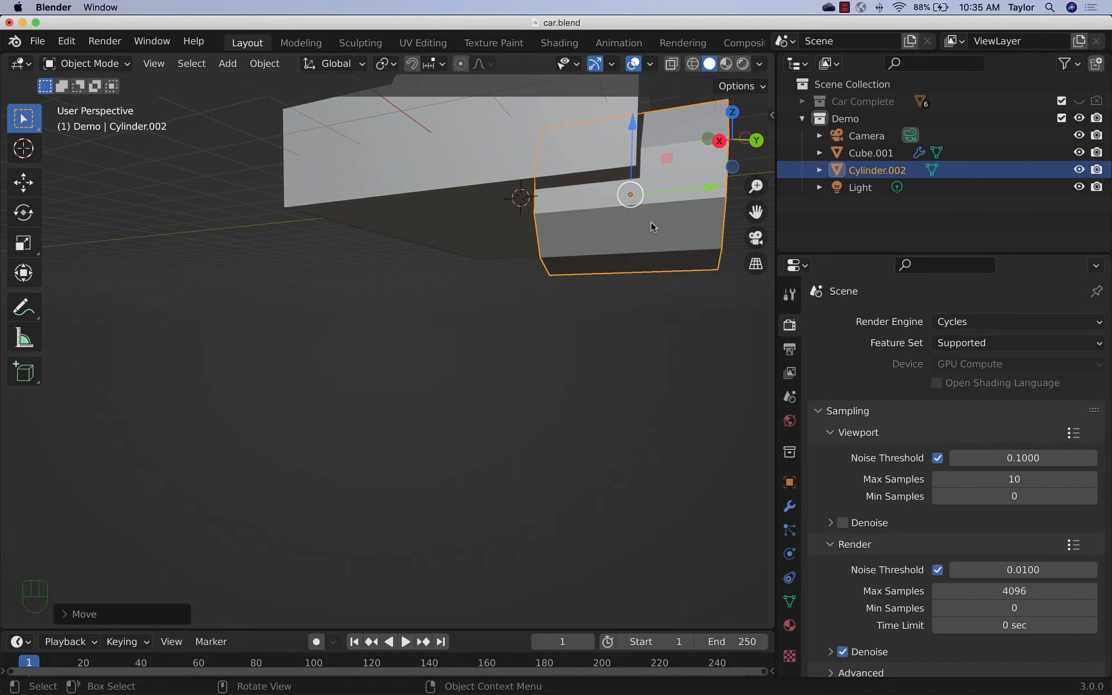
{"action": "middle_click_drag", "start_coordinate": [652, 227], "coordinate": [611, 258]}
{"action": "left_click", "coordinate": [714, 146]}
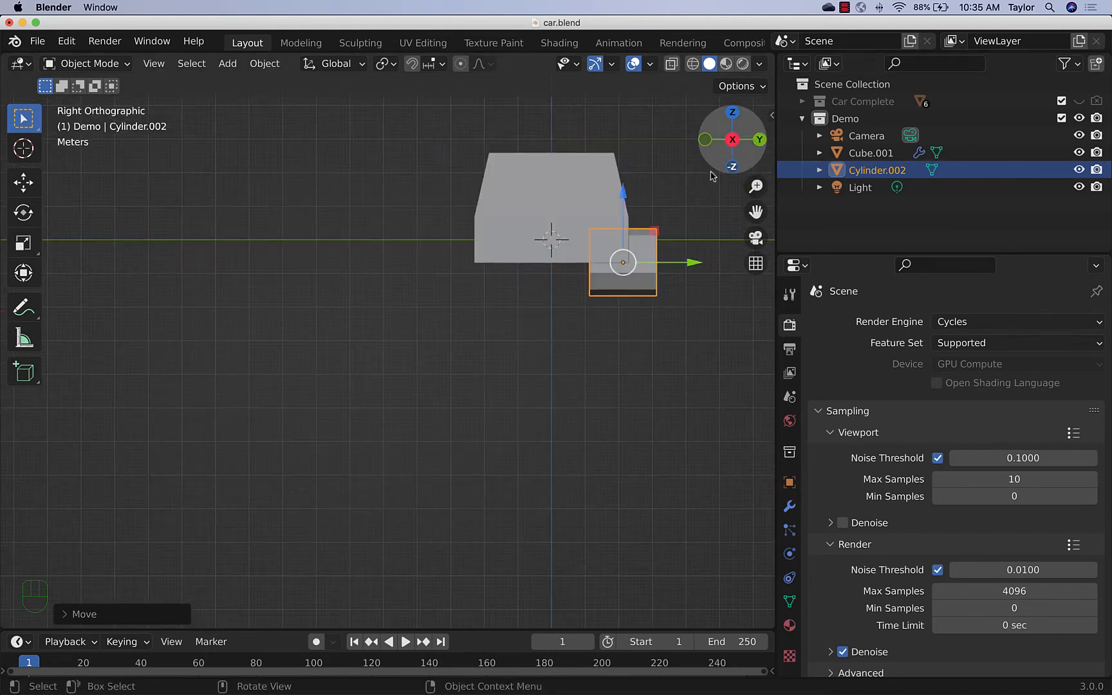
{"action": "left_click_drag", "start_coordinate": [695, 263], "coordinate": [704, 264]}
Step: Add a Mirror modifier on the X axis to the wheel cylinder, using the car body as the mirror object
{"action": "middle_click_drag", "start_coordinate": [693, 307], "coordinate": [395, 352]}
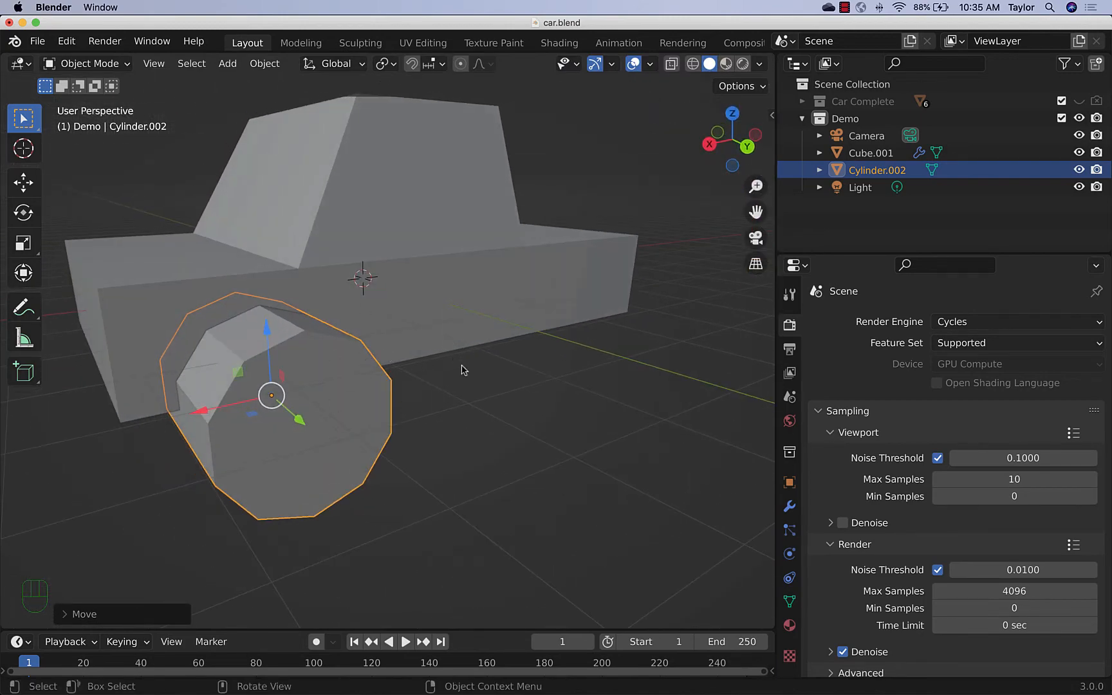
{"action": "scroll", "coordinate": [461, 377], "scroll_direction": "down", "scroll_amount": 5}
{"action": "middle_click_drag", "start_coordinate": [459, 382], "coordinate": [516, 411]}
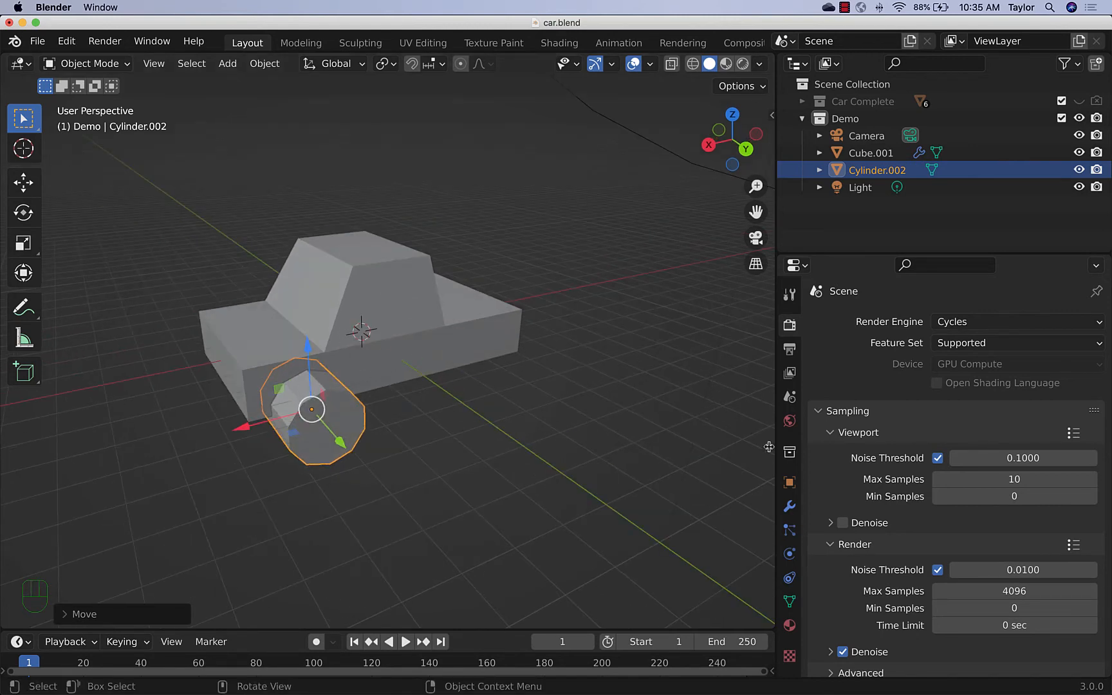
{"action": "left_click", "coordinate": [790, 507]}
{"action": "left_click", "coordinate": [872, 322]}
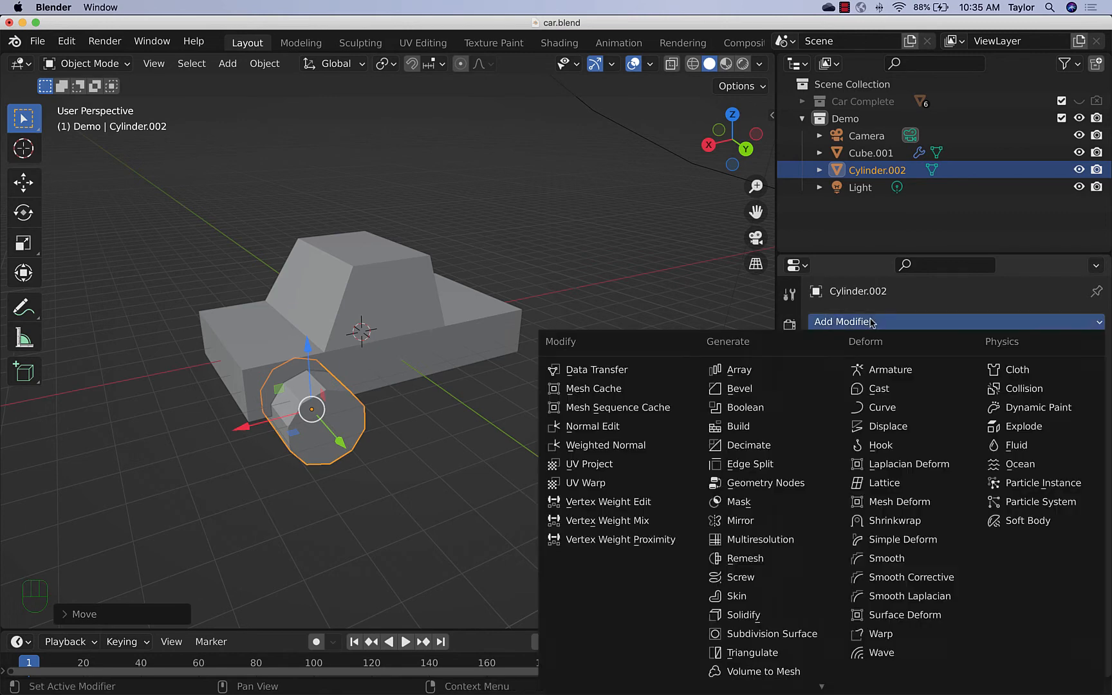
{"action": "left_click", "coordinate": [740, 520]}
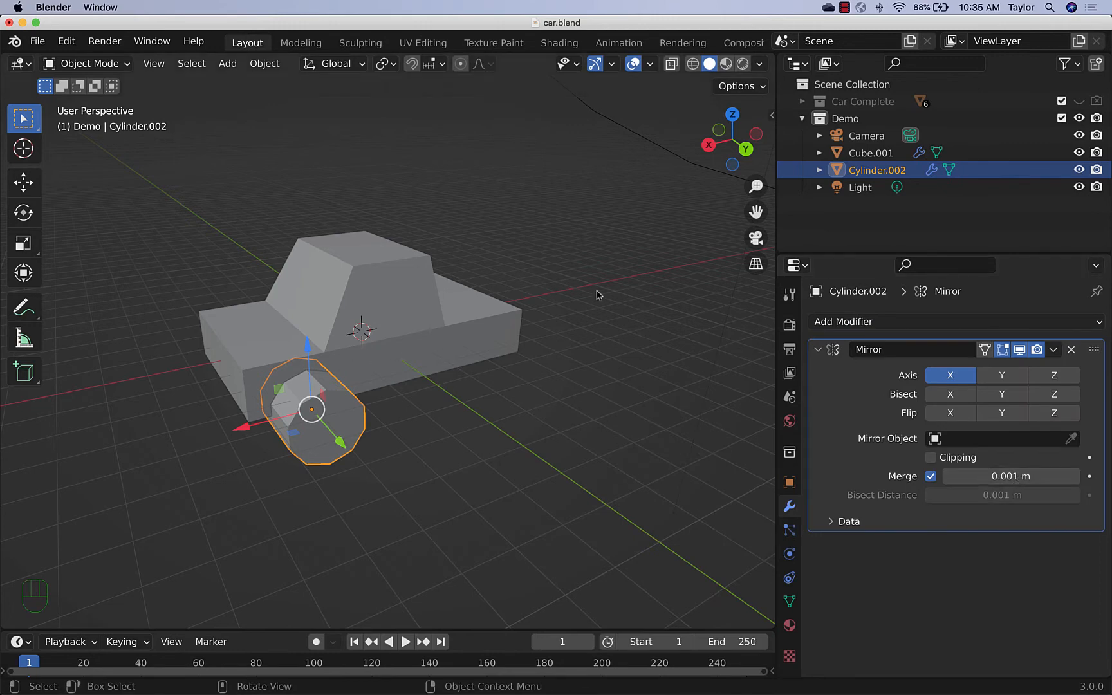
{"action": "left_click", "coordinate": [1071, 439]}
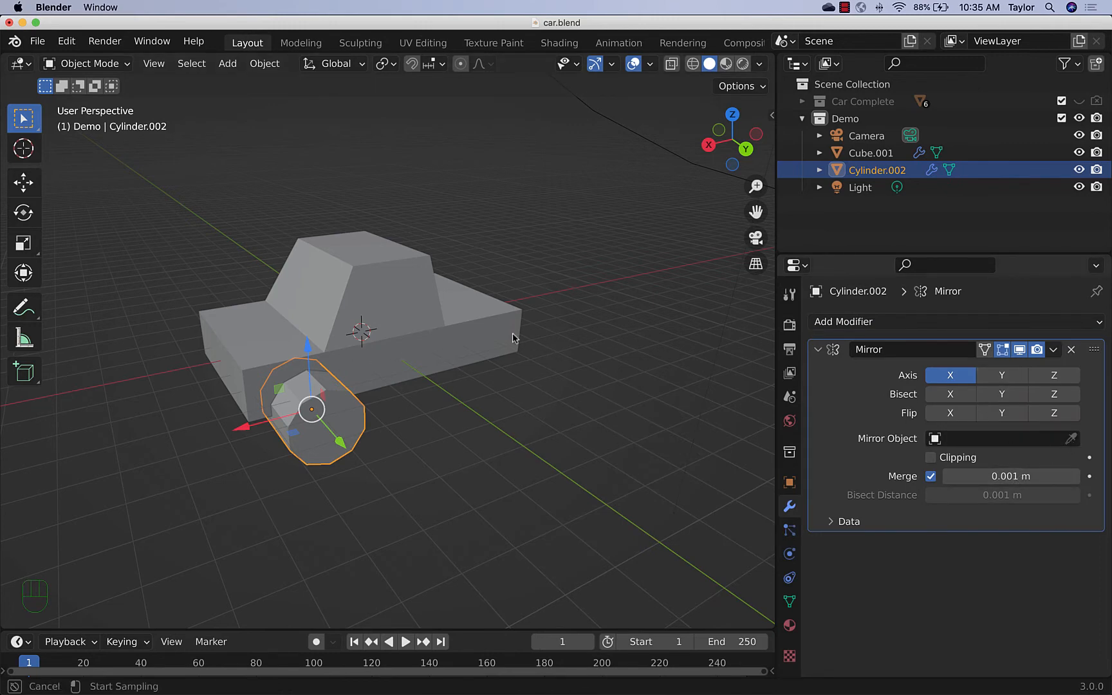
{"action": "left_click", "coordinate": [478, 329]}
{"action": "middle_click_drag", "start_coordinate": [581, 430], "coordinate": [513, 413]}
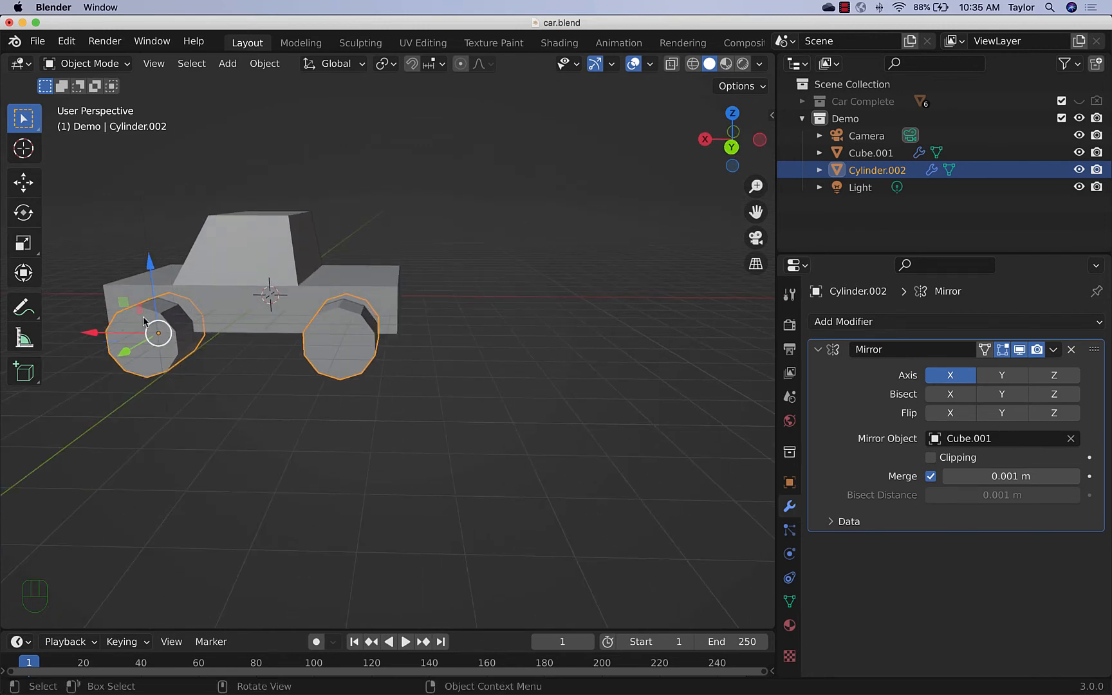
{"action": "middle_click_drag", "start_coordinate": [300, 389], "coordinate": [489, 371]}
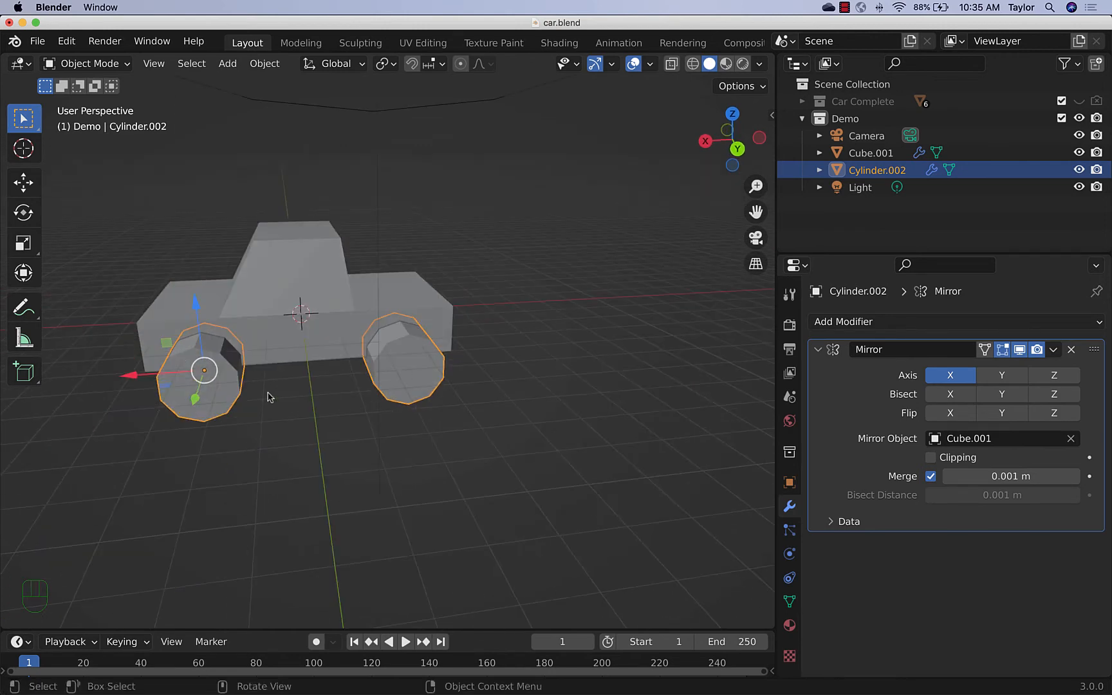
{"action": "middle_click_drag", "start_coordinate": [269, 397], "coordinate": [575, 377]}
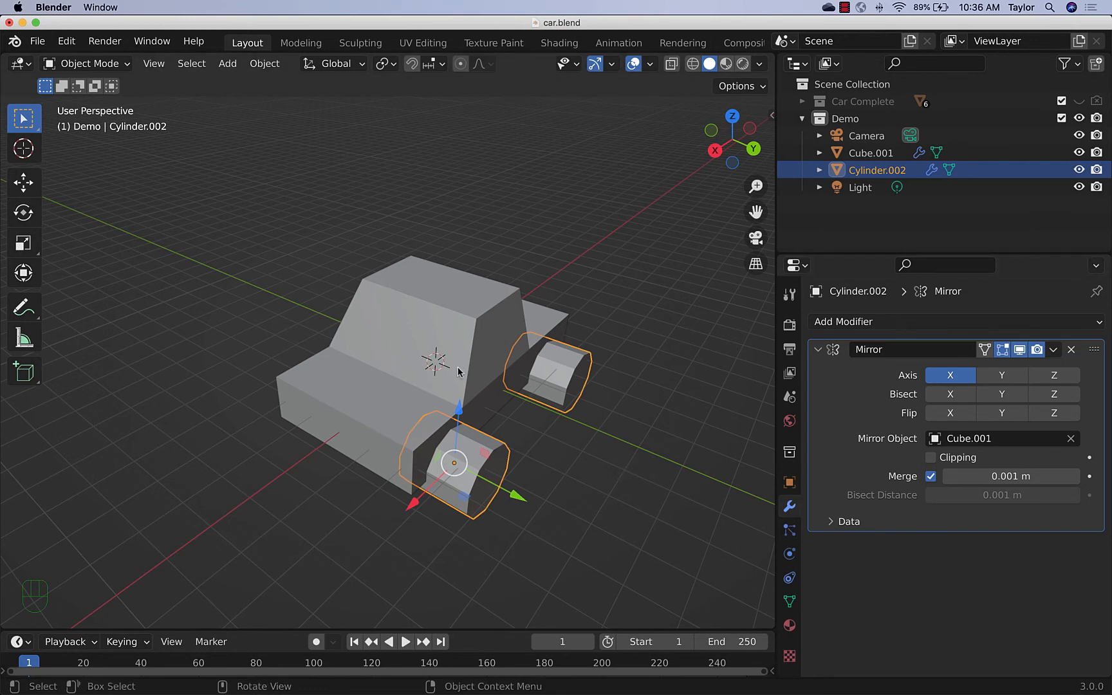
Step: Add a Boolean modifier set to Difference to the car body, with the wheel cylinder as the cutting object
{"action": "middle_click_drag", "start_coordinate": [611, 507], "coordinate": [602, 451]}
{"action": "scroll", "coordinate": [532, 426], "scroll_direction": "up", "scroll_amount": 2}
{"action": "left_click", "coordinate": [628, 478]}
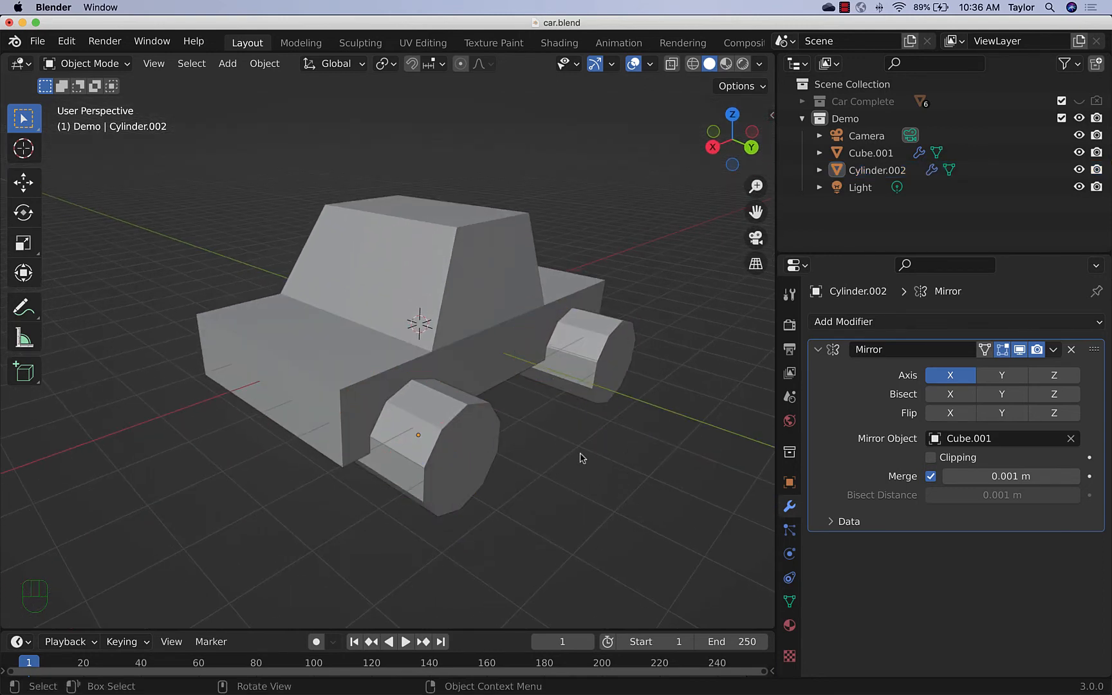
{"action": "left_click", "coordinate": [484, 369]}
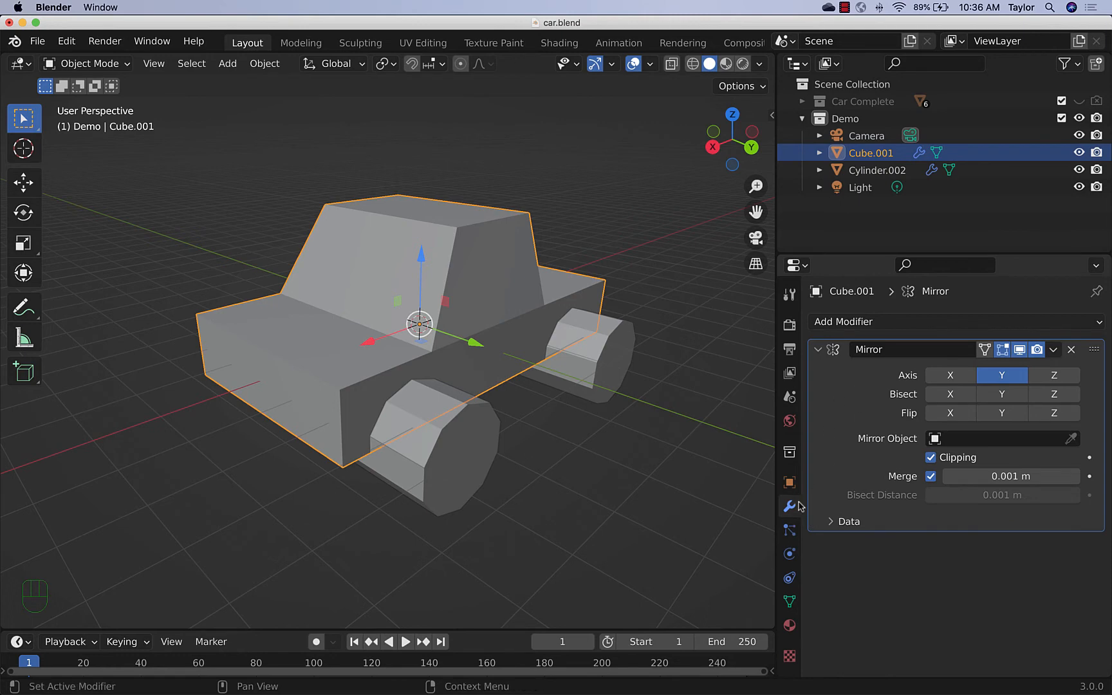
{"action": "left_click", "coordinate": [853, 322]}
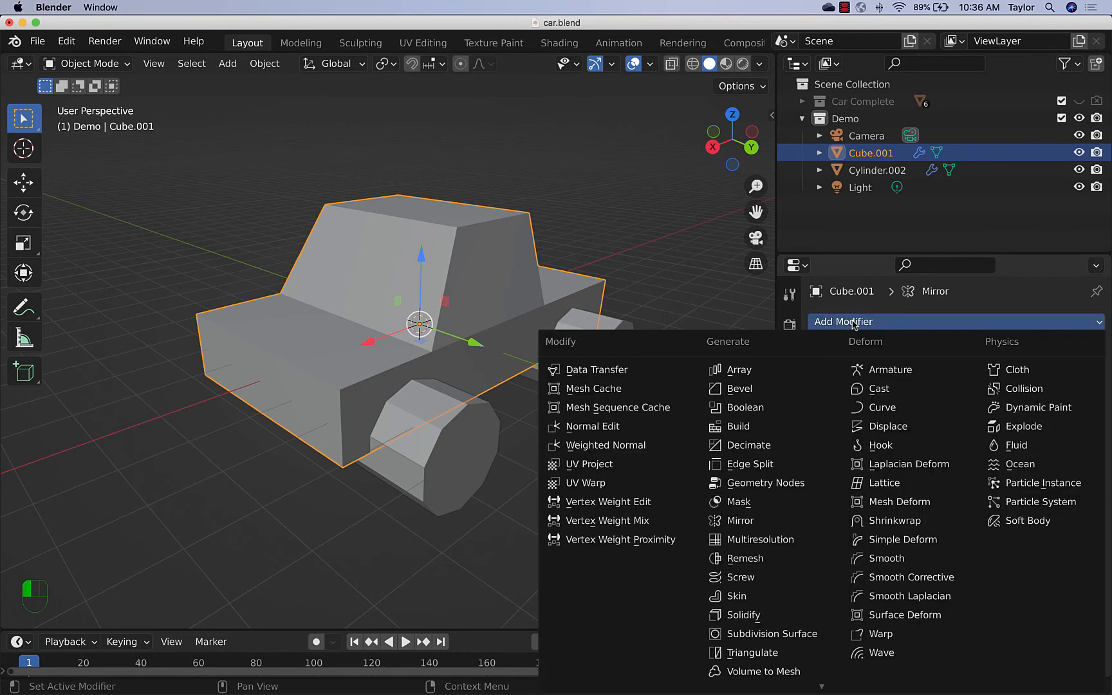
{"action": "left_click", "coordinate": [754, 407]}
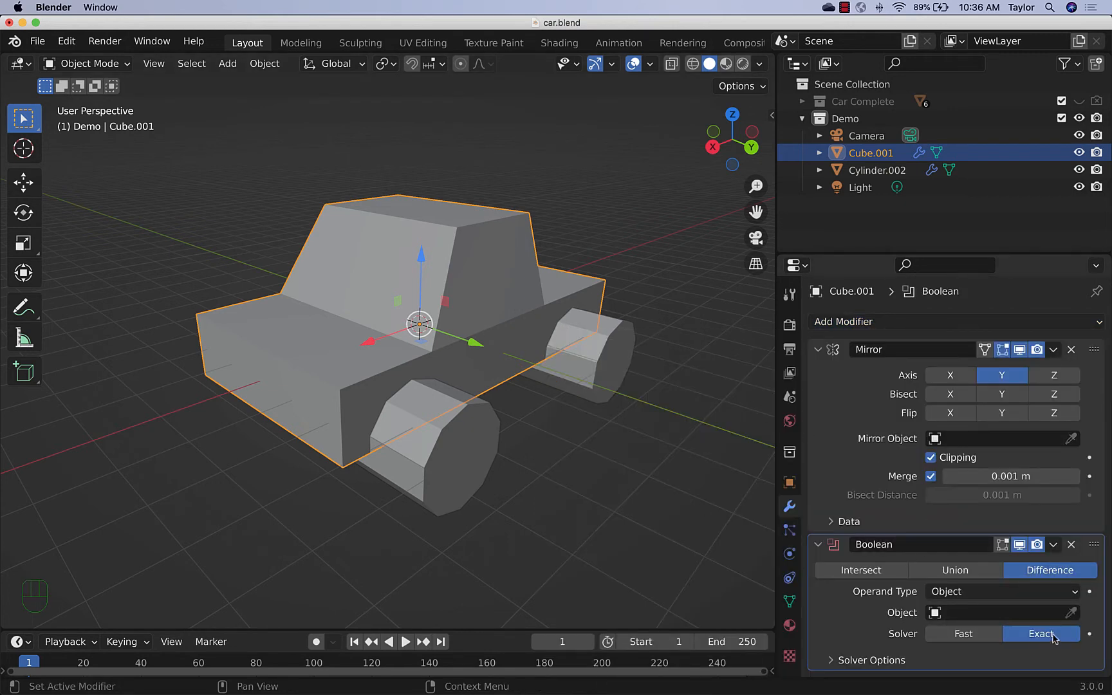
{"action": "left_click", "coordinate": [1071, 612]}
{"action": "left_click", "coordinate": [474, 455]}
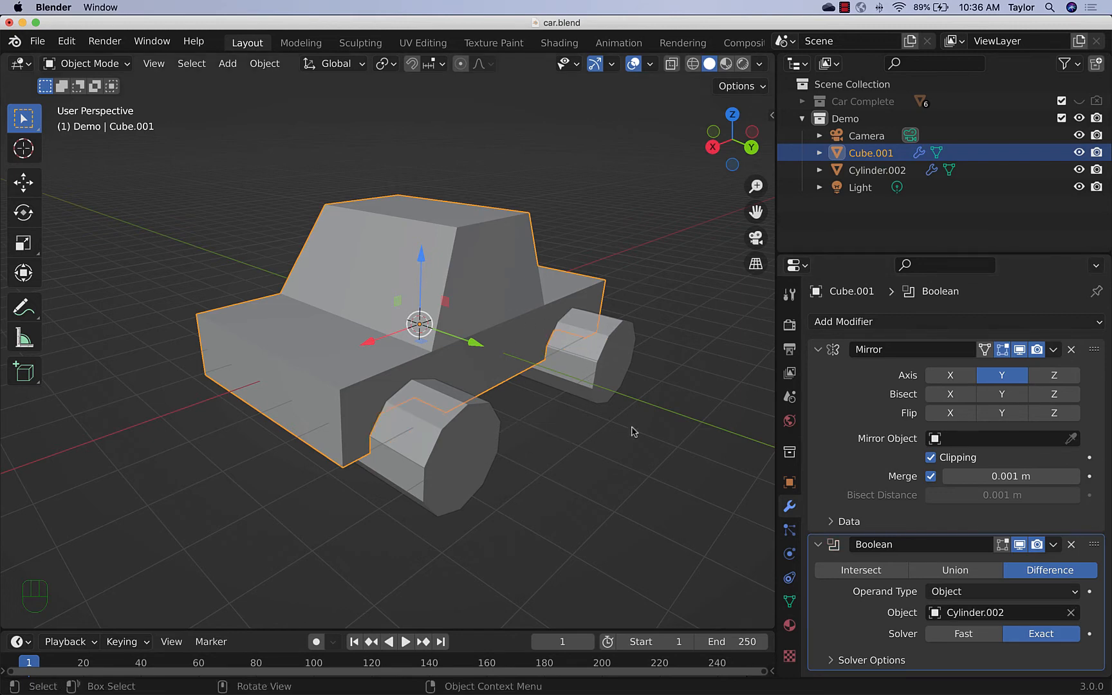
Step: Hide the wheel cylinder and apply the car body's Boolean modifier to make the wheel-well cuts permanent
{"action": "left_click", "coordinate": [1079, 170]}
{"action": "middle_click_drag", "start_coordinate": [650, 425], "coordinate": [650, 485]}
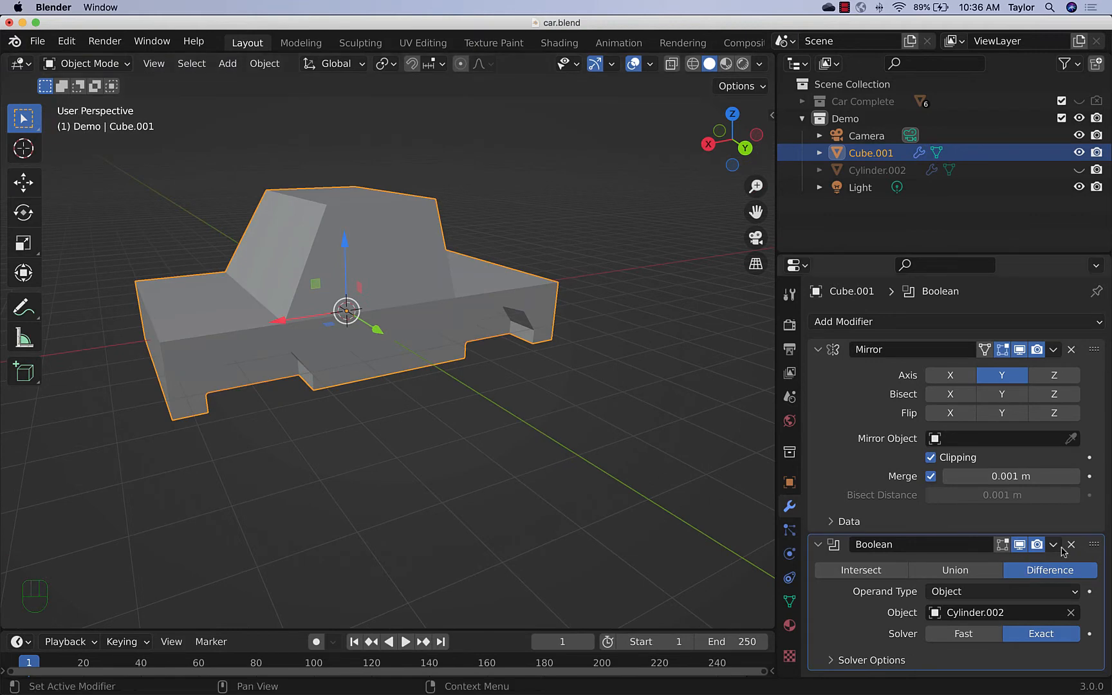
{"action": "left_click", "coordinate": [1054, 546]}
{"action": "left_click", "coordinate": [1024, 566]}
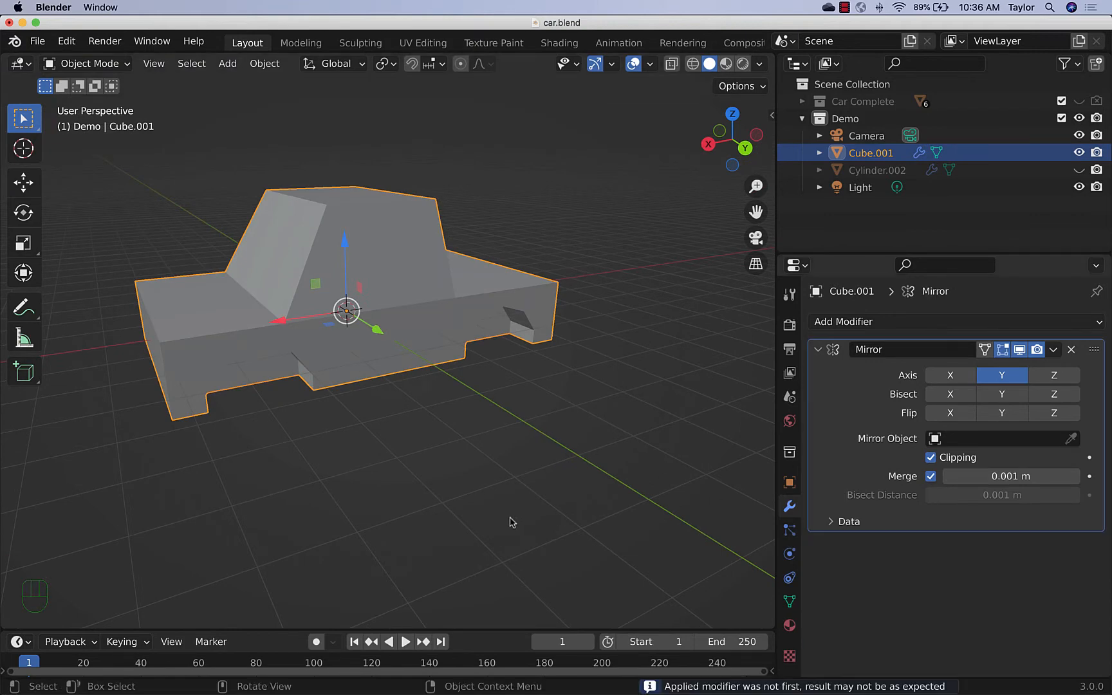
{"action": "middle_click_drag", "start_coordinate": [285, 443], "coordinate": [328, 443]}
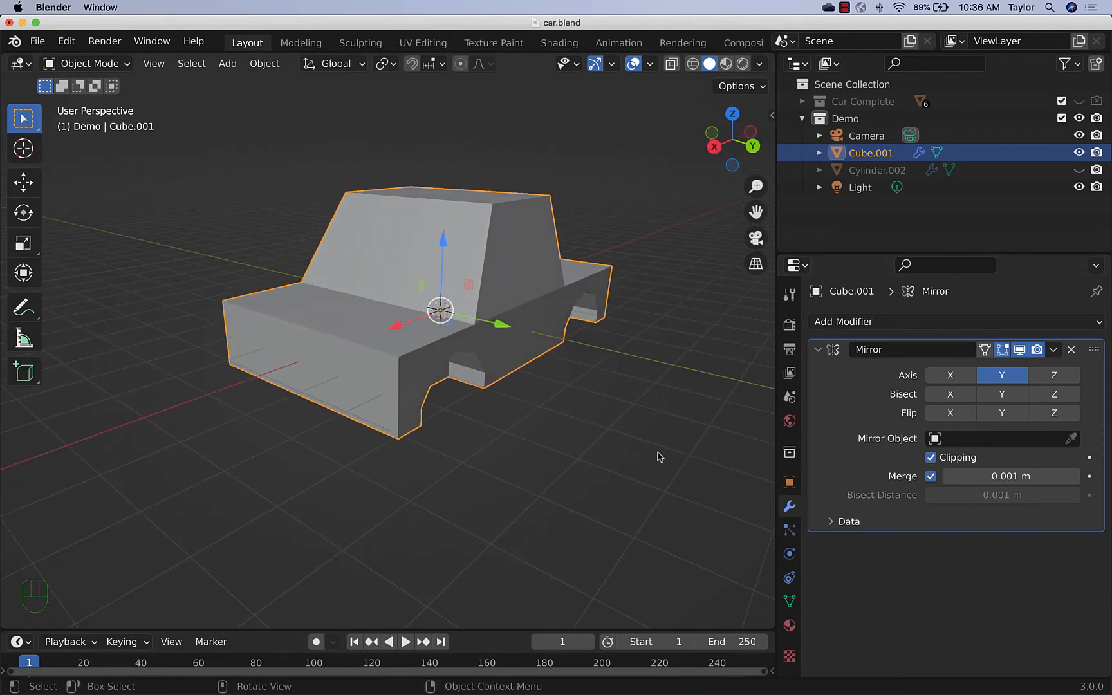
{"action": "scroll", "coordinate": [512, 416], "scroll_direction": "down", "scroll_amount": 2}
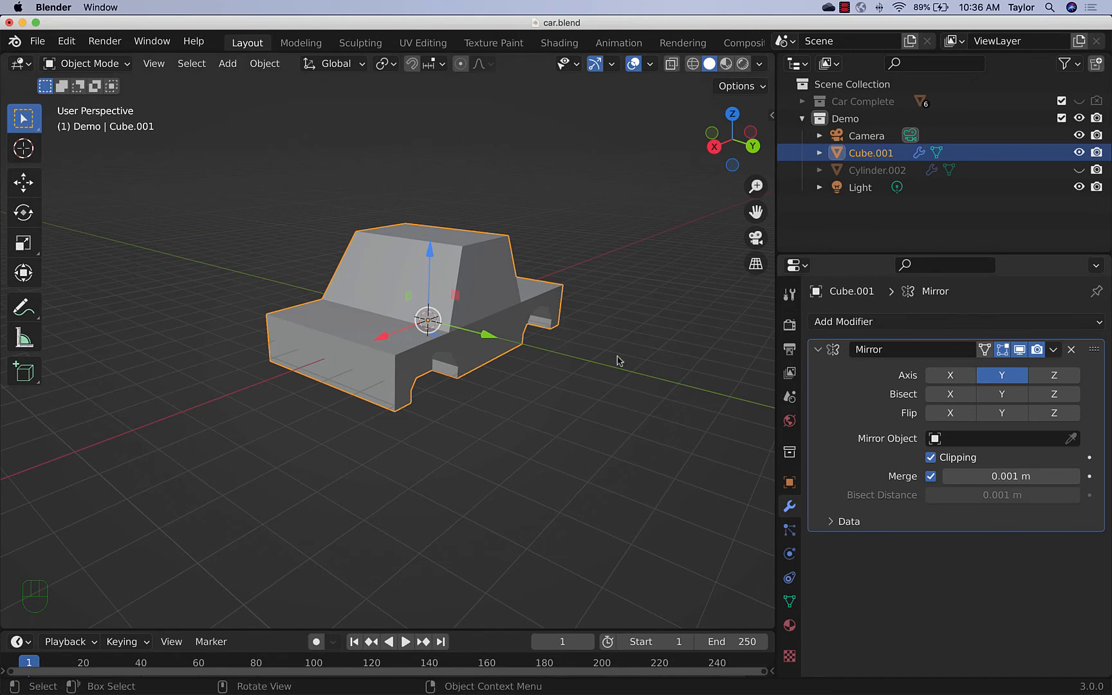
{"action": "scroll", "coordinate": [484, 305], "scroll_direction": "up", "scroll_amount": 2}
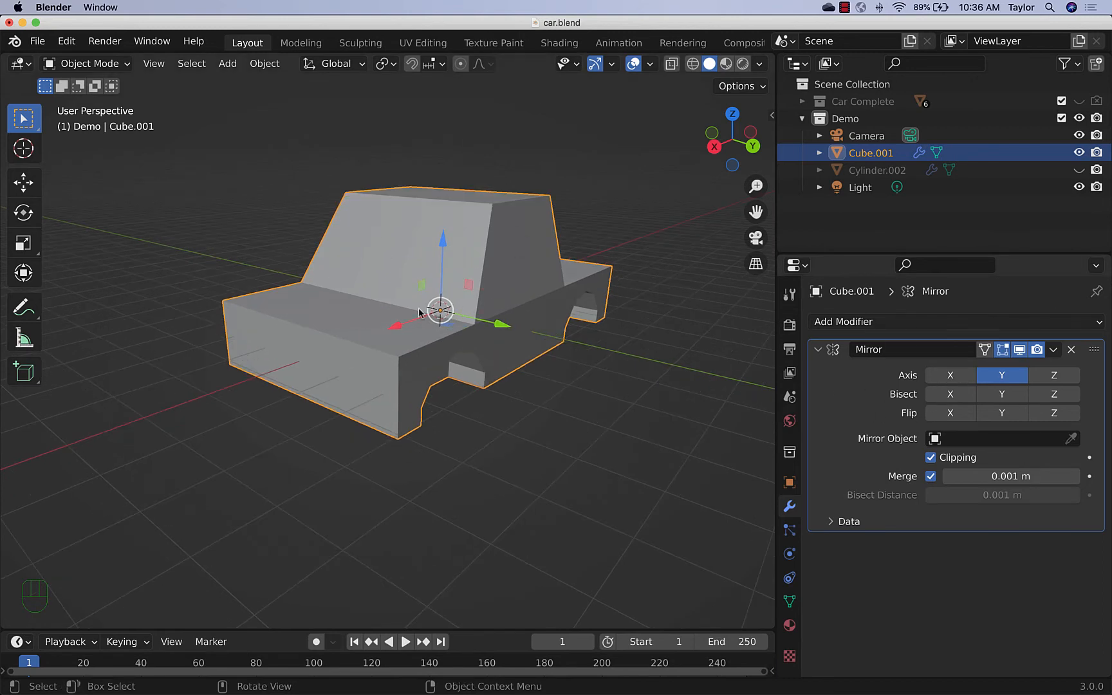
{"action": "scroll", "coordinate": [499, 399], "scroll_direction": "up", "scroll_amount": 3}
{"action": "scroll", "coordinate": [502, 370], "scroll_direction": "down", "scroll_amount": 1}
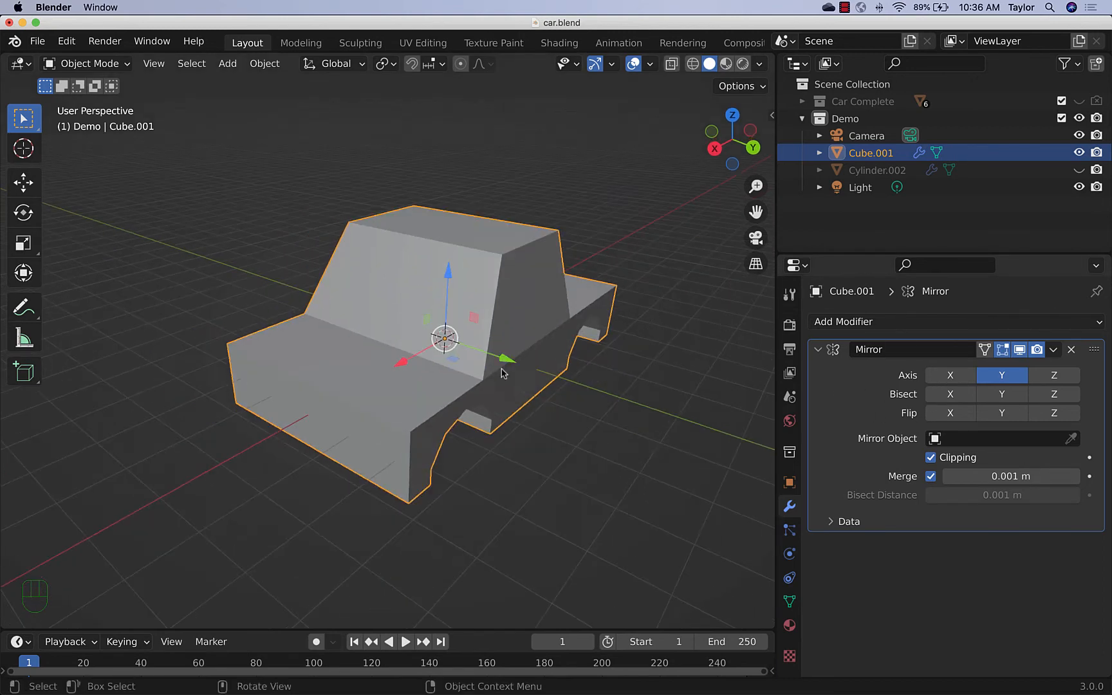
{"action": "scroll", "coordinate": [559, 393], "scroll_direction": "up", "scroll_amount": 1}
{"action": "middle_click_drag", "start_coordinate": [559, 393], "coordinate": [537, 389]}
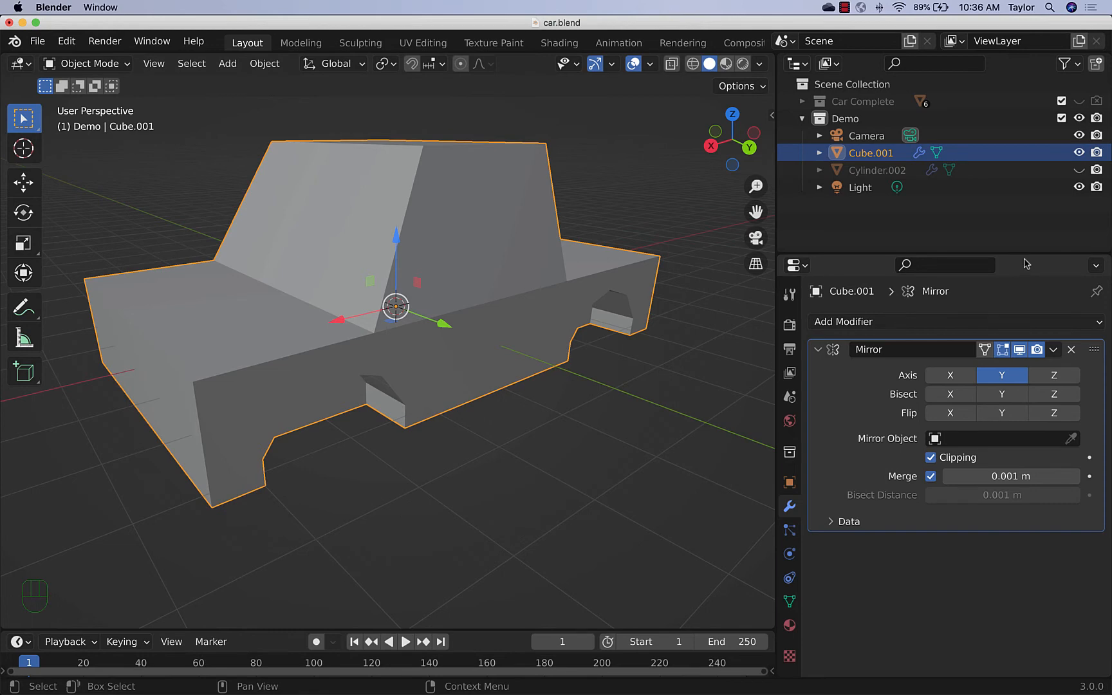
Step: Unhide the wheel cylinder and scale it down slightly so the wheels are smaller than the wheel wells
{"action": "left_click", "coordinate": [1079, 170]}
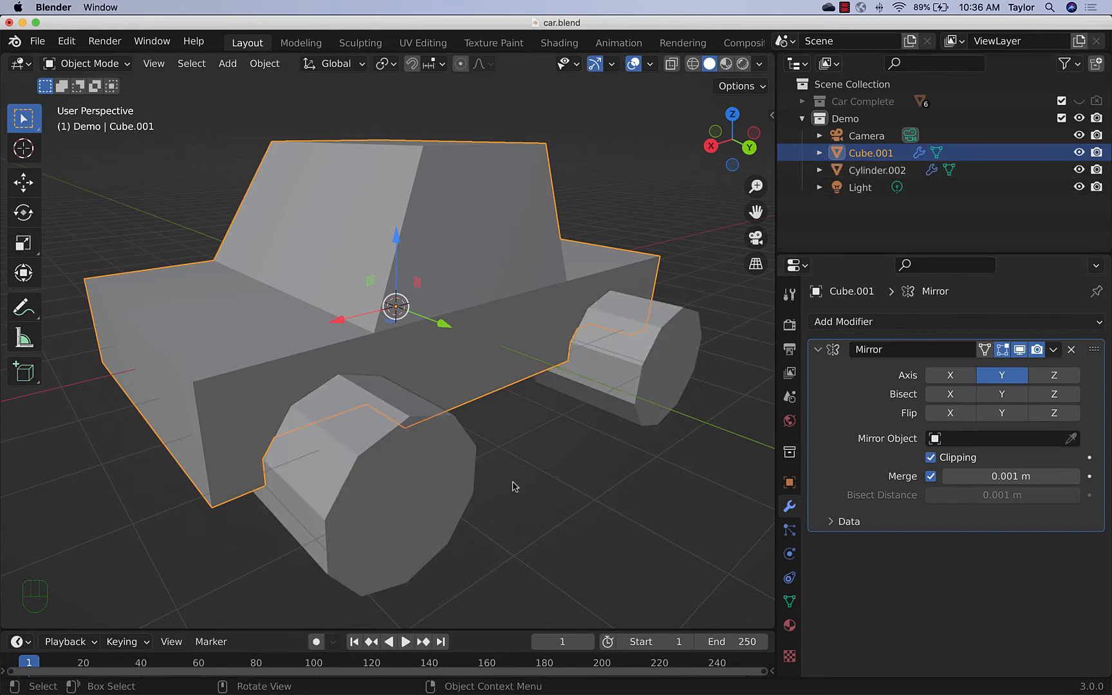
{"action": "left_click", "coordinate": [423, 490]}
{"action": "key", "text": "s"}
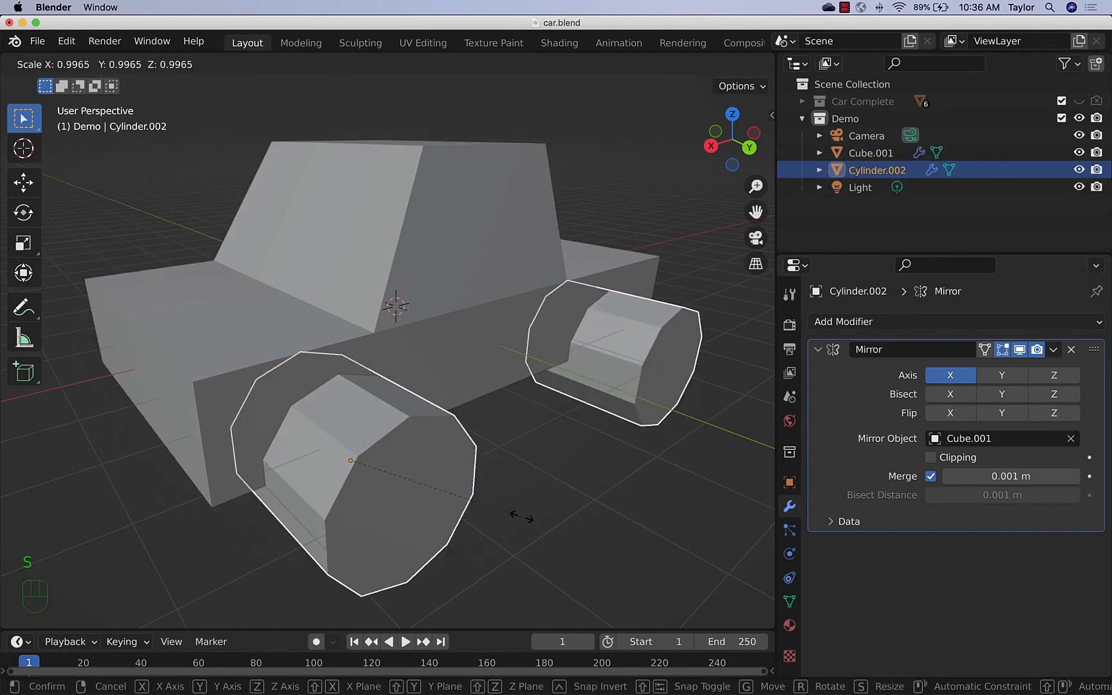
{"action": "left_click", "coordinate": [494, 511]}
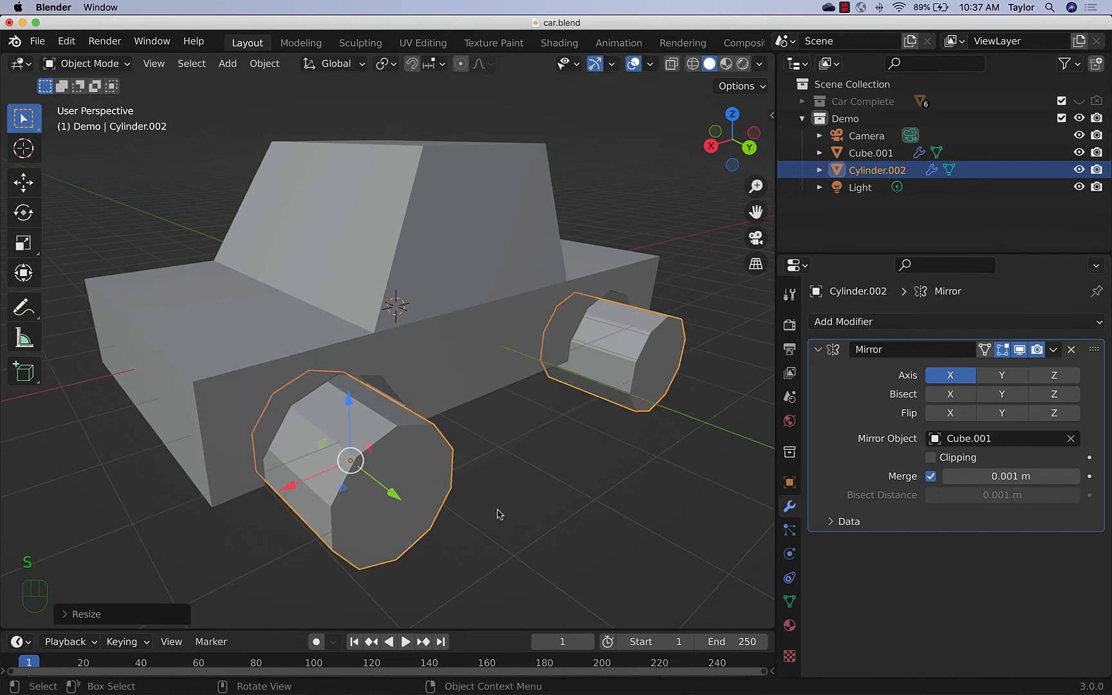
{"action": "left_click", "coordinate": [556, 527]}
Step: Scale the wheel cylinder along Y to about 0.4 to make the wheels thinner
{"action": "middle_click_drag", "start_coordinate": [556, 527], "coordinate": [580, 505]}
{"action": "left_click", "coordinate": [557, 356]}
{"action": "key", "text": "s"}
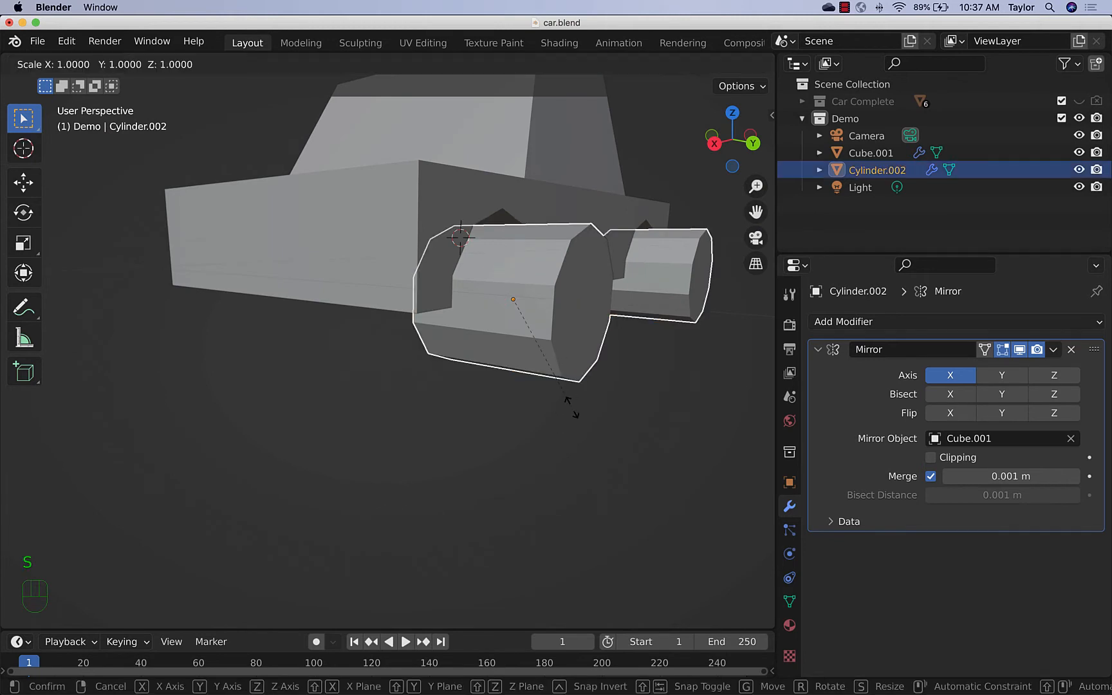
{"action": "key", "text": "y"}
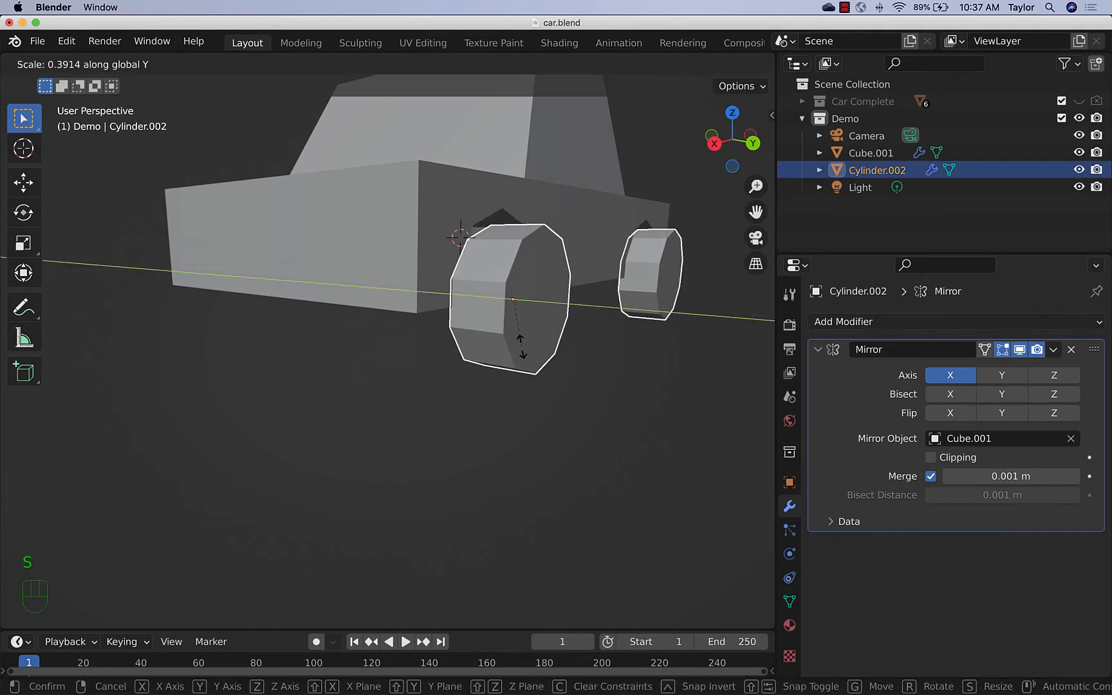
{"action": "left_click", "coordinate": [520, 346]}
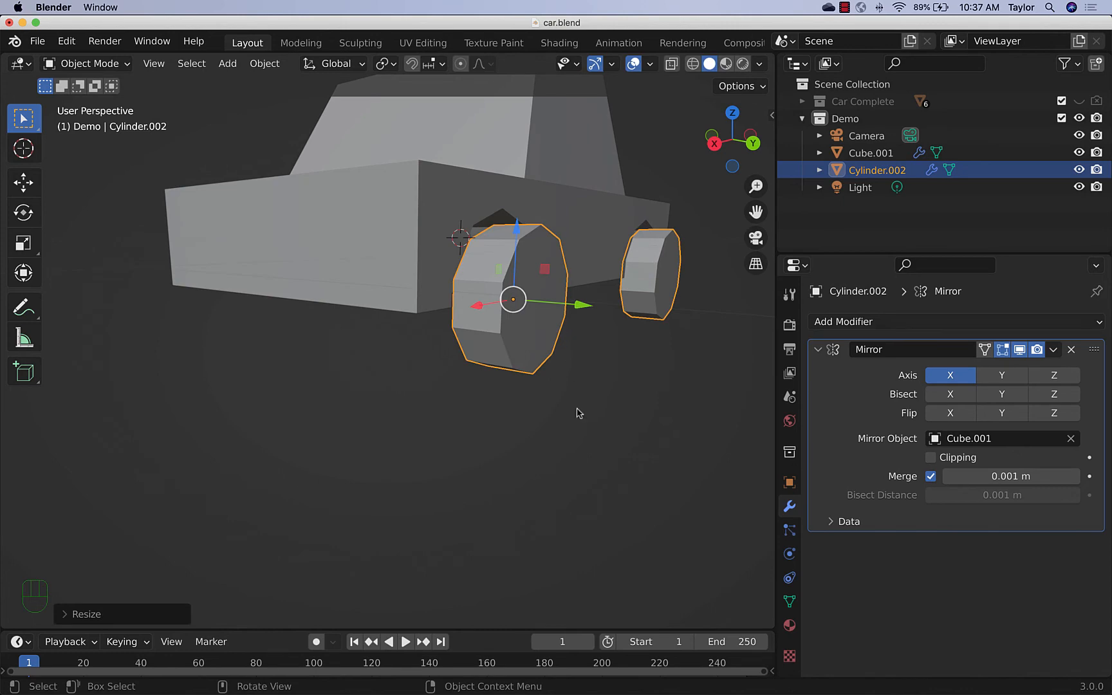
Step: In the Right Orthographic view, move the wheel inward along Y until its outer face is flush with the car's side
{"action": "left_click", "coordinate": [715, 144]}
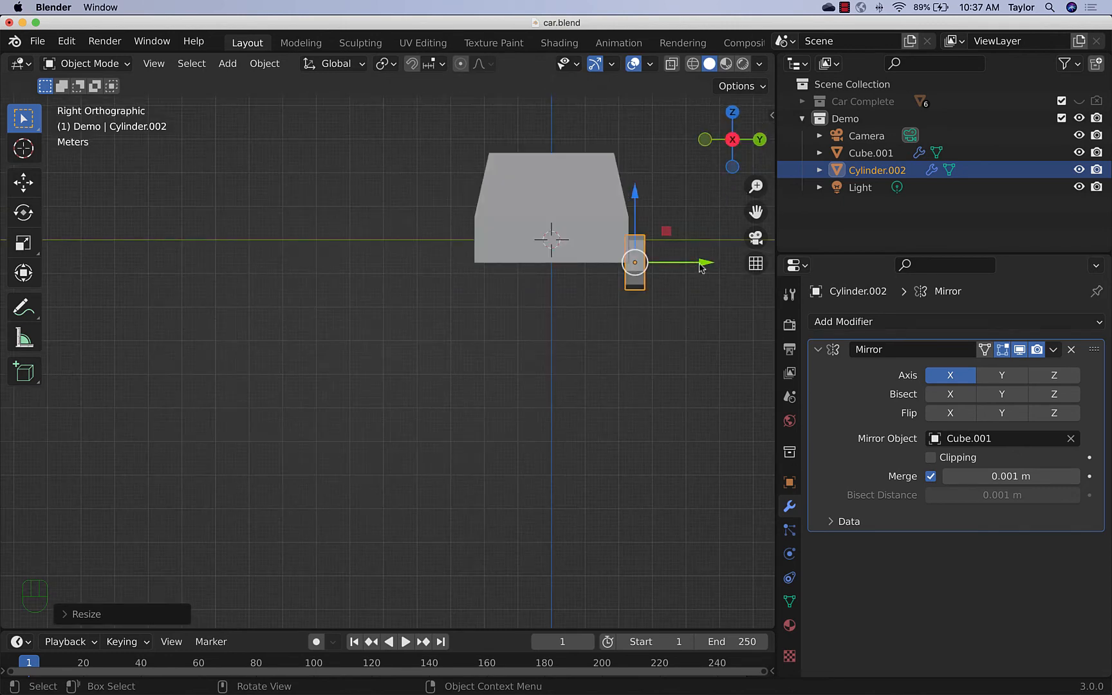
{"action": "left_click_drag", "start_coordinate": [704, 263], "coordinate": [682, 260]}
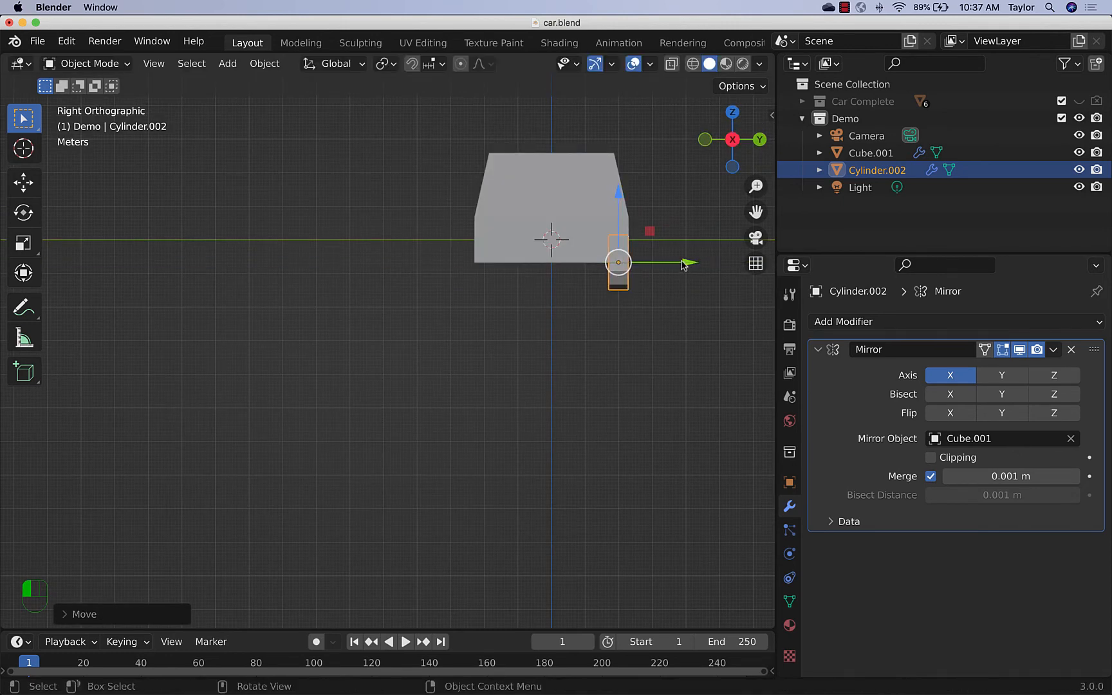
{"action": "left_click", "coordinate": [670, 322]}
{"action": "middle_click_drag", "start_coordinate": [645, 332], "coordinate": [525, 362]}
{"action": "scroll", "coordinate": [525, 361], "scroll_direction": "down", "scroll_amount": 6}
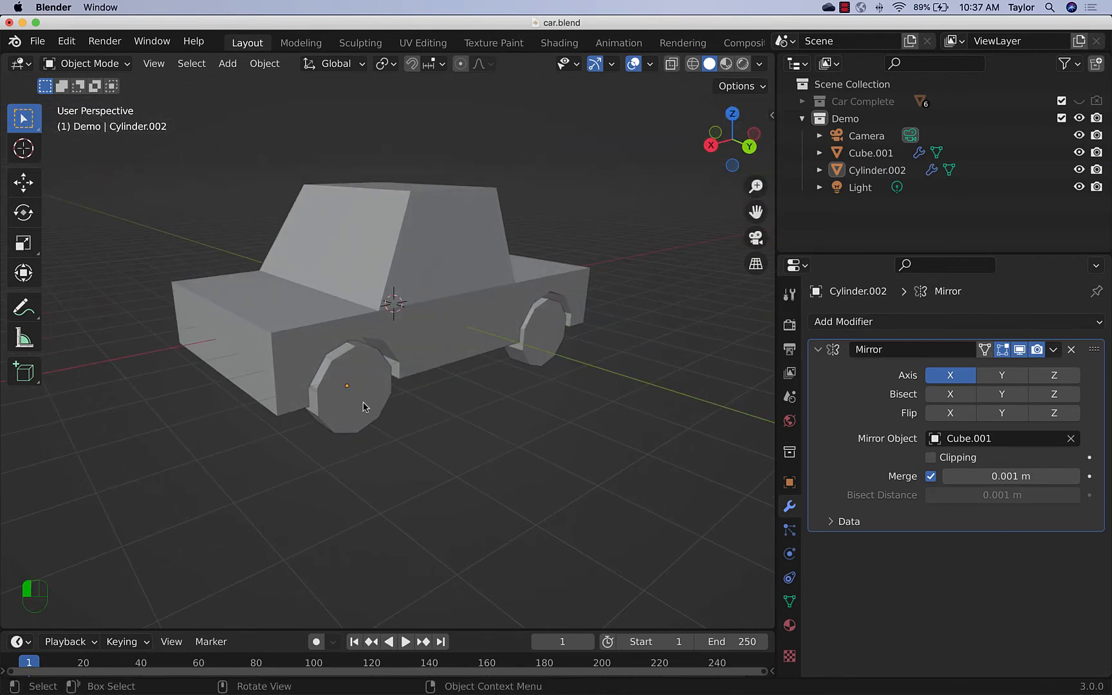
Step: Switch the viewport to rendered shading
{"action": "left_click", "coordinate": [363, 407]}
{"action": "left_click", "coordinate": [742, 63]}
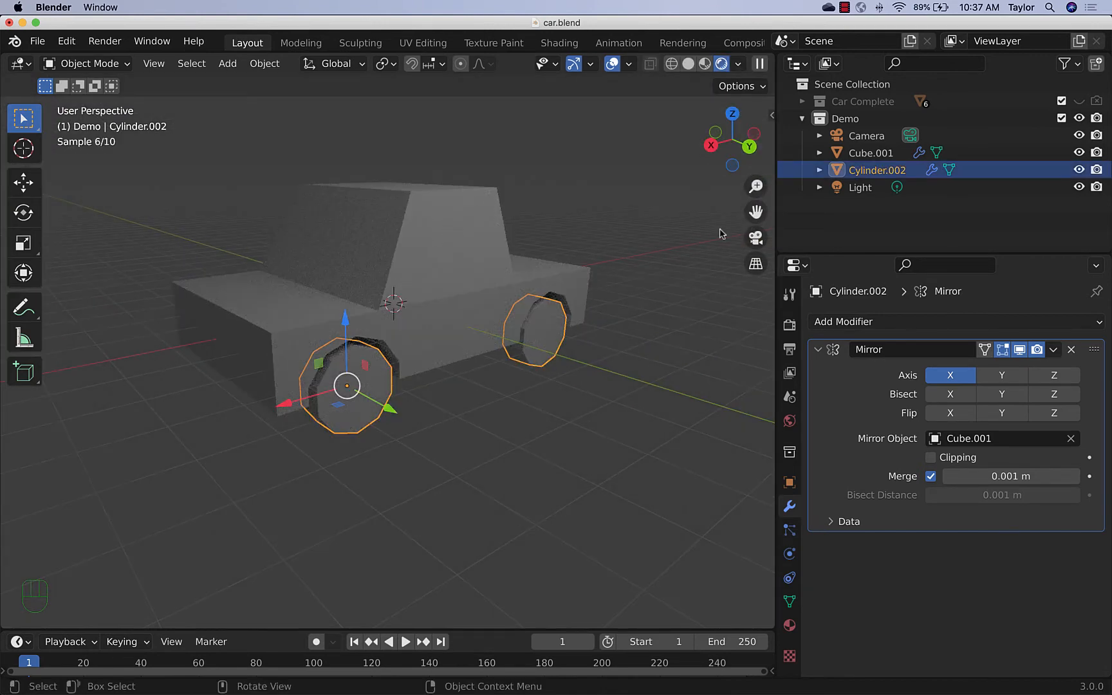
{"action": "middle_click_drag", "start_coordinate": [494, 374], "coordinate": [507, 381]}
{"action": "left_click", "coordinate": [518, 359]}
Step: Give the car body a new material with a green base color of about H 0.347, S 0.947, V 0.800
{"action": "left_click", "coordinate": [500, 287]}
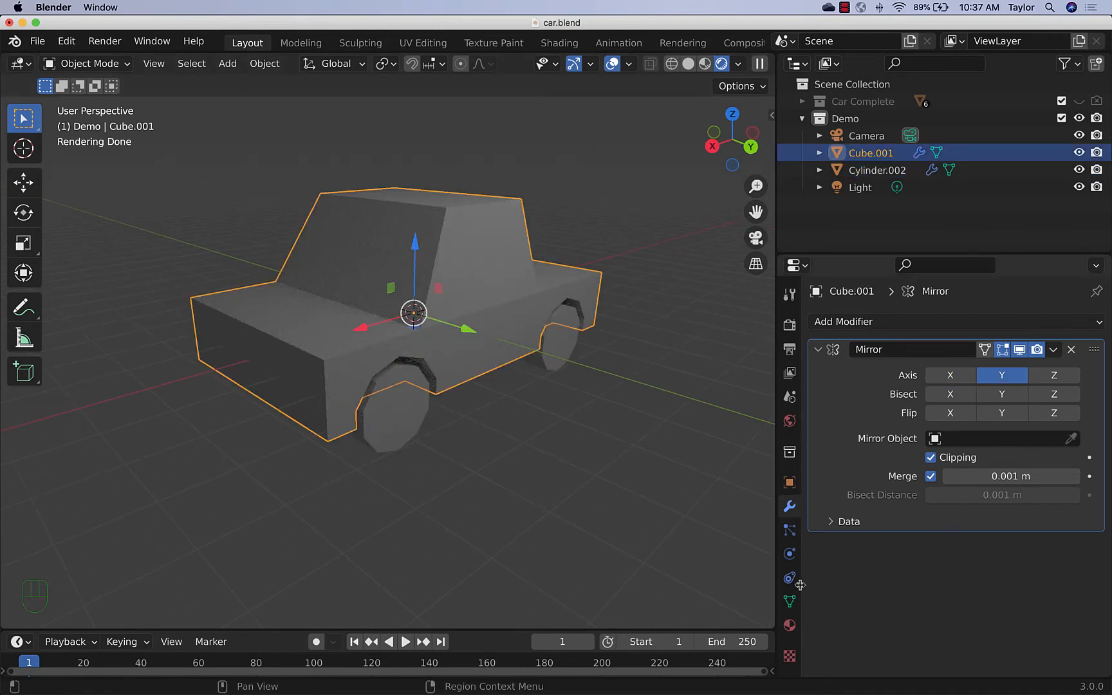
{"action": "left_click", "coordinate": [790, 625]}
{"action": "left_click", "coordinate": [851, 395]}
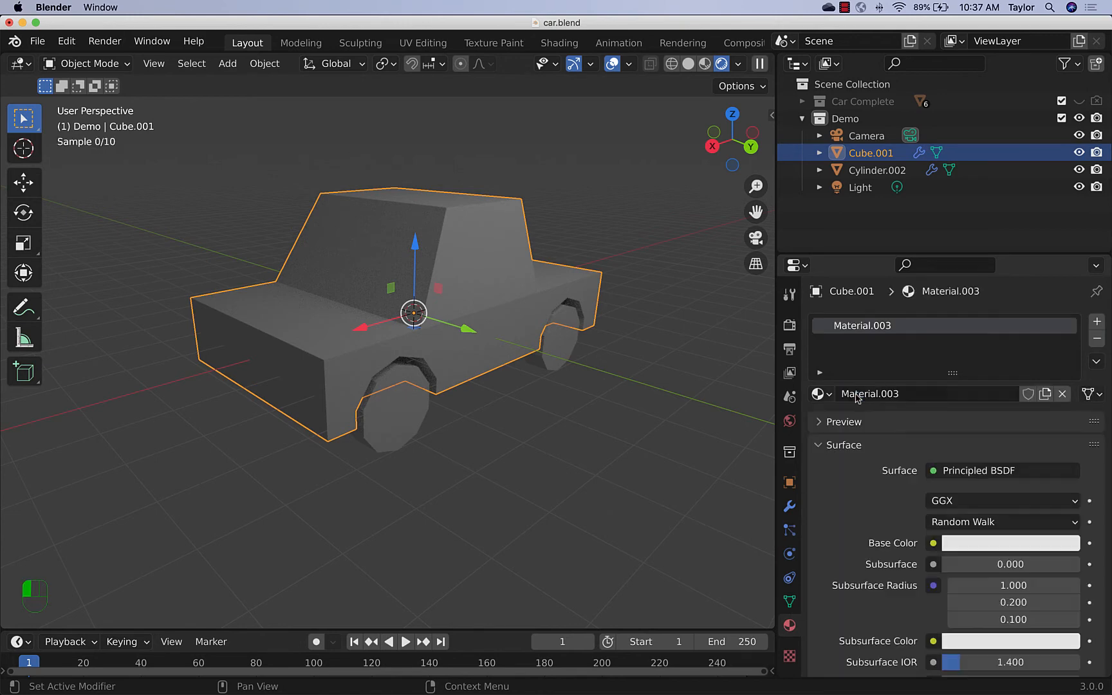
{"action": "left_click", "coordinate": [978, 544]}
{"action": "left_click_drag", "start_coordinate": [966, 351], "coordinate": [952, 328]}
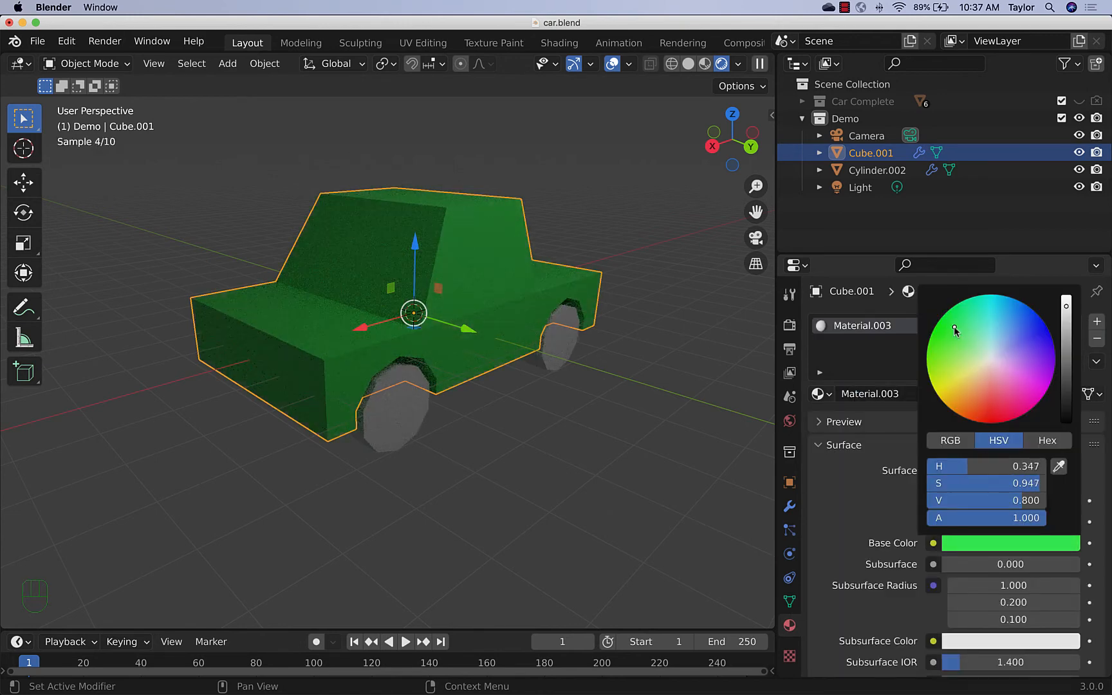
Step: Give the wheels a new material with a near-black base color of about V 0.012
{"action": "left_click", "coordinate": [415, 419]}
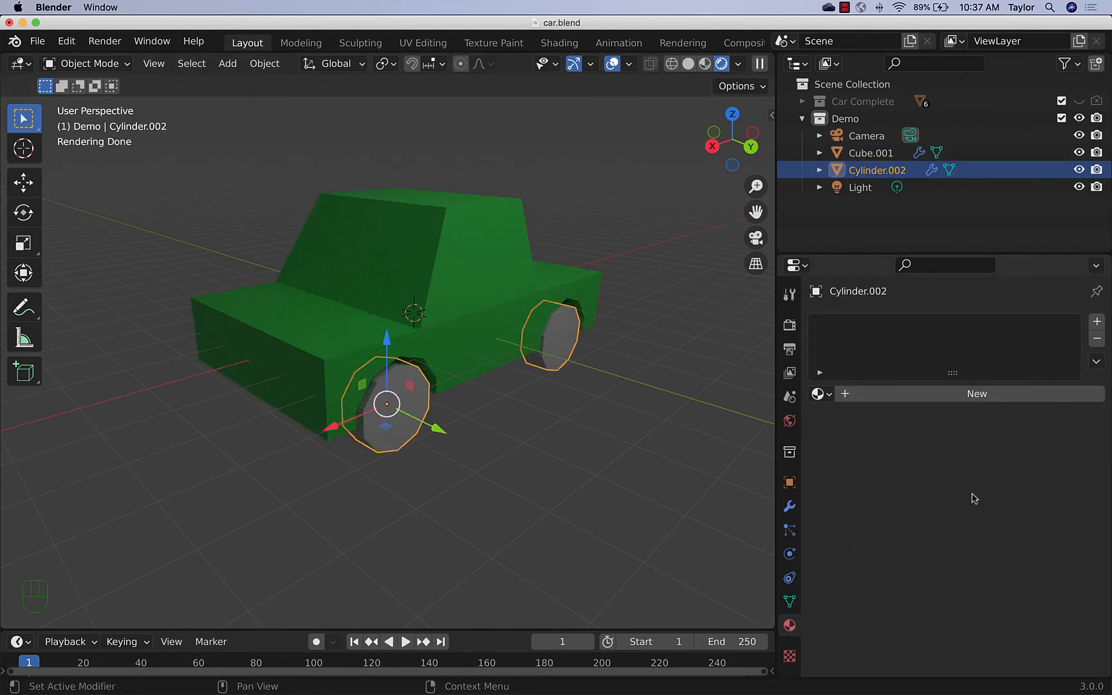
{"action": "left_click", "coordinate": [850, 394]}
{"action": "left_click", "coordinate": [962, 542]}
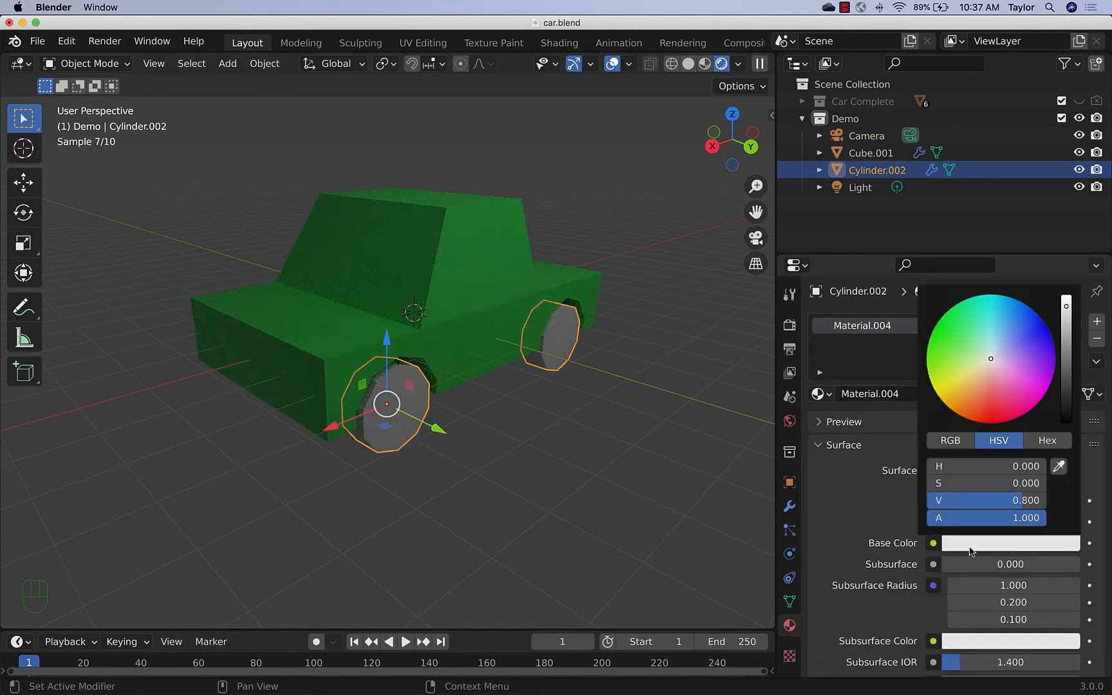
{"action": "left_click_drag", "start_coordinate": [1030, 500], "coordinate": [933, 500]}
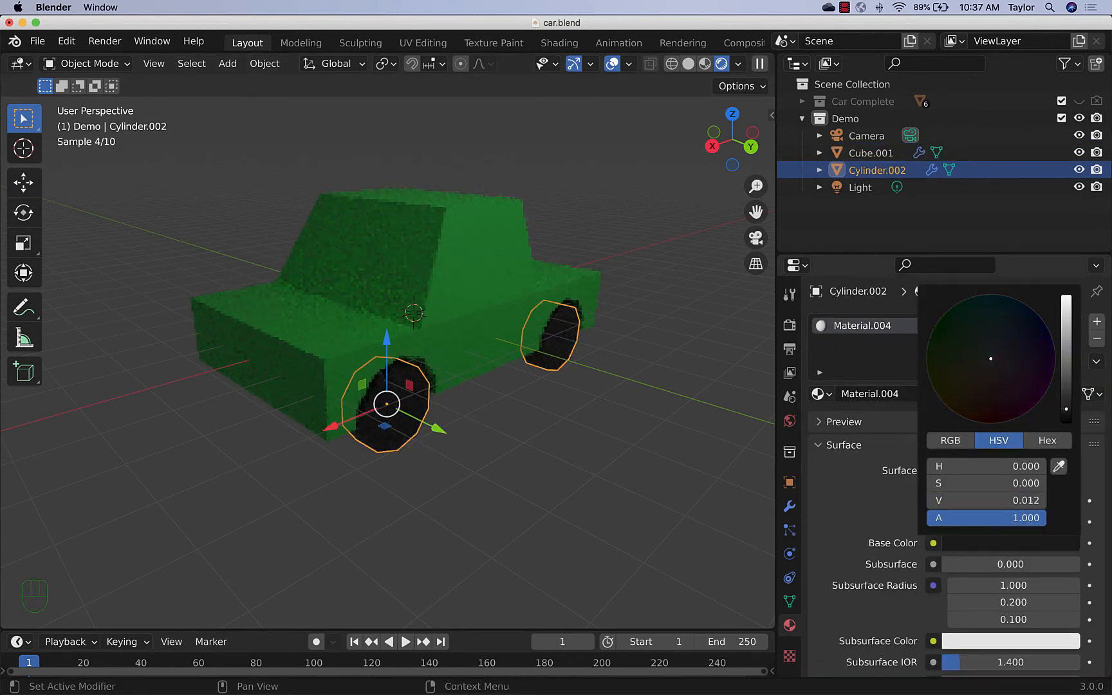
{"action": "left_click", "coordinate": [597, 467]}
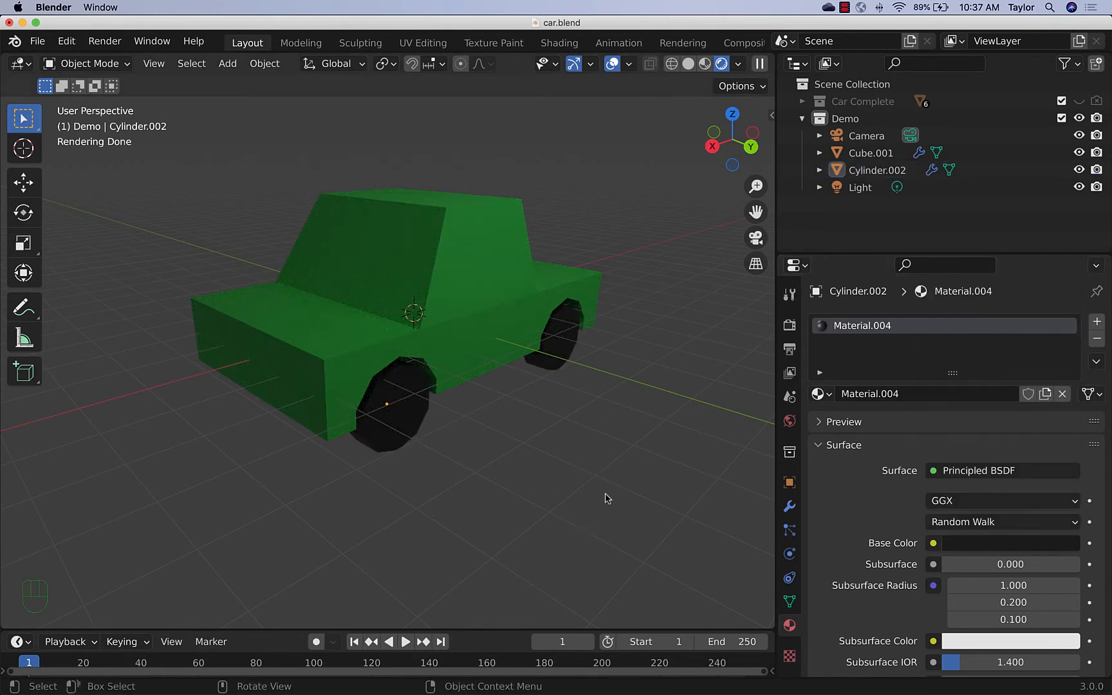
Step: Examine the green body and black wheels from the side and up close in rendered shading
{"action": "middle_click_drag", "start_coordinate": [603, 496], "coordinate": [593, 491]}
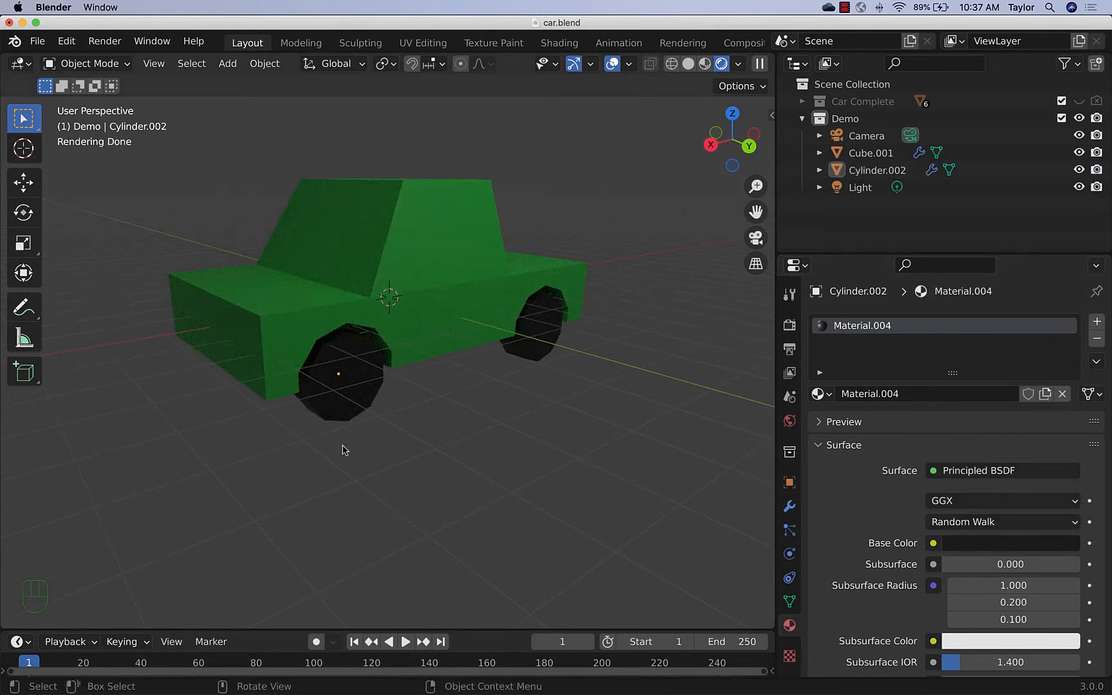
{"action": "scroll", "coordinate": [344, 448], "scroll_direction": "up", "scroll_amount": 6}
{"action": "left_click", "coordinate": [402, 455]}
{"action": "scroll", "coordinate": [405, 460], "scroll_direction": "down", "scroll_amount": 3}
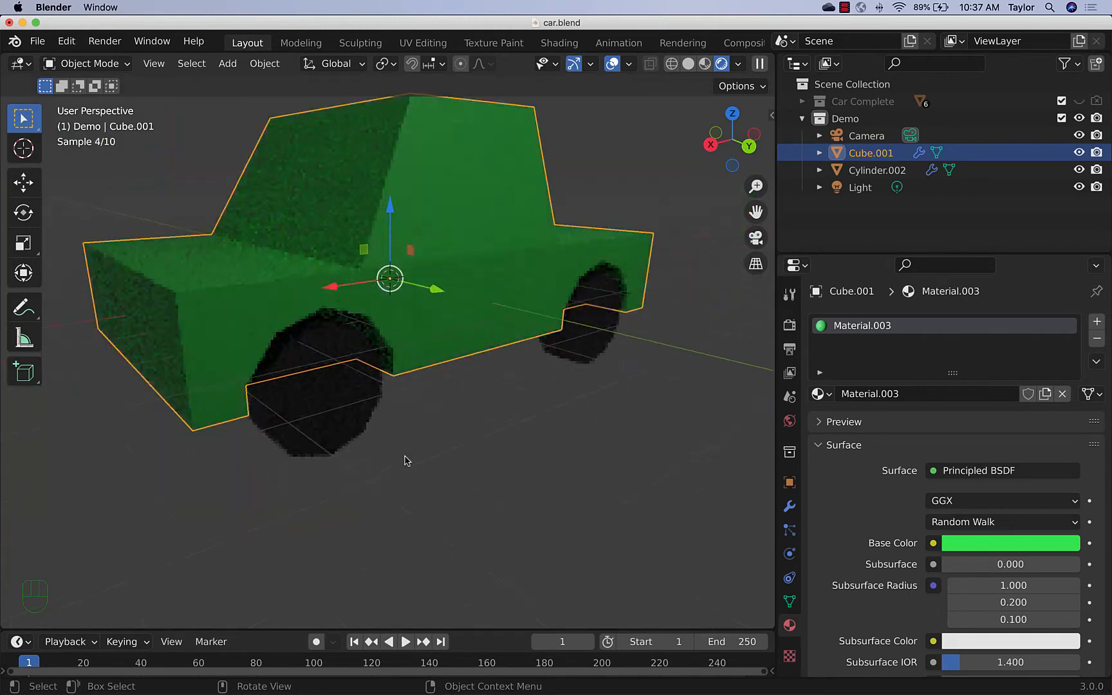
{"action": "scroll", "coordinate": [406, 459], "scroll_direction": "up", "scroll_amount": 4}
{"action": "scroll", "coordinate": [405, 459], "scroll_direction": "down", "scroll_amount": 5}
{"action": "scroll", "coordinate": [405, 459], "scroll_direction": "up", "scroll_amount": 2}
{"action": "left_click", "coordinate": [430, 466]}
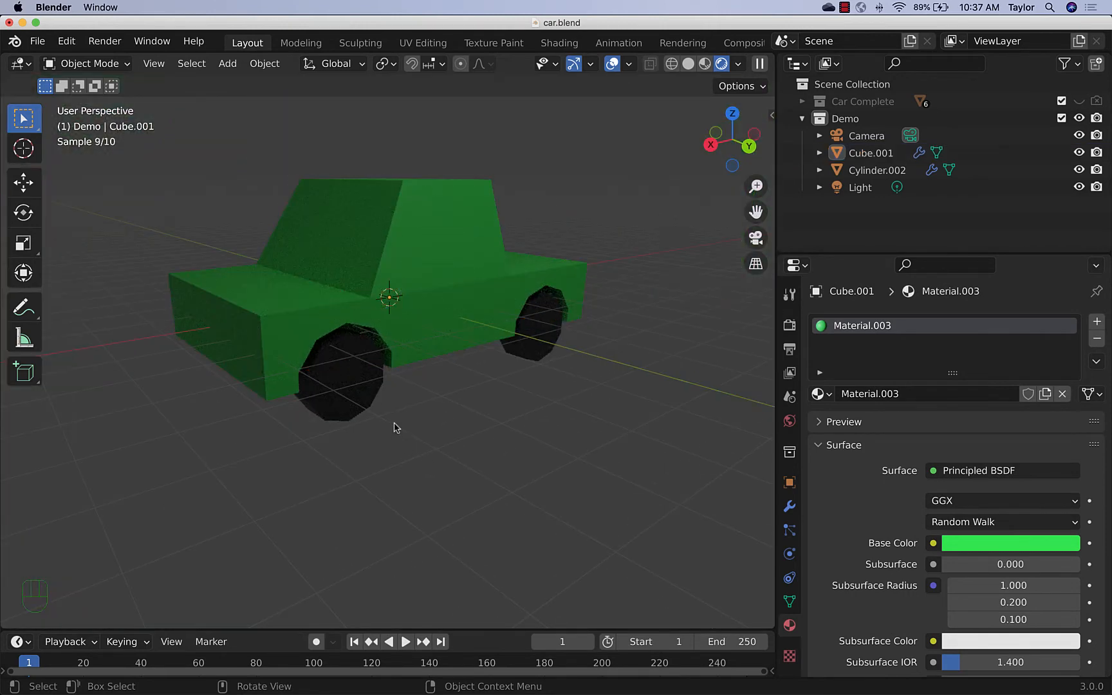
Step: Switch the viewport to solid shading, select the wheel cylinder and show it in the Back Orthographic view
{"action": "left_click", "coordinate": [689, 64]}
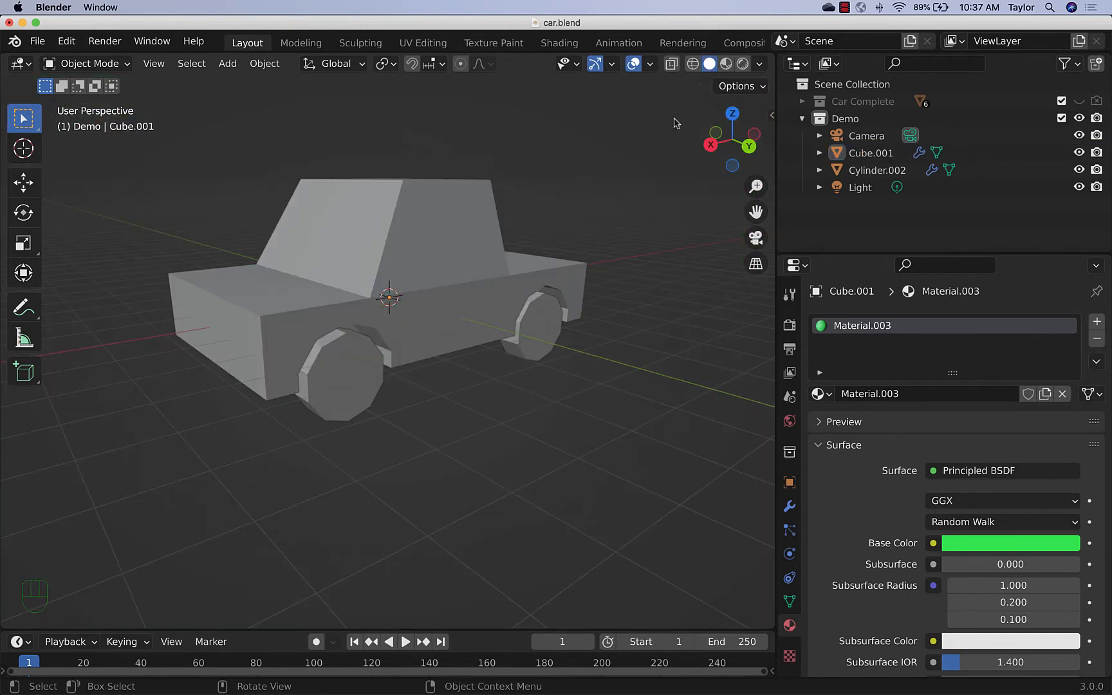
{"action": "left_click", "coordinate": [334, 409]}
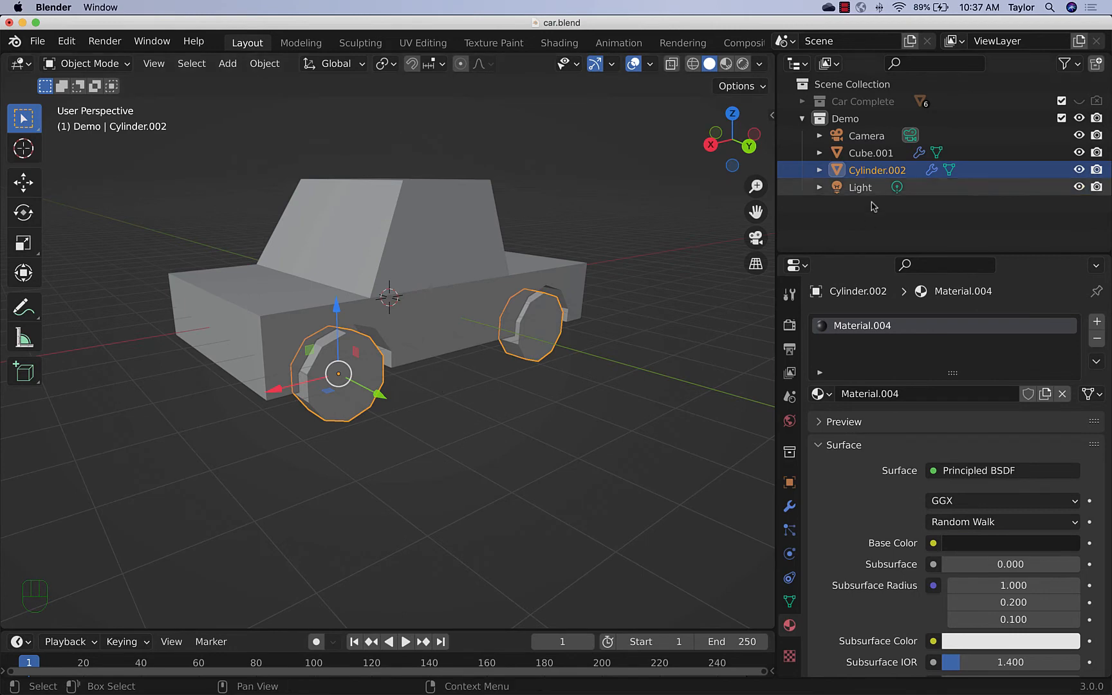
{"action": "left_click", "coordinate": [749, 147]}
{"action": "scroll", "coordinate": [161, 258], "scroll_direction": "up", "scroll_amount": 5}
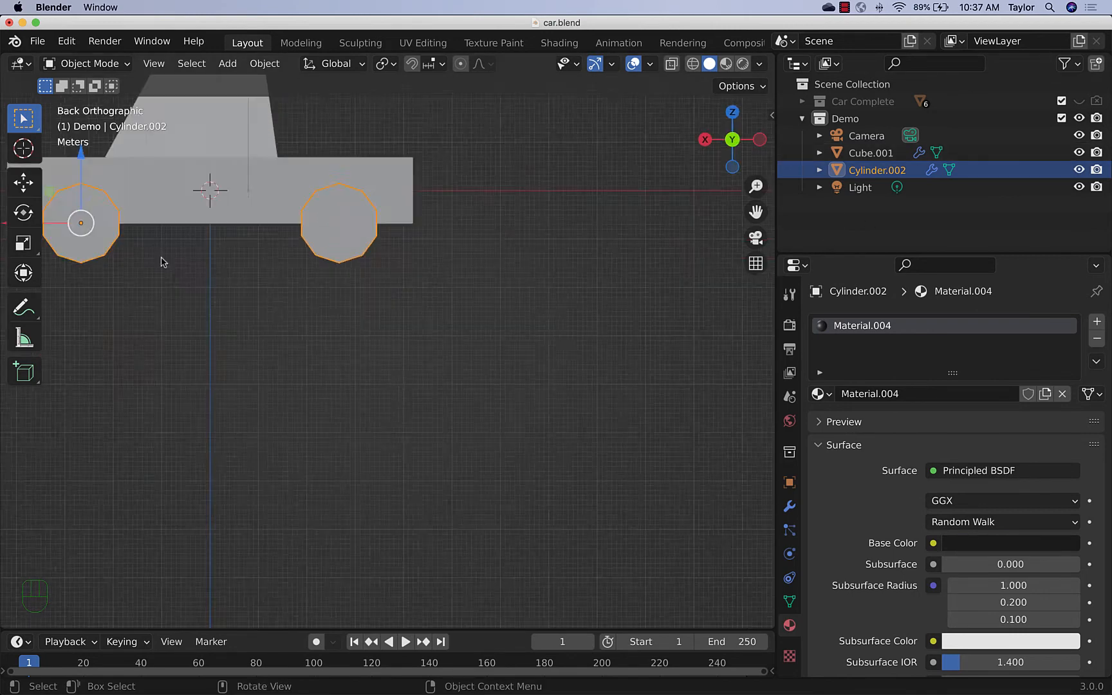
{"action": "middle_click_drag", "start_coordinate": [168, 265], "coordinate": [275, 328]}
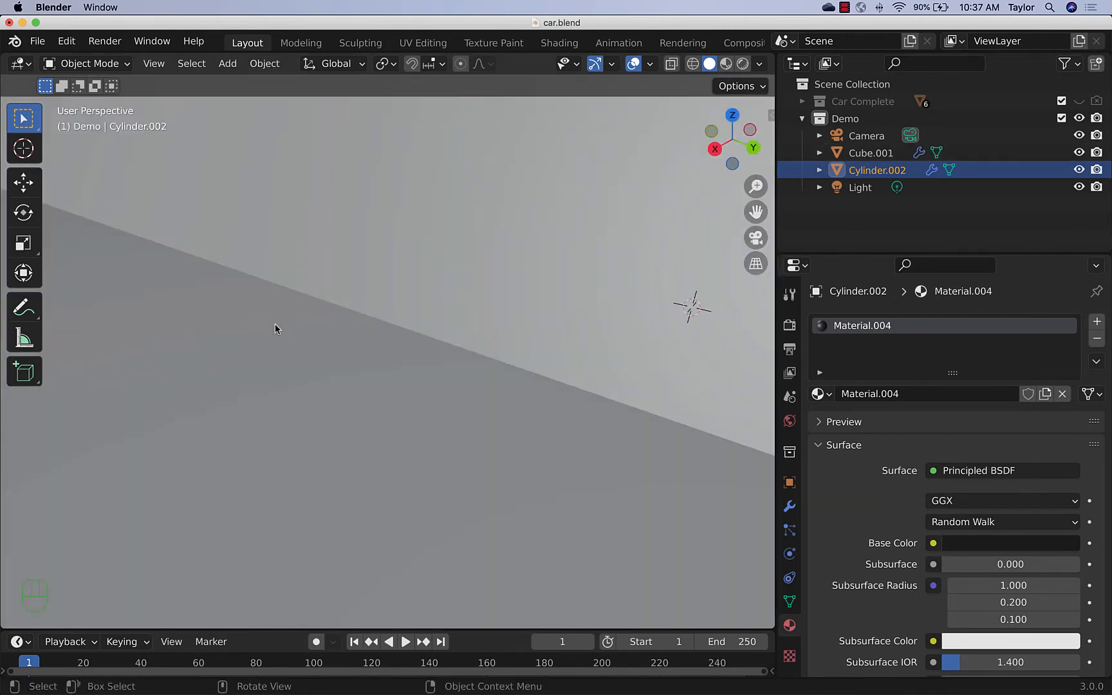
{"action": "left_click", "coordinate": [751, 147]}
{"action": "middle_click_drag", "start_coordinate": [437, 290], "coordinate": [583, 497], "text": "shift"}
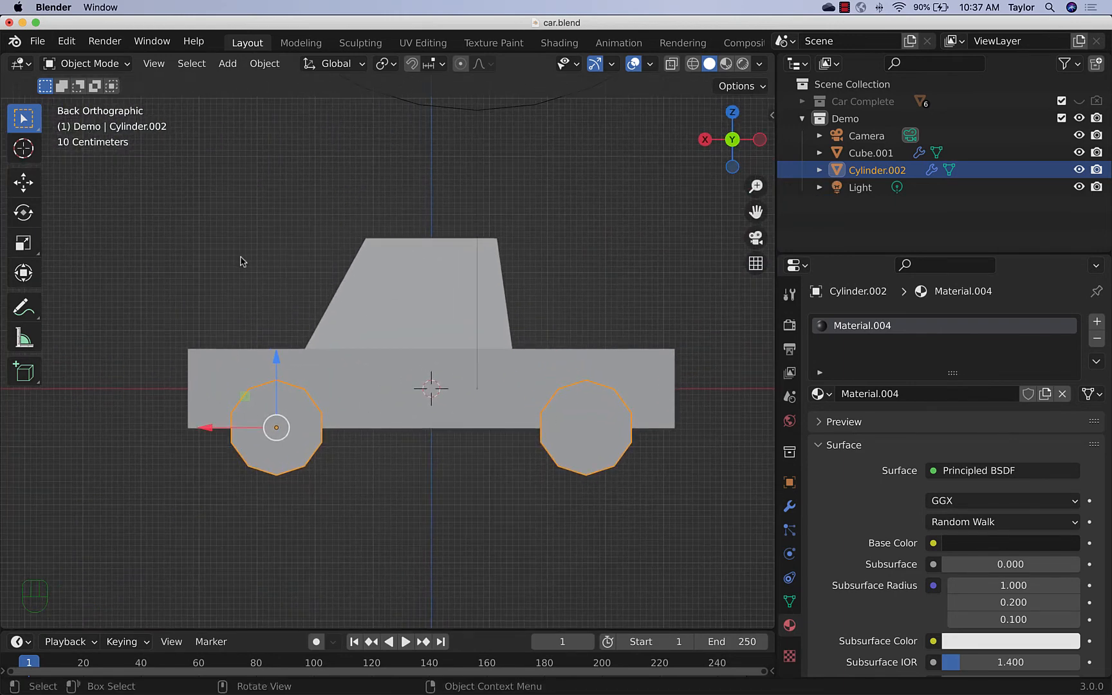
Step: In Edit Mode with face selection, inset the wheel's outer face by about 0.303 m to outline a rim
{"action": "key", "text": "Tab"}
{"action": "scroll", "coordinate": [332, 462], "scroll_direction": "up", "scroll_amount": 1}
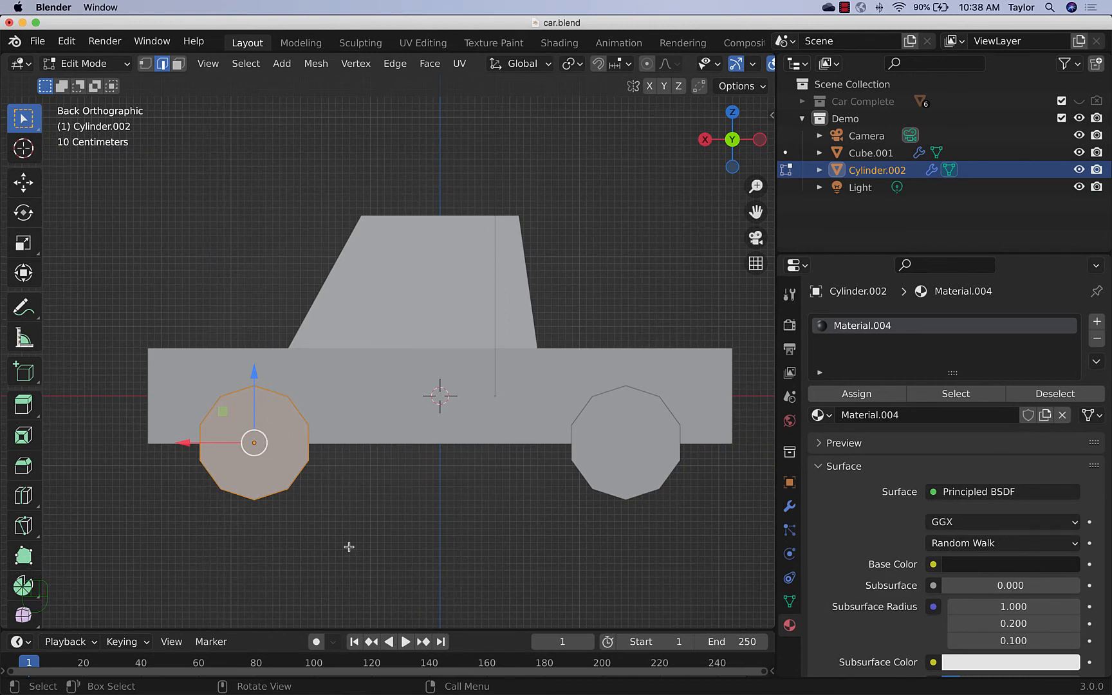
{"action": "mouse_move", "coordinate": [349, 546]}
{"action": "middle_mouse_down"}
{"action": "mouse_move", "coordinate": [313, 529]}
{"action": "mouse_move", "coordinate": [353, 542]}
{"action": "middle_mouse_up"}
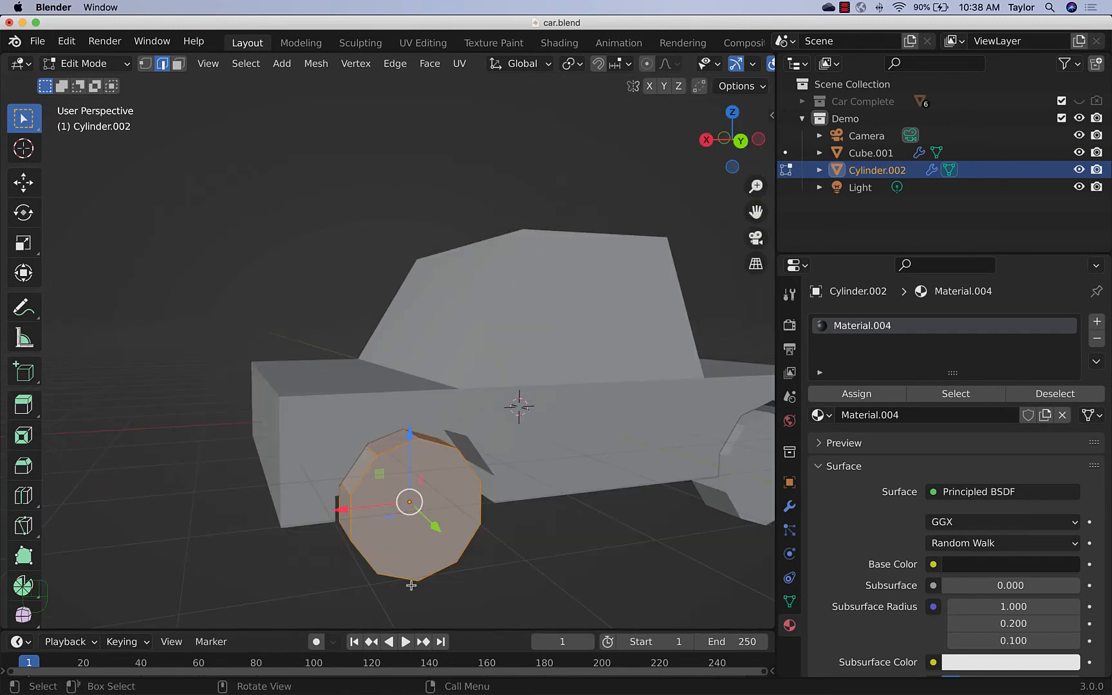
{"action": "key", "text": "3"}
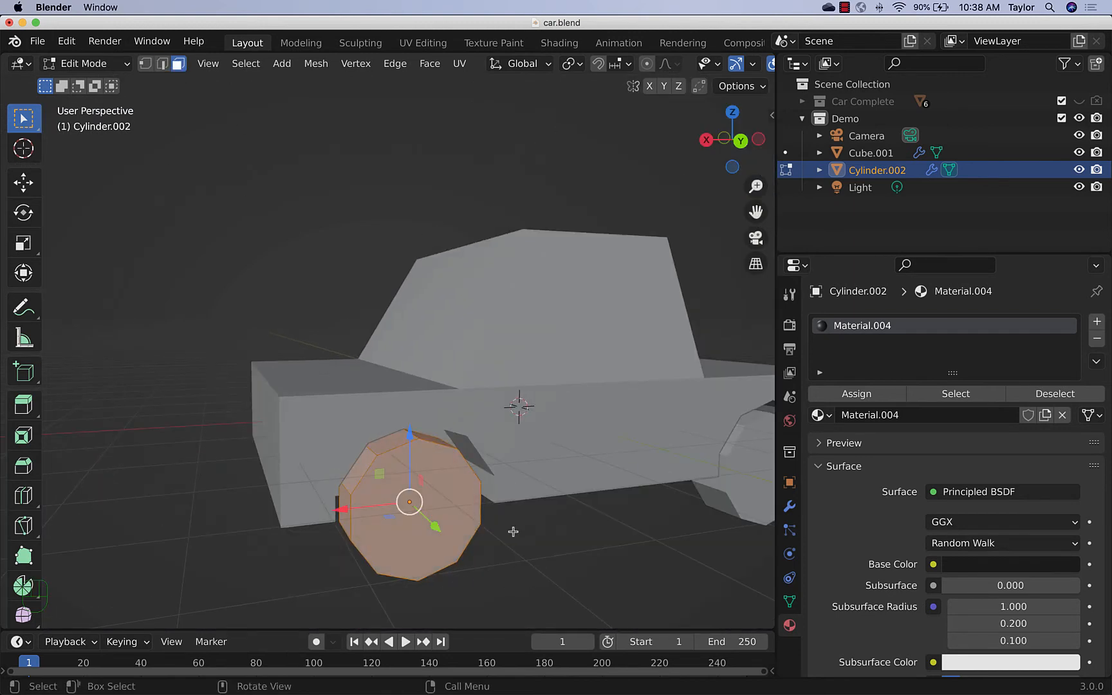
{"action": "left_click", "coordinate": [513, 544]}
{"action": "left_click", "coordinate": [450, 527]}
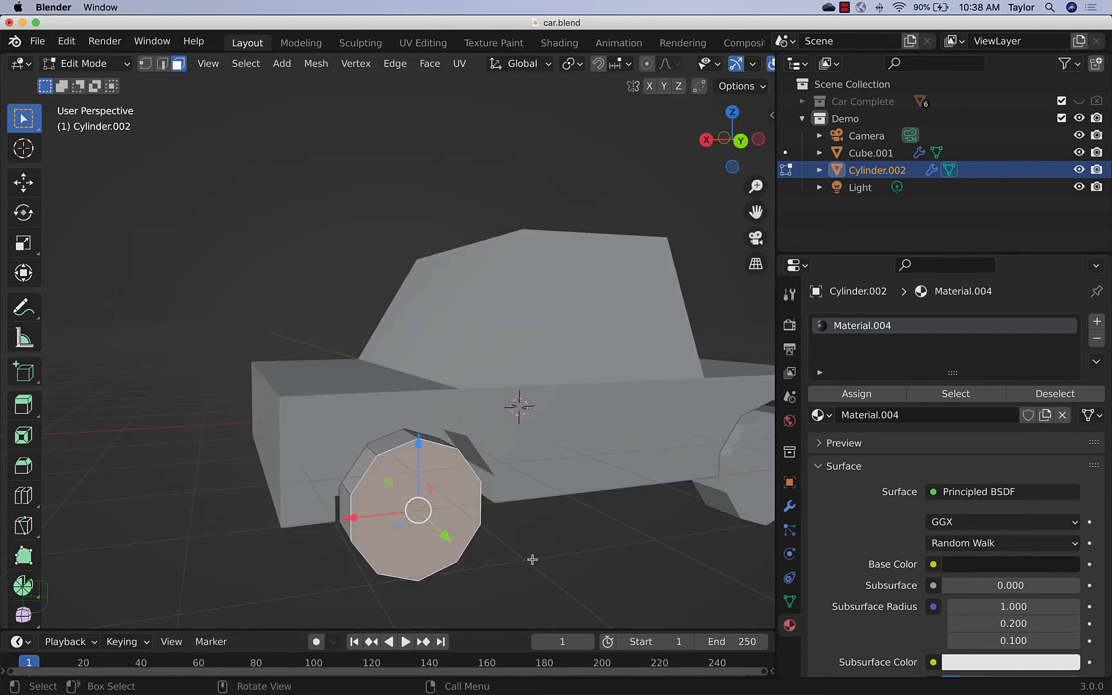
{"action": "key", "text": "i"}
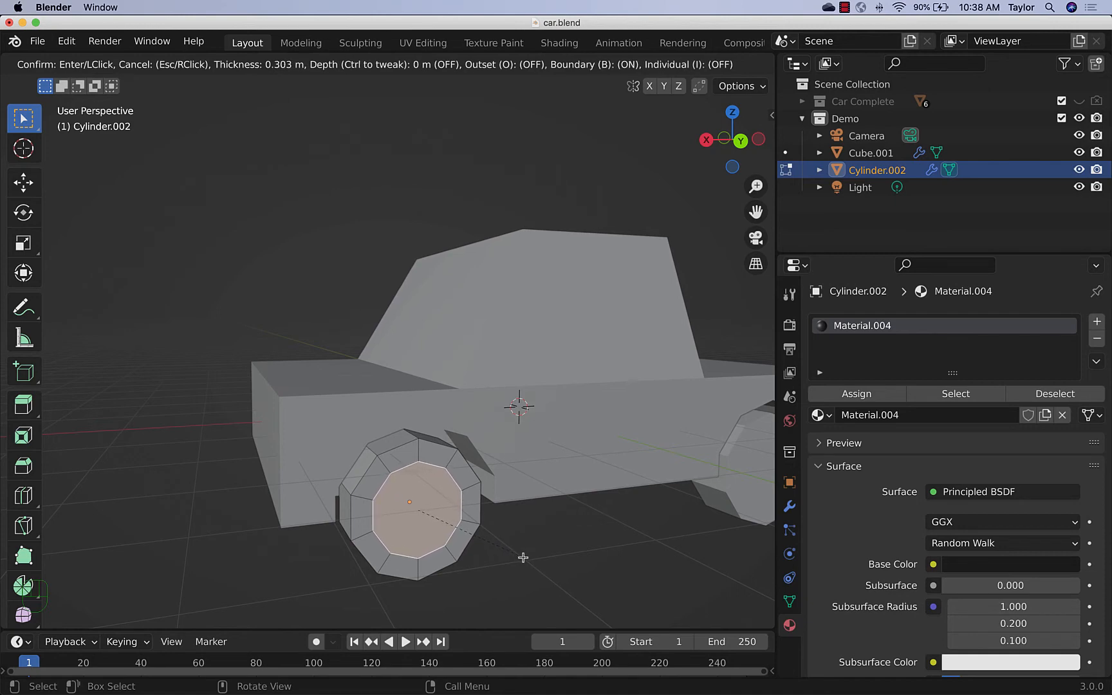
{"action": "left_click", "coordinate": [522, 558]}
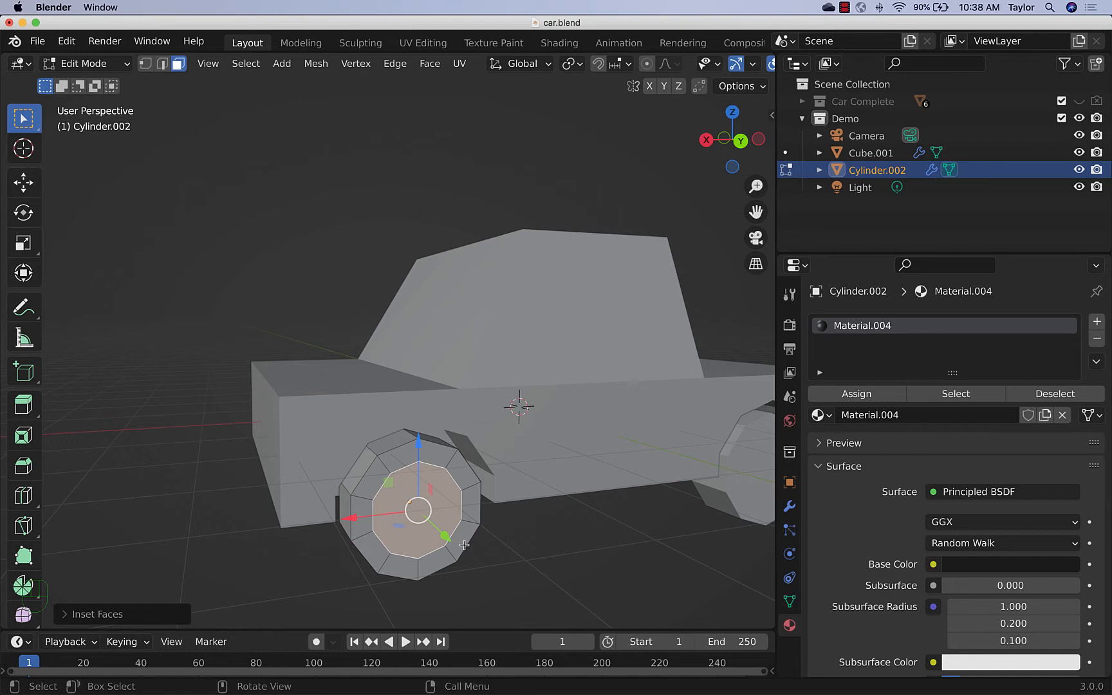
Step: Try a second inset of about 0.389 m with an inward extrusion of about 0.257 m on the wheel face, and undo both
{"action": "key", "text": "i"}
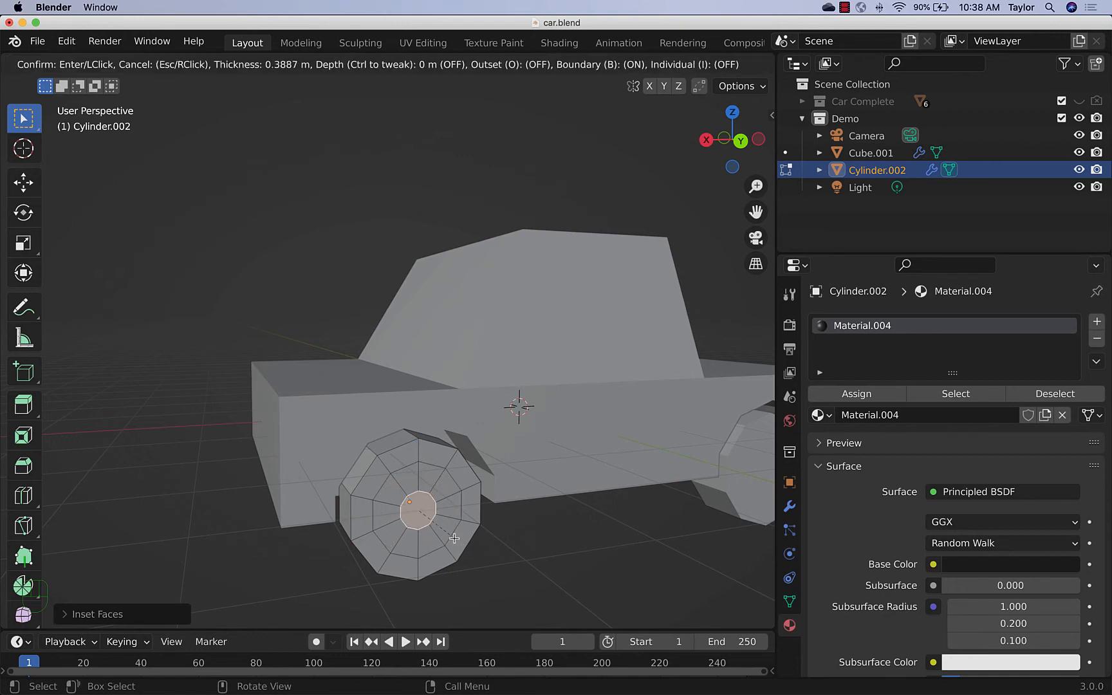
{"action": "left_click", "coordinate": [454, 538]}
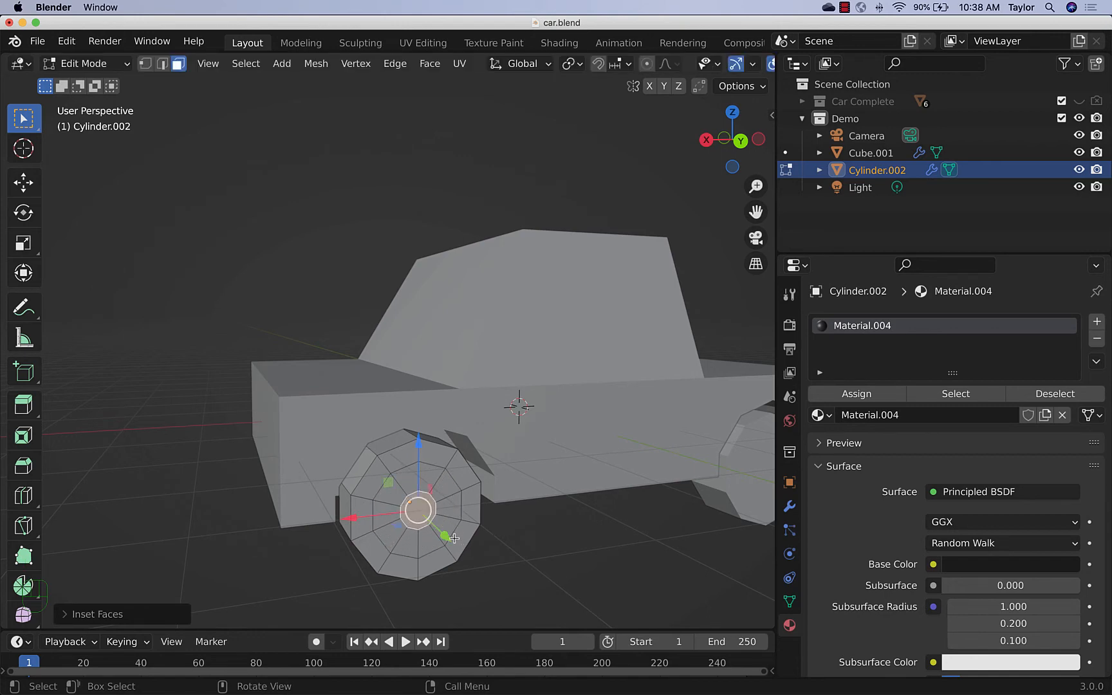
{"action": "key", "text": "e"}
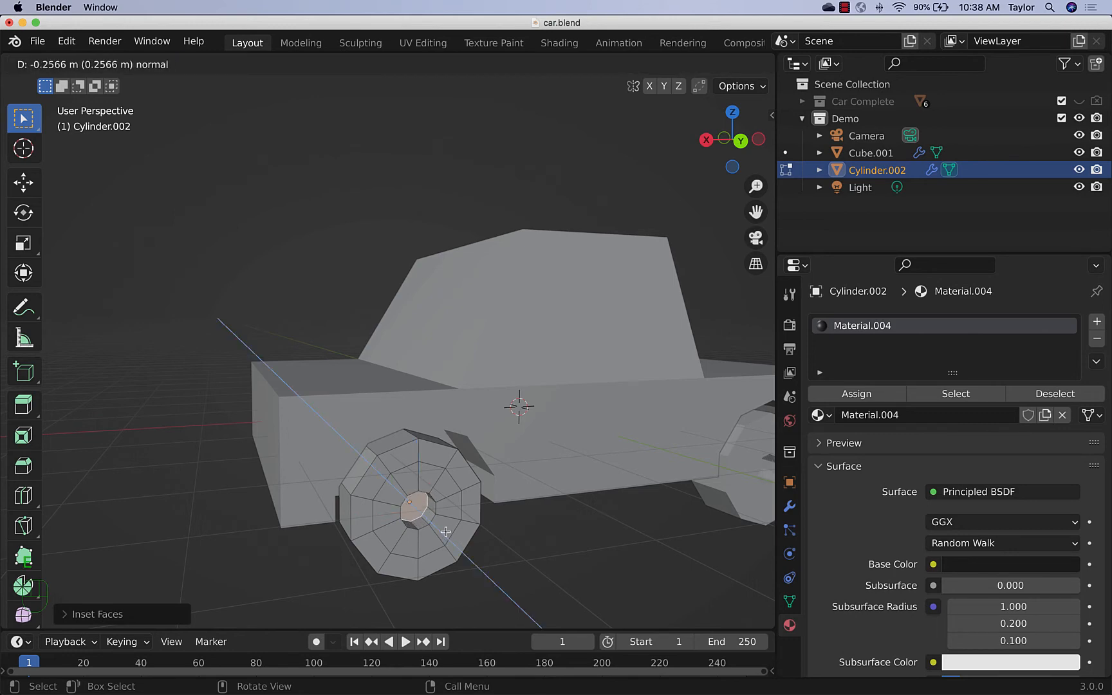
{"action": "left_click", "coordinate": [446, 532]}
{"action": "key", "text": "super+z"}
{"action": "key", "text": "super+z"}
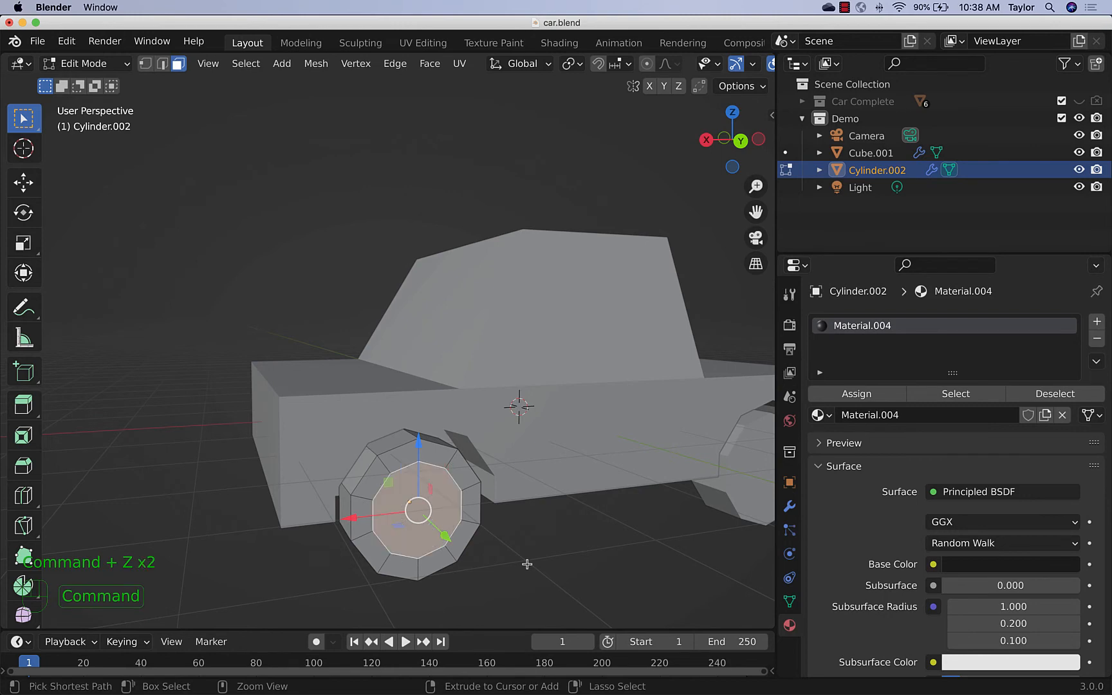
Step: Return to Object Mode, switch the viewport to rendered shading and deselect the wheels
{"action": "scroll", "coordinate": [463, 530], "scroll_direction": "down", "scroll_amount": 4}
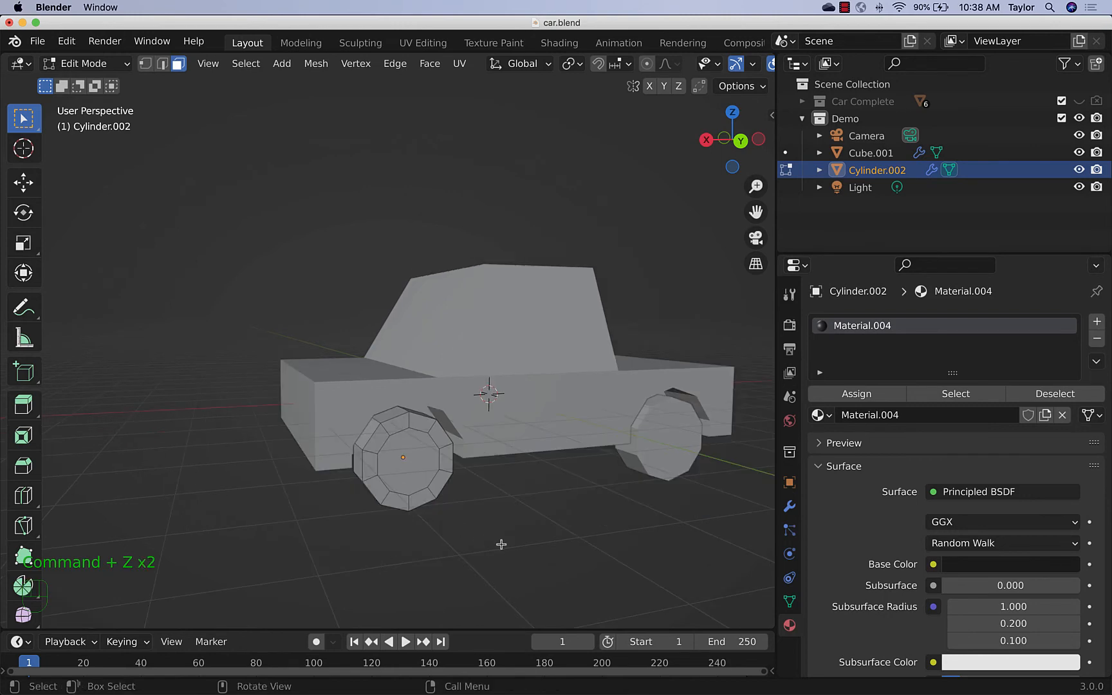
{"action": "middle_click_drag", "start_coordinate": [502, 541], "coordinate": [320, 343]}
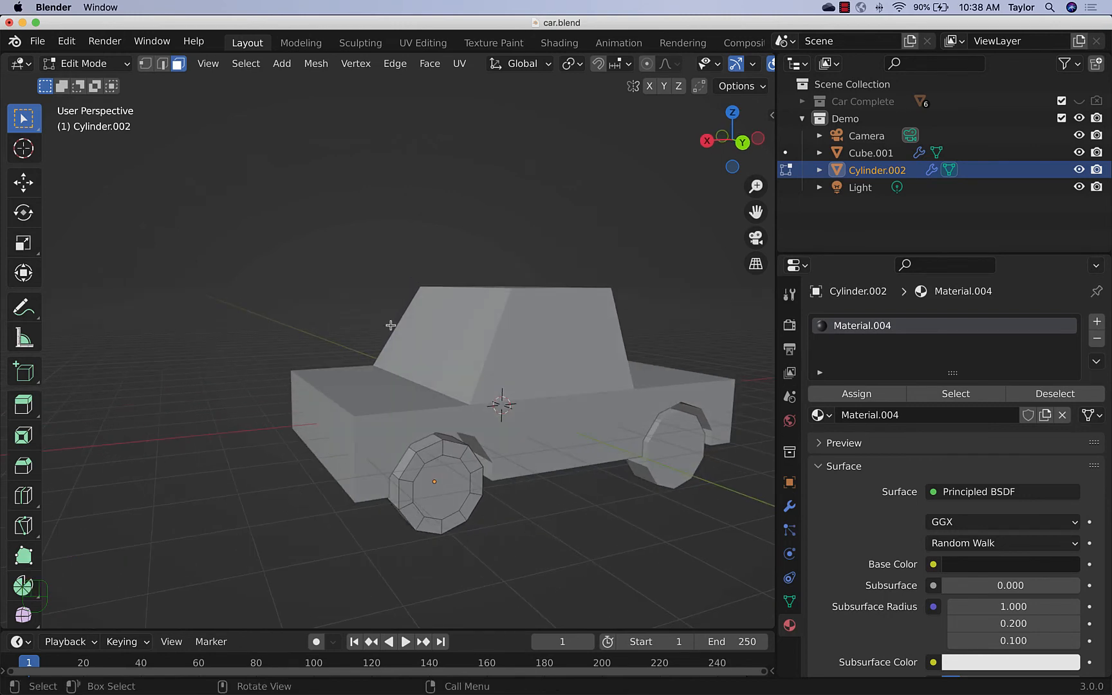
{"action": "key", "text": "Tab"}
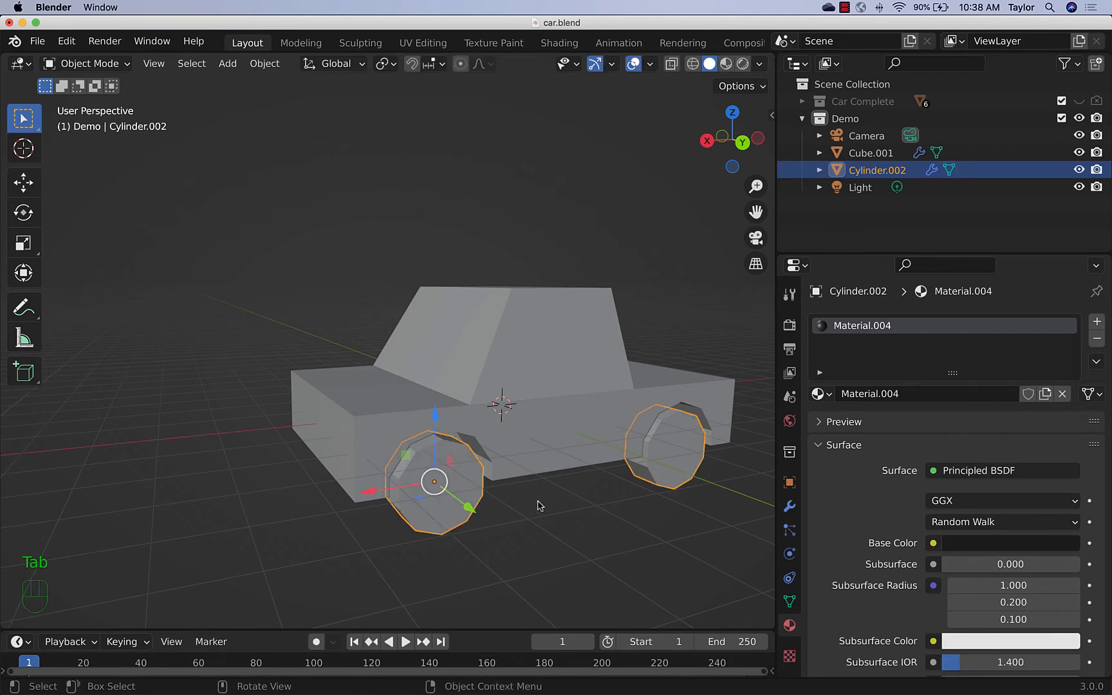
{"action": "left_click", "coordinate": [743, 63]}
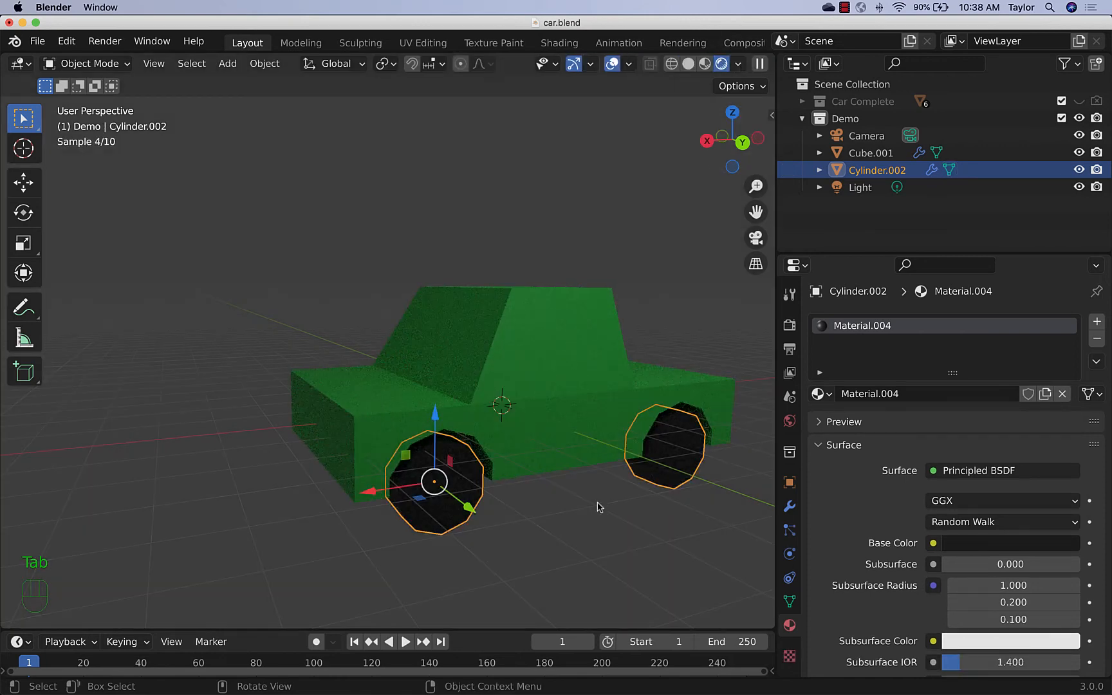
{"action": "left_click", "coordinate": [538, 539]}
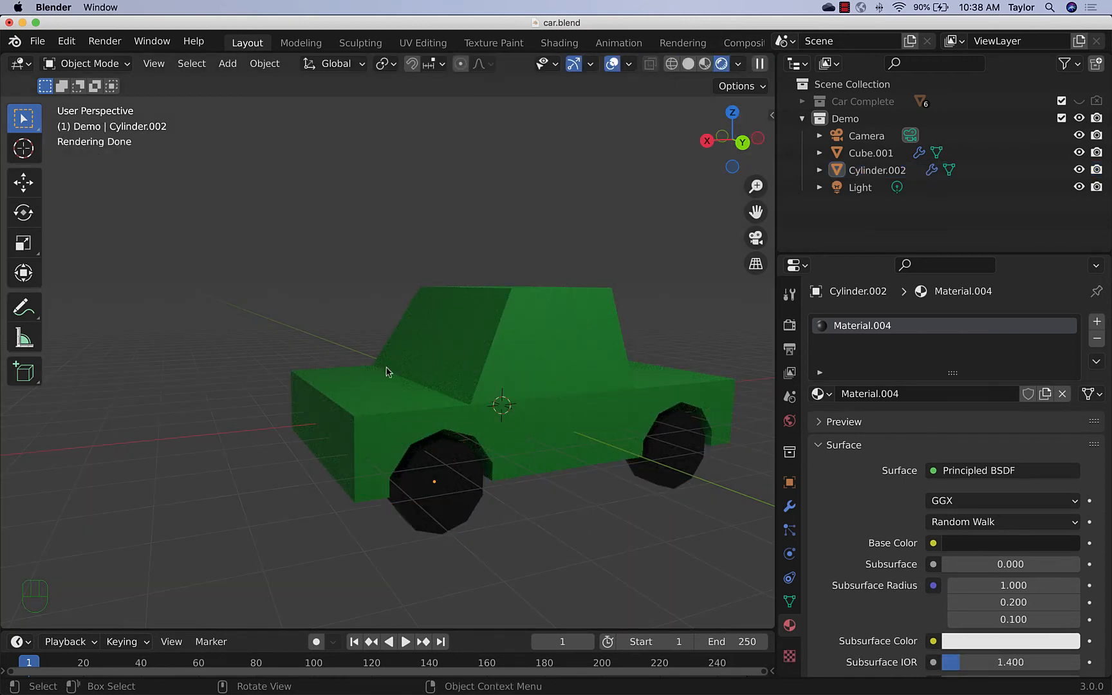
{"action": "middle_click_drag", "start_coordinate": [388, 371], "coordinate": [601, 395]}
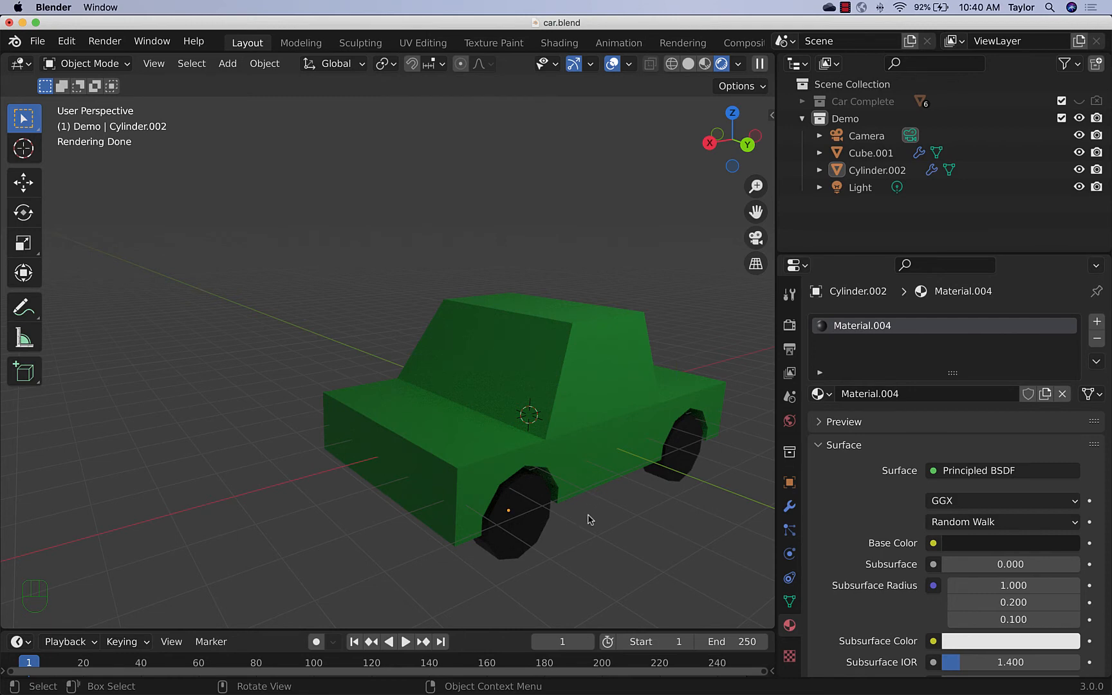
{"action": "middle_click_drag", "start_coordinate": [588, 518], "coordinate": [534, 459]}
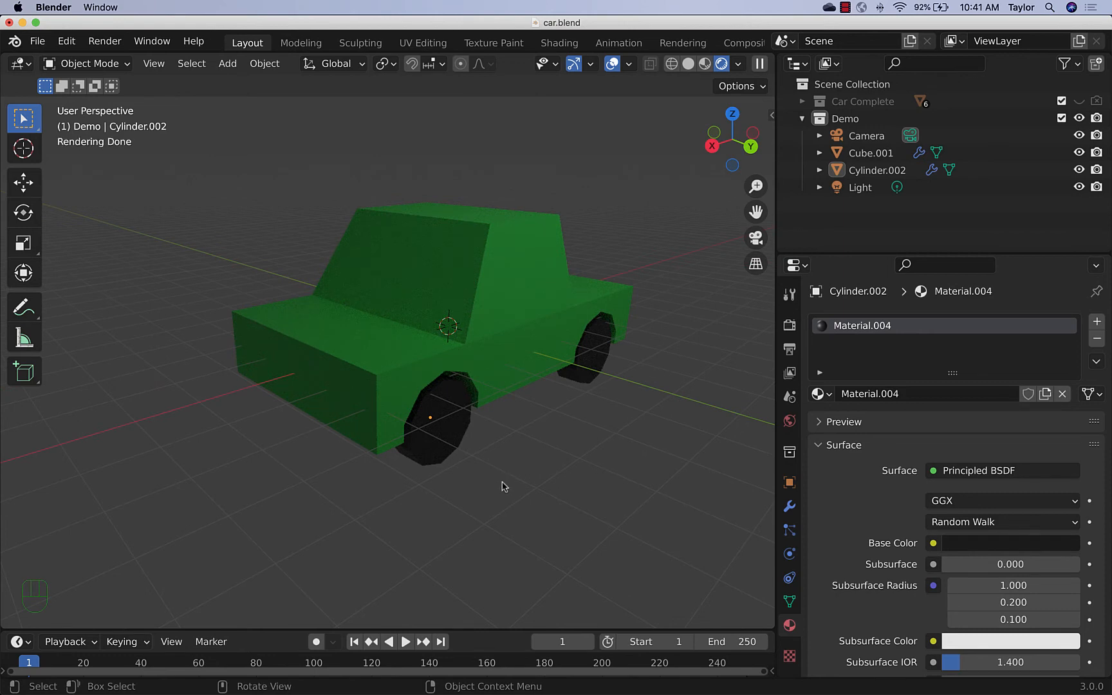
Step: Select the wheel's inset center face in Edit Mode and assign it to a newly added second material slot
{"action": "left_click", "coordinate": [435, 425]}
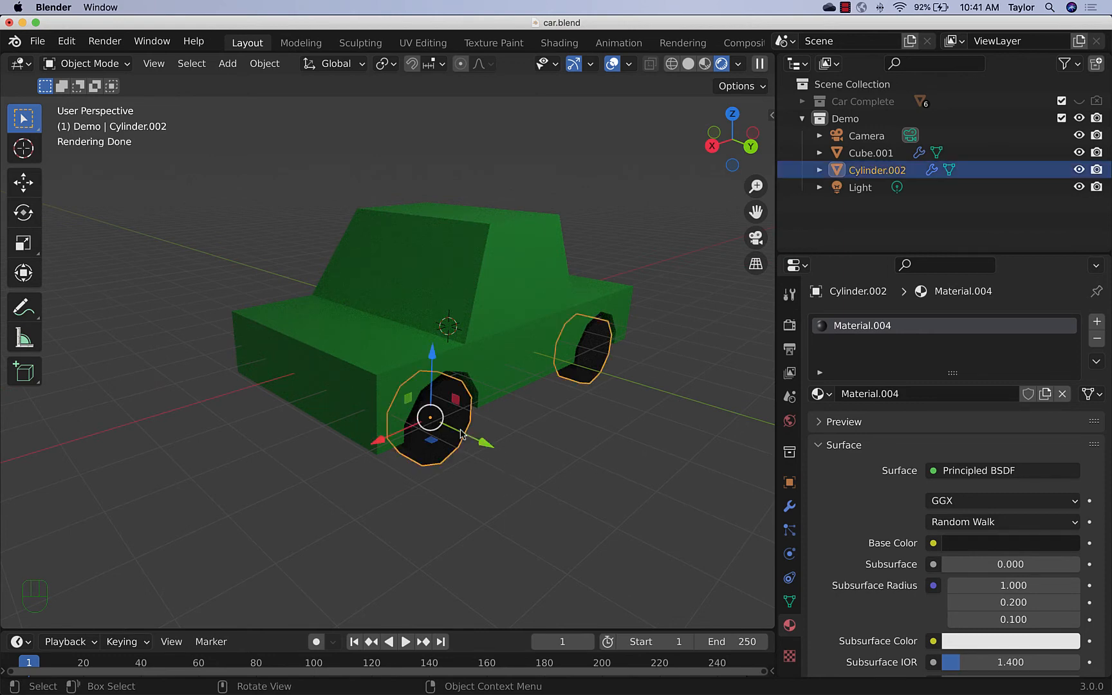
{"action": "key", "text": "Tab"}
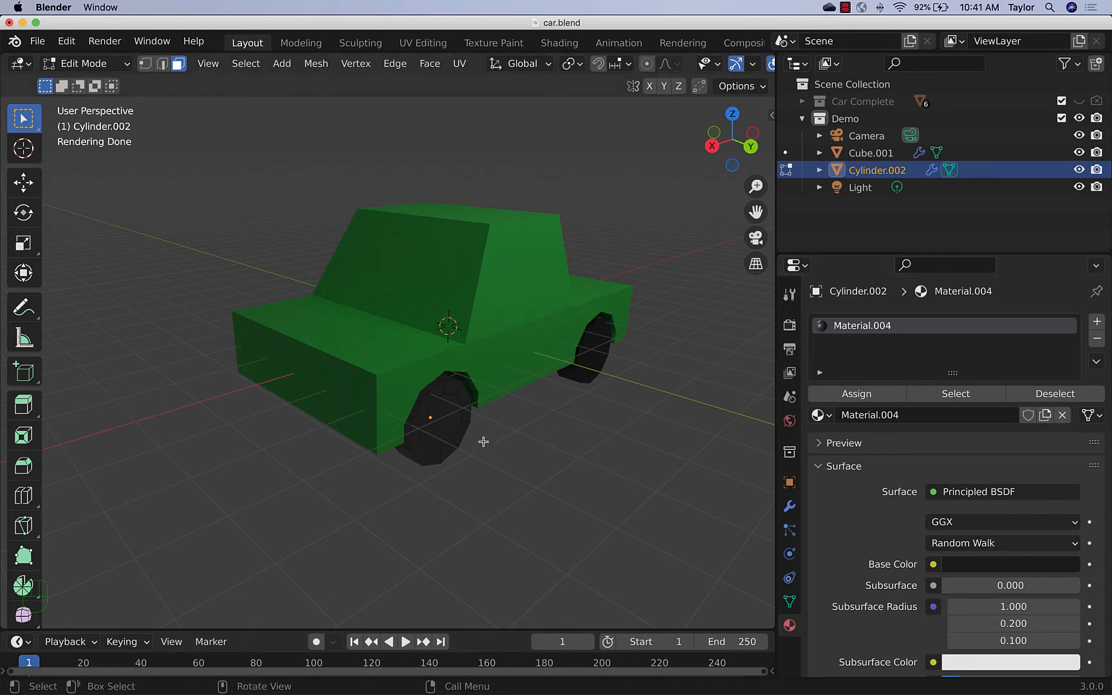
{"action": "left_click", "coordinate": [447, 419]}
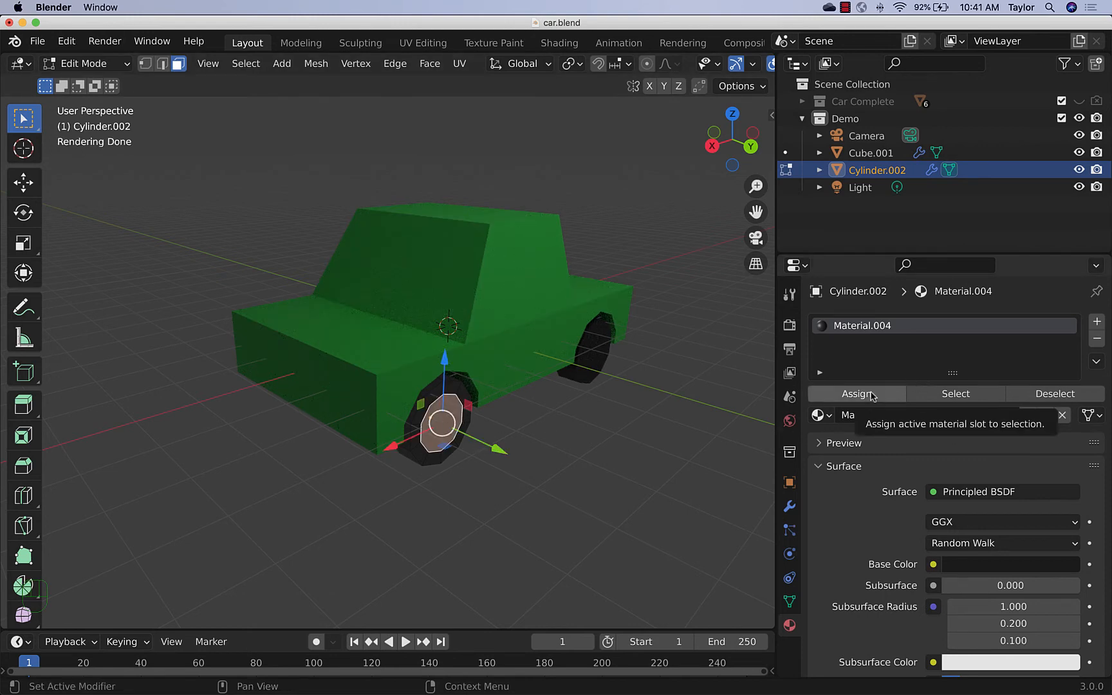
{"action": "left_click", "coordinate": [1097, 321]}
{"action": "left_click", "coordinate": [866, 422]}
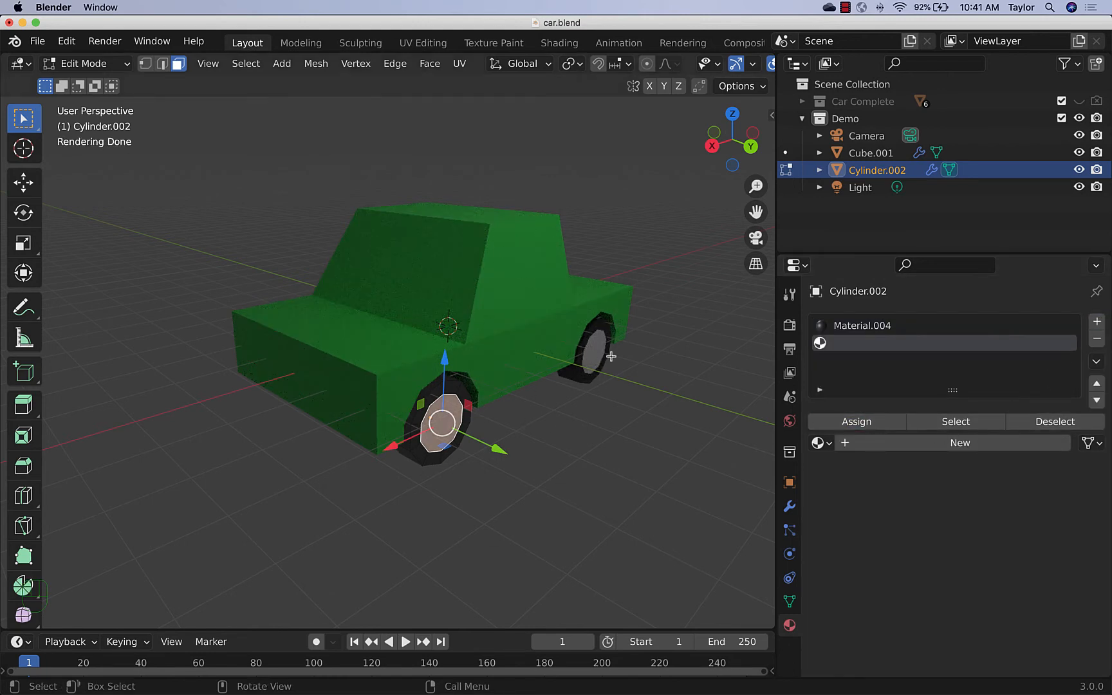
Step: Create a new material in the wheel's second slot and darken its base color to a medium gray
{"action": "left_click", "coordinate": [842, 444]}
{"action": "left_click", "coordinate": [964, 599]}
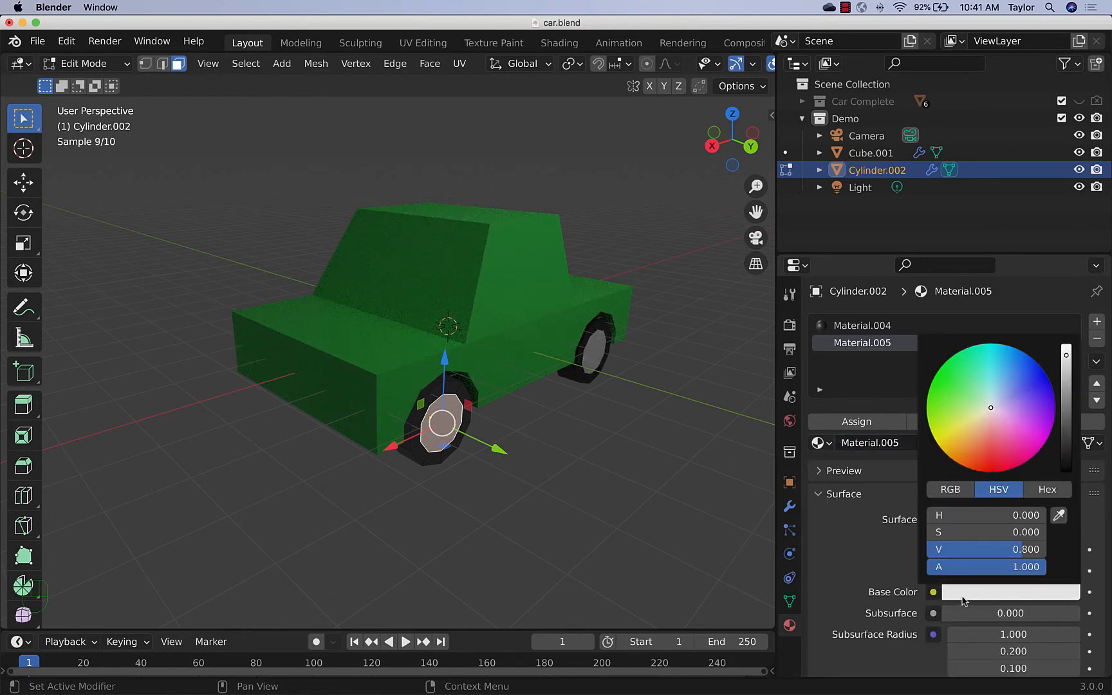
{"action": "left_click_drag", "start_coordinate": [1068, 408], "coordinate": [1066, 414]}
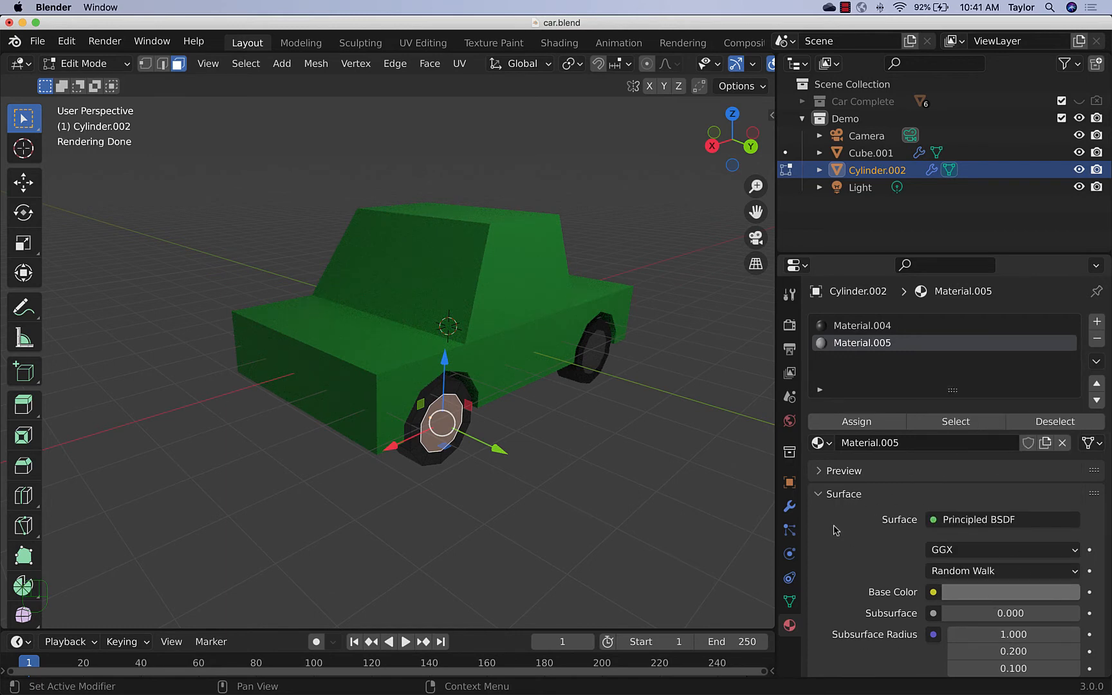
Step: Leave Edit Mode on the wheels and return to Object Mode
{"action": "scroll", "coordinate": [835, 530], "scroll_direction": "down", "scroll_amount": 3}
{"action": "scroll", "coordinate": [924, 505], "scroll_direction": "up", "scroll_amount": 3}
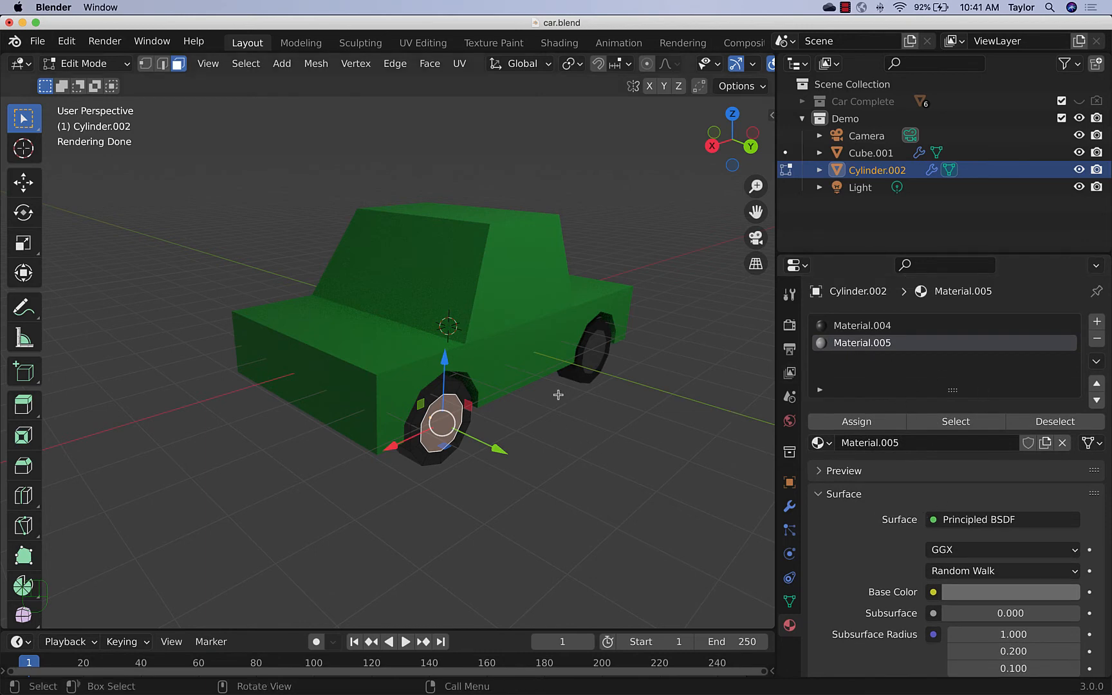
{"action": "key", "text": "Tab"}
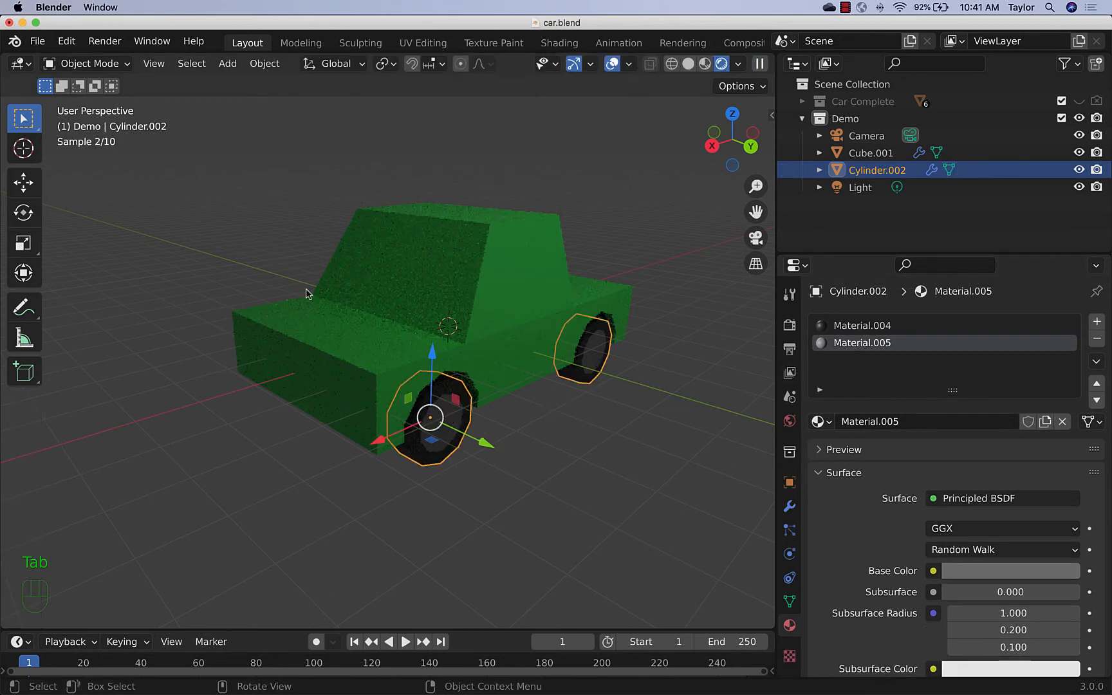
{"action": "left_click", "coordinate": [545, 460]}
{"action": "middle_click_drag", "start_coordinate": [613, 460], "coordinate": [400, 451]}
{"action": "left_click", "coordinate": [385, 439]}
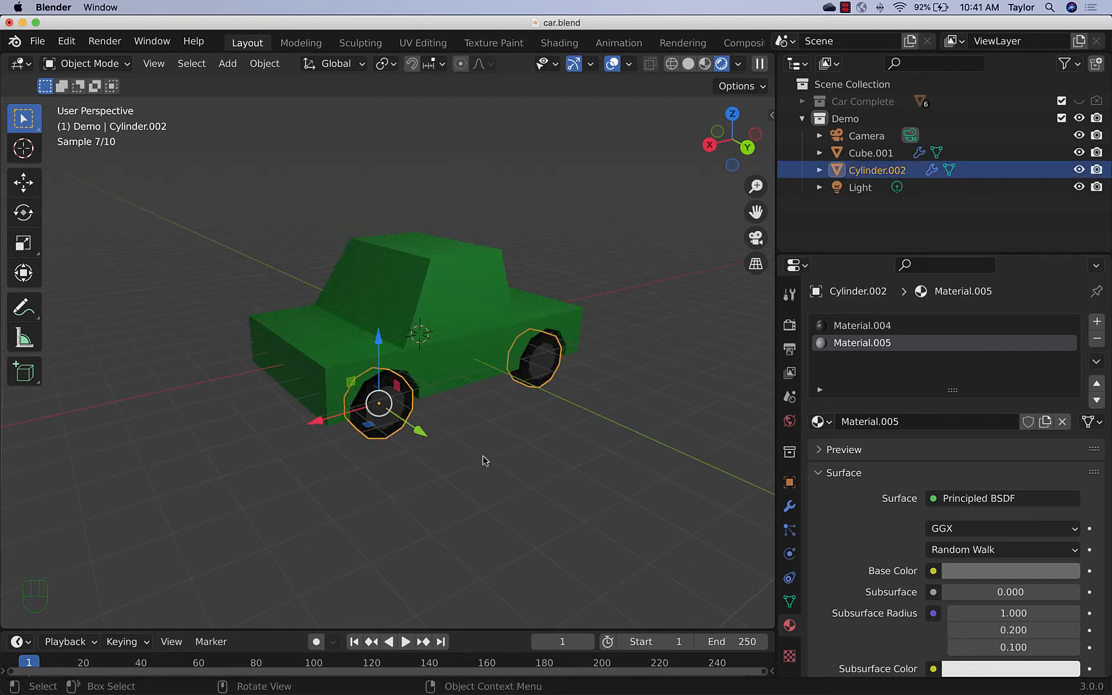
{"action": "middle_click_drag", "start_coordinate": [484, 462], "coordinate": [531, 461]}
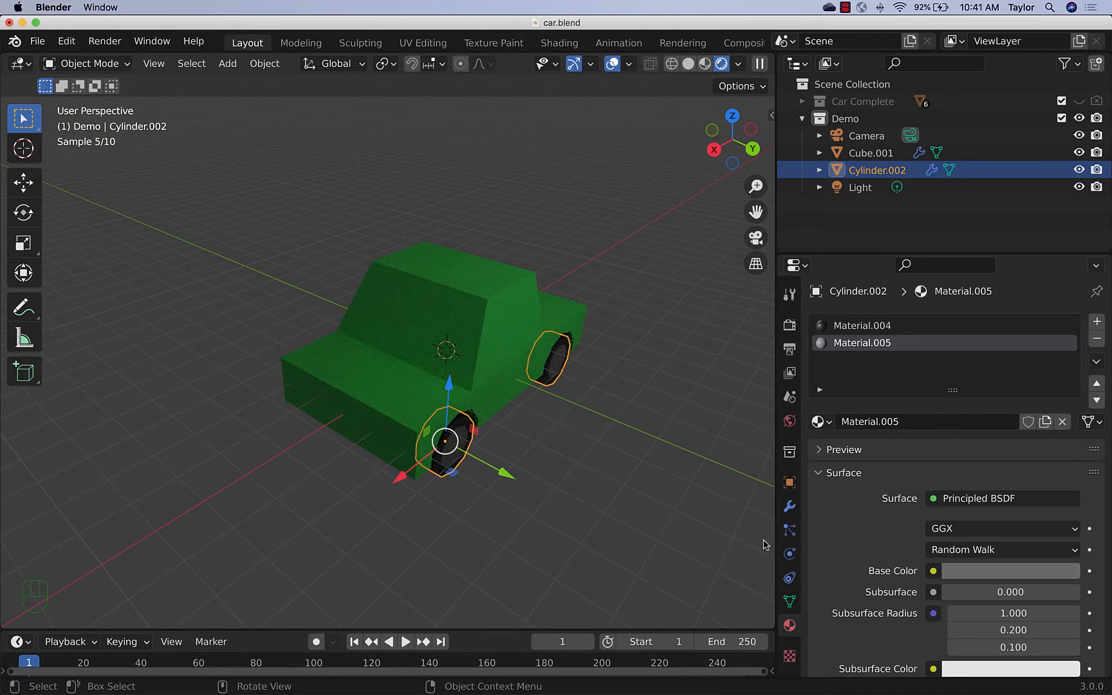
Step: Add a second Mirror modifier to the wheels and set it to mirror along Y only
{"action": "left_click", "coordinate": [789, 507]}
{"action": "left_click", "coordinate": [878, 323]}
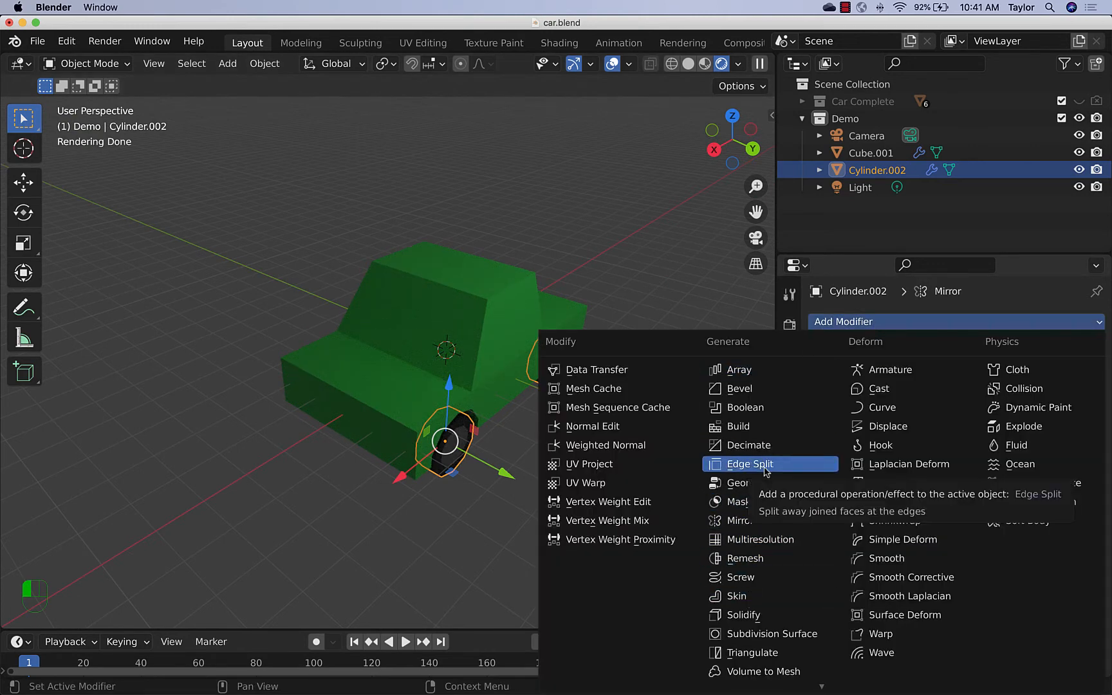
{"action": "left_click", "coordinate": [753, 520]}
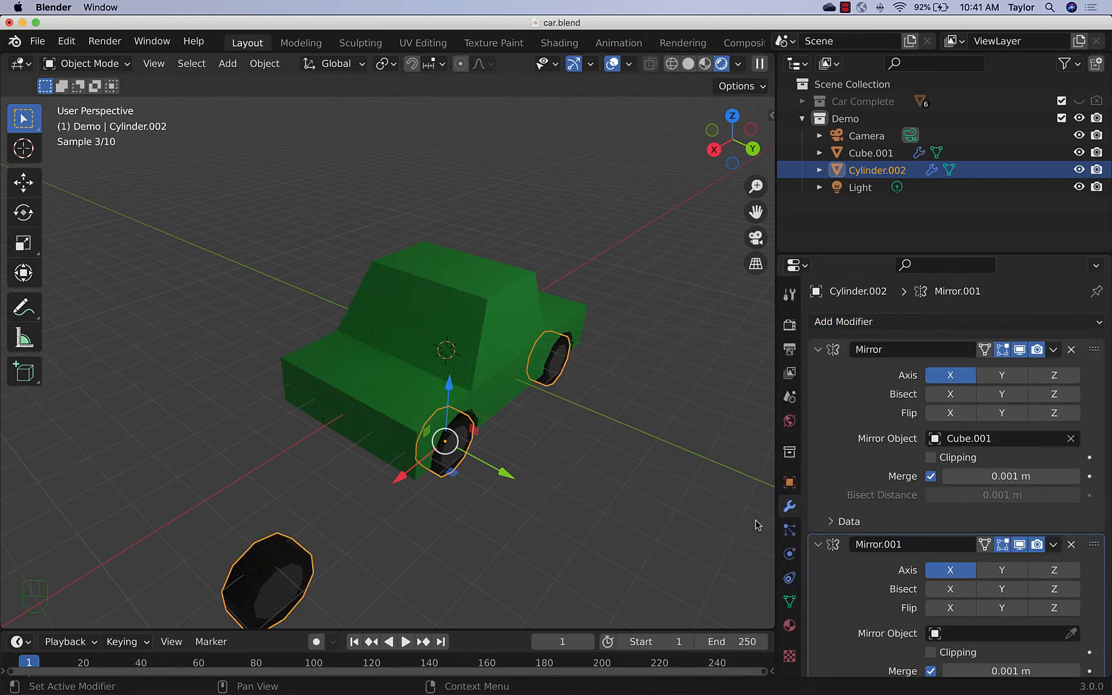
{"action": "left_click", "coordinate": [1004, 376]}
{"action": "left_click", "coordinate": [1003, 376]}
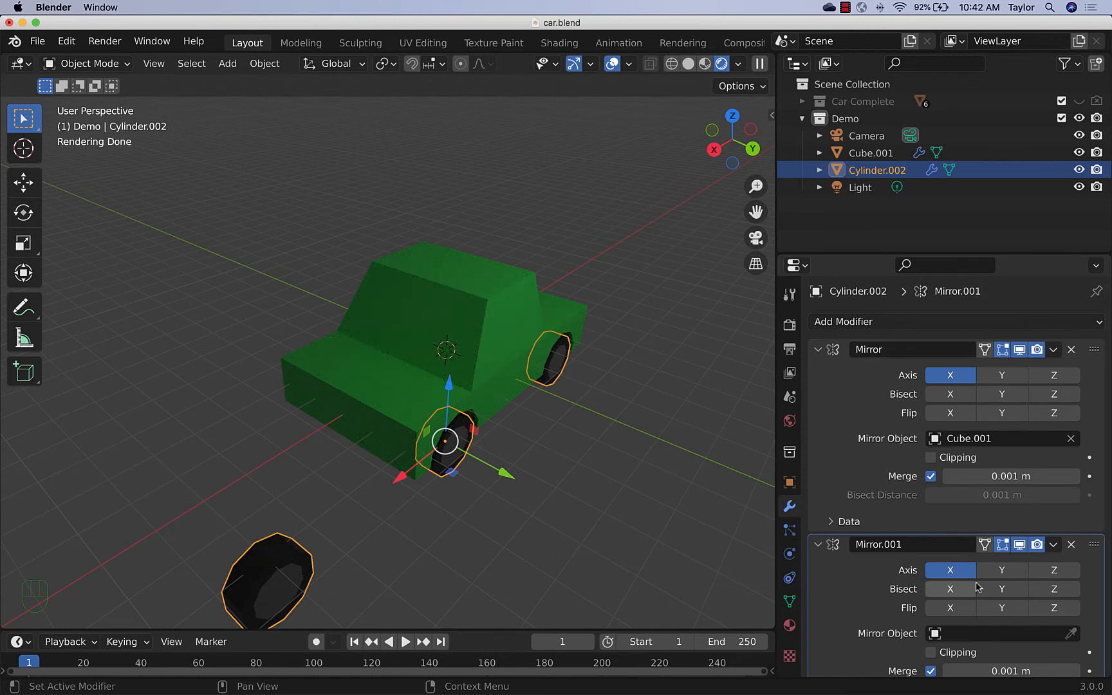
{"action": "left_click", "coordinate": [1003, 572]}
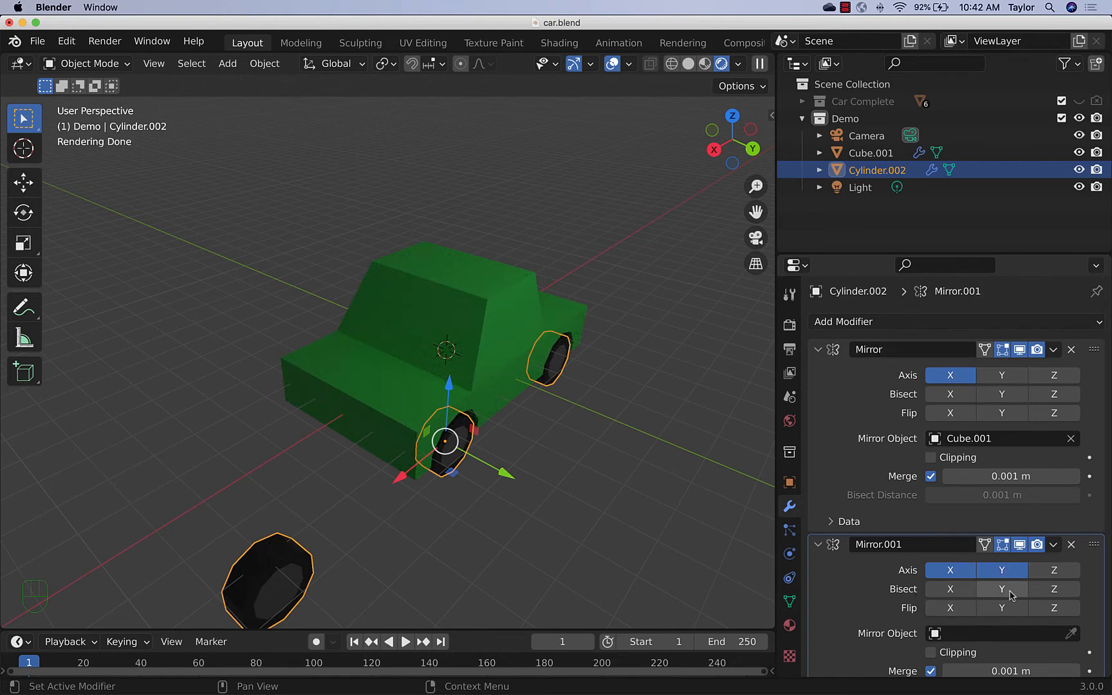
{"action": "left_click", "coordinate": [967, 576]}
Step: Pick the car body Cube.001 as the mirror object of the wheels' second Mirror modifier
{"action": "middle_click_drag", "start_coordinate": [346, 469], "coordinate": [466, 522]}
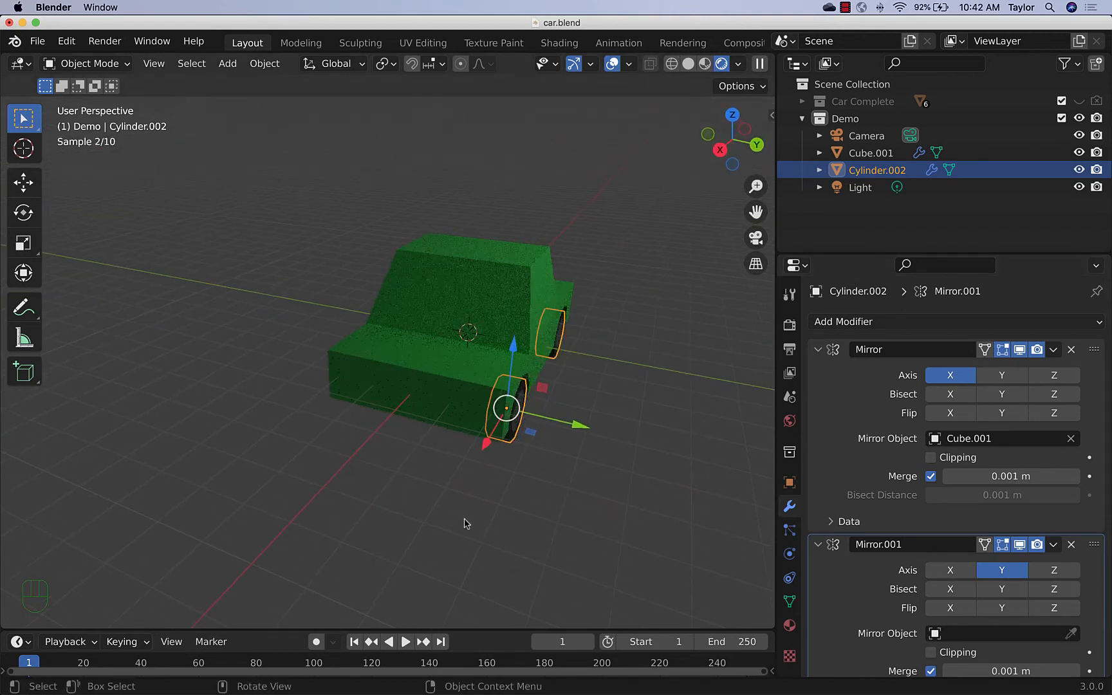
{"action": "left_click", "coordinate": [1060, 635]}
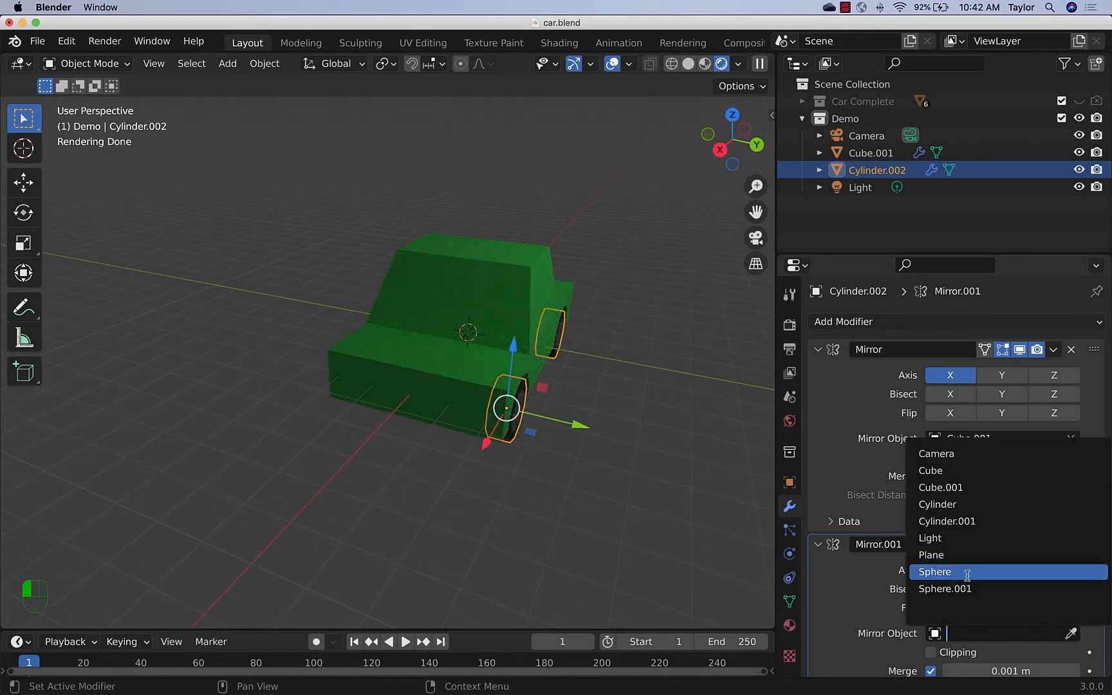
{"action": "left_click", "coordinate": [1071, 633]}
{"action": "left_click", "coordinate": [524, 295]}
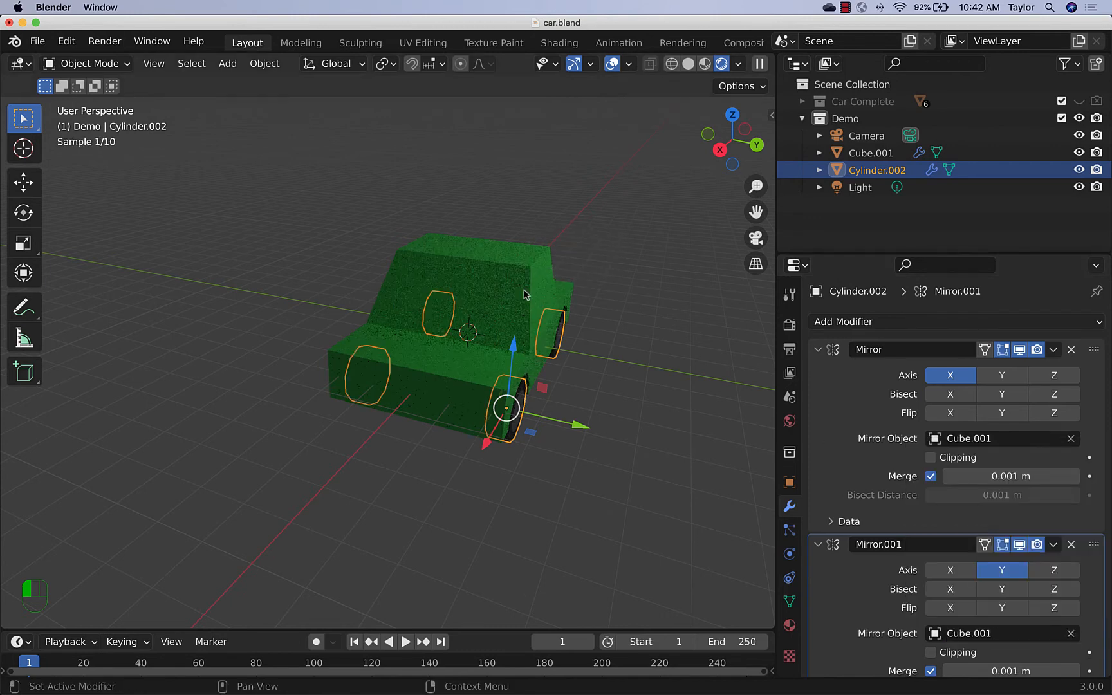
{"action": "mouse_move", "coordinate": [330, 330]}
{"action": "middle_mouse_down"}
{"action": "mouse_move", "coordinate": [451, 309]}
{"action": "mouse_move", "coordinate": [321, 325]}
{"action": "mouse_move", "coordinate": [248, 316]}
{"action": "mouse_move", "coordinate": [327, 352]}
{"action": "middle_mouse_up"}
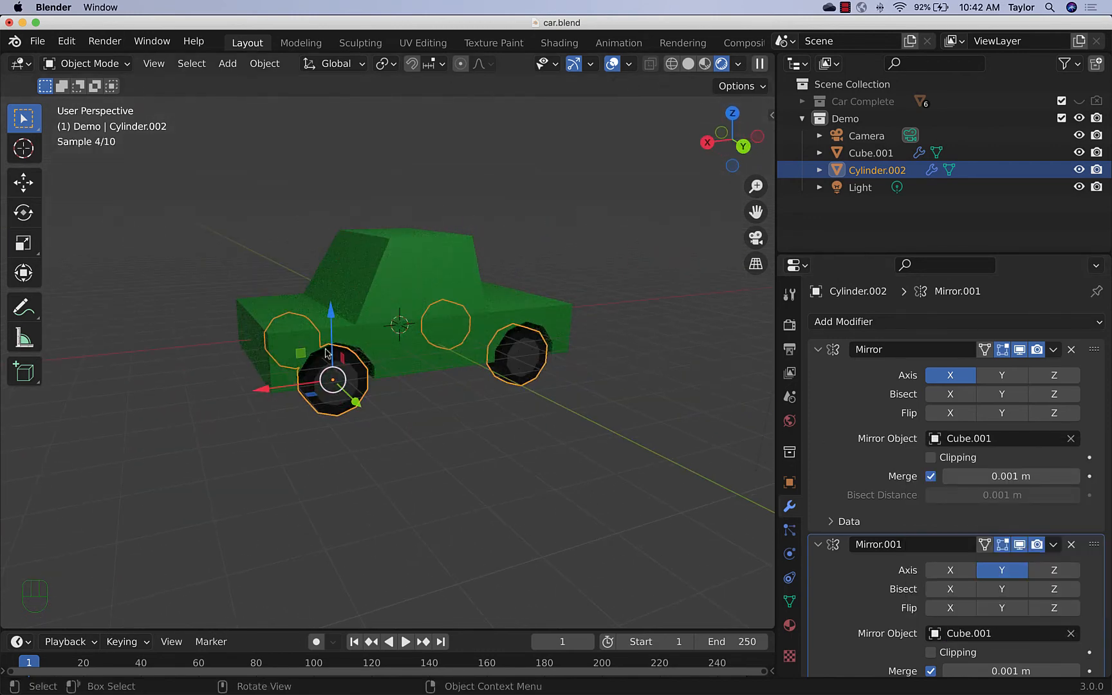
Step: Deselect the wheels and apply both of their Mirror modifiers
{"action": "left_click", "coordinate": [433, 438]}
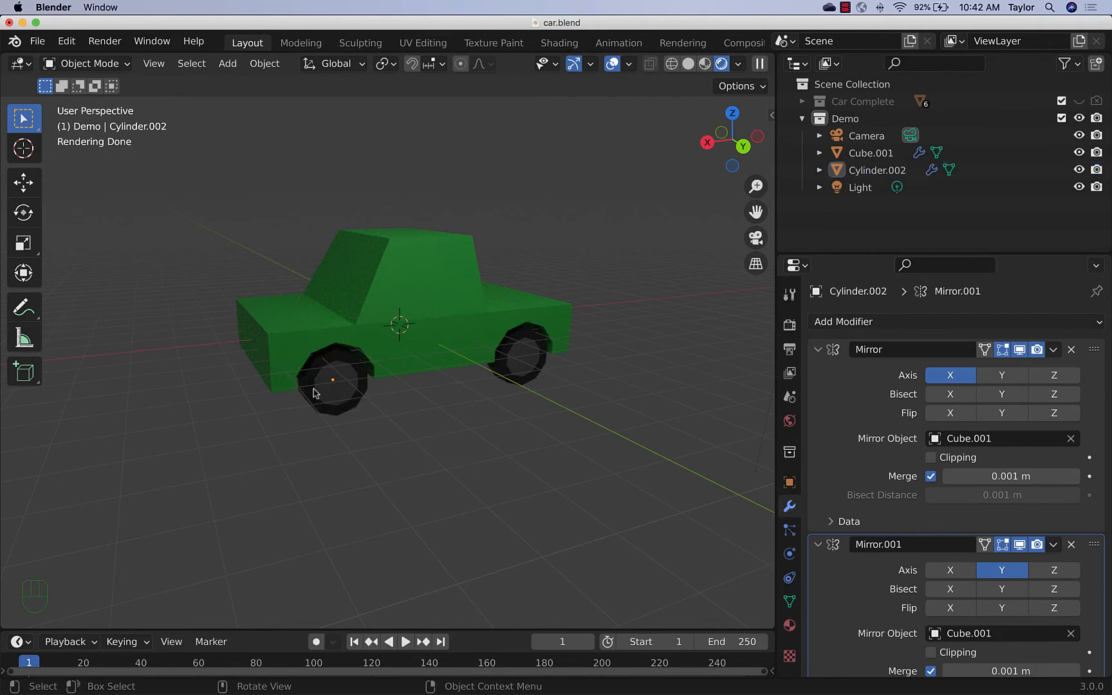
{"action": "left_click", "coordinate": [1053, 349]}
{"action": "left_click", "coordinate": [978, 370]}
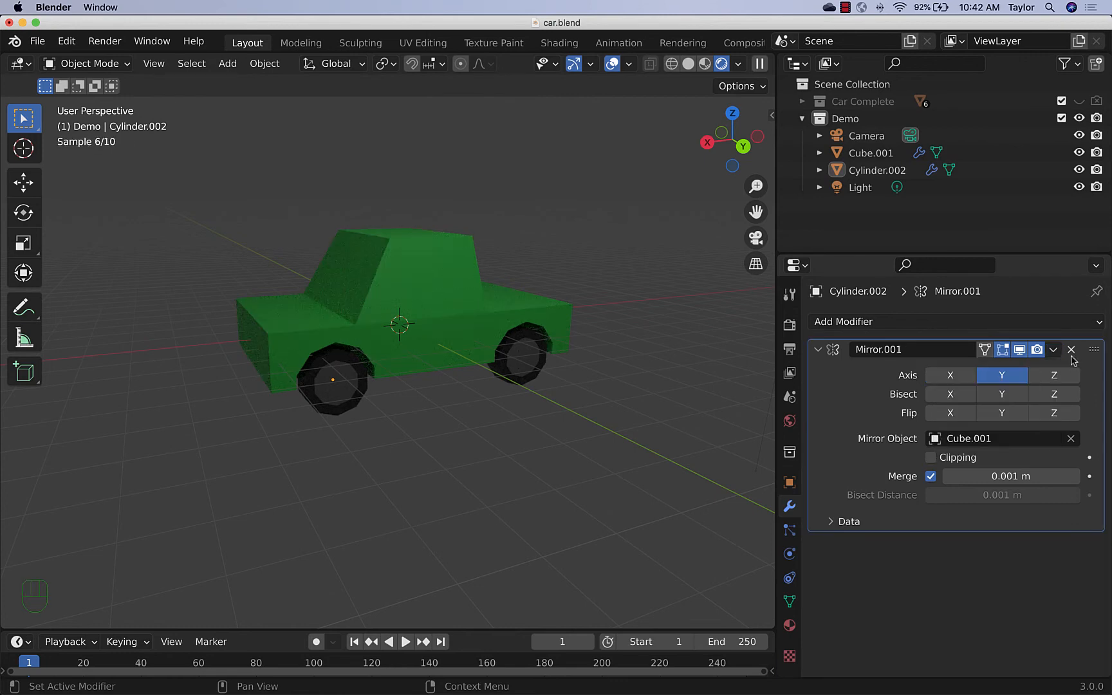
{"action": "left_click", "coordinate": [1052, 349]}
{"action": "left_click", "coordinate": [978, 369]}
Step: Select the car body's windshield face in Edit Mode and inset it by about 0.2 m
{"action": "mouse_move", "coordinate": [350, 409]}
{"action": "middle_mouse_down"}
{"action": "mouse_move", "coordinate": [454, 428]}
{"action": "mouse_move", "coordinate": [633, 427]}
{"action": "mouse_move", "coordinate": [345, 410]}
{"action": "middle_mouse_up"}
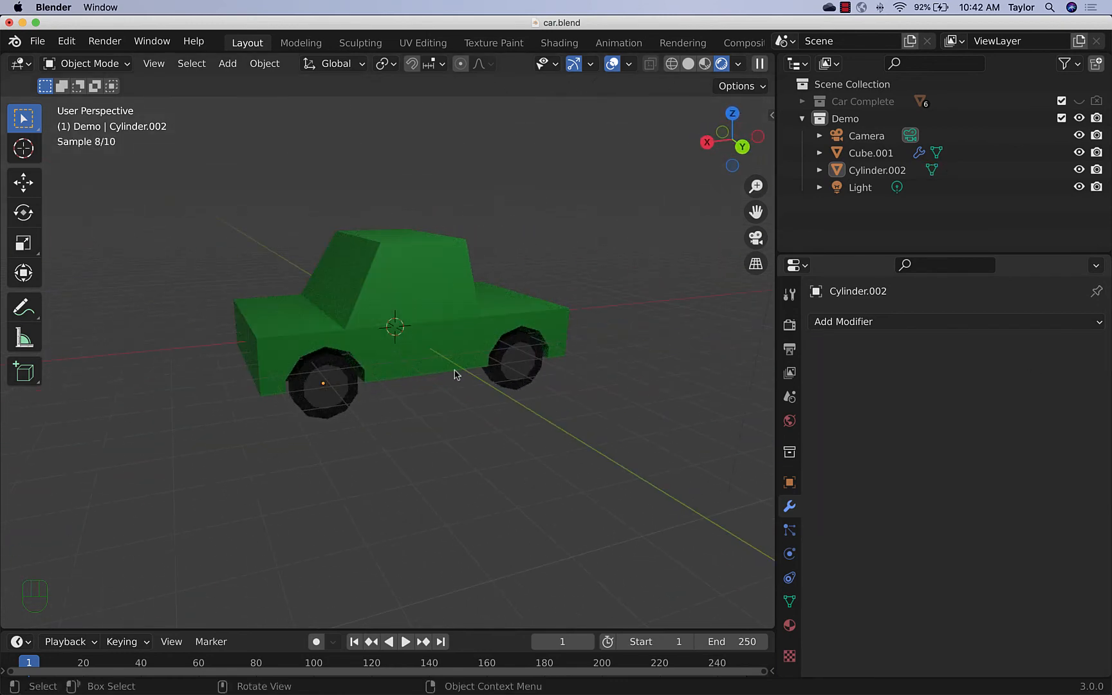
{"action": "middle_click_drag", "start_coordinate": [454, 374], "coordinate": [424, 449]}
{"action": "scroll", "coordinate": [472, 443], "scroll_direction": "up", "scroll_amount": 3}
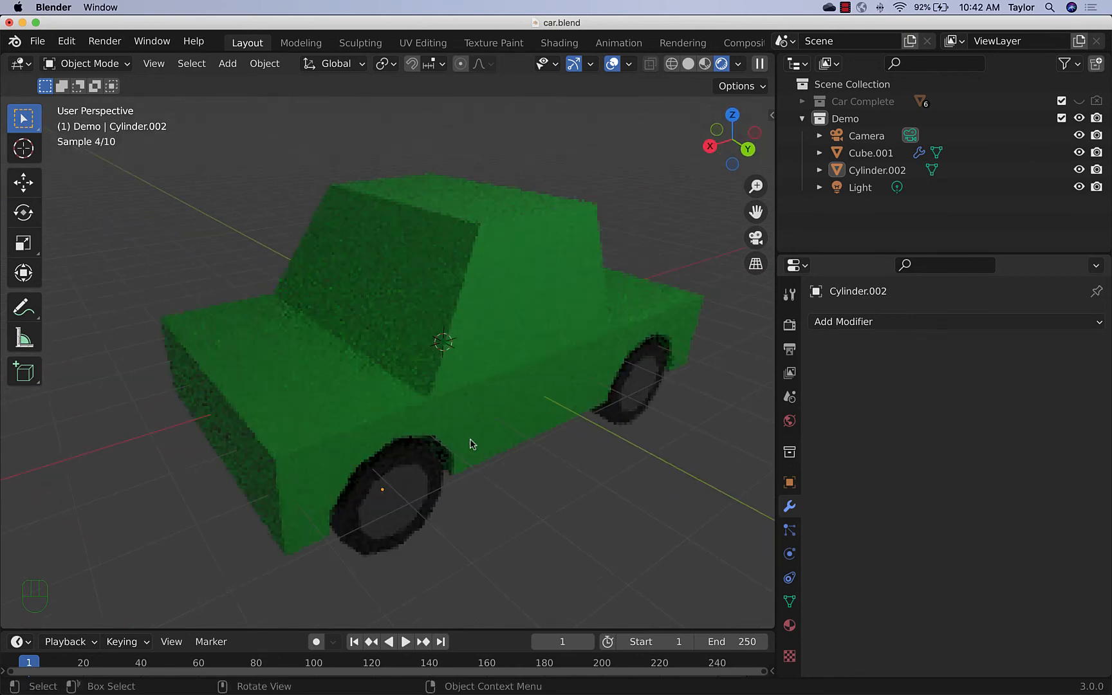
{"action": "scroll", "coordinate": [515, 412], "scroll_direction": "down", "scroll_amount": 2}
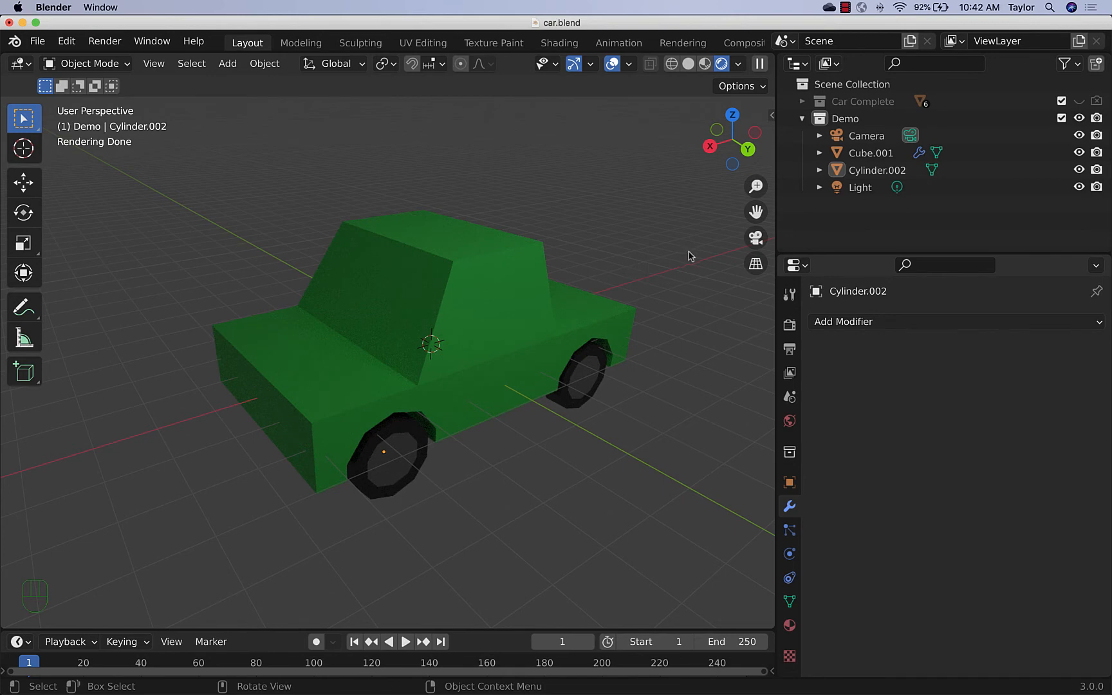
{"action": "left_click", "coordinate": [468, 286]}
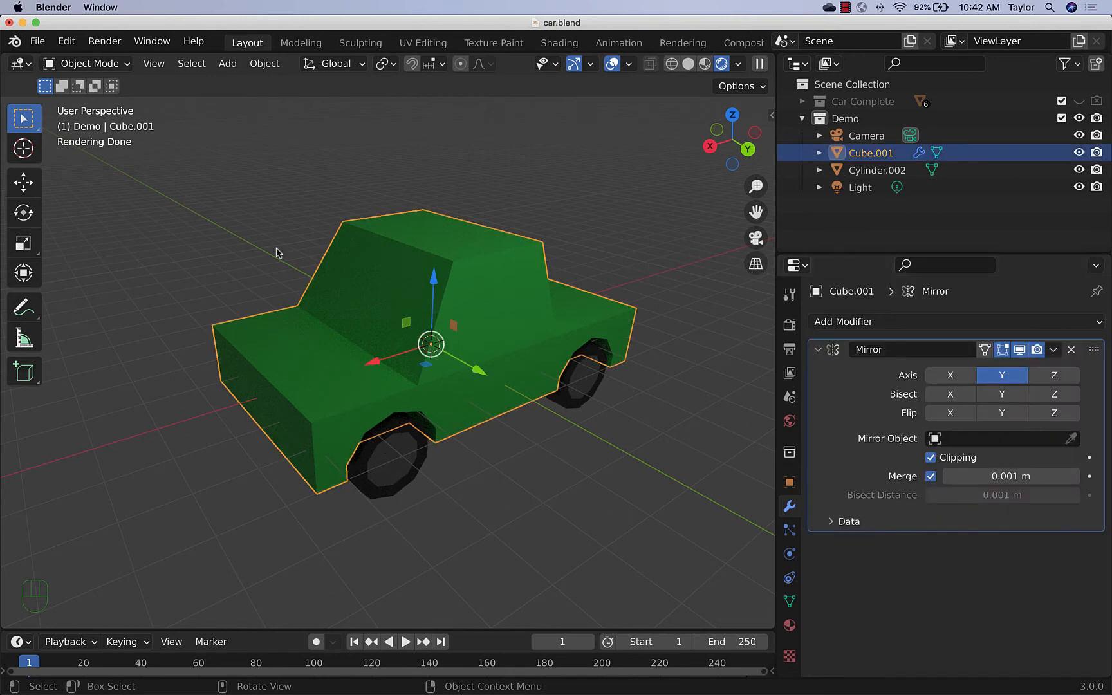
{"action": "key", "text": "Tab"}
{"action": "middle_click_drag", "start_coordinate": [506, 397], "coordinate": [569, 407]}
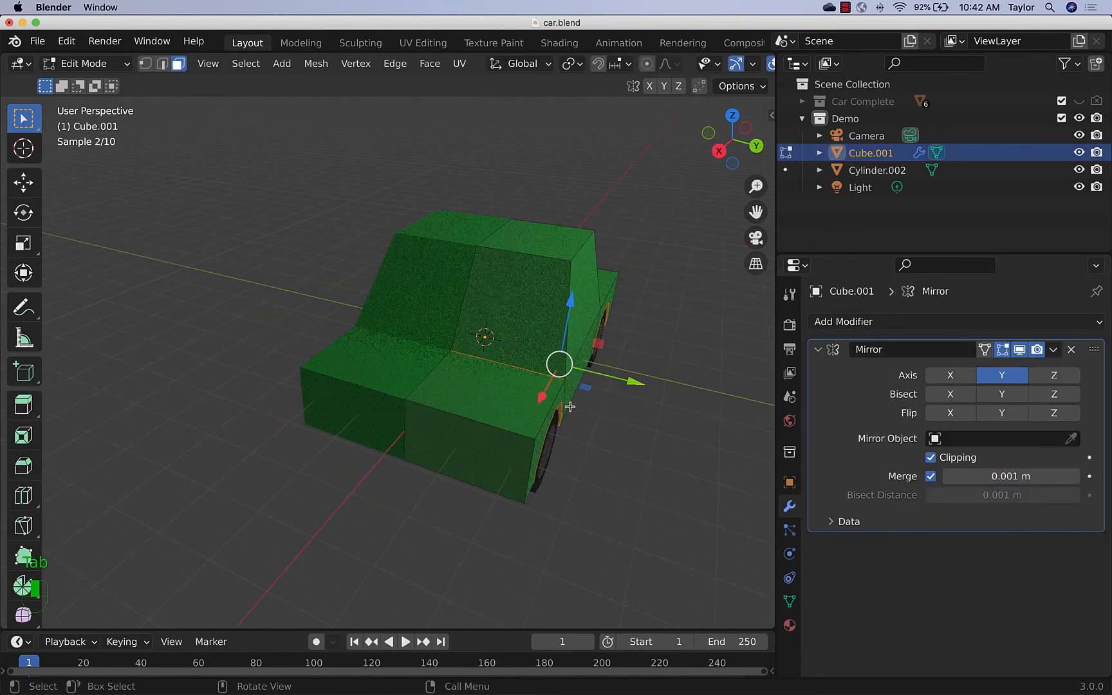
{"action": "left_click", "coordinate": [501, 309]}
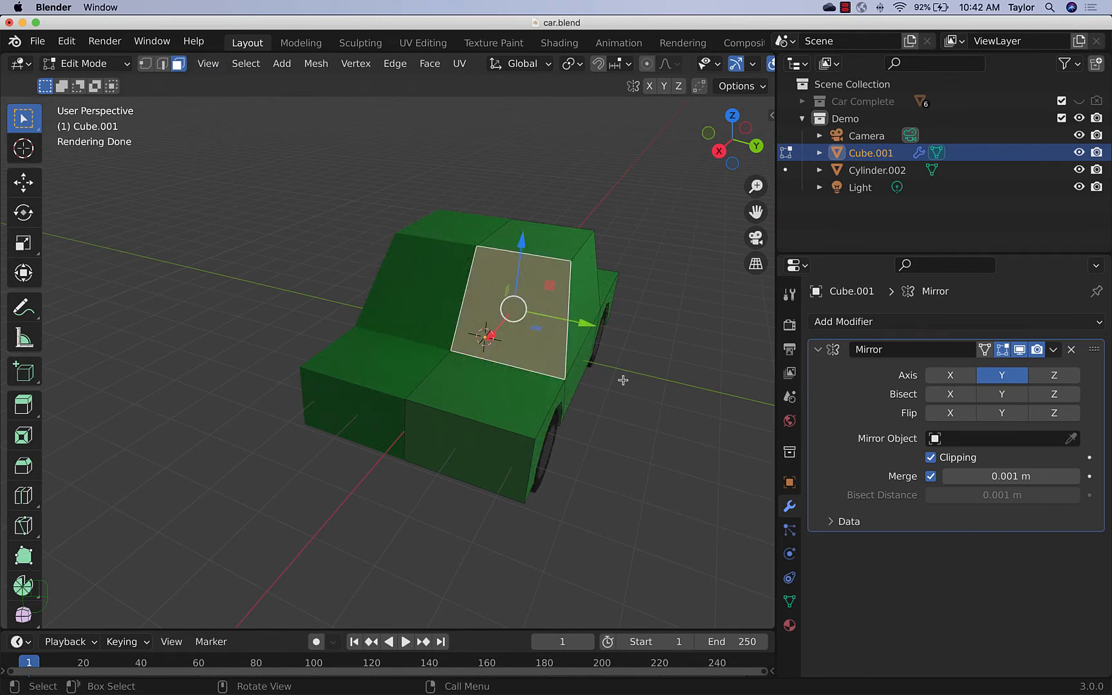
{"action": "key", "text": "i"}
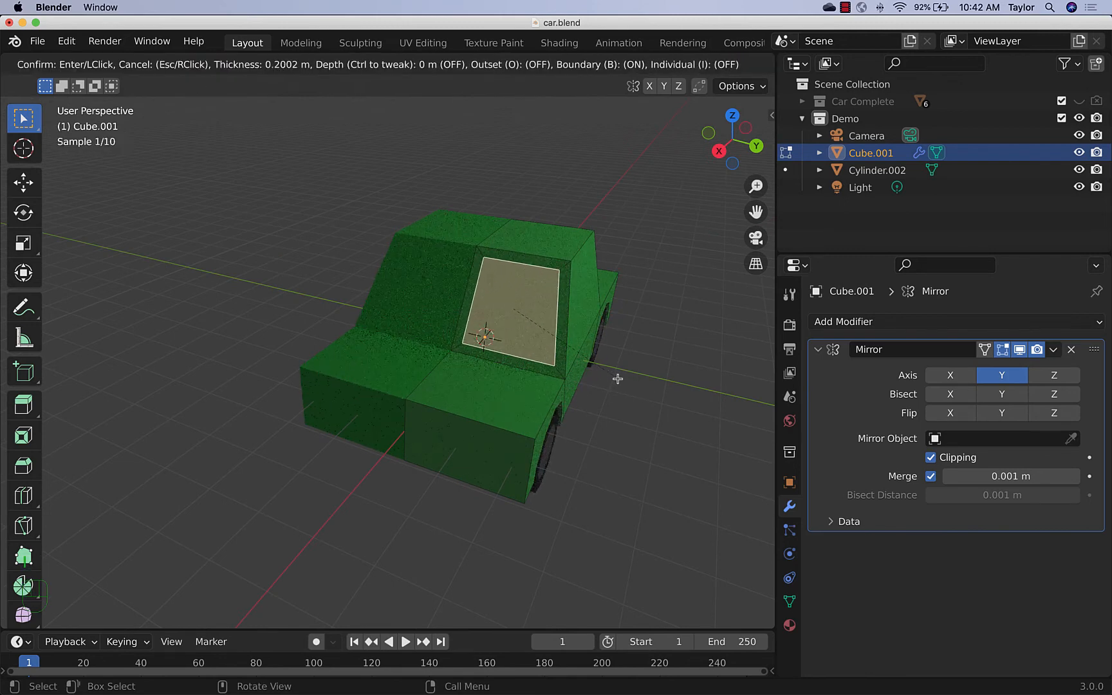
{"action": "left_click", "coordinate": [617, 378]}
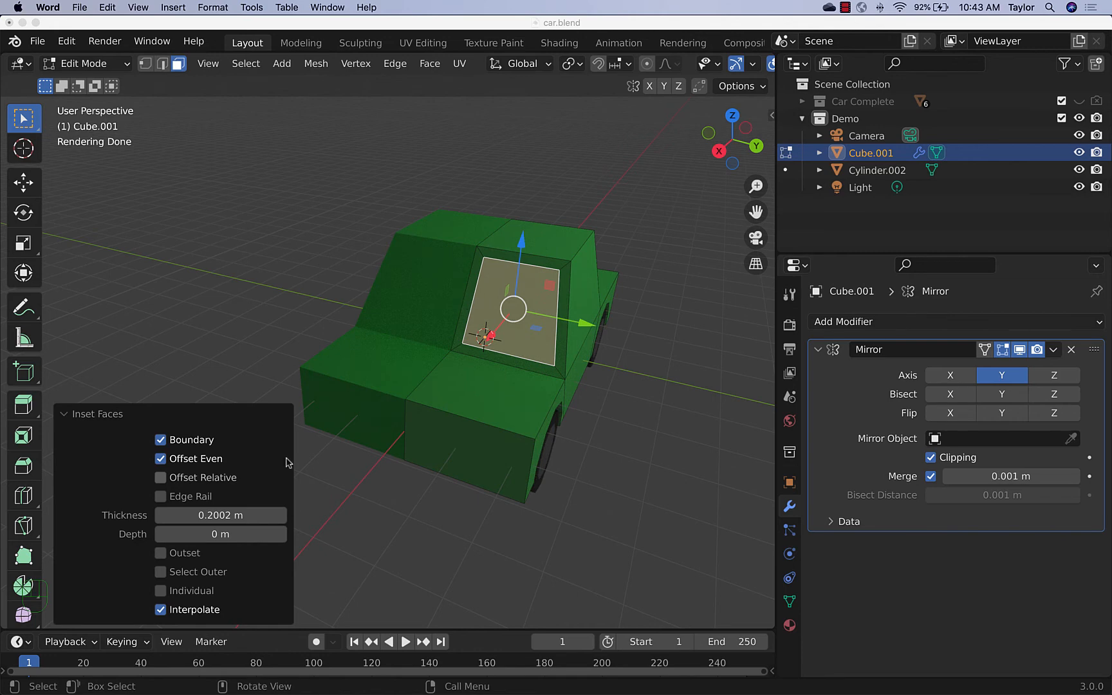
Step: Turn off Boundary for the windshield inset and deselect the face
{"action": "left_click", "coordinate": [162, 441]}
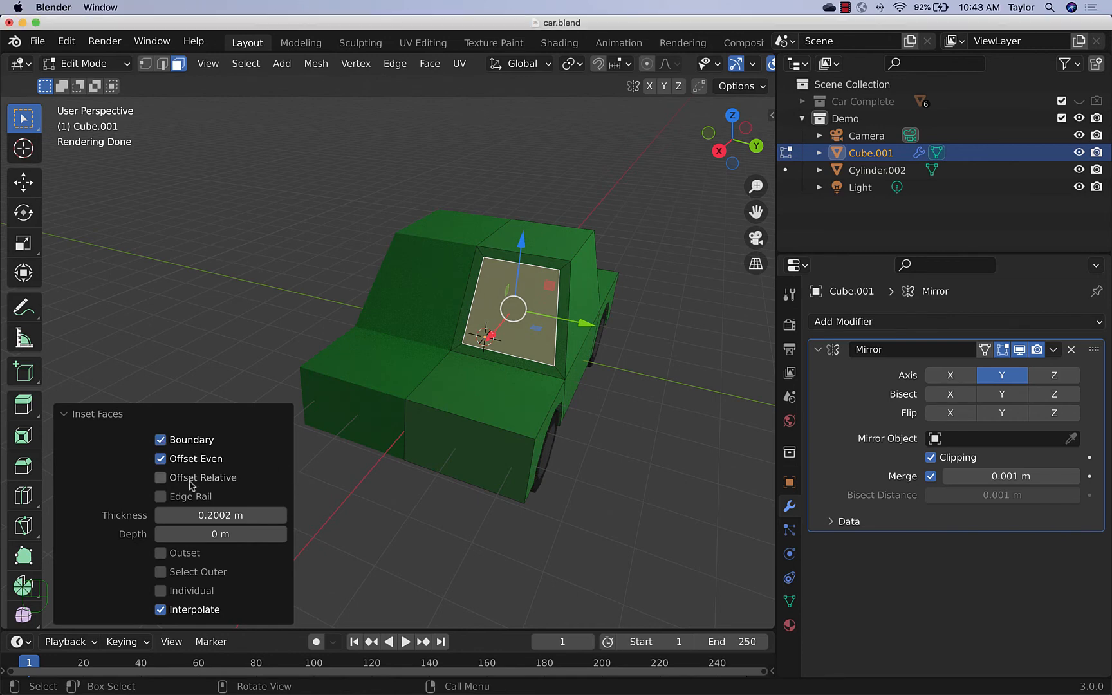
{"action": "left_click", "coordinate": [162, 440]}
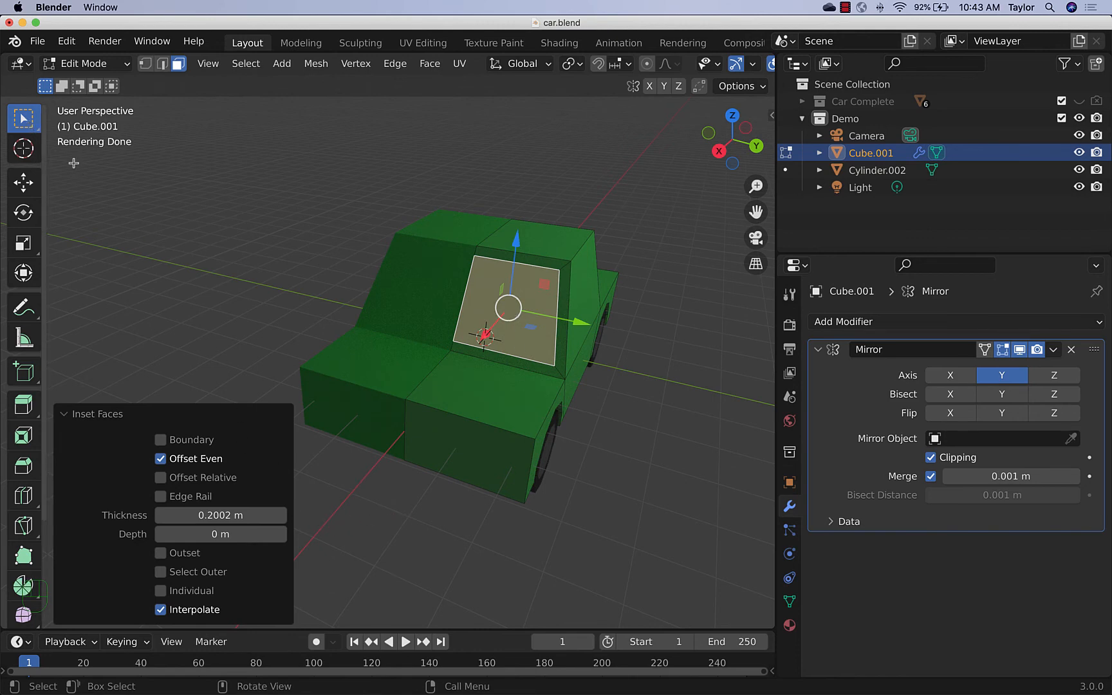
{"action": "left_click", "coordinate": [116, 201]}
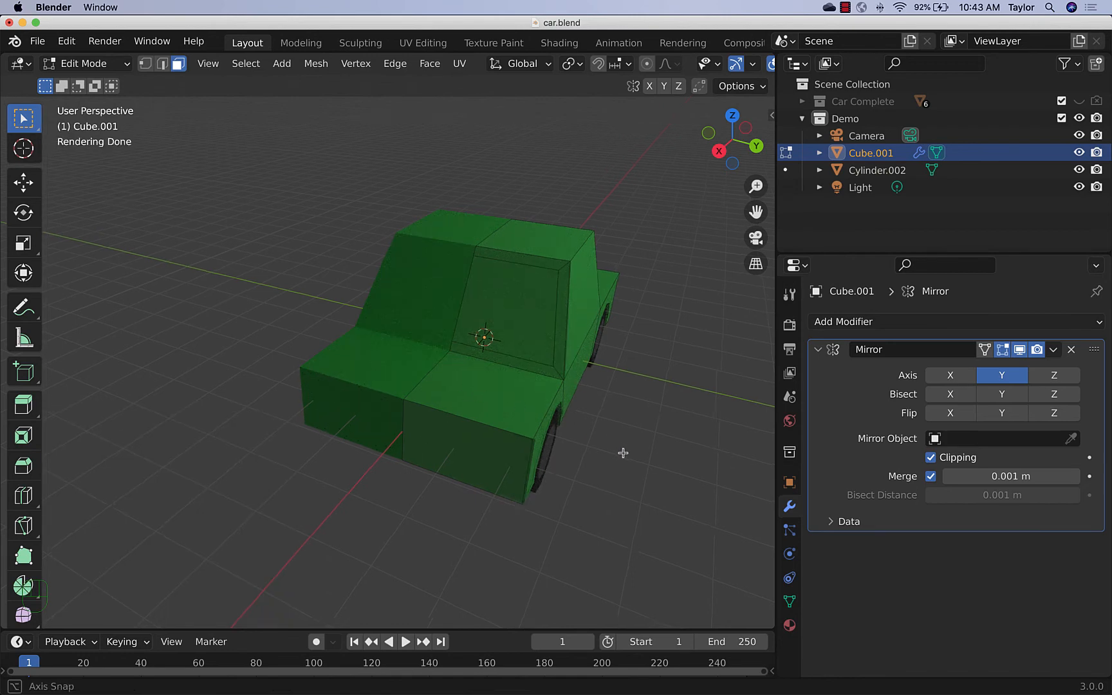
Step: Select the inset windshield face, assign it to an added second material slot and create a new material there
{"action": "middle_click_drag", "start_coordinate": [623, 451], "coordinate": [613, 454]}
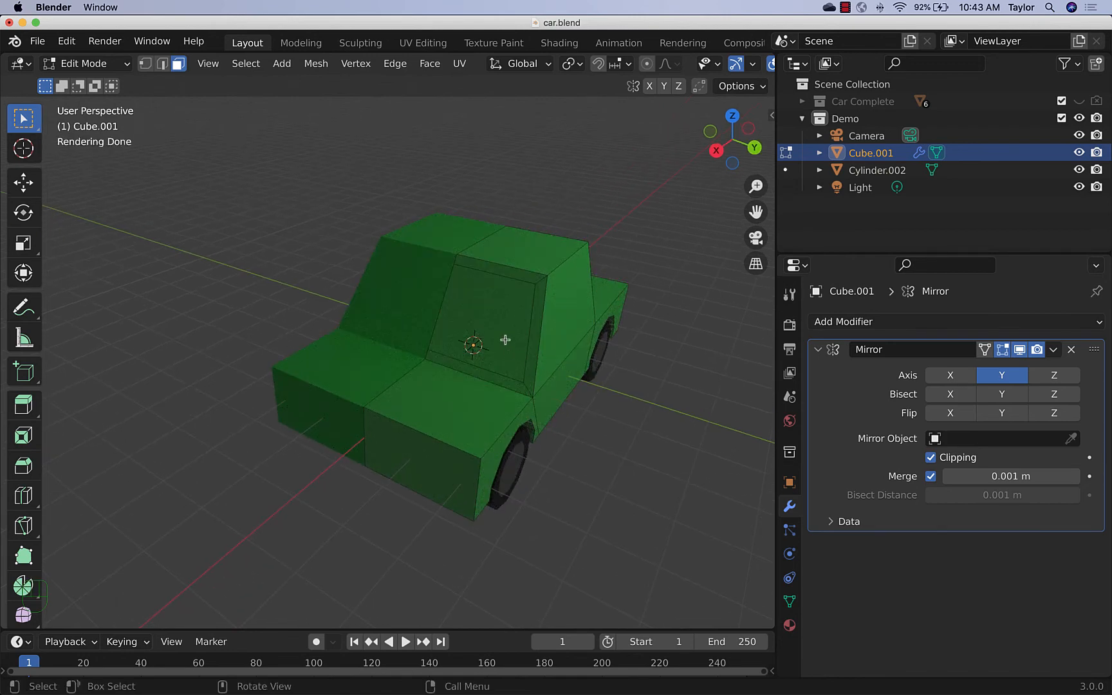
{"action": "left_click", "coordinate": [497, 300]}
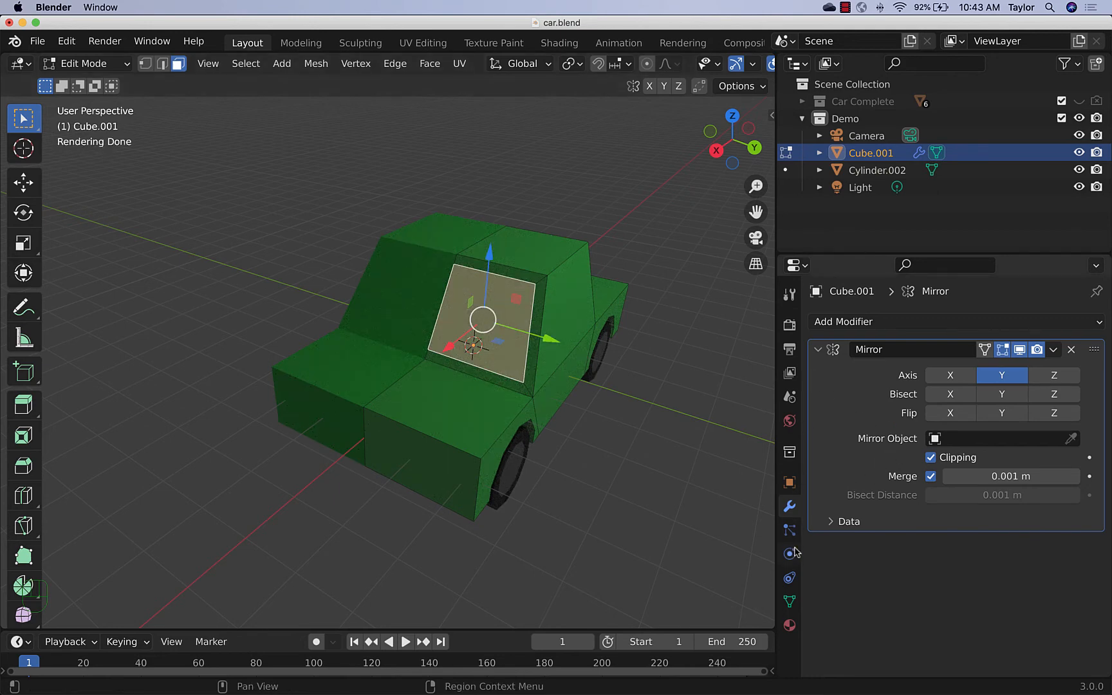
{"action": "left_click", "coordinate": [790, 624]}
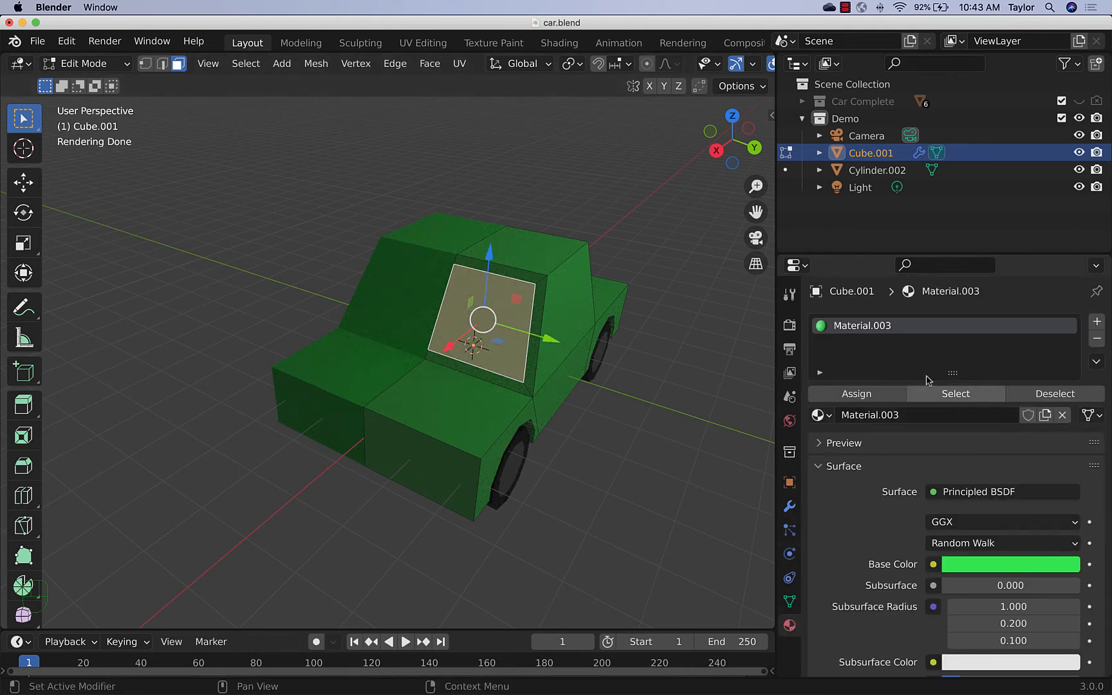
{"action": "left_click", "coordinate": [1096, 323]}
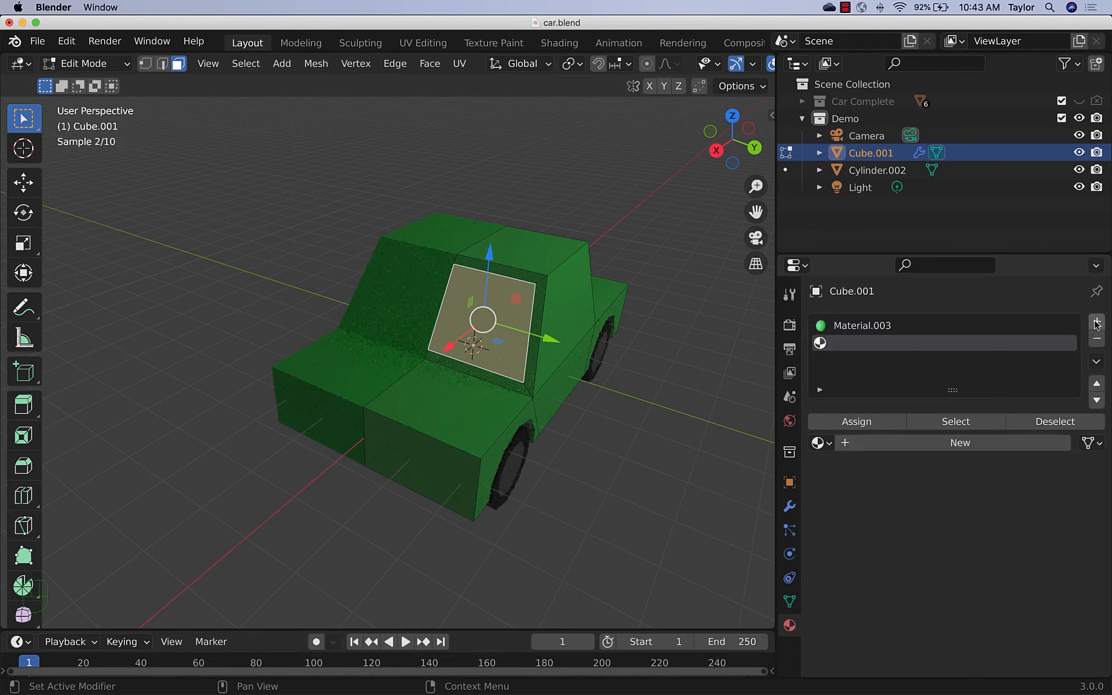
{"action": "left_click", "coordinate": [866, 425]}
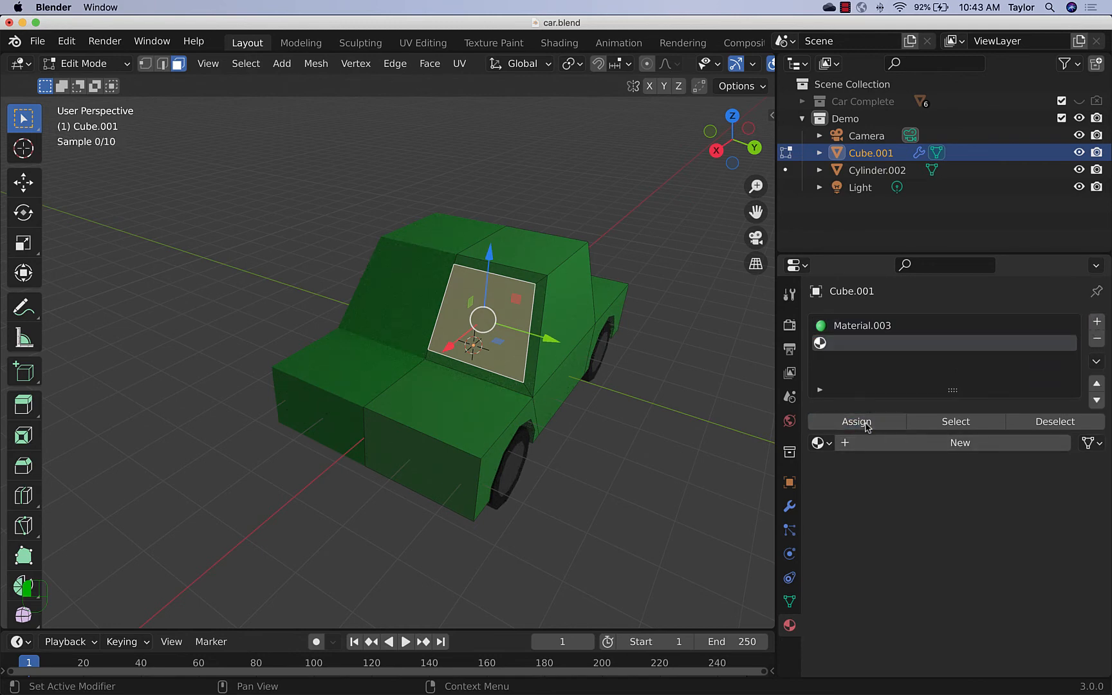
{"action": "left_click", "coordinate": [892, 444]}
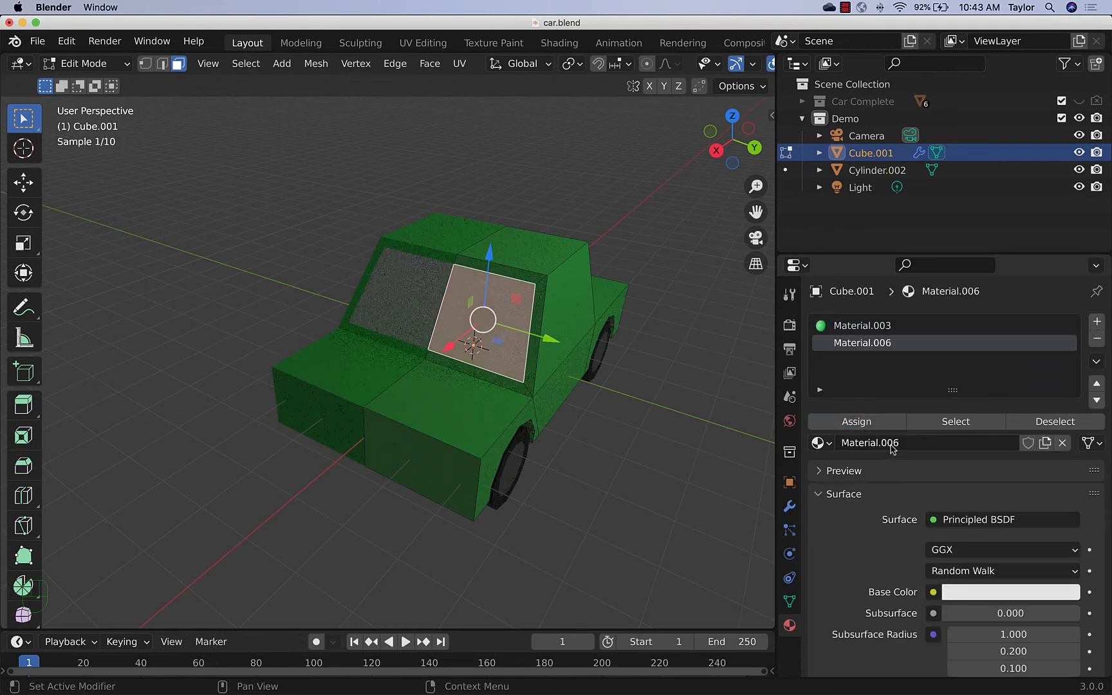
Step: Set the windshield material's base color to a bright cyan and rename the material Window
{"action": "left_click", "coordinate": [974, 602]}
{"action": "left_click_drag", "start_coordinate": [1013, 420], "coordinate": [994, 381]}
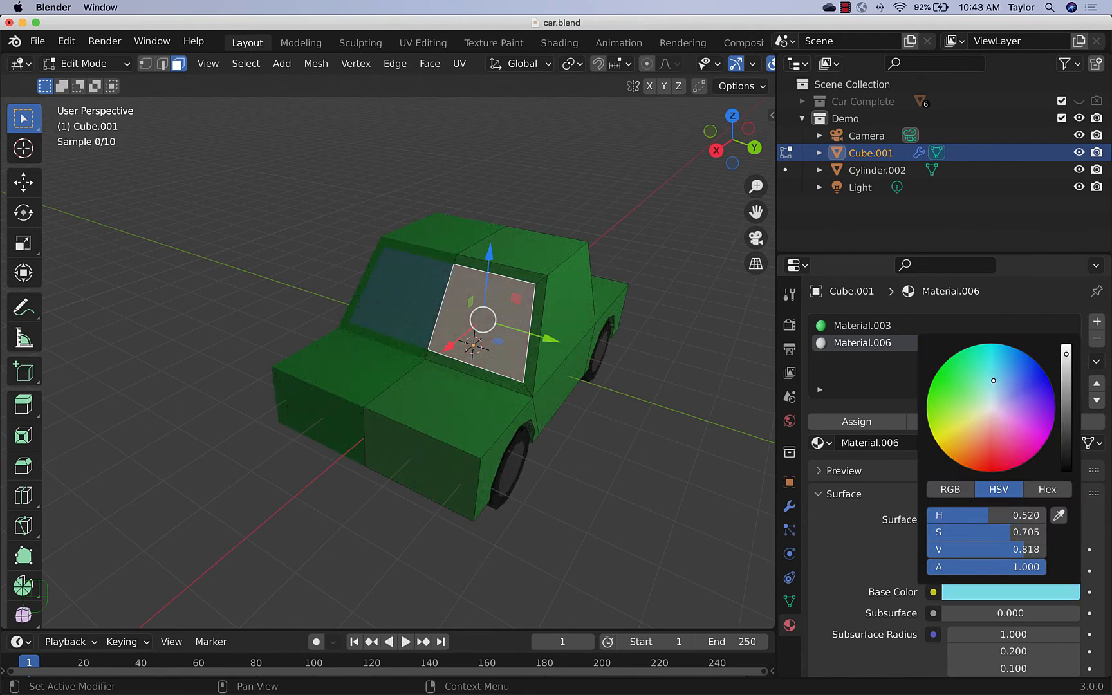
{"action": "left_click_drag", "start_coordinate": [1066, 353], "coordinate": [1061, 330]}
{"action": "left_click_drag", "start_coordinate": [997, 379], "coordinate": [989, 360]}
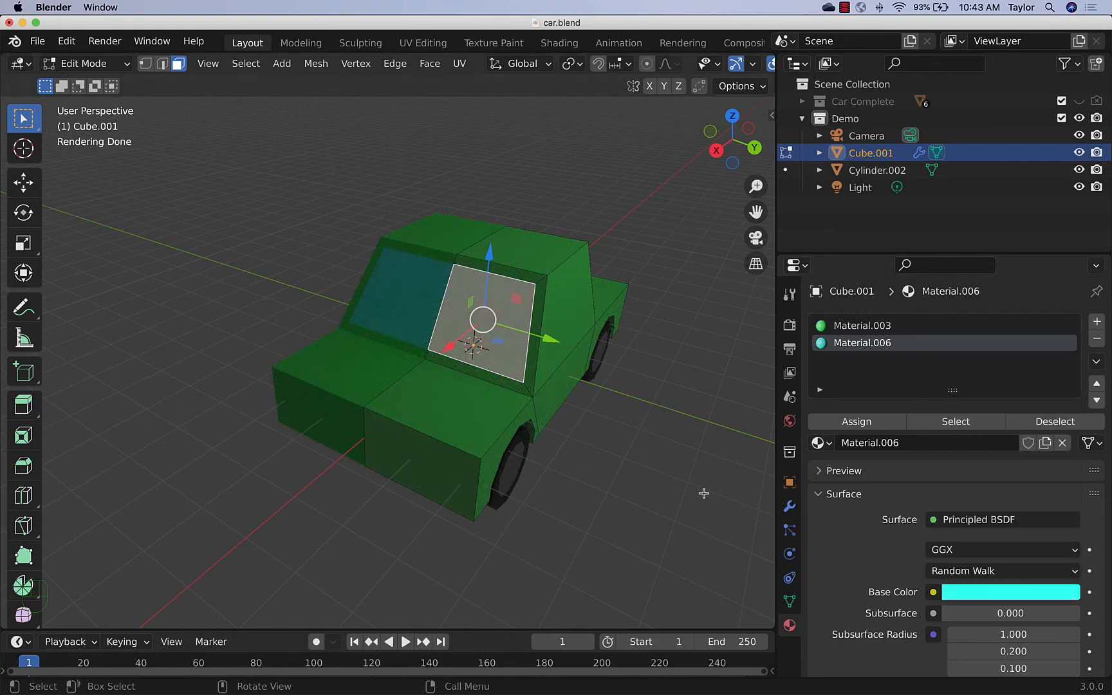
{"action": "left_click", "coordinate": [894, 444]}
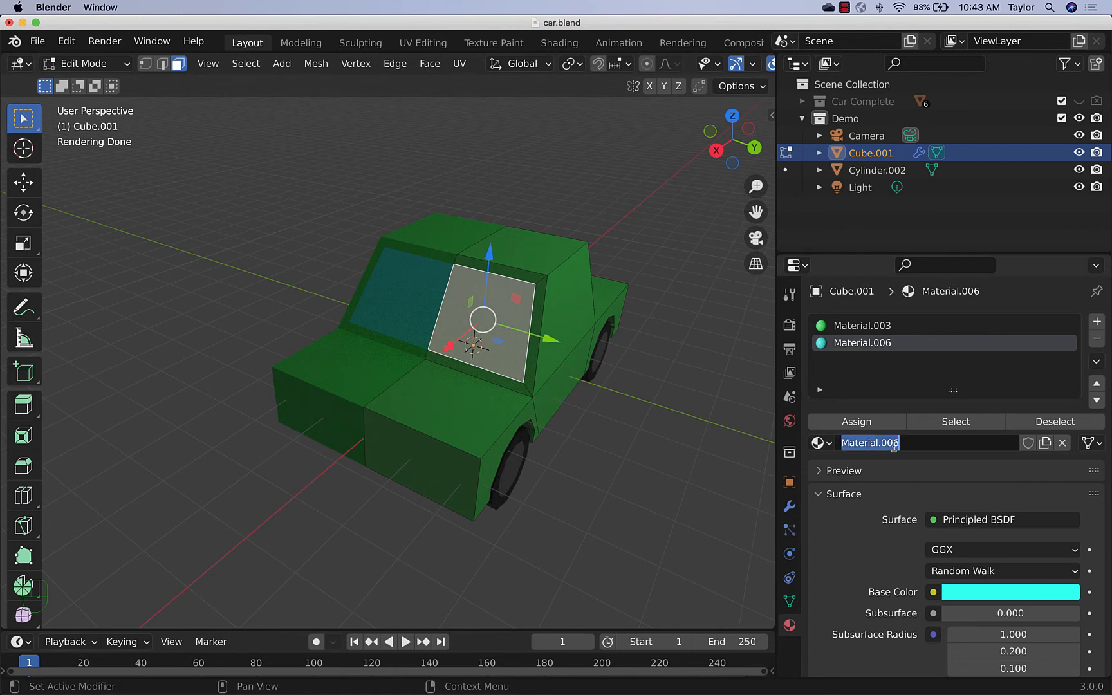
{"action": "type", "text": "Window"}
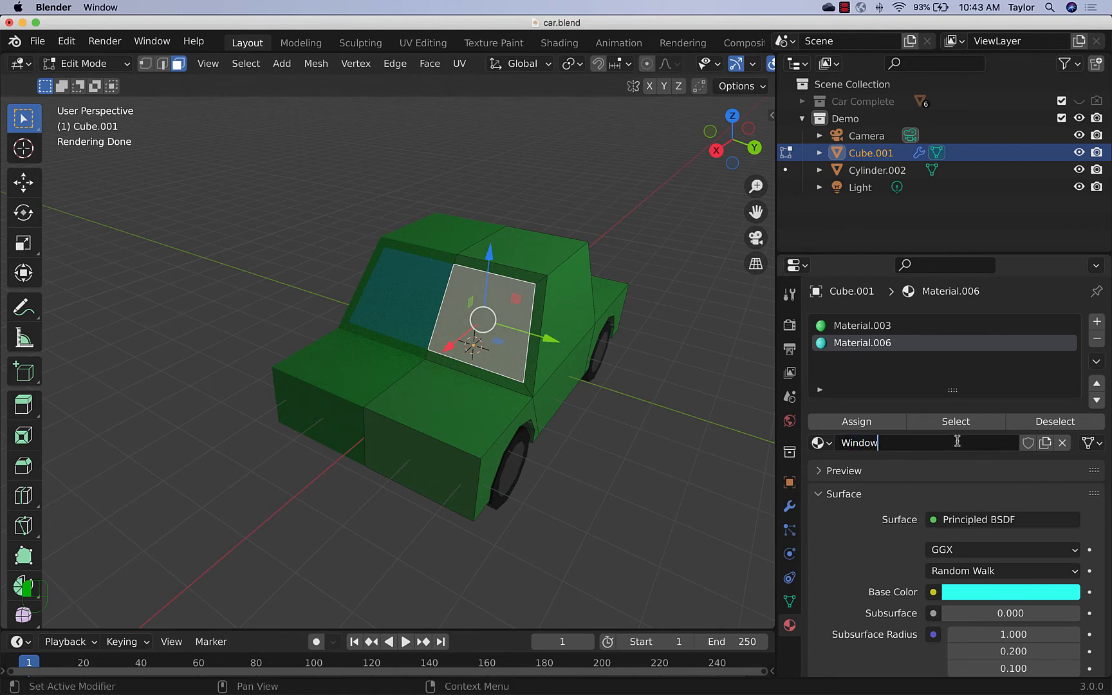
Step: Confirm the Window material name, rename the body's green material as car body, and return to Object Mode with the car deselected
{"action": "key", "text": "Return"}
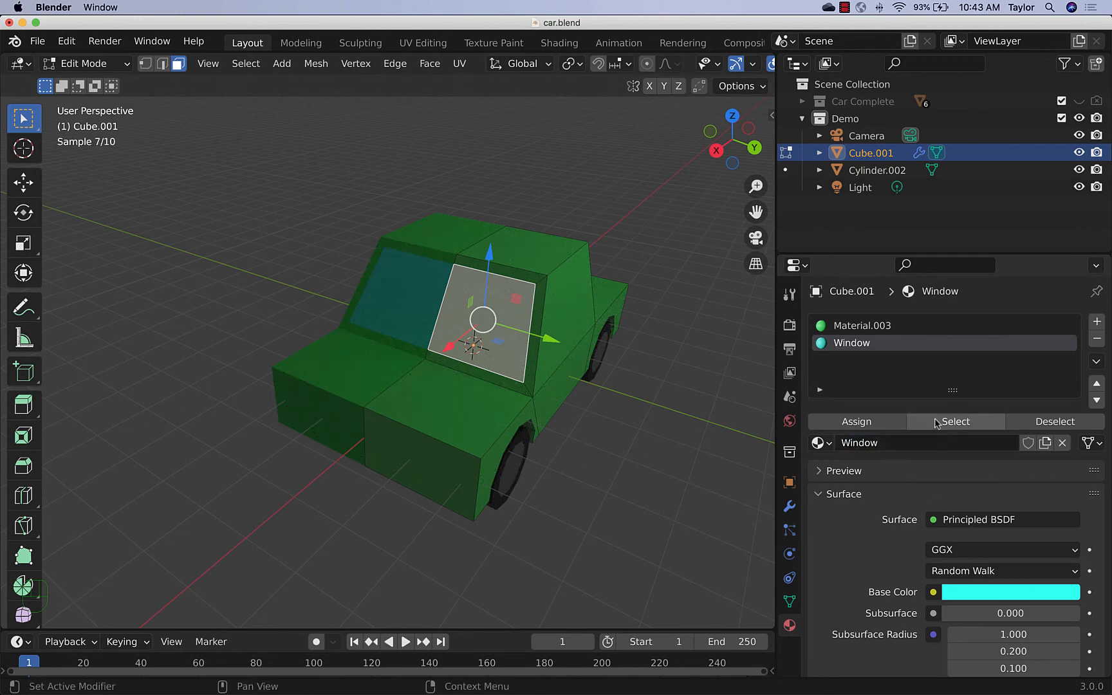
{"action": "double_click", "coordinate": [883, 325]}
{"action": "left_click", "coordinate": [909, 444]}
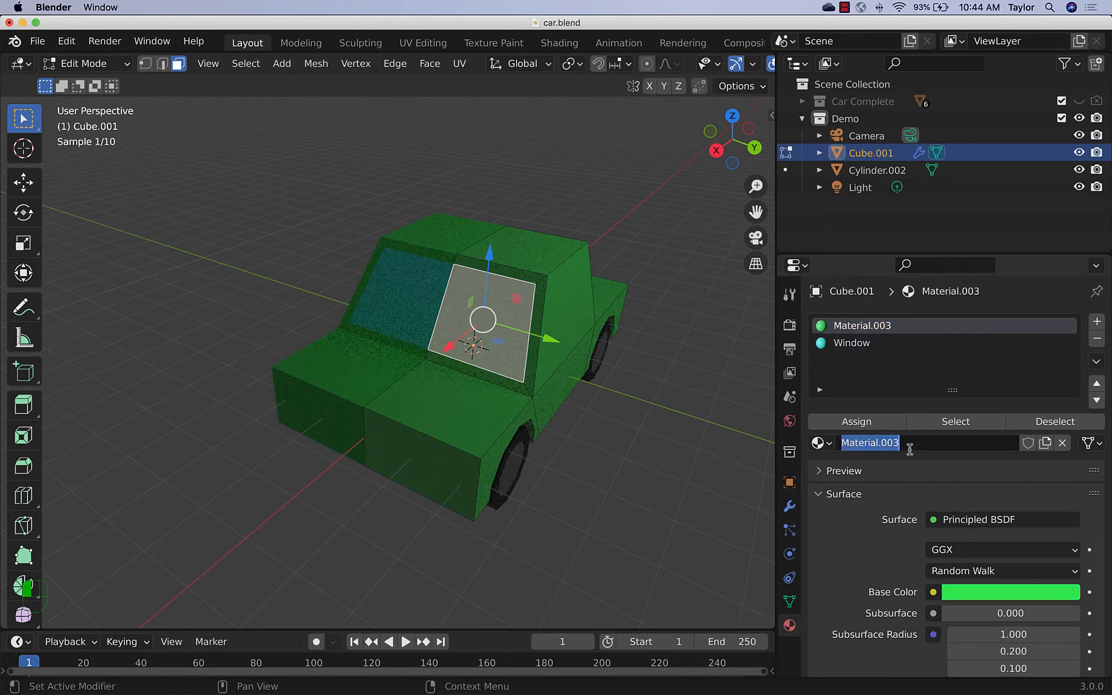
{"action": "left_click", "coordinate": [906, 450]}
{"action": "key", "text": "BackSpace"}
{"action": "key", "text": "BackSpace"}
{"action": "key", "text": "BackSpace"}
{"action": "key", "text": "BackSpace"}
{"action": "key", "text": "BackSpace"}
{"action": "key", "text": "BackSpace"}
{"action": "key", "text": "BackSpace"}
{"action": "key", "text": "BackSpace"}
{"action": "key", "text": "BackSpace"}
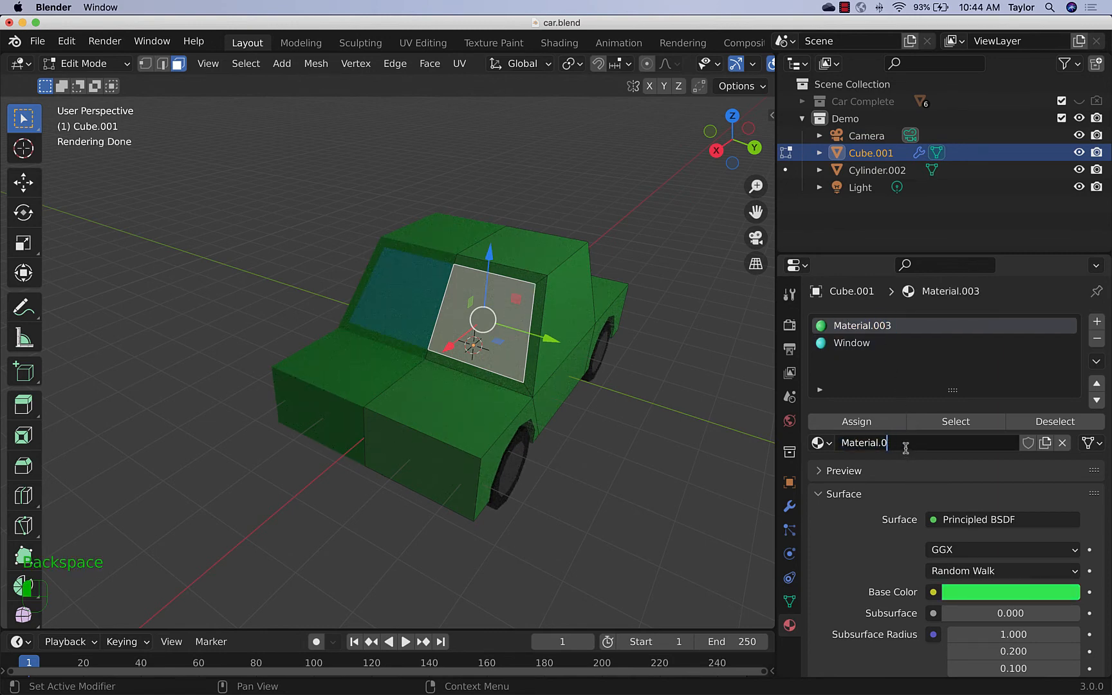
{"action": "key", "text": "BackSpace"}
{"action": "key", "text": "BackSpace"}
{"action": "key", "text": "BackSpace"}
{"action": "key", "text": "Return"}
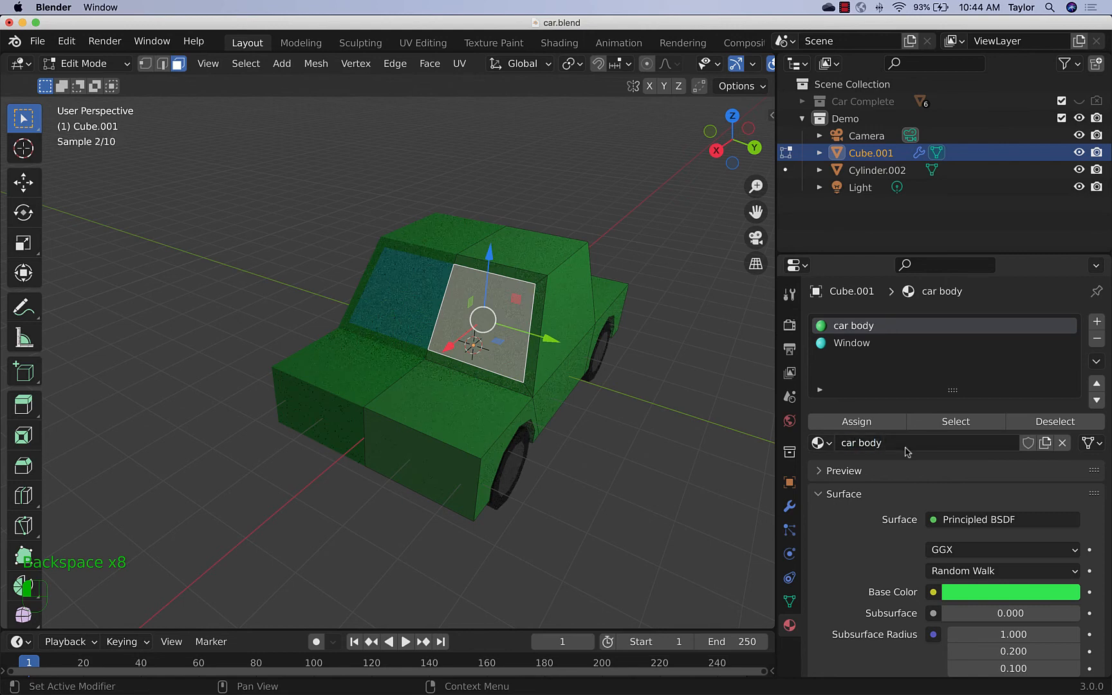
{"action": "key", "text": "Tab"}
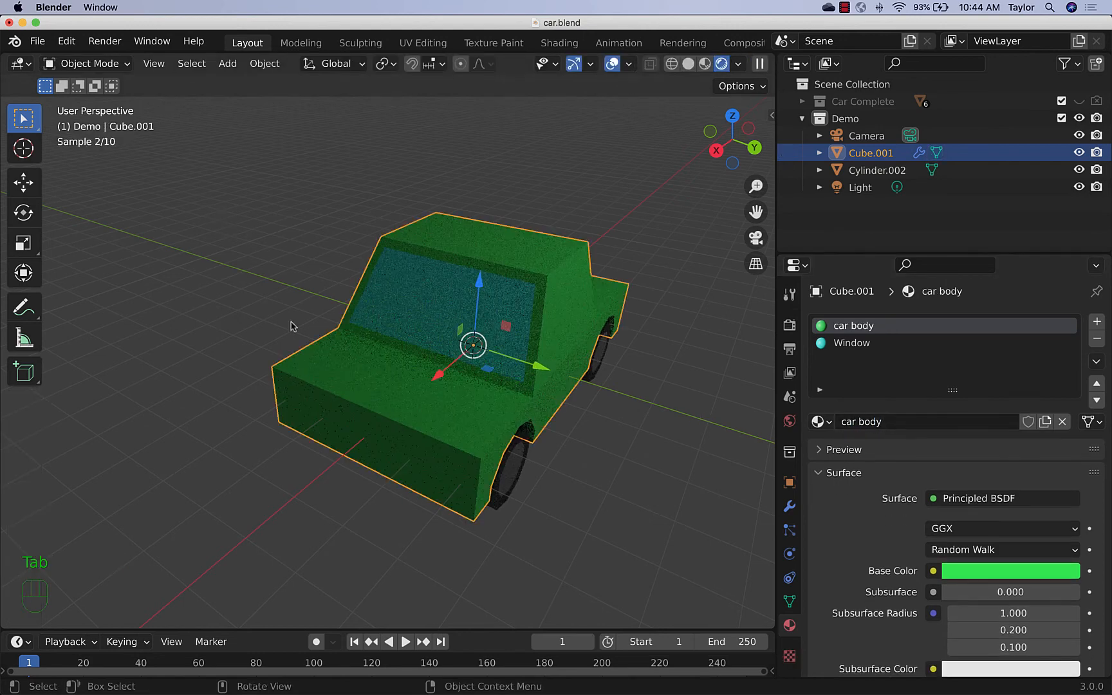
{"action": "left_click", "coordinate": [601, 452]}
{"action": "middle_click_drag", "start_coordinate": [650, 457], "coordinate": [771, 149]}
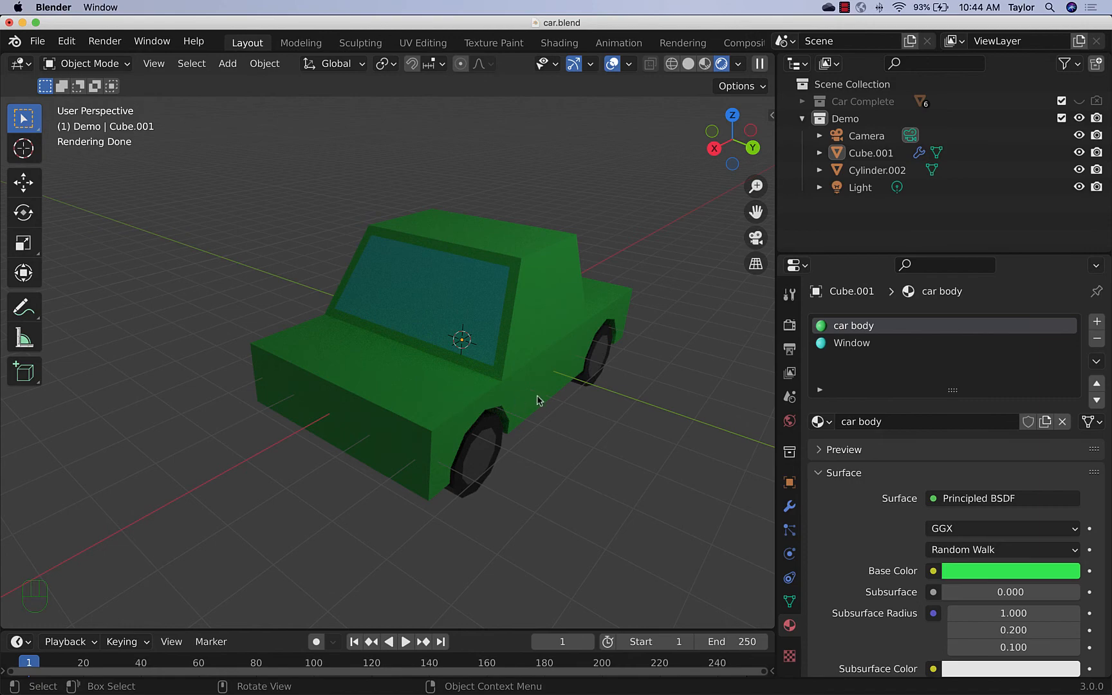
{"action": "middle_click_drag", "start_coordinate": [657, 425], "coordinate": [663, 468]}
Step: Add one centred lengthwise loop cut through the modelled half of the car body in Edit Mode, without sliding it
{"action": "left_click", "coordinate": [547, 333]}
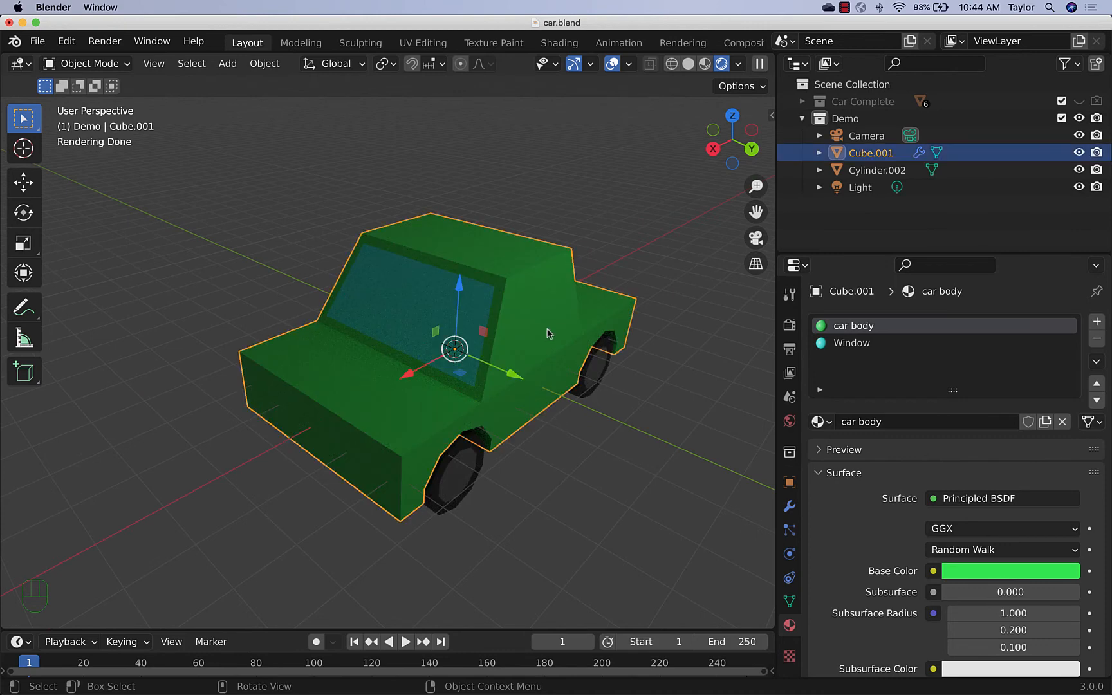
{"action": "key", "text": "Tab"}
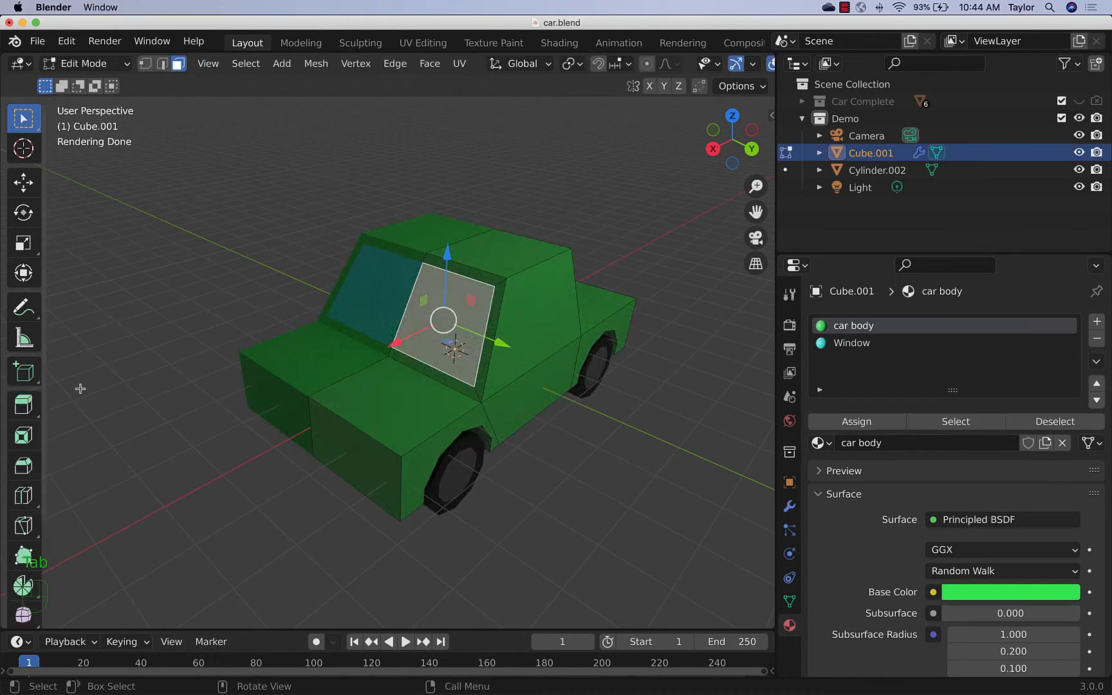
{"action": "left_click", "coordinate": [29, 501]}
{"action": "left_click", "coordinate": [394, 433]}
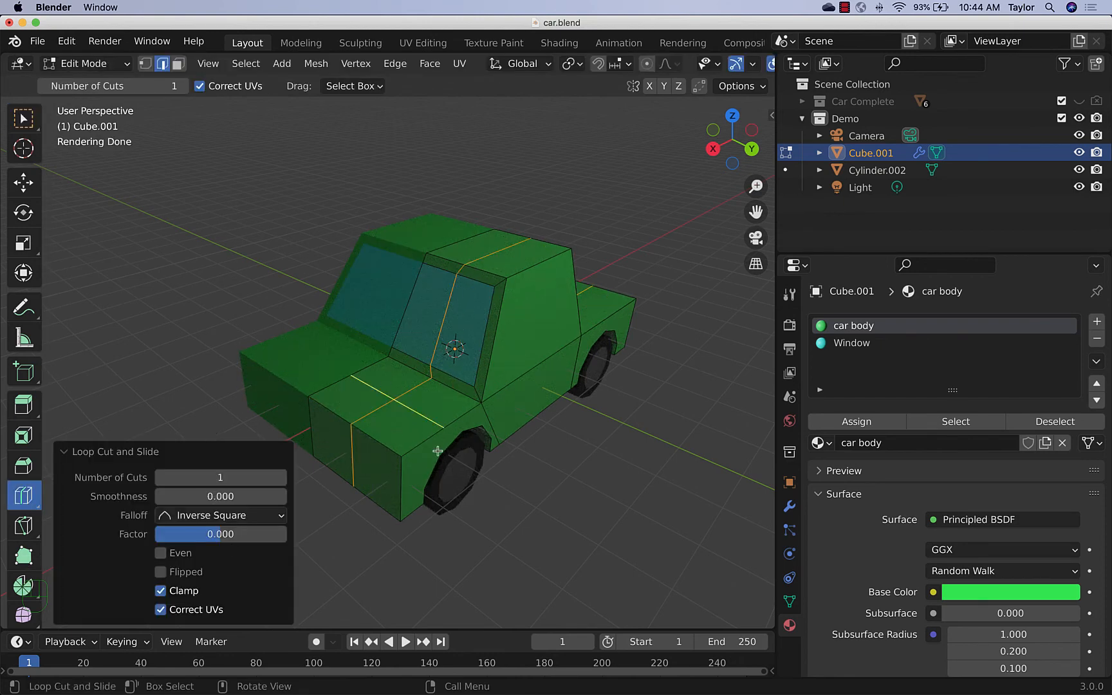
{"action": "left_click", "coordinate": [23, 118]}
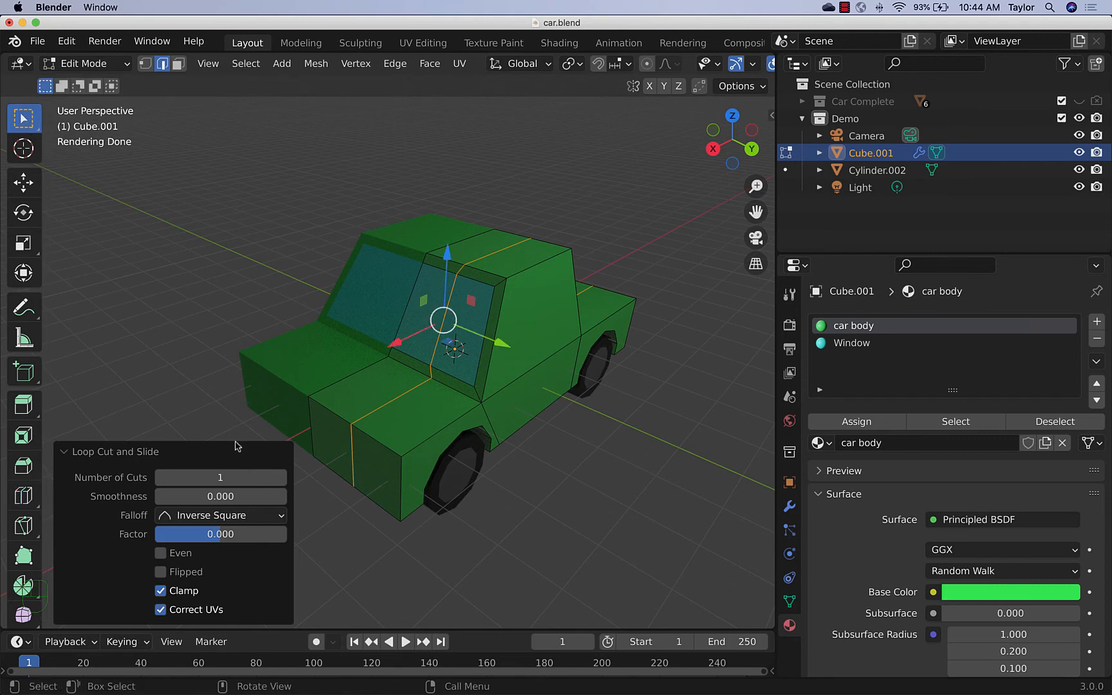
{"action": "left_click", "coordinate": [373, 567]}
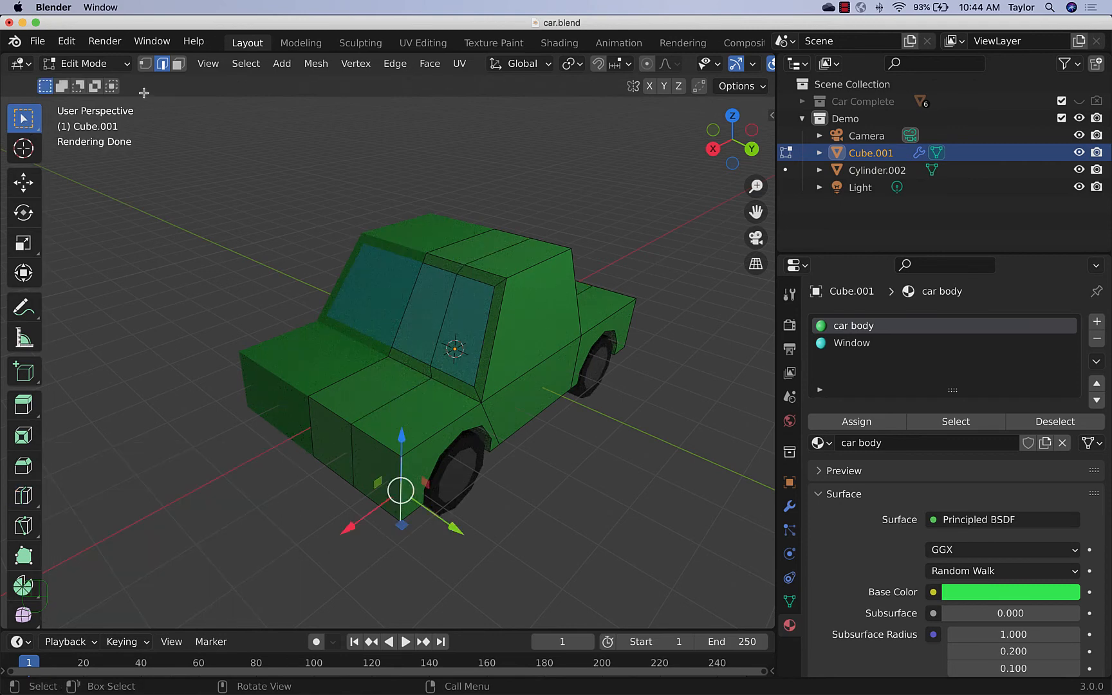
Step: Raise the body's front outer top corner vertex about 0.37 m along Z and raise the rear outer top corner vertex as well
{"action": "left_click", "coordinate": [145, 63]}
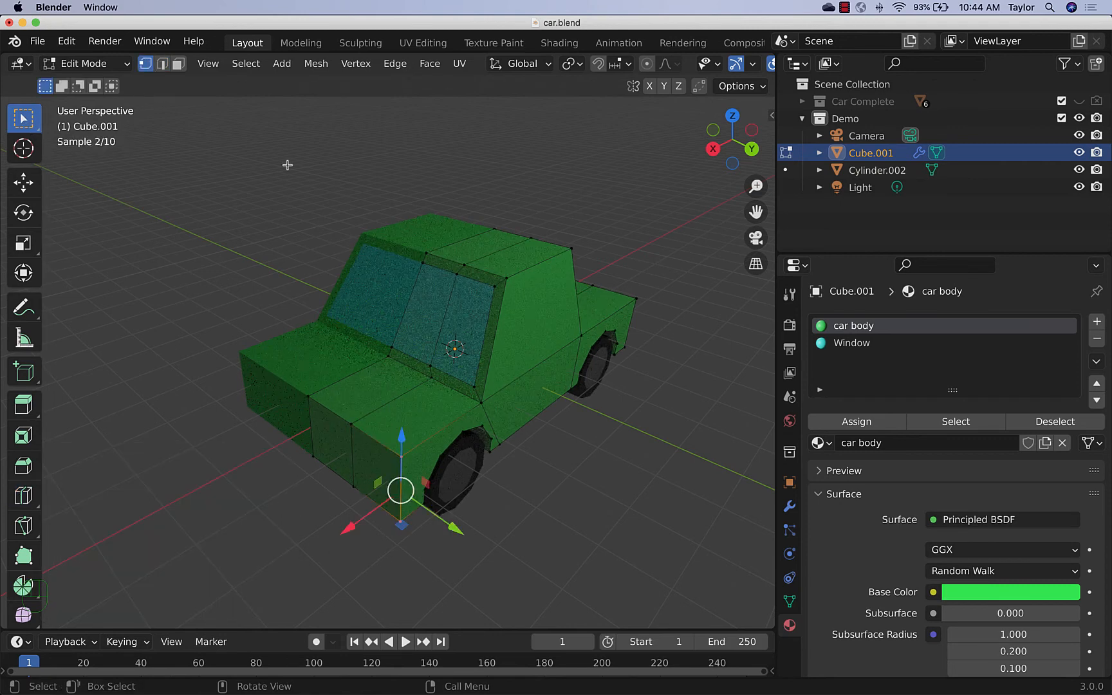
{"action": "left_click", "coordinate": [401, 456]}
{"action": "left_click_drag", "start_coordinate": [403, 400], "coordinate": [405, 380]}
{"action": "middle_click_drag", "start_coordinate": [574, 525], "coordinate": [397, 529]}
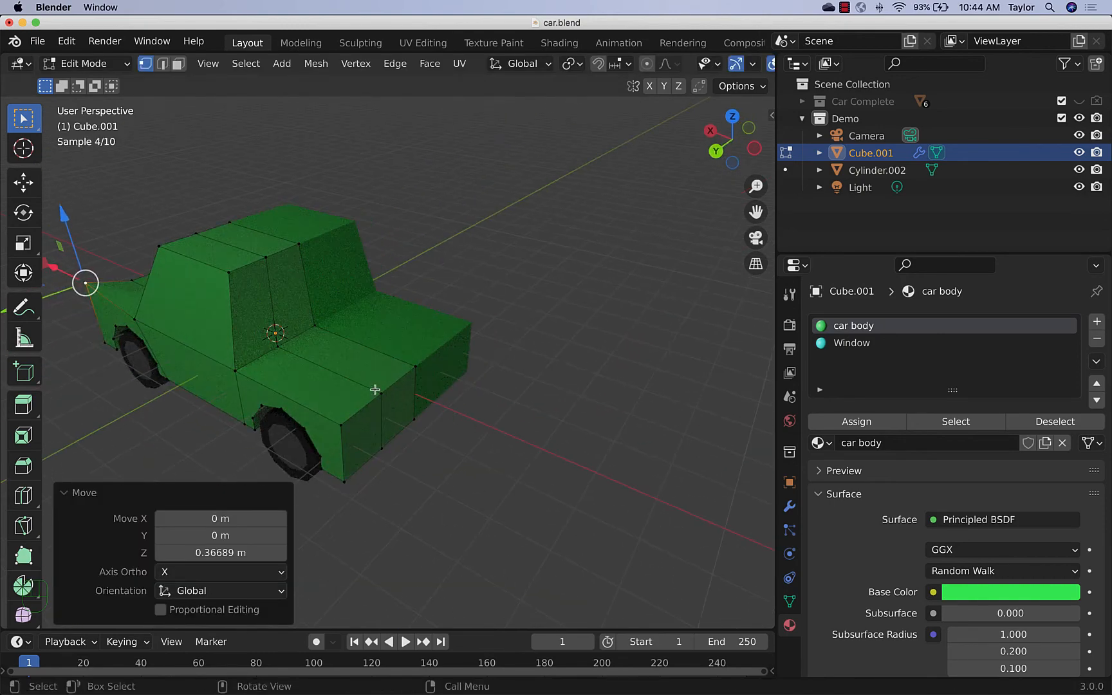
{"action": "left_click", "coordinate": [340, 426]}
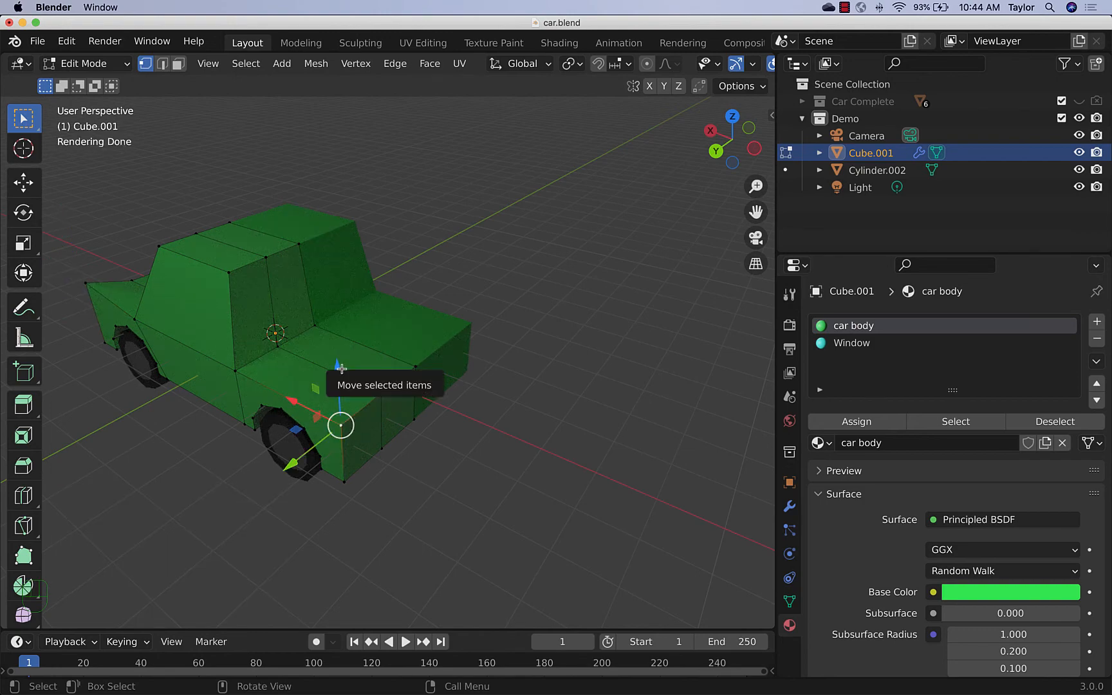
{"action": "left_click_drag", "start_coordinate": [347, 368], "coordinate": [335, 330]}
Step: Raise the hood's front center vertex about 0.3 m along Z, then return to Object Mode and deselect the body
{"action": "middle_click_drag", "start_coordinate": [209, 467], "coordinate": [412, 462]}
{"action": "left_click", "coordinate": [390, 413]}
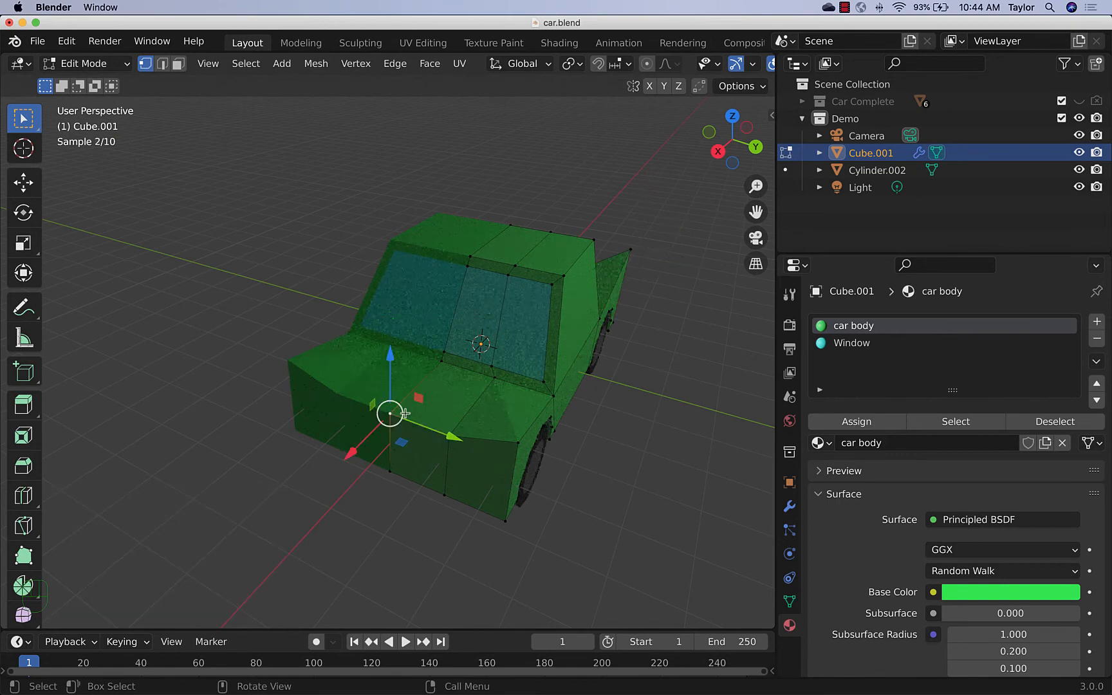
{"action": "left_click_drag", "start_coordinate": [390, 356], "coordinate": [394, 341]}
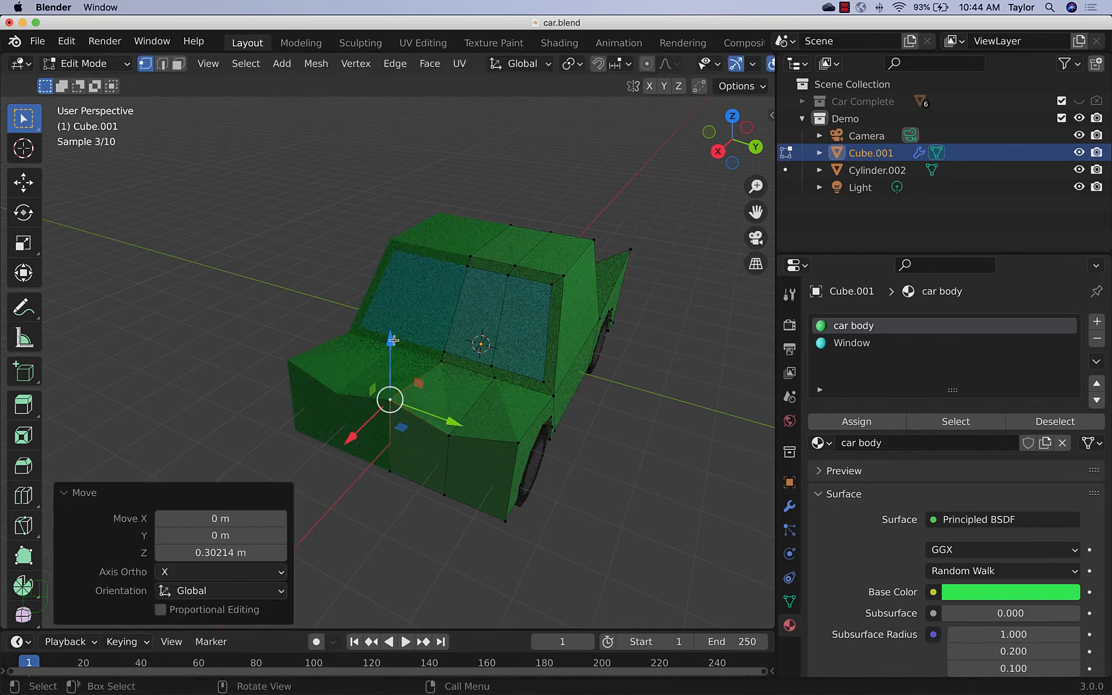
{"action": "left_click", "coordinate": [619, 529]}
{"action": "middle_click_drag", "start_coordinate": [611, 525], "coordinate": [548, 499]}
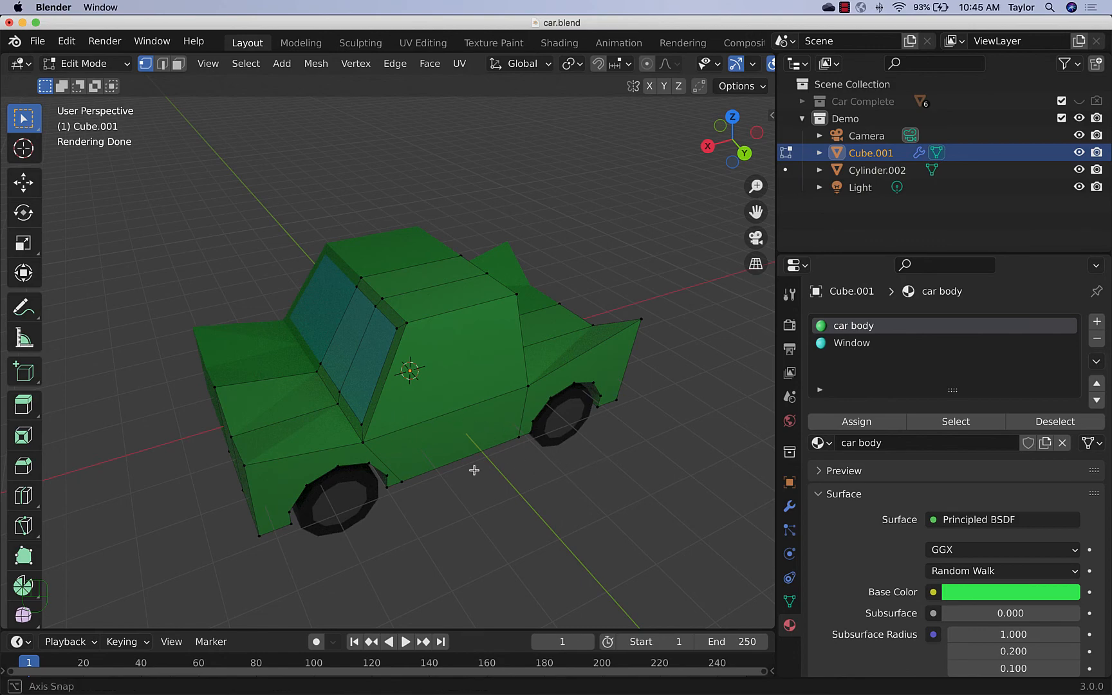
{"action": "middle_click_drag", "start_coordinate": [471, 466], "coordinate": [645, 484]}
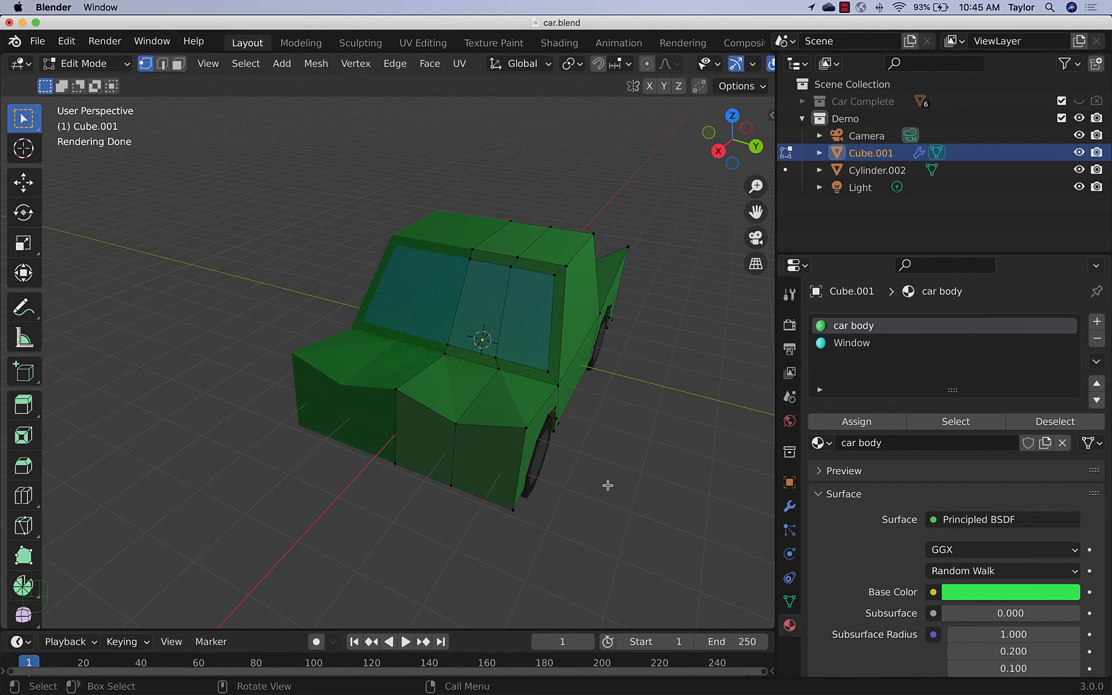
{"action": "middle_click_drag", "start_coordinate": [651, 450], "coordinate": [603, 454]}
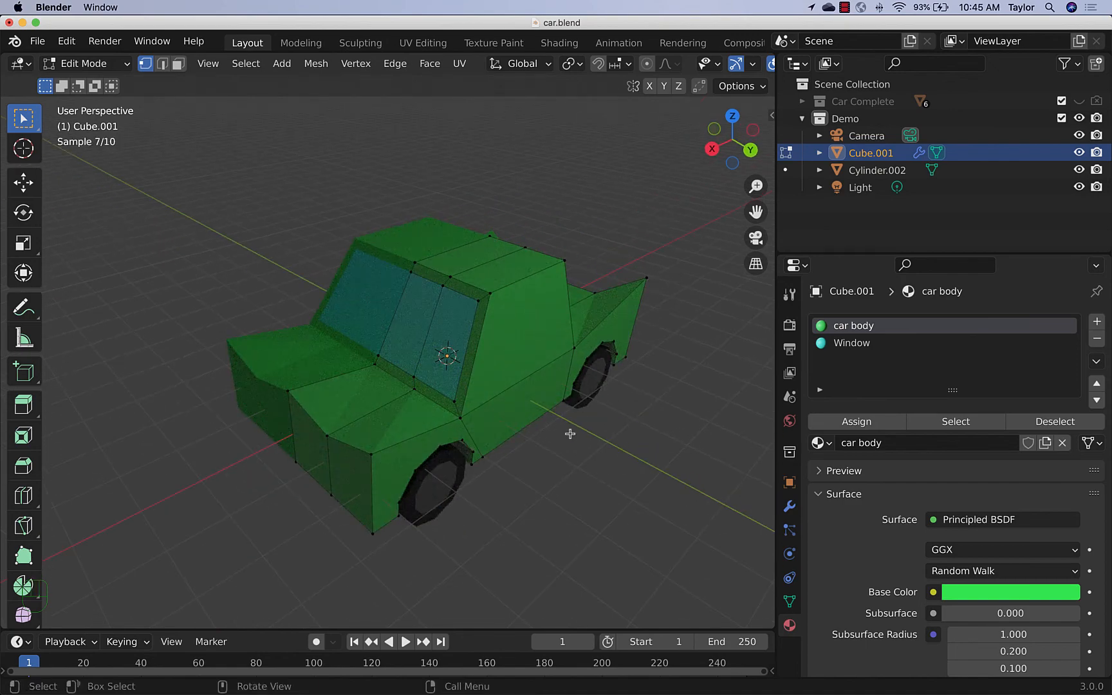
{"action": "key", "text": "Tab"}
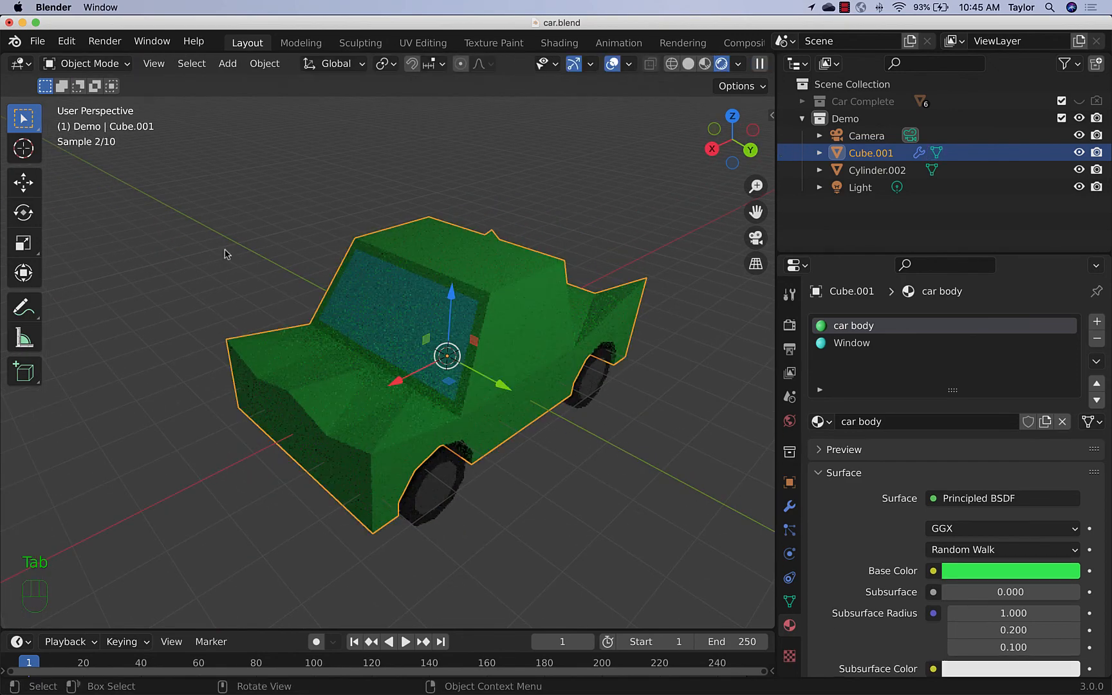
{"action": "left_click", "coordinate": [548, 504]}
{"action": "middle_click_drag", "start_coordinate": [548, 504], "coordinate": [486, 496]}
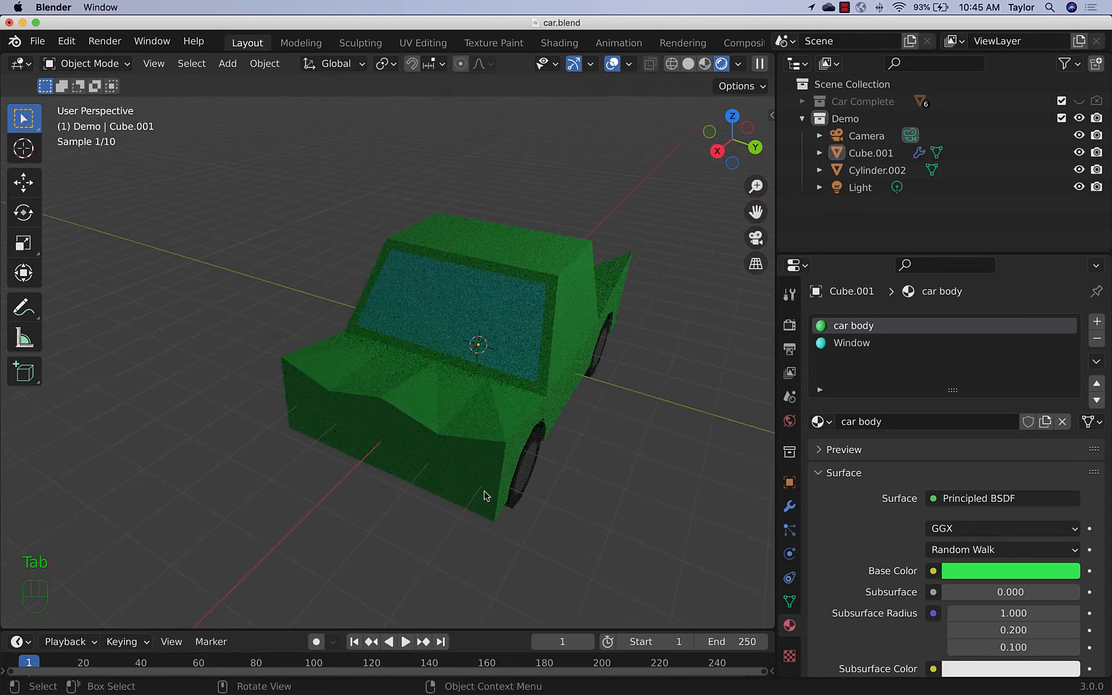
Step: Add a cylinder mesh with 24 vertices
{"action": "key", "text": "shift+a"}
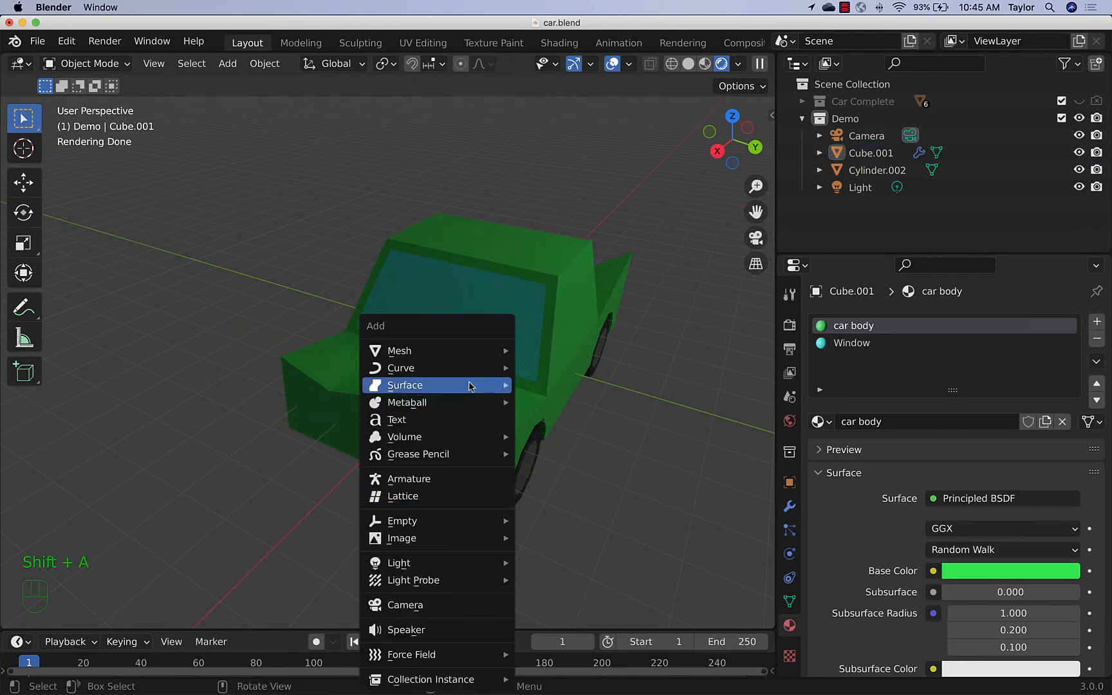
{"action": "mouse_move", "coordinate": [452, 350]}
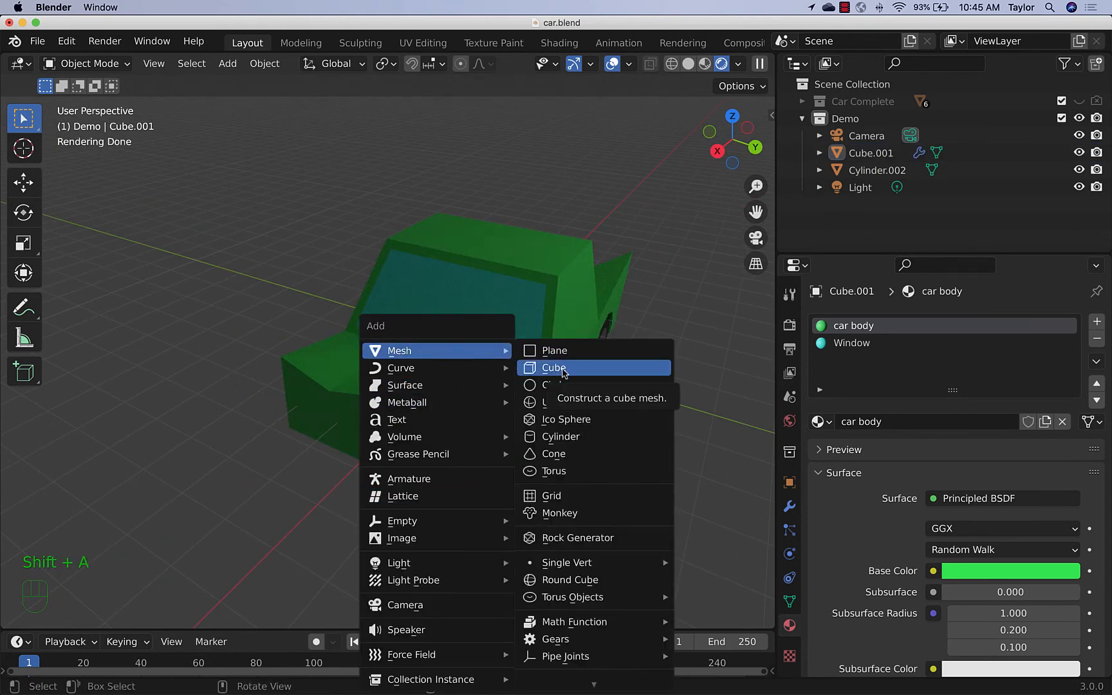
{"action": "mouse_move", "coordinate": [594, 562]}
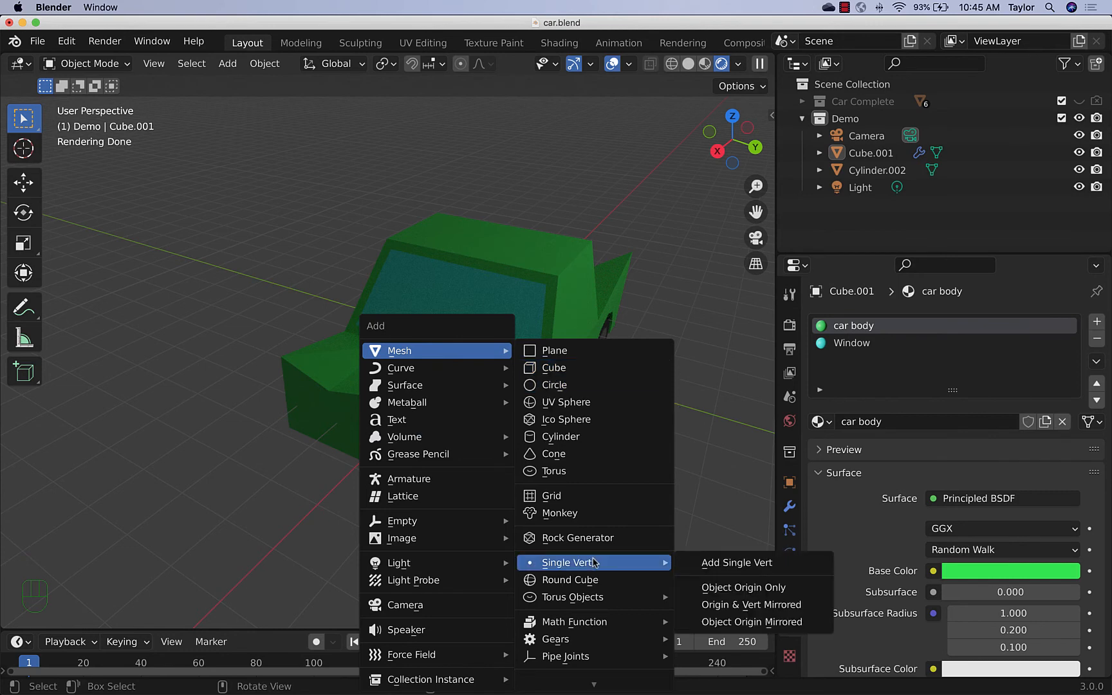
{"action": "left_click", "coordinate": [569, 436]}
{"action": "left_click", "coordinate": [248, 410]}
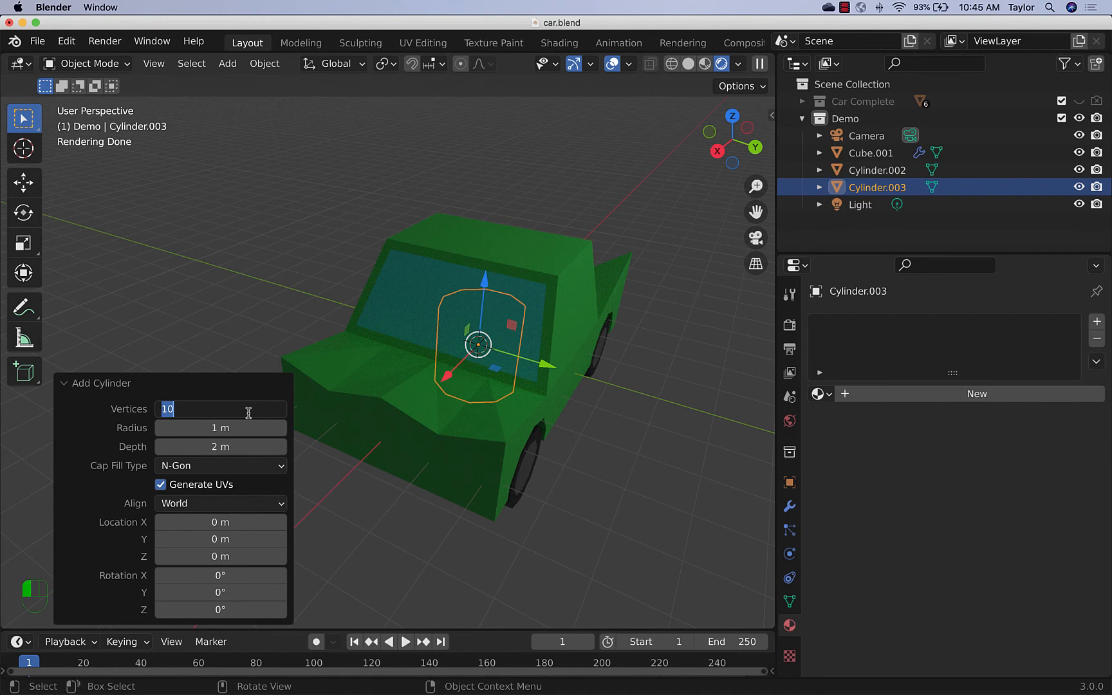
{"action": "type", "text": "24"}
{"action": "key", "text": "Return"}
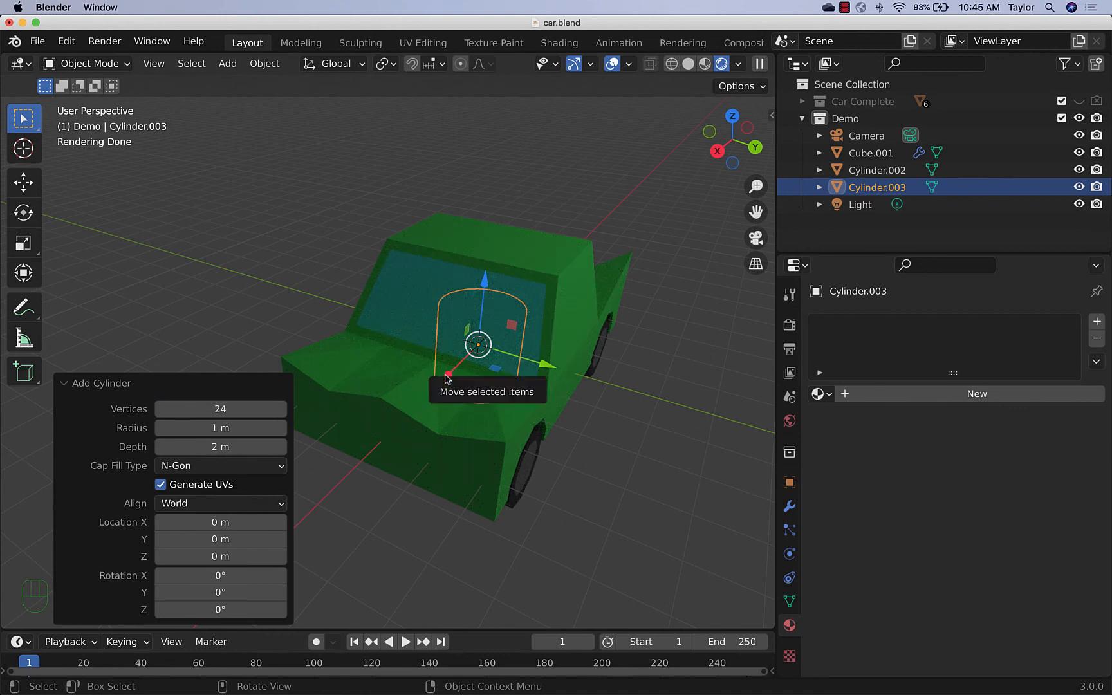
Step: Move the new cylinder about 5 m along X to the front of the car and rotate it 90° about X
{"action": "left_click_drag", "start_coordinate": [447, 374], "coordinate": [411, 542]}
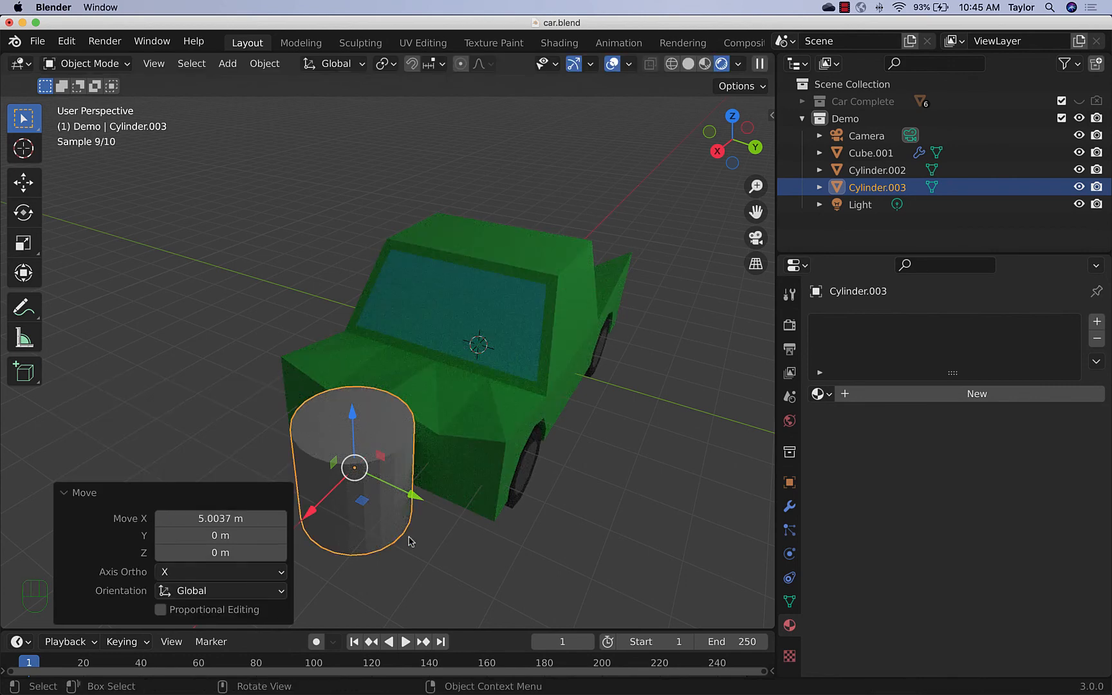
{"action": "key", "text": "r"}
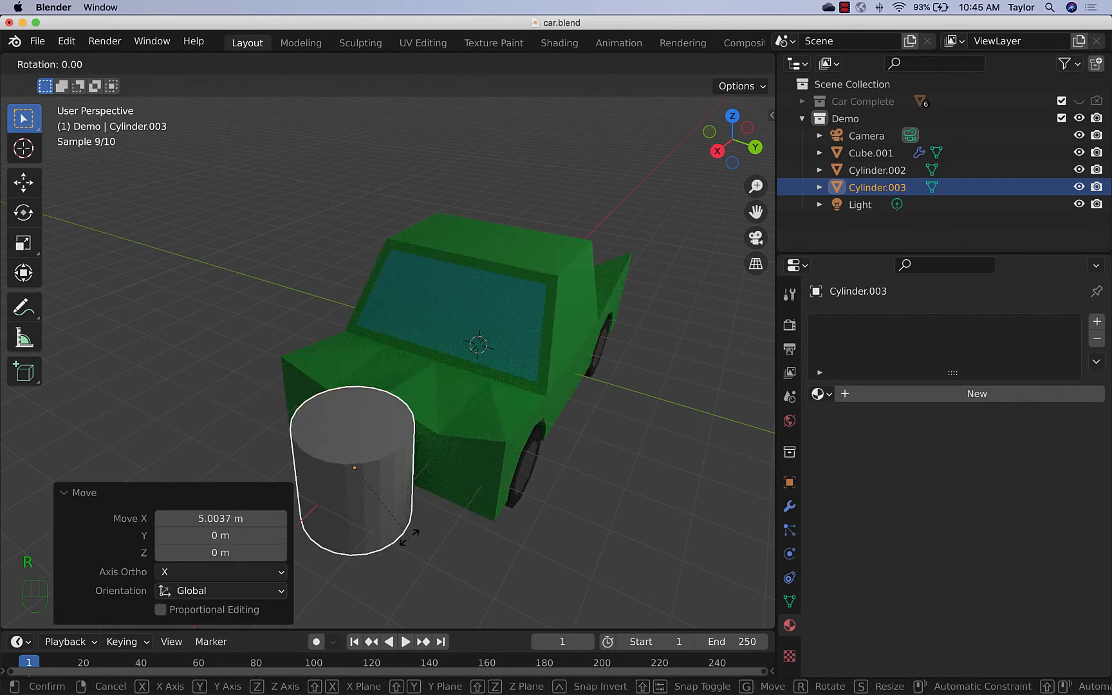
{"action": "type", "text": "x"}
{"action": "type", "text": "90"}
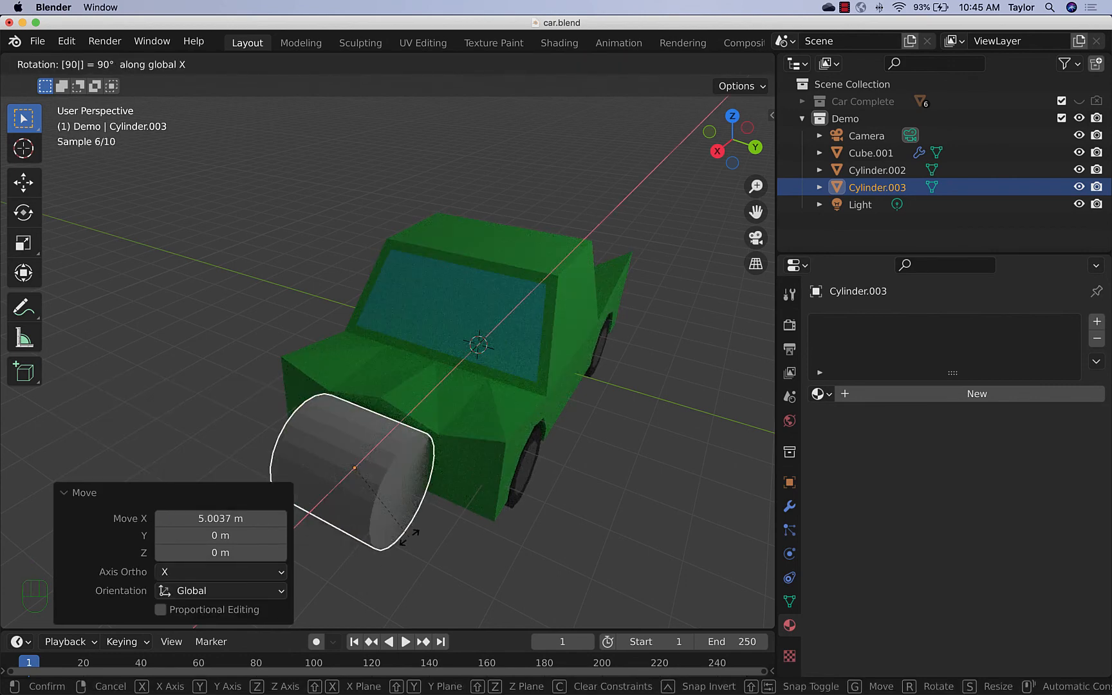
{"action": "key", "text": "Return"}
Step: Scale the cylinder down uniformly to about 0.33 and rotate it 90° about Z so it points forward
{"action": "key", "text": "s"}
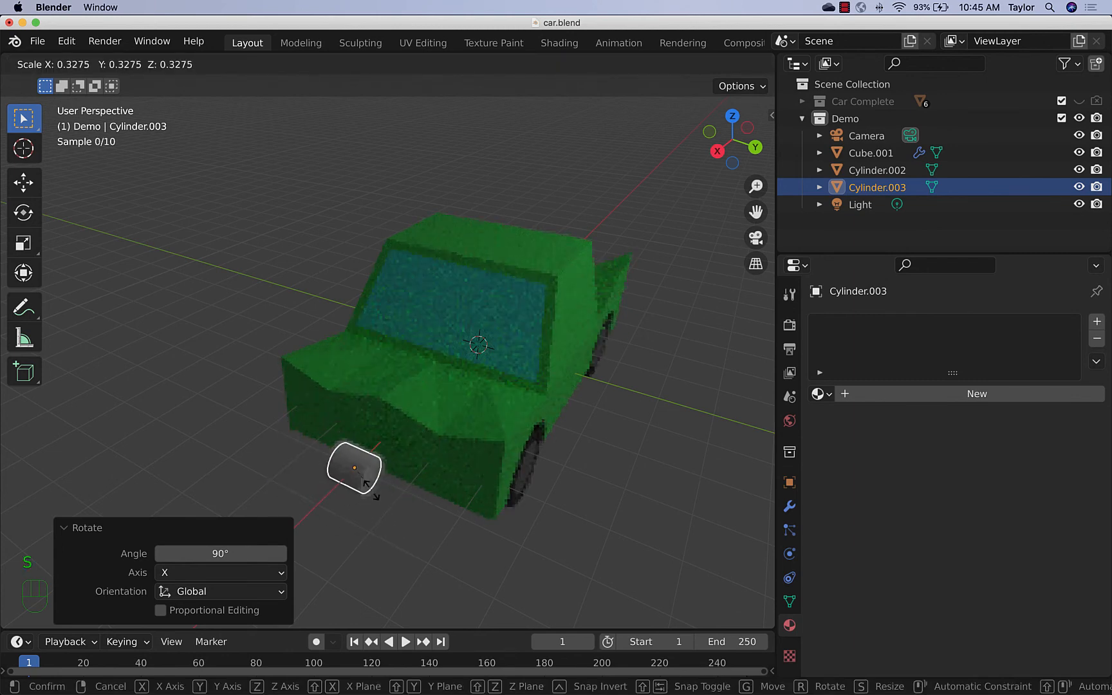
{"action": "left_click", "coordinate": [372, 493]}
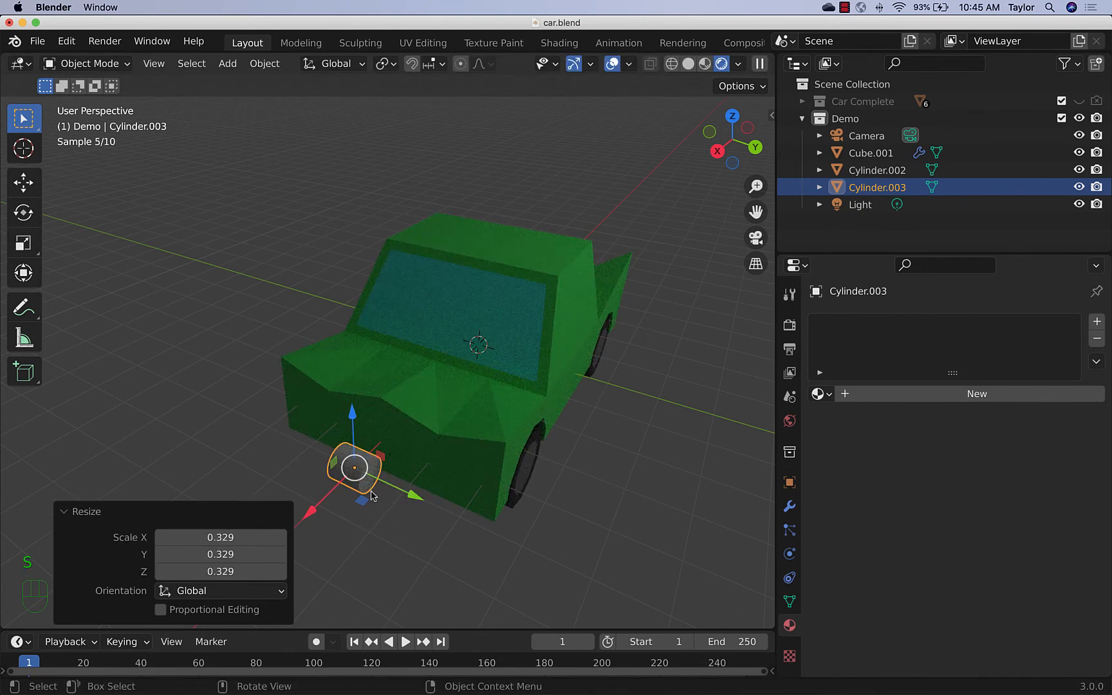
{"action": "type", "text": "rz"}
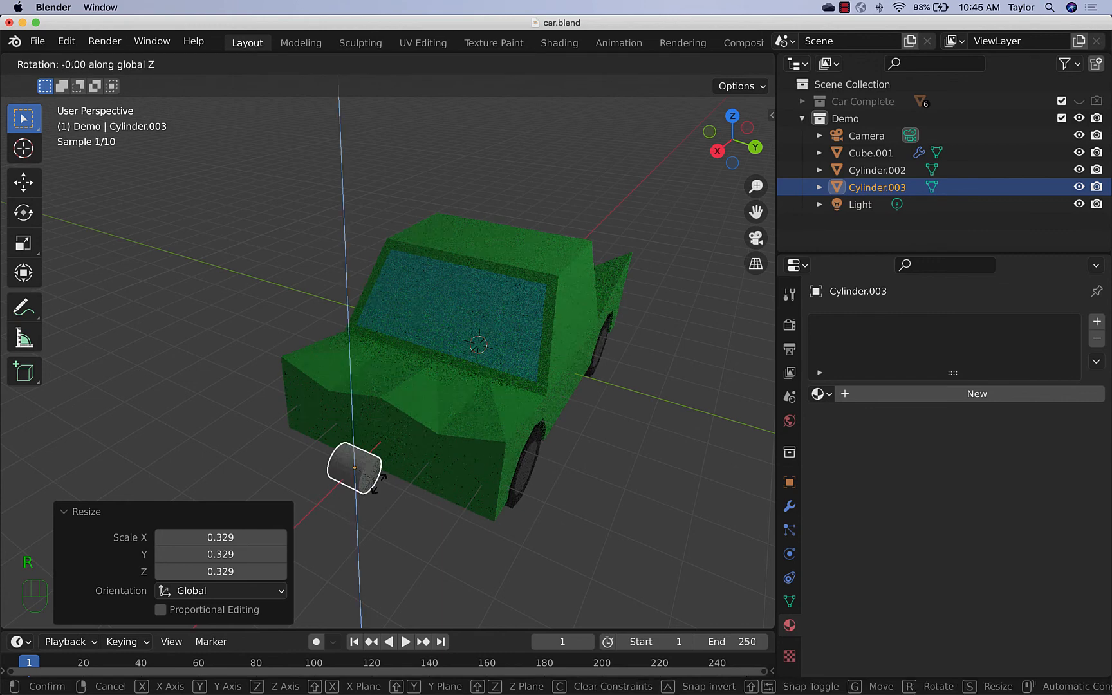
{"action": "type", "text": "90"}
{"action": "key", "text": "Return"}
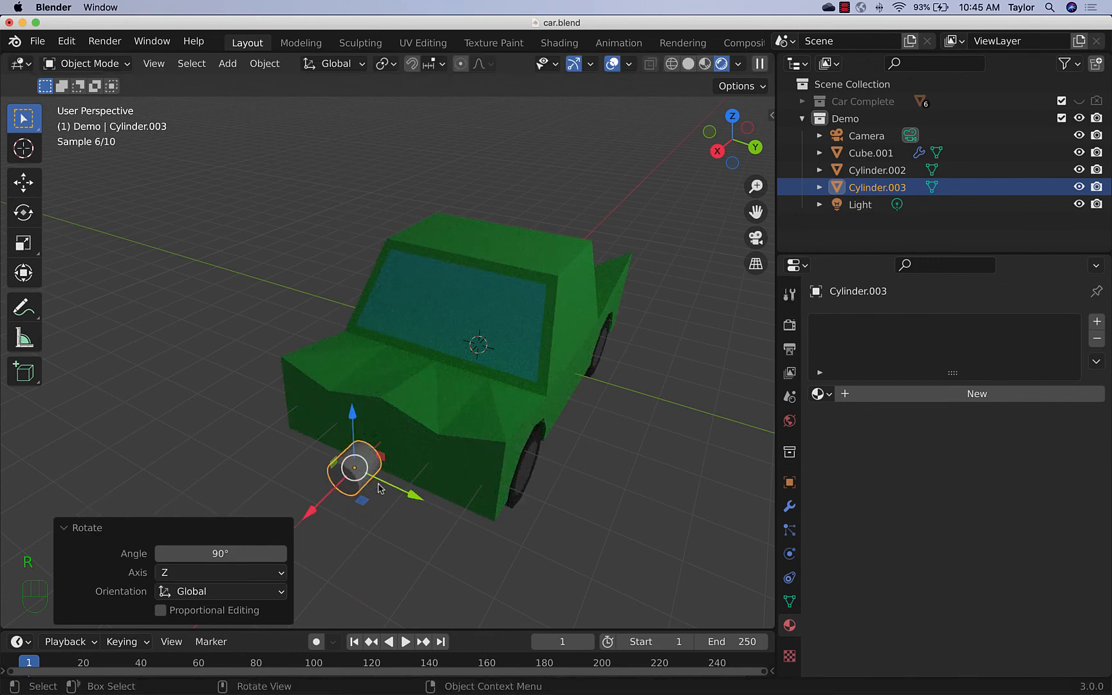
Step: In the right orthographic wireframe view, move the cylinder about 1.86 m along Y and 0.47 m along Z to the headlight position
{"action": "left_click", "coordinate": [718, 150]}
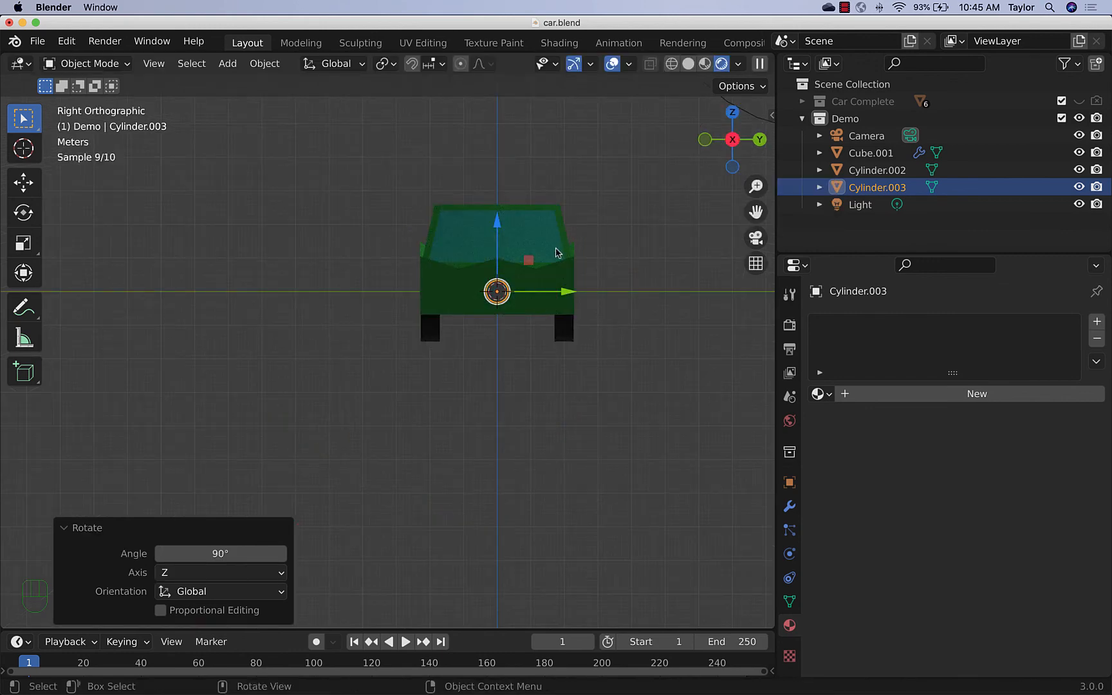
{"action": "left_click", "coordinate": [688, 63]}
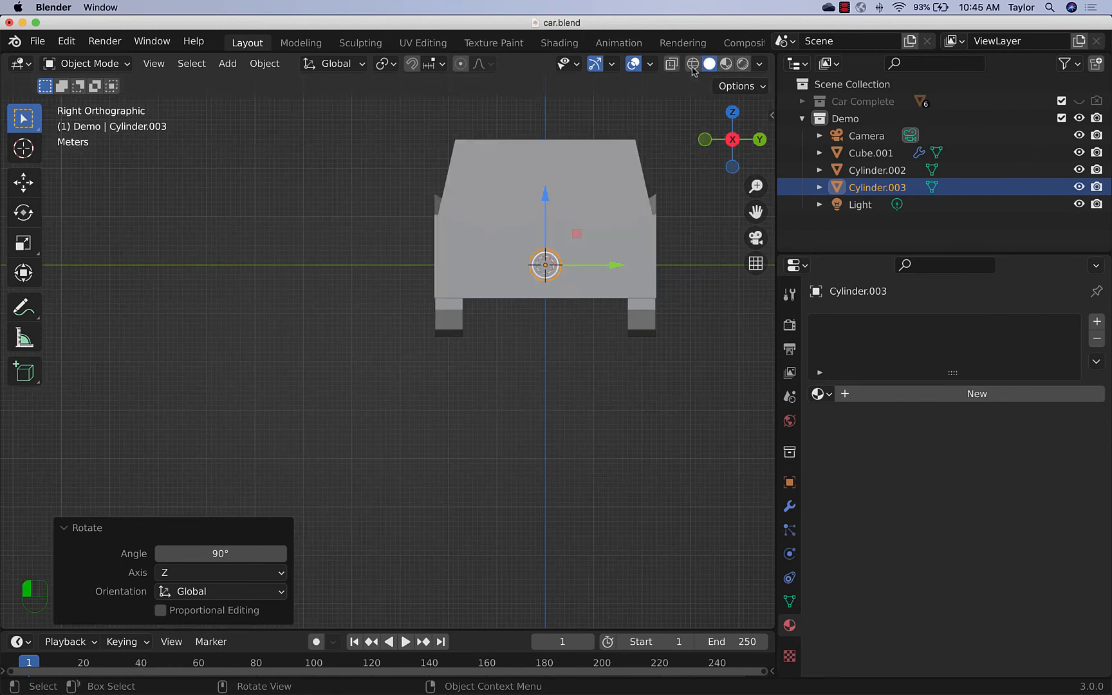
{"action": "left_click", "coordinate": [693, 63]}
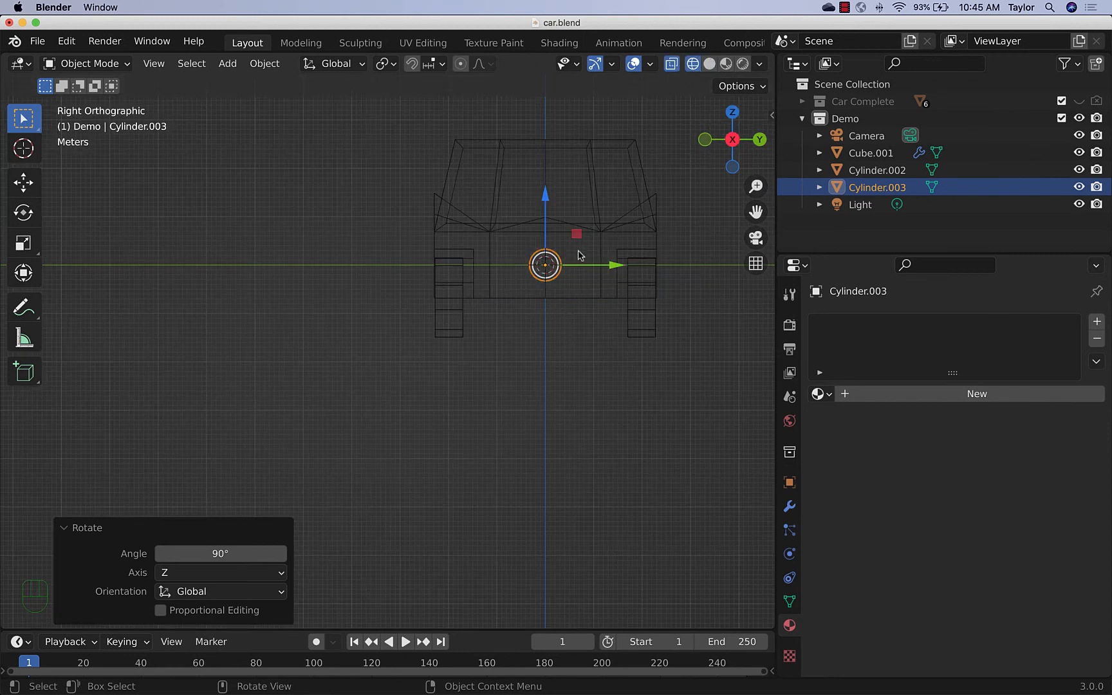
{"action": "left_click_drag", "start_coordinate": [578, 236], "coordinate": [674, 217]}
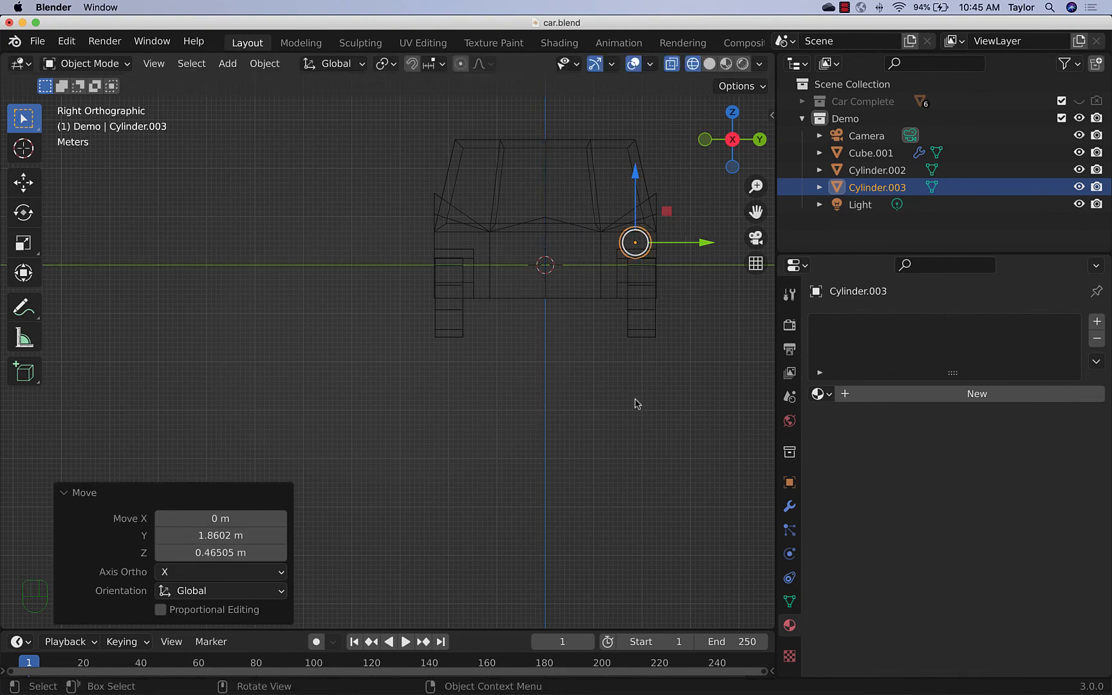
Step: Push the headlight cylinder about 0.95 m back along X so it sinks into the car's front
{"action": "middle_click_drag", "start_coordinate": [636, 404], "coordinate": [595, 394]}
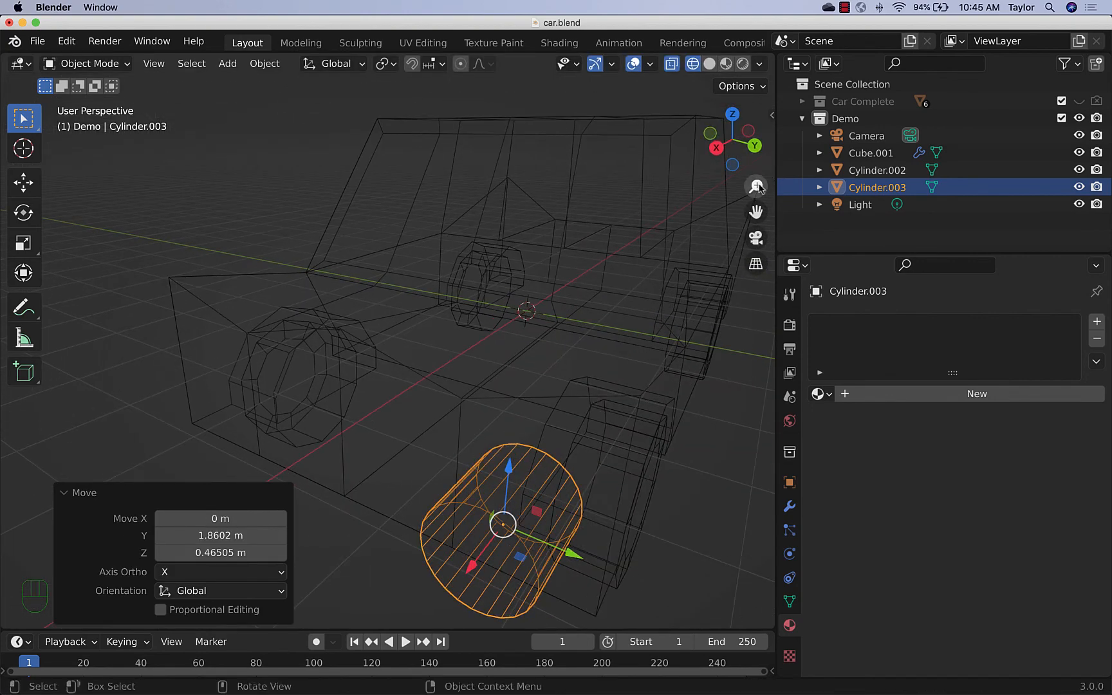
{"action": "left_click", "coordinate": [708, 64]}
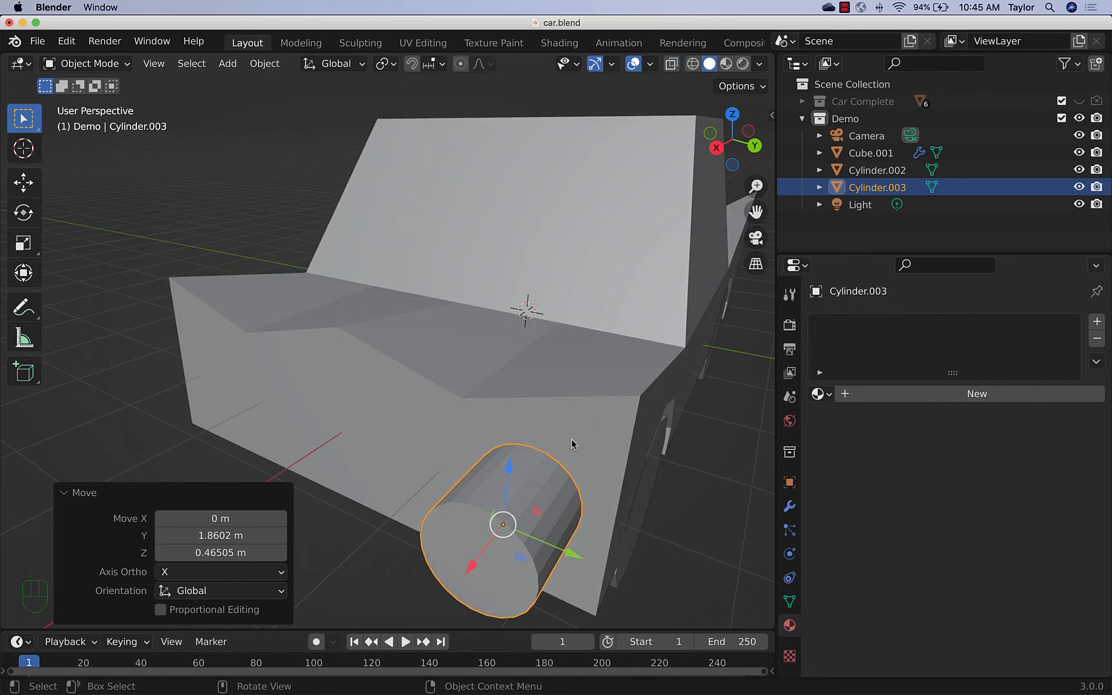
{"action": "left_click_drag", "start_coordinate": [470, 565], "coordinate": [545, 486]}
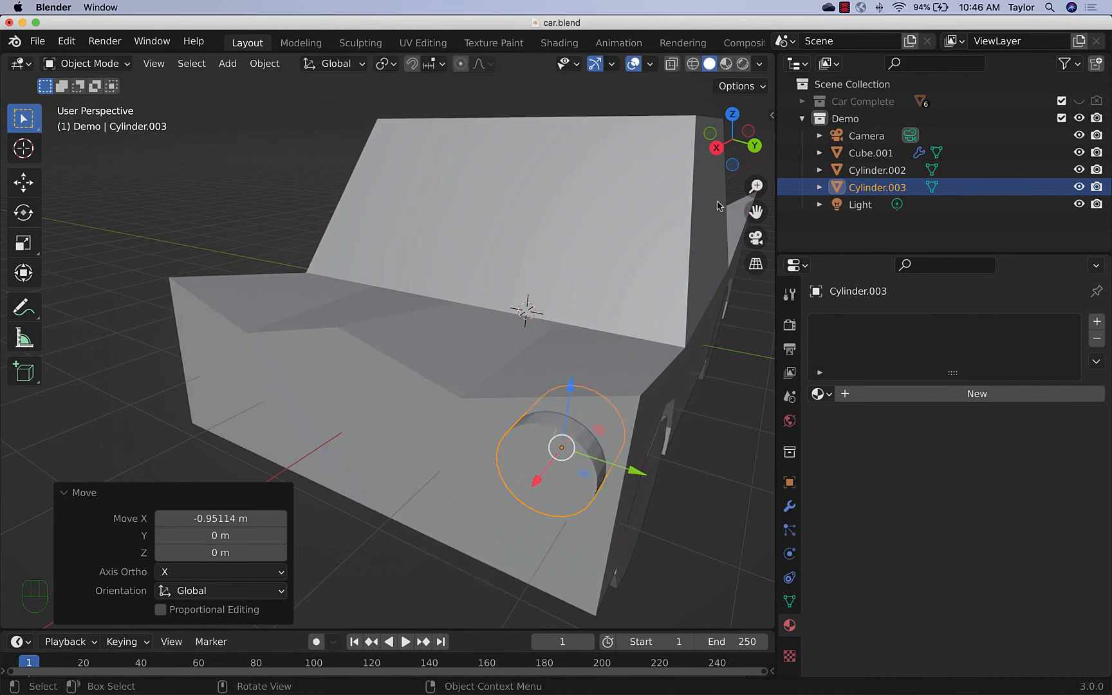
Step: Shift the headlight cylinder about -0.07 m along Y and -0.08 m along Z, then deselect it
{"action": "left_click", "coordinate": [721, 152]}
{"action": "scroll", "coordinate": [725, 209], "scroll_direction": "up", "scroll_amount": 3}
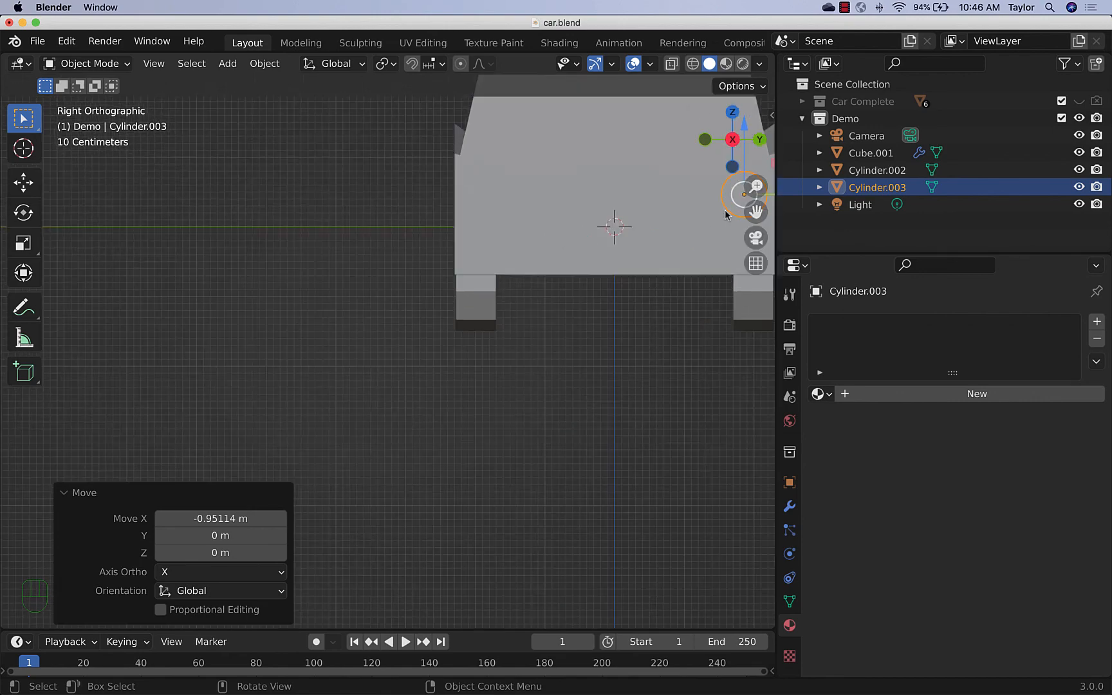
{"action": "left_click", "coordinate": [695, 63]}
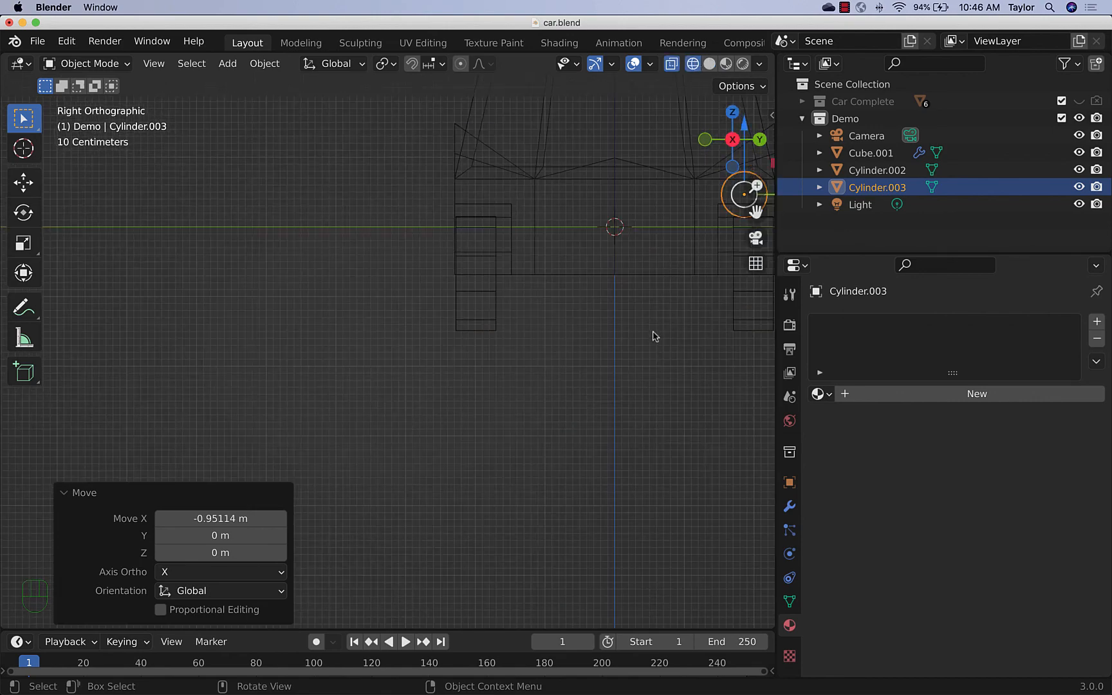
{"action": "middle_click_drag", "start_coordinate": [652, 337], "coordinate": [553, 379], "text": "shift"}
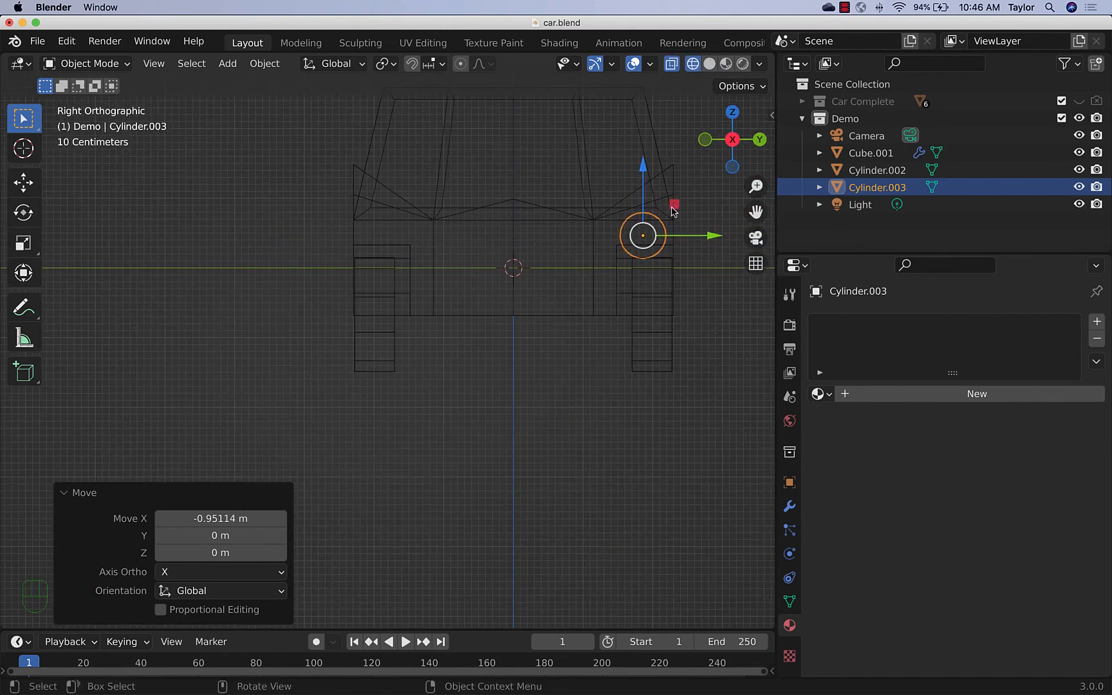
{"action": "left_click_drag", "start_coordinate": [673, 211], "coordinate": [664, 220]}
{"action": "middle_click_drag", "start_coordinate": [715, 262], "coordinate": [694, 275]}
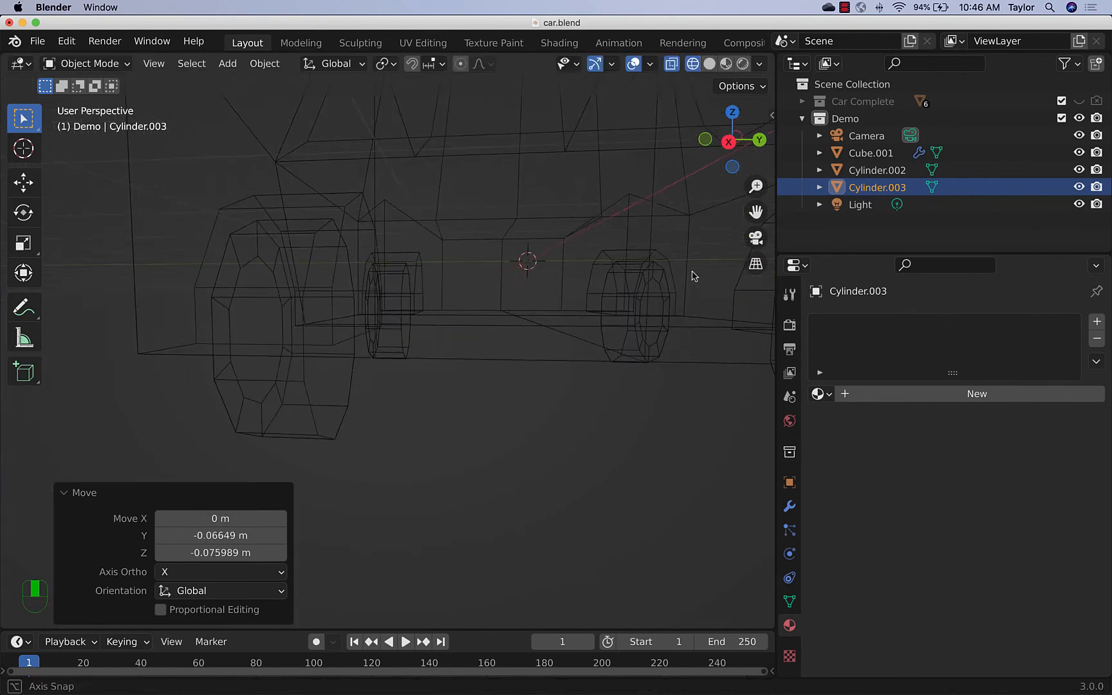
{"action": "scroll", "coordinate": [694, 276], "scroll_direction": "up", "scroll_amount": 5}
{"action": "left_click", "coordinate": [709, 63]}
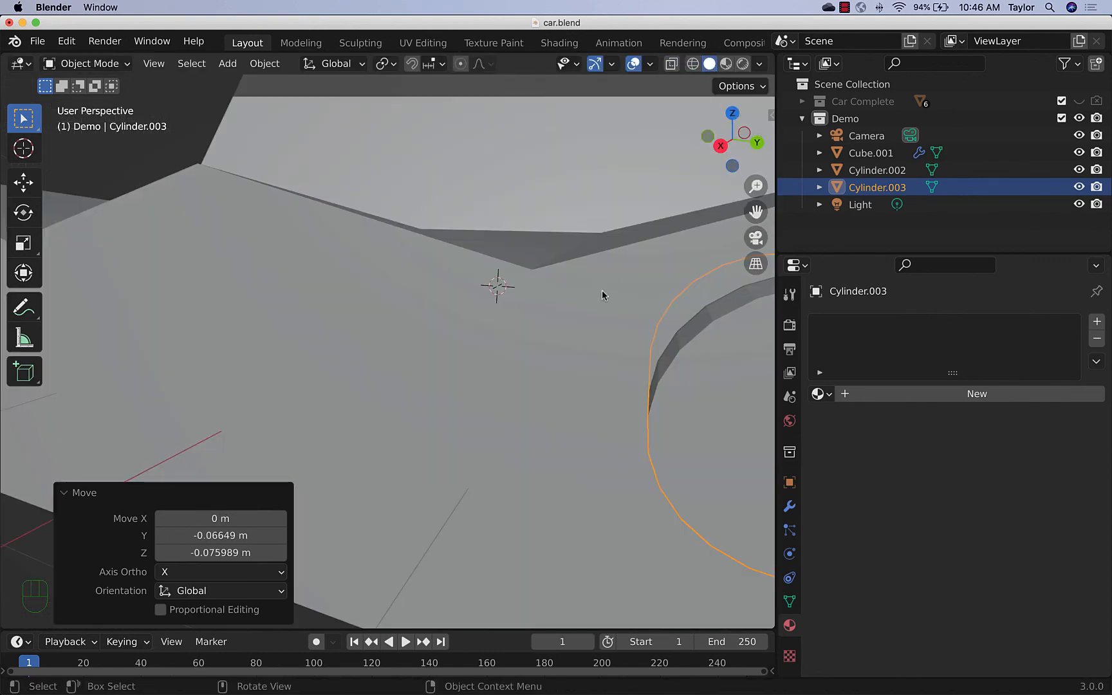
{"action": "scroll", "coordinate": [602, 294], "scroll_direction": "down", "scroll_amount": 5}
{"action": "left_click", "coordinate": [683, 412]}
{"action": "middle_click_drag", "start_coordinate": [683, 412], "coordinate": [623, 419]}
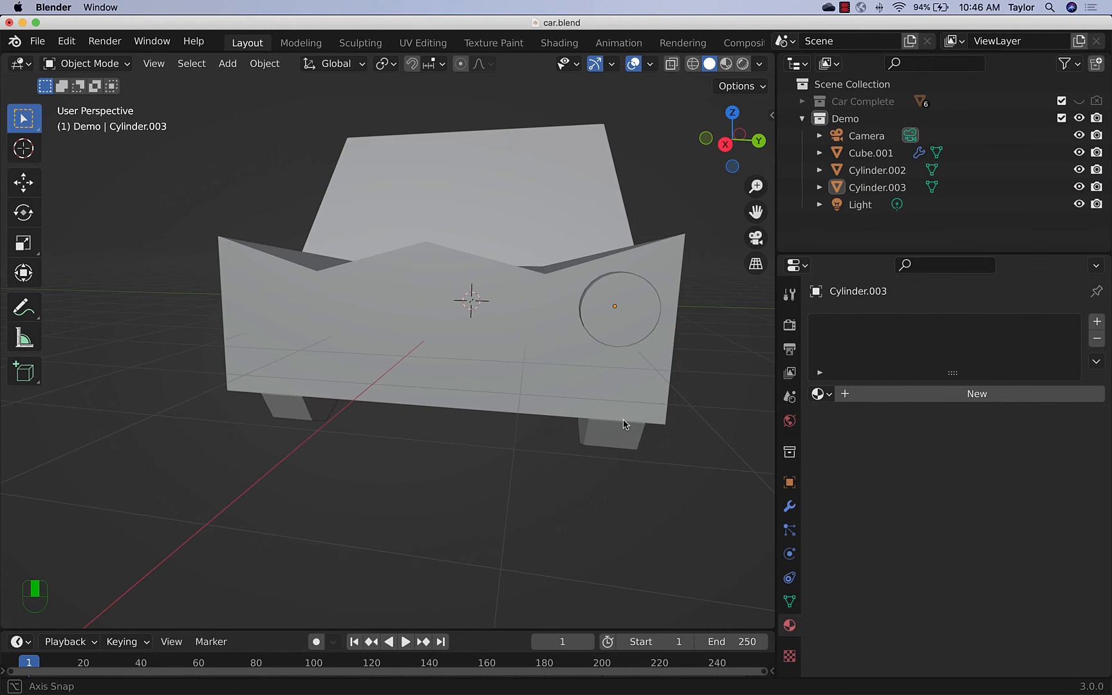
Step: Nudge the headlight cylinder slightly downward on the car's front and deselect it
{"action": "left_click", "coordinate": [631, 304]}
{"action": "left_click_drag", "start_coordinate": [652, 283], "coordinate": [654, 290]}
{"action": "left_click", "coordinate": [707, 405]}
{"action": "middle_click_drag", "start_coordinate": [670, 427], "coordinate": [640, 434]}
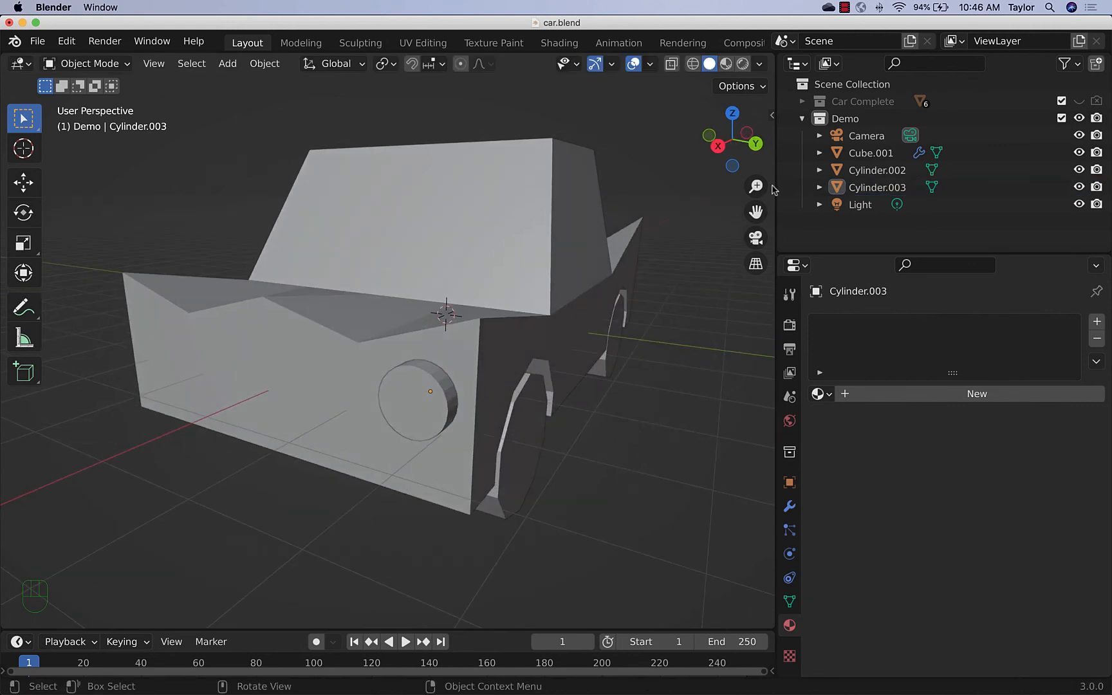
Step: Switch to rendered shading and give the headlight cylinder a new material named Headlight
{"action": "left_click", "coordinate": [743, 63]}
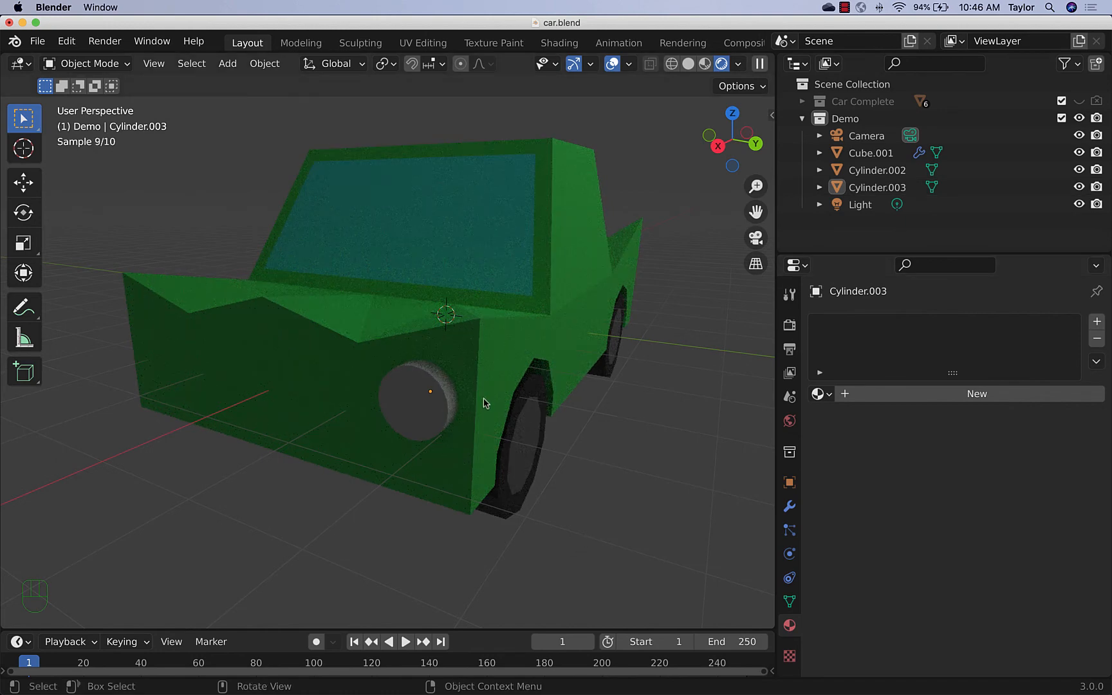
{"action": "left_click", "coordinate": [430, 424]}
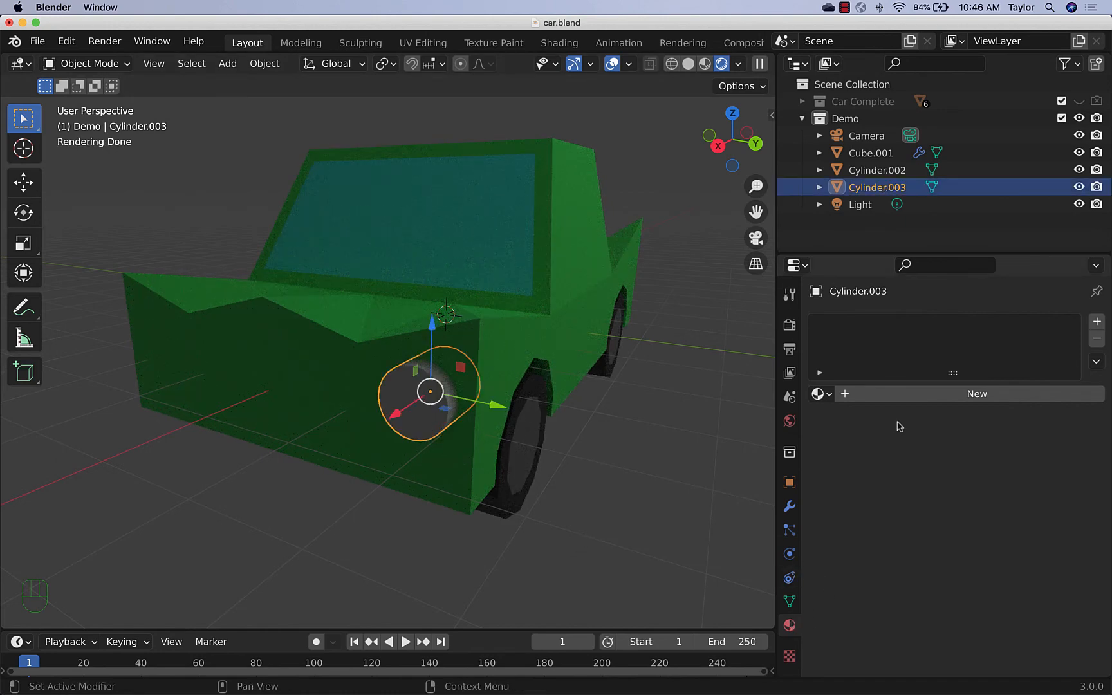
{"action": "left_click", "coordinate": [843, 393]}
{"action": "double_click", "coordinate": [868, 394]}
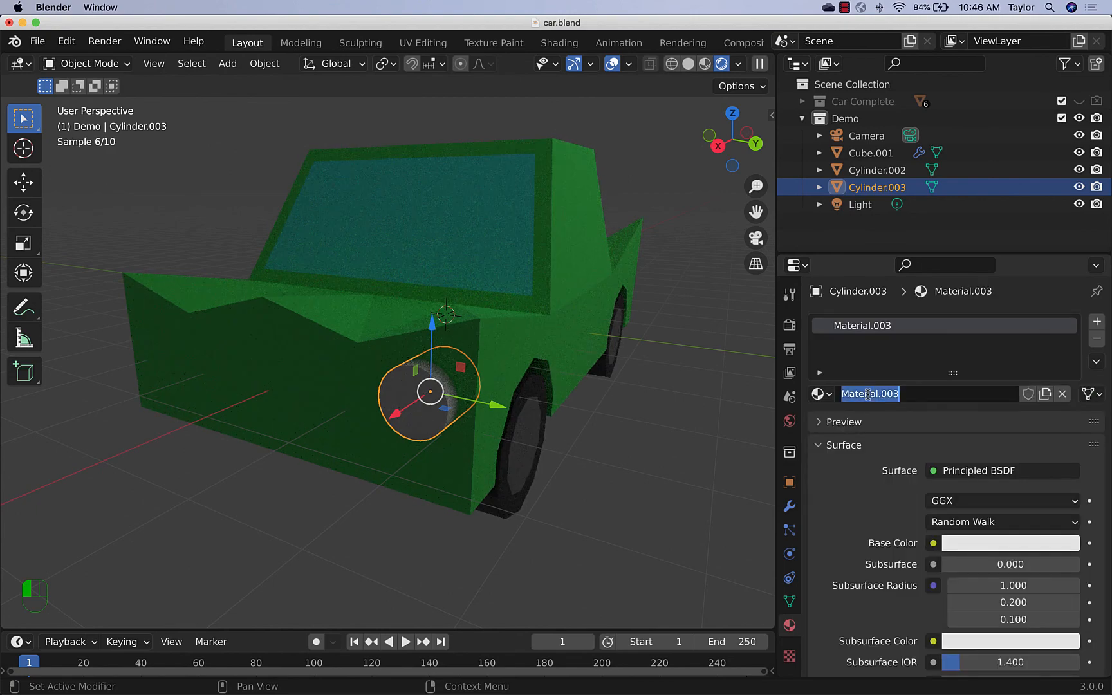
{"action": "type", "text": "Headlight"}
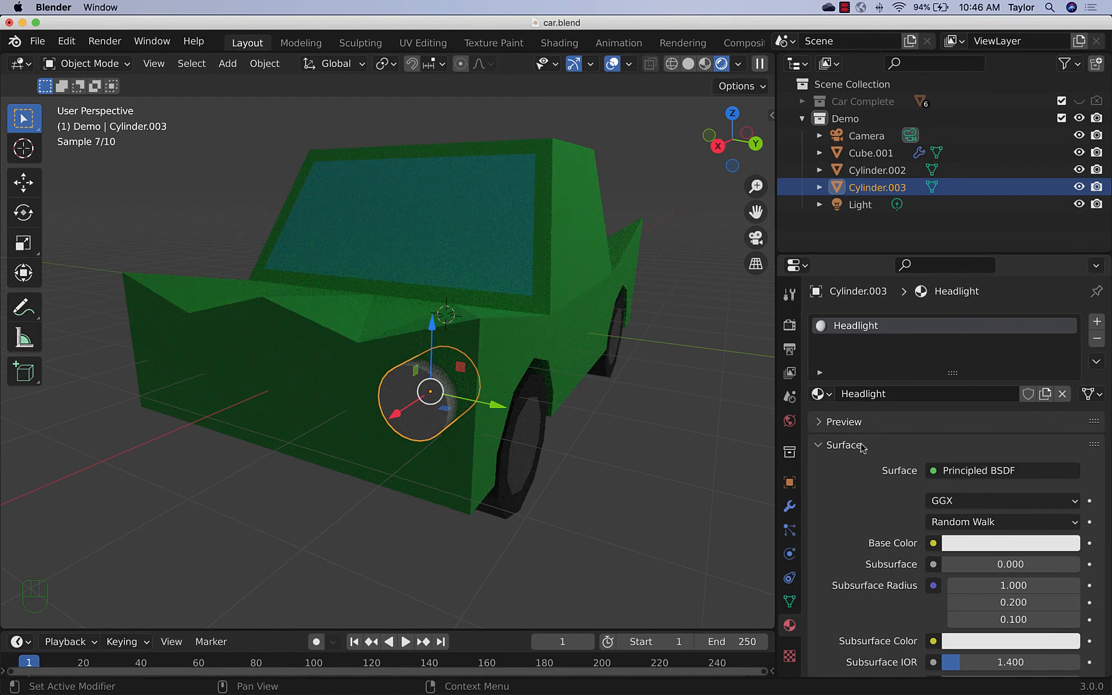
{"action": "key", "text": "Return"}
Step: Set the Headlight material's base color to a bright pale yellow with hue 0.133 and saturation 0.505
{"action": "scroll", "coordinate": [859, 479], "scroll_direction": "down", "scroll_amount": 1}
{"action": "left_click", "coordinate": [963, 516]}
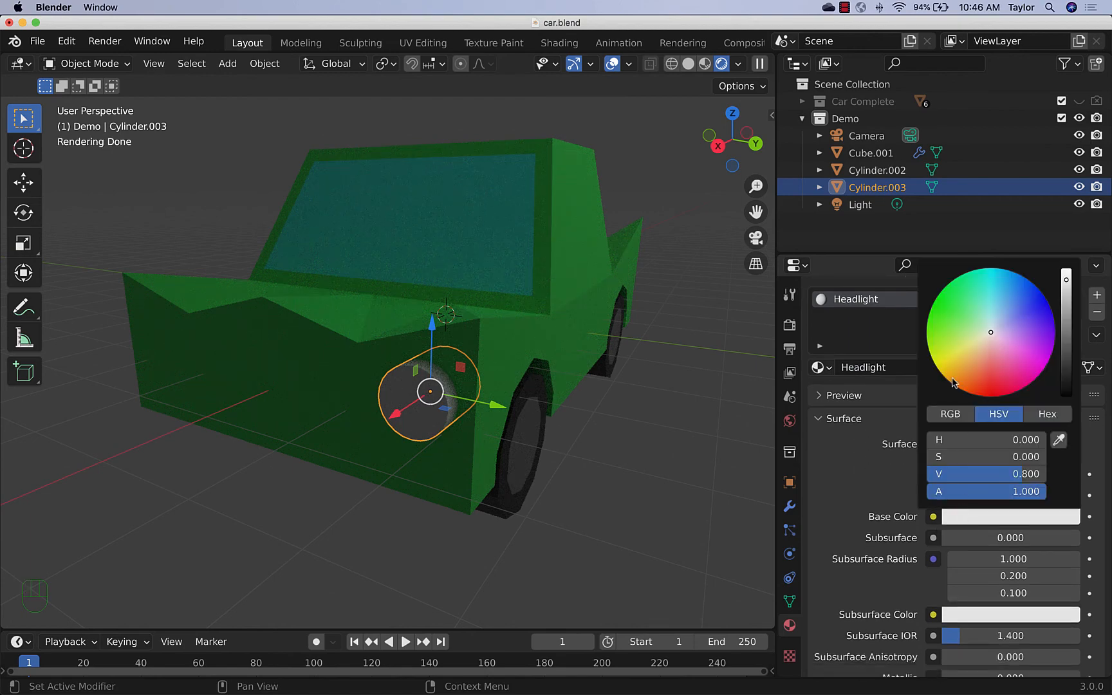
{"action": "left_click_drag", "start_coordinate": [953, 383], "coordinate": [978, 344]}
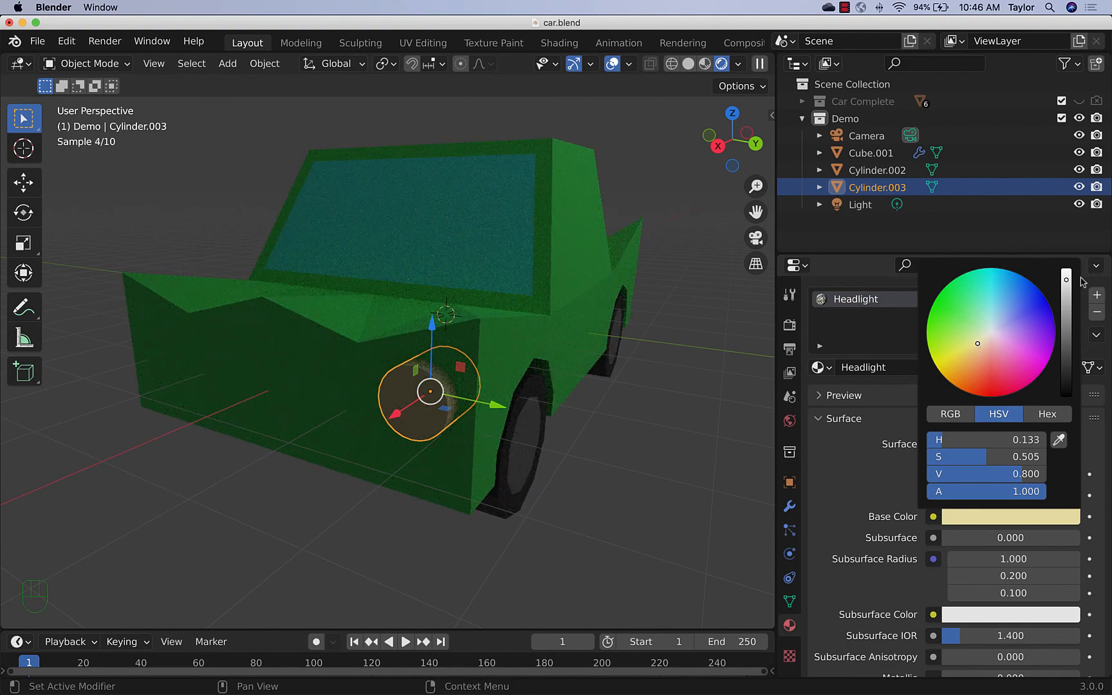
{"action": "left_click_drag", "start_coordinate": [1065, 279], "coordinate": [1063, 275]}
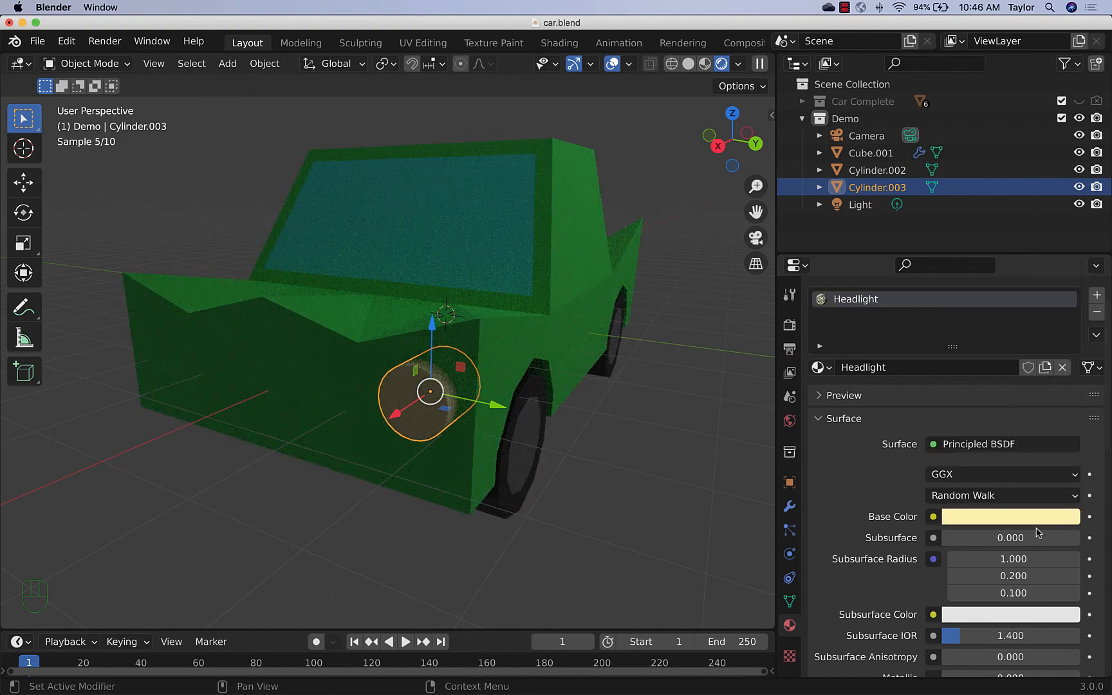
Step: Set the Headlight material's emission color to full white
{"action": "scroll", "coordinate": [846, 486], "scroll_direction": "down", "scroll_amount": 7}
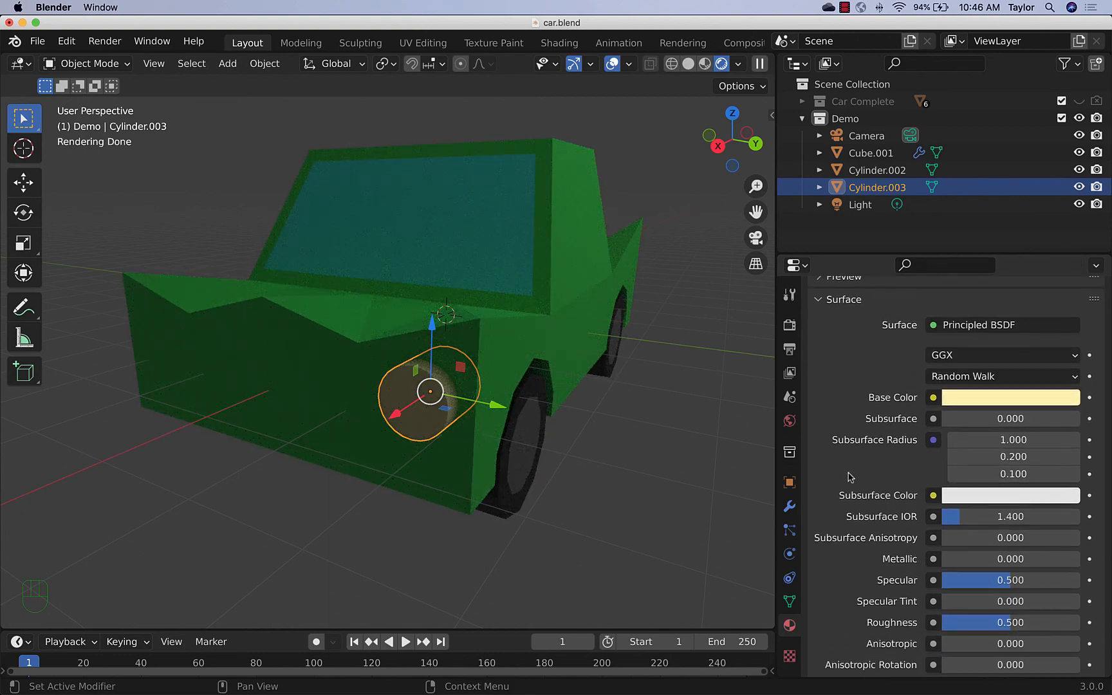
{"action": "scroll", "coordinate": [849, 479], "scroll_direction": "down", "scroll_amount": 6}
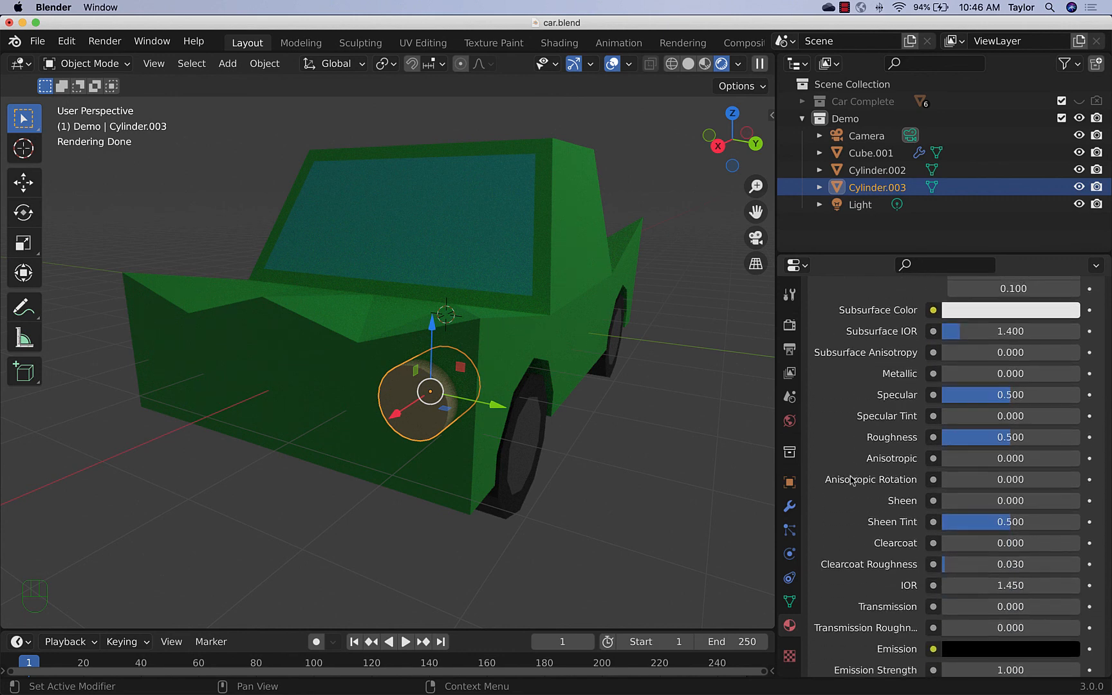
{"action": "scroll", "coordinate": [851, 481], "scroll_direction": "down", "scroll_amount": 1}
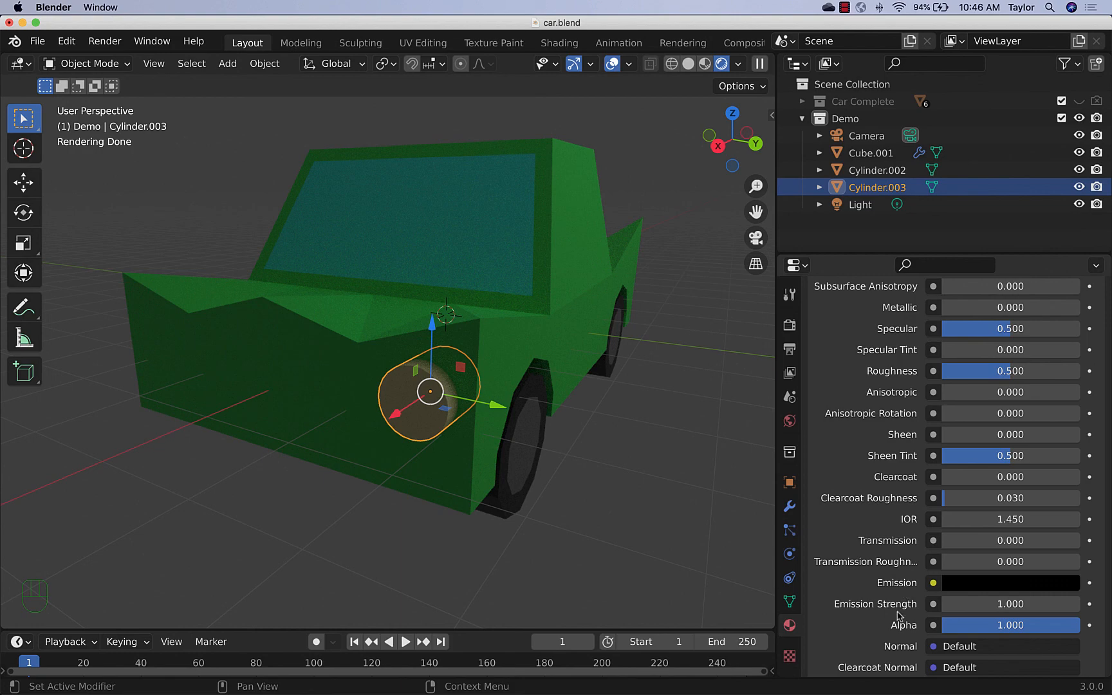
{"action": "left_click", "coordinate": [969, 589]}
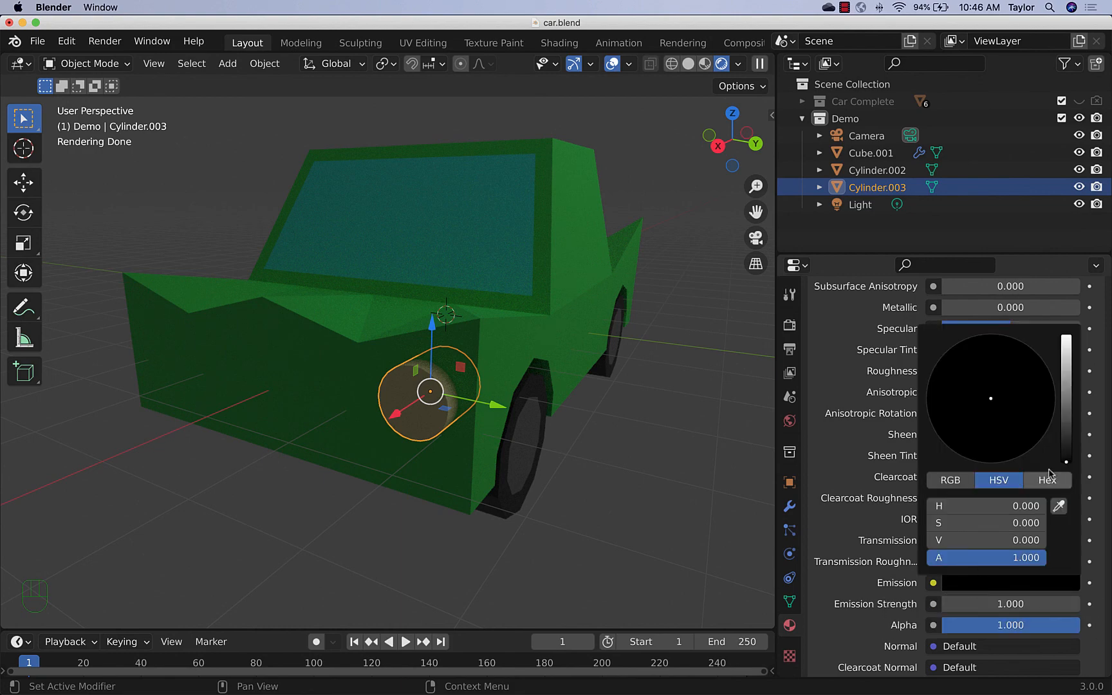
{"action": "left_click_drag", "start_coordinate": [1068, 394], "coordinate": [1067, 336]}
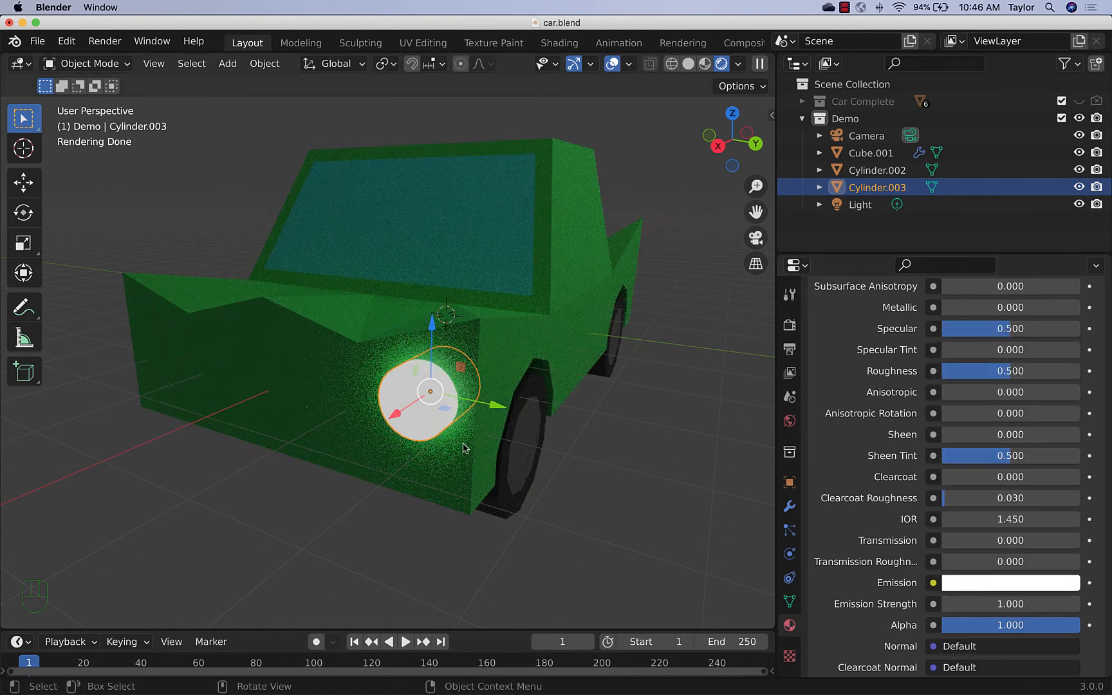
Step: Deselect the headlight and set its material's emission strength to 0.8
{"action": "left_click", "coordinate": [584, 484]}
{"action": "scroll", "coordinate": [585, 484], "scroll_direction": "down", "scroll_amount": 2}
{"action": "middle_click_drag", "start_coordinate": [585, 484], "coordinate": [566, 469]}
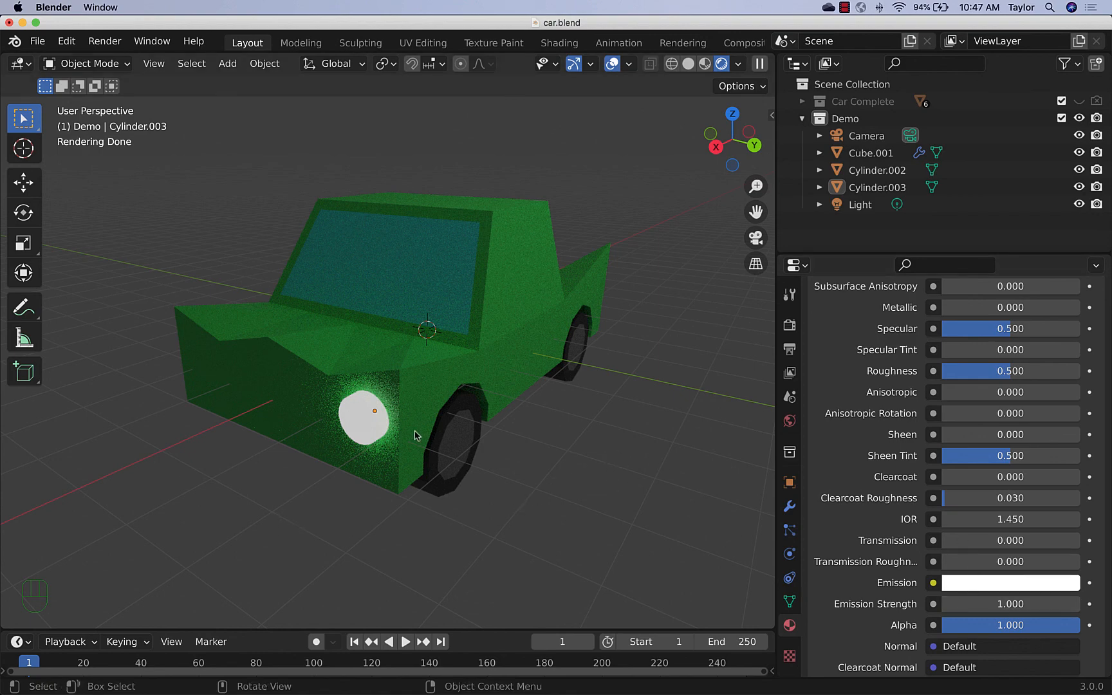
{"action": "mouse_move", "coordinate": [1024, 597]}
{"action": "left_mouse_down"}
{"action": "mouse_move", "coordinate": [1062, 598]}
{"action": "mouse_move", "coordinate": [997, 604]}
{"action": "mouse_move", "coordinate": [1017, 604]}
{"action": "left_mouse_up"}
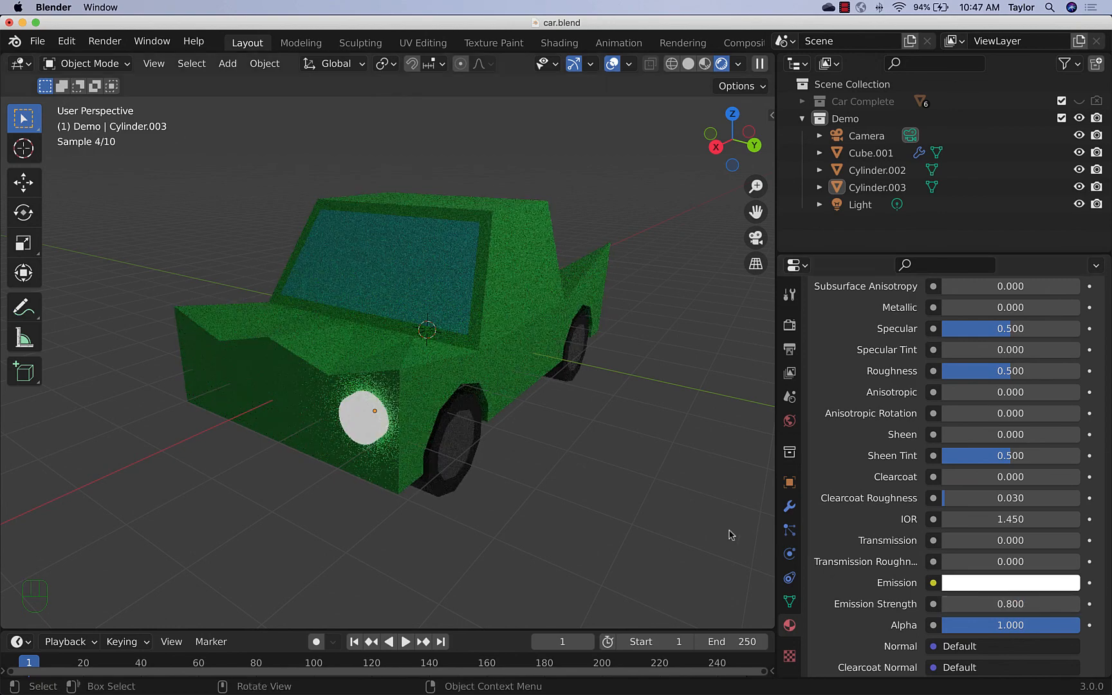
Step: Select the headlight cylinder and add a Mirror modifier to it
{"action": "left_click", "coordinate": [368, 425]}
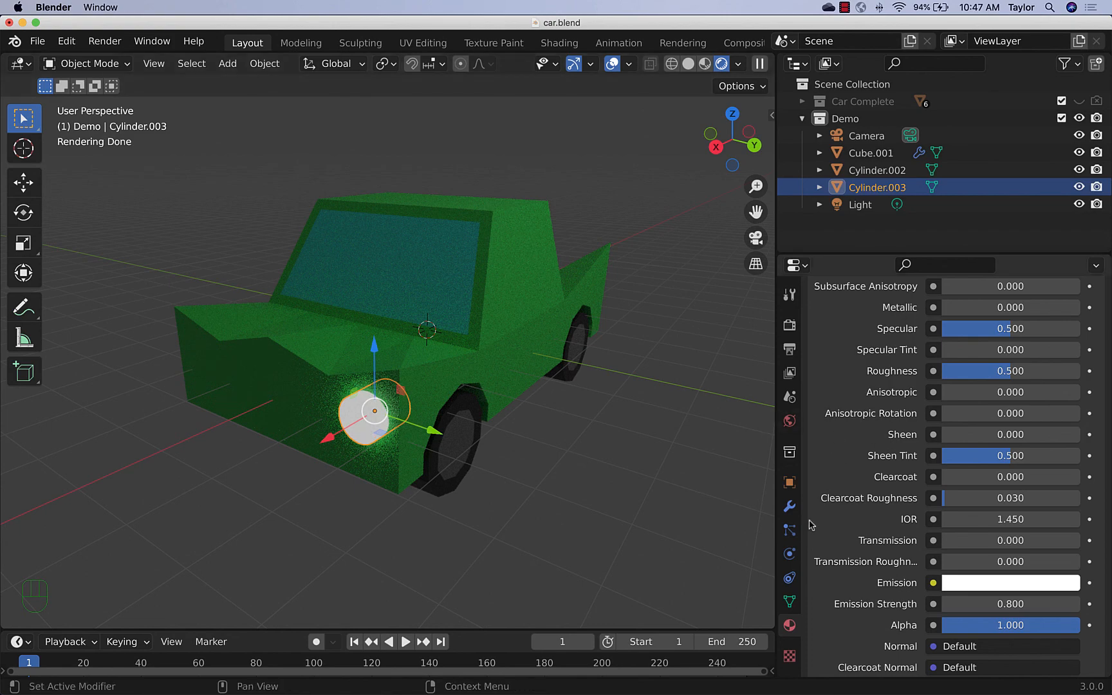
{"action": "left_click", "coordinate": [790, 506]}
{"action": "left_click", "coordinate": [903, 324]}
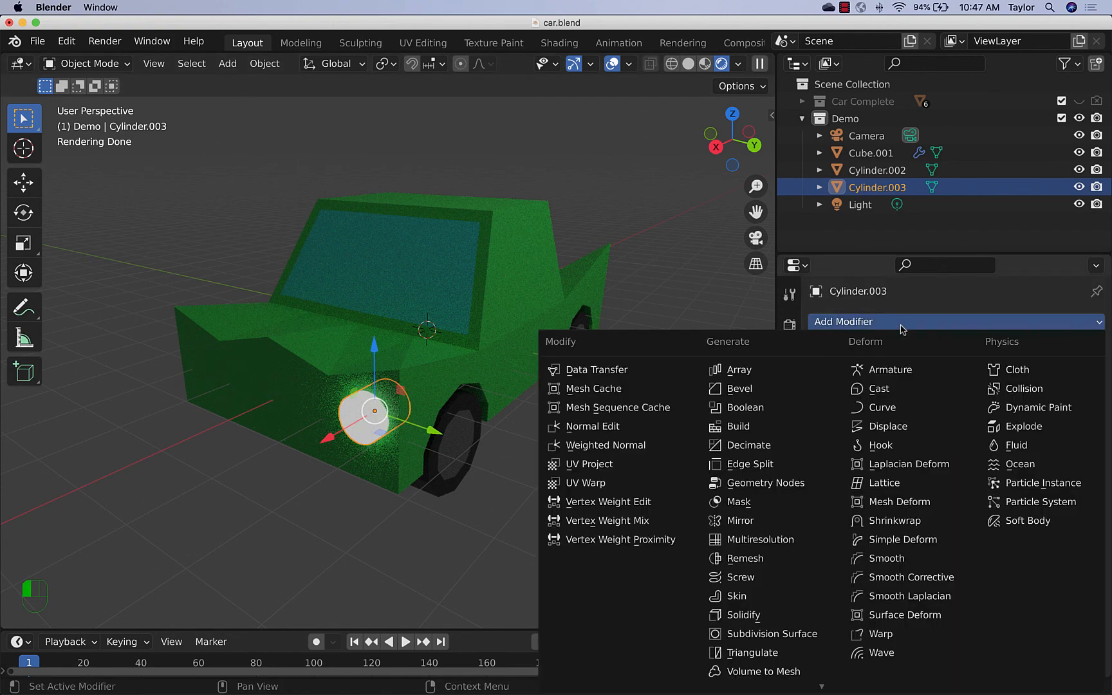
{"action": "left_click", "coordinate": [725, 523]}
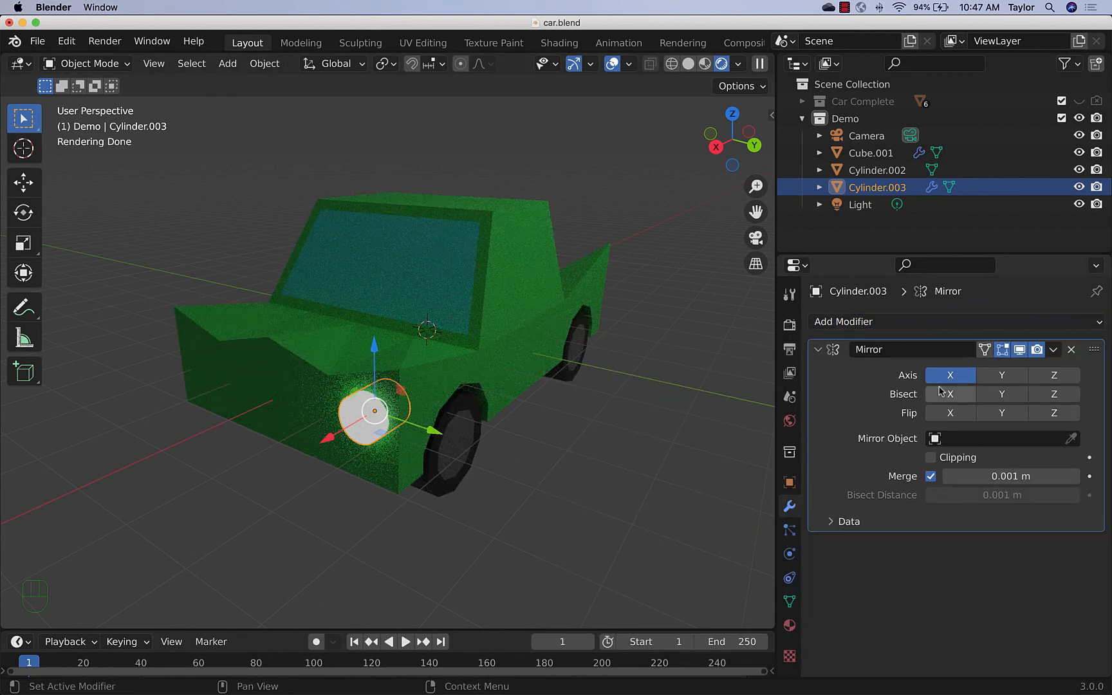
Step: Mirror the headlight on the Y axis only, with the car body Cube.001 as mirror object, then deselect it
{"action": "left_click", "coordinate": [950, 374]}
{"action": "left_click", "coordinate": [1002, 374]}
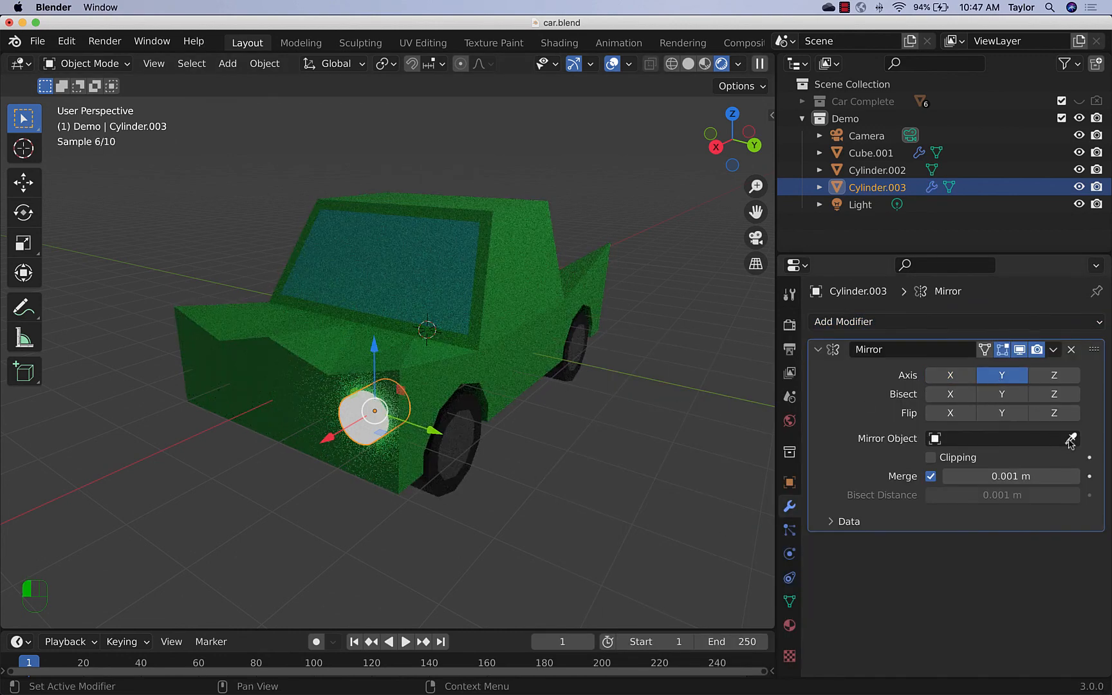
{"action": "left_click", "coordinate": [1070, 442]}
{"action": "left_click", "coordinate": [520, 342]}
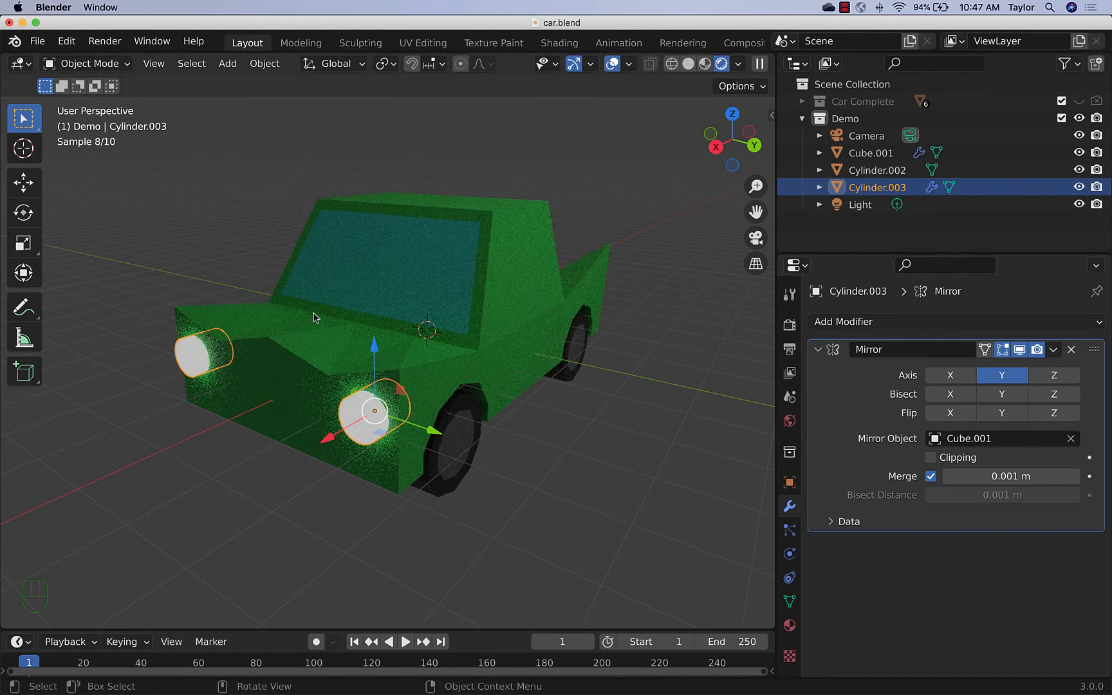
{"action": "left_click", "coordinate": [177, 196]}
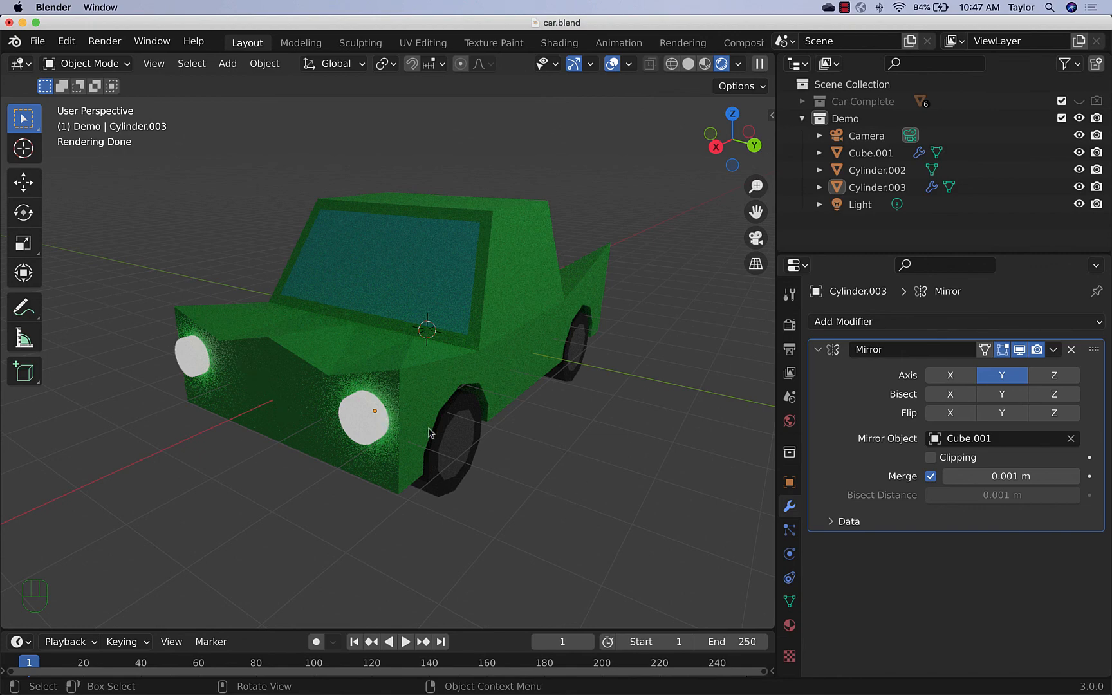
Step: Inspect the rendered car with both headlights from the side and front
{"action": "middle_click_drag", "start_coordinate": [505, 447], "coordinate": [433, 417]}
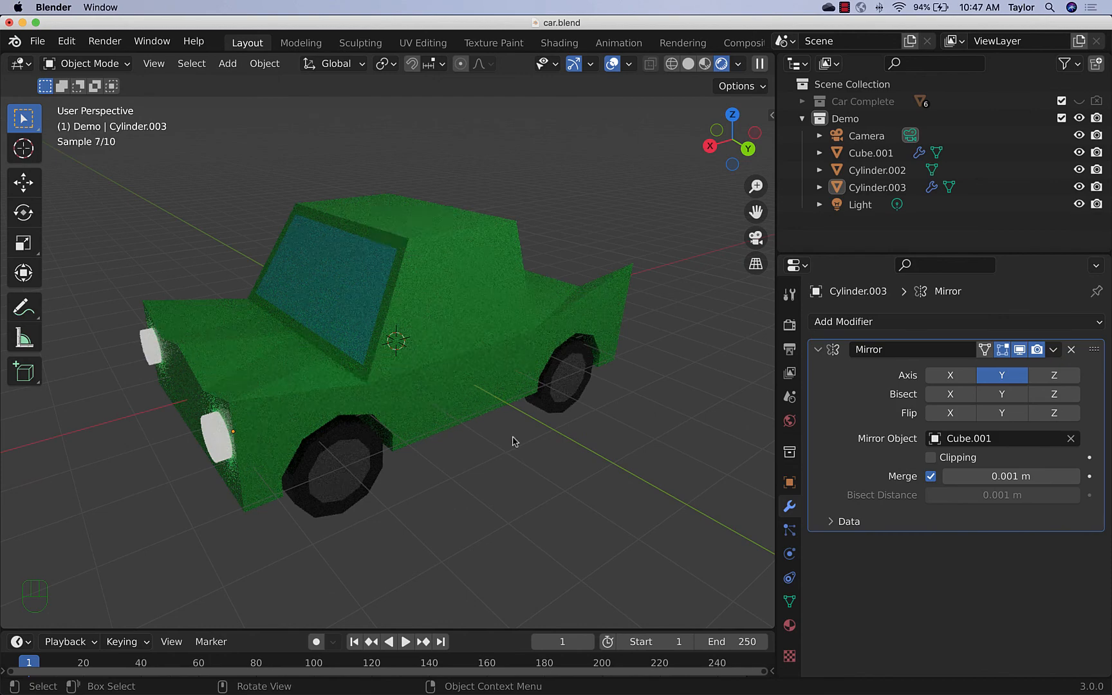
{"action": "middle_click_drag", "start_coordinate": [513, 442], "coordinate": [469, 442]}
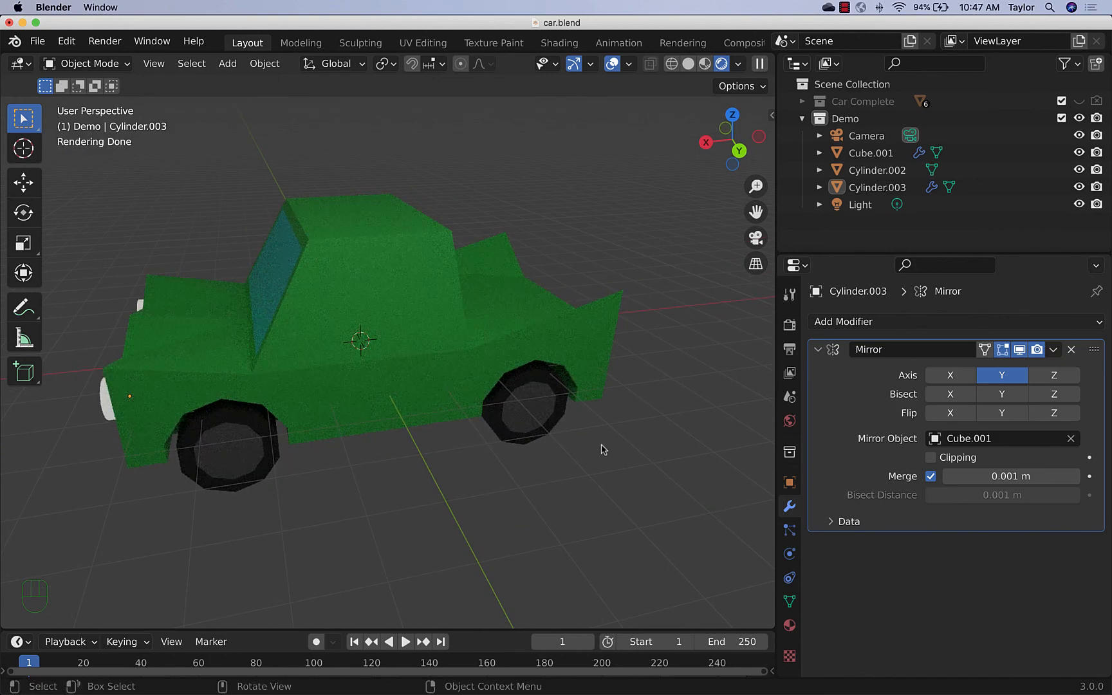
{"action": "middle_click_drag", "start_coordinate": [603, 450], "coordinate": [497, 449]}
{"action": "middle_click_drag", "start_coordinate": [245, 423], "coordinate": [406, 427]}
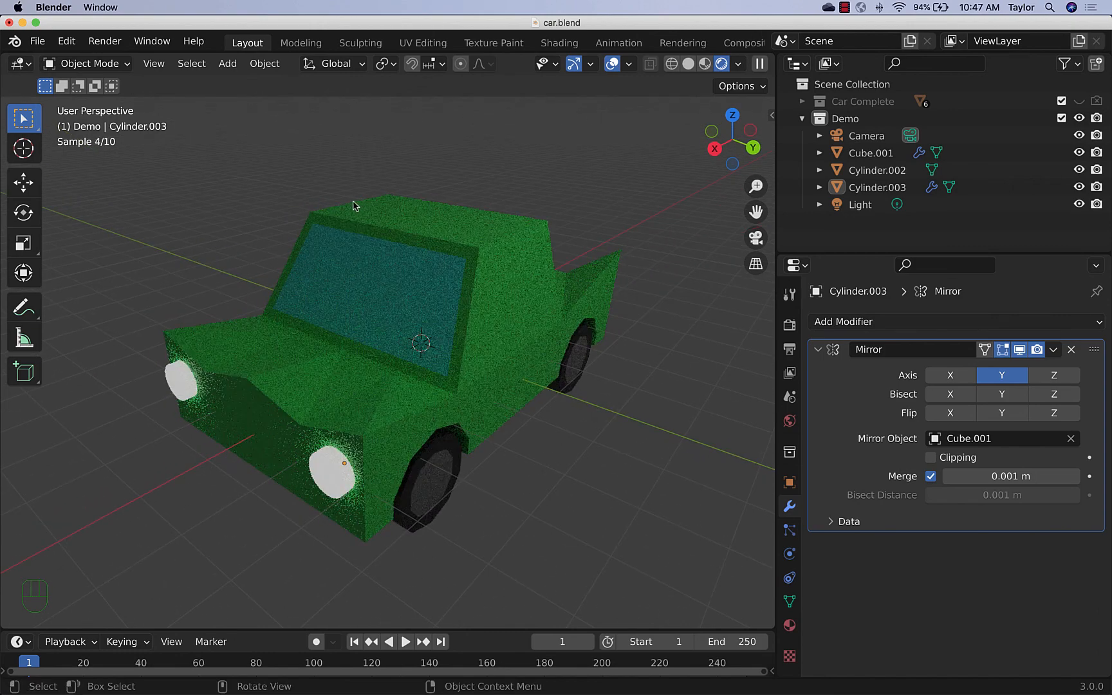
{"action": "scroll", "coordinate": [506, 390], "scroll_direction": "up", "scroll_amount": 1}
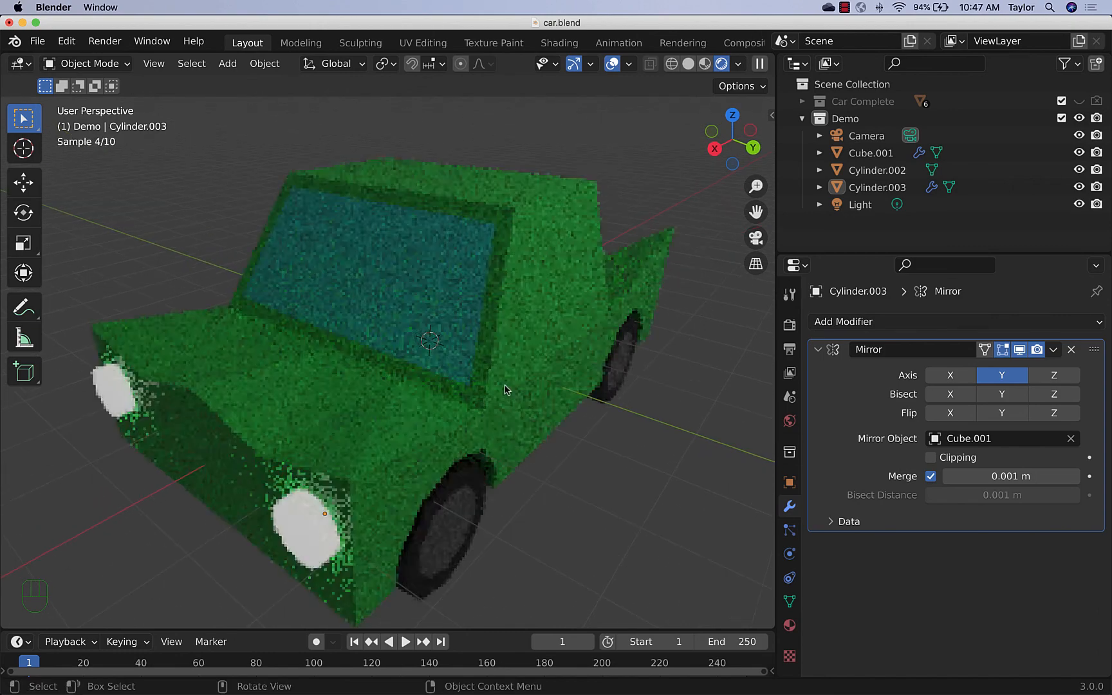
{"action": "scroll", "coordinate": [479, 374], "scroll_direction": "down", "scroll_amount": 1}
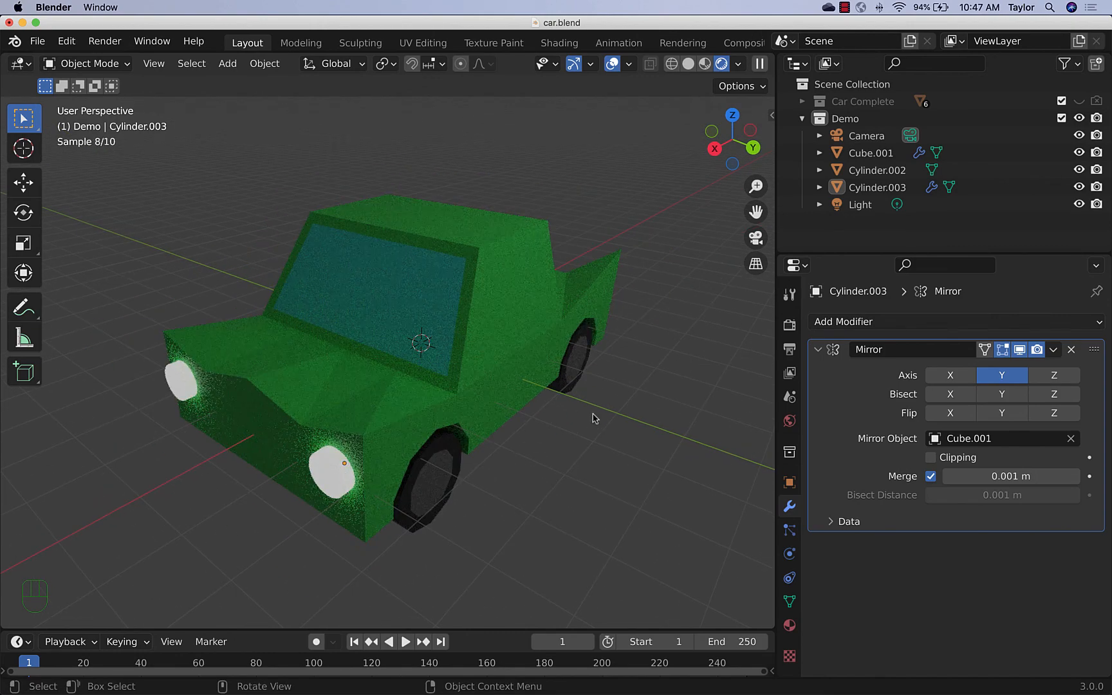